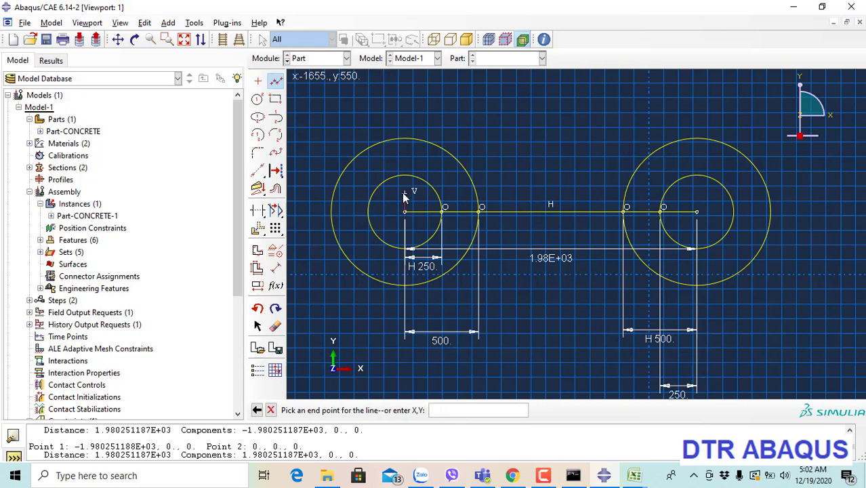
# Draw a vertical line about 205 long upward from where the left inner circle crosses the horizontal line
pyautogui.press('Escape')
pyautogui.click(441, 212)
pyautogui.click(441, 181)
pyautogui.press('Escape')
# Dimension the vertical line at the left circles' centre to 80
pyautogui.click(275, 268)
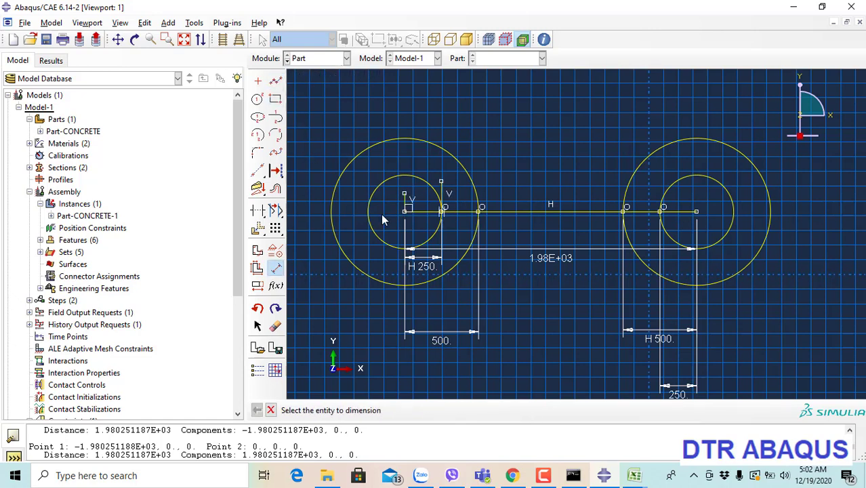
pyautogui.click(404, 194)
pyautogui.click(367, 214)
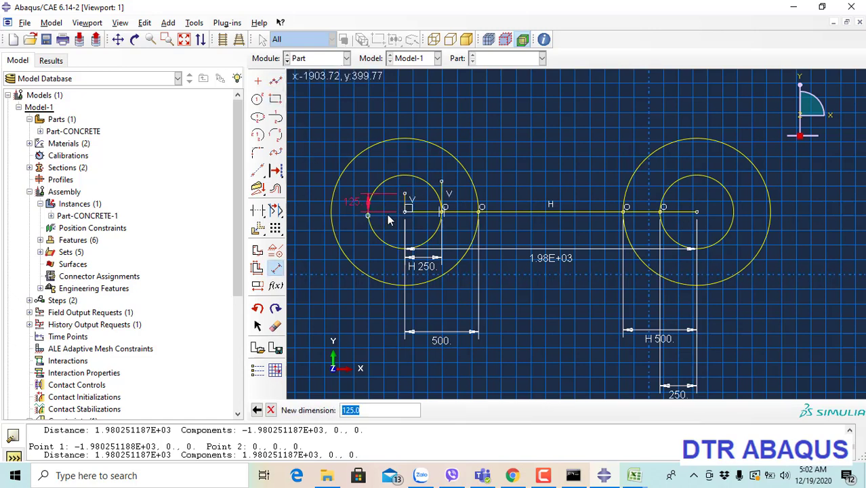
pyautogui.write('80')
pyautogui.press('Return')
# Dimension the vertical line at the left inner circle to 40
pyautogui.click(441, 182)
pyautogui.click(442, 212)
pyautogui.click(530, 212)
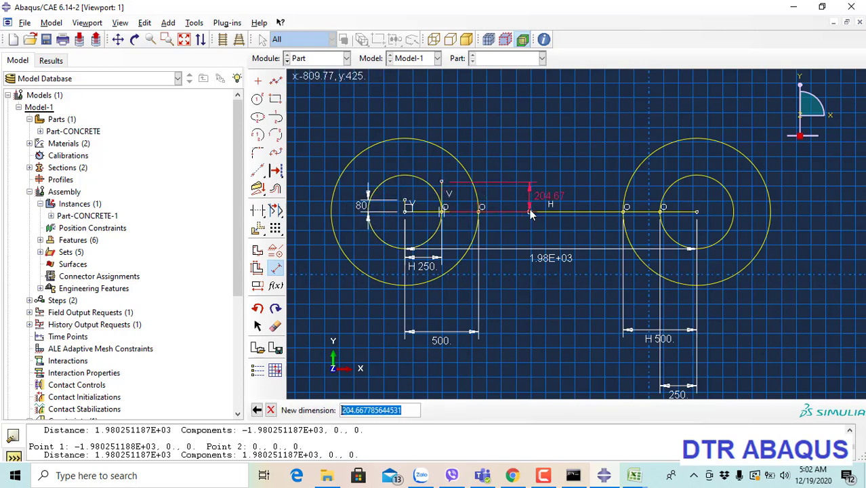
pyautogui.write('40')
pyautogui.press('Return')
# Draw vertical lines upward from where the right outer and inner circles cross the horizontal line, the outer one about 425 long
pyautogui.click(623, 212)
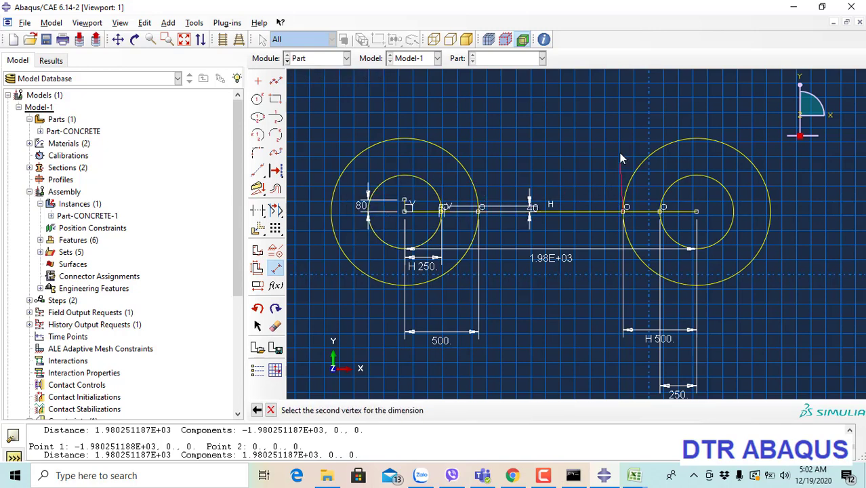
pyautogui.click(275, 80)
pyautogui.click(623, 212)
pyautogui.click(624, 147)
pyautogui.press('Escape')
pyautogui.press('Escape')
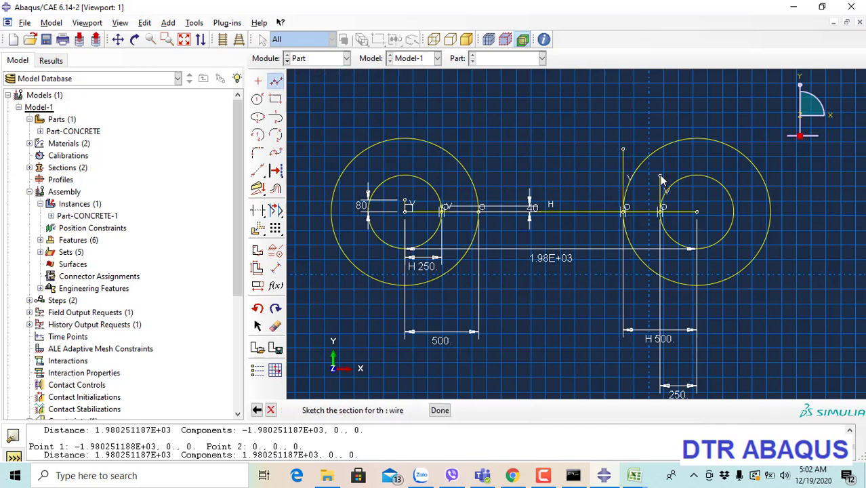
# Dimension the vertical line at the right outer circle to 40
pyautogui.click(275, 267)
pyautogui.click(623, 180)
pyautogui.click(600, 166)
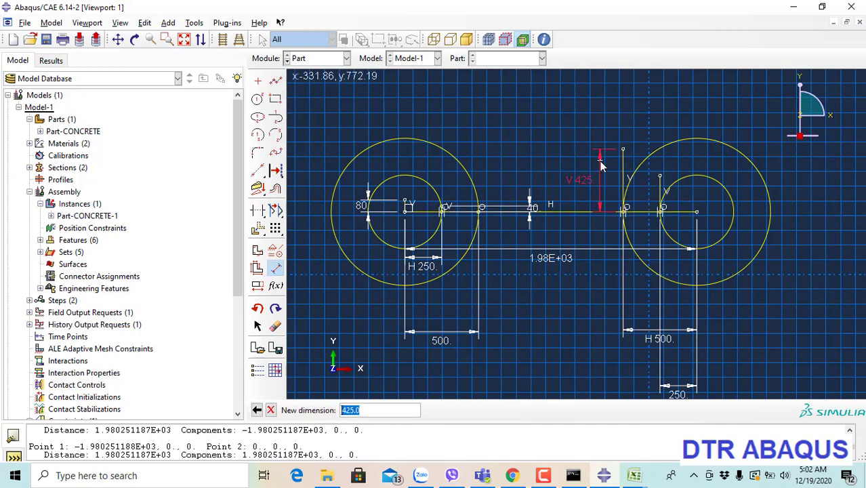
pyautogui.write('80')
pyautogui.press('Return')
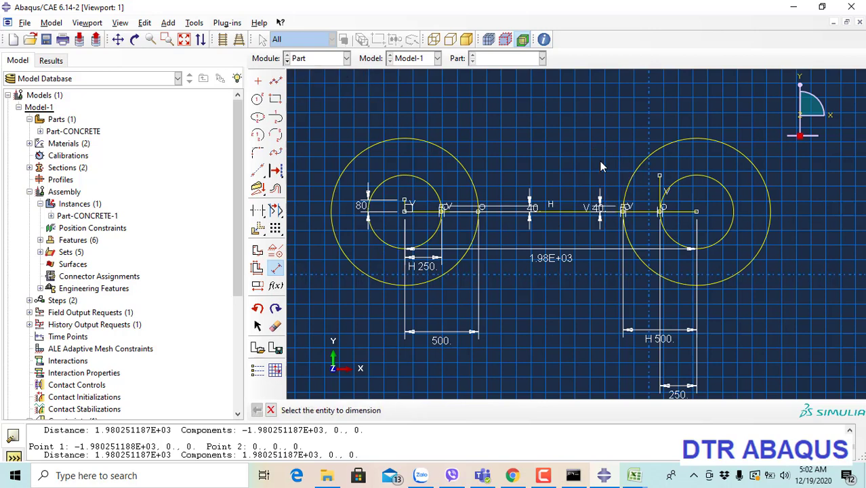
# Dimension the vertical line at the right inner circle to 40
pyautogui.click(659, 178)
pyautogui.click(660, 212)
pyautogui.click(640, 214)
pyautogui.write('40')
pyautogui.press('Return')
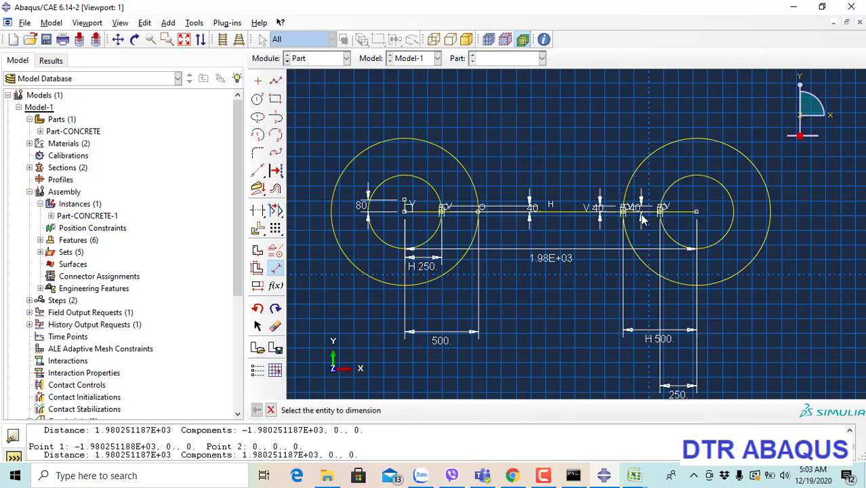
# Draw a vertical line upward from the right circles' centre and dimension it to 80
pyautogui.click(275, 80)
pyautogui.click(696, 211)
pyautogui.click(696, 166)
pyautogui.click(275, 268)
pyautogui.click(696, 184)
pyautogui.click(735, 171)
pyautogui.write('80')
pyautogui.press('Return')
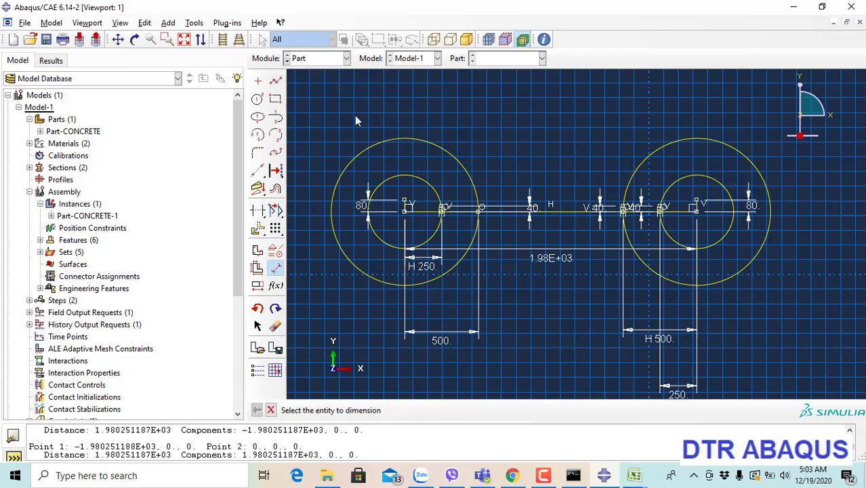
# Connect the tops of the left 80 and 40 vertical lines to the left outer circle's crossing on the horizontal line with inclined lines
pyautogui.click(275, 81)
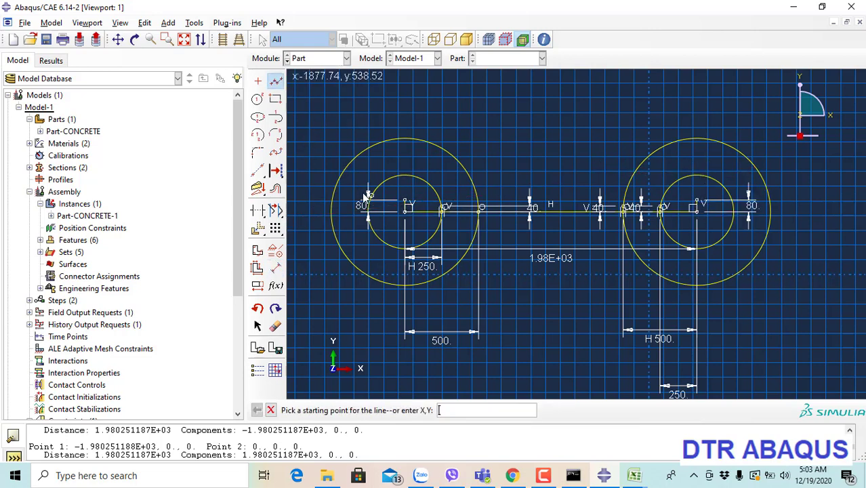
pyautogui.scroll(3, 454, 201)
pyautogui.click(363, 194)
pyautogui.click(498, 216)
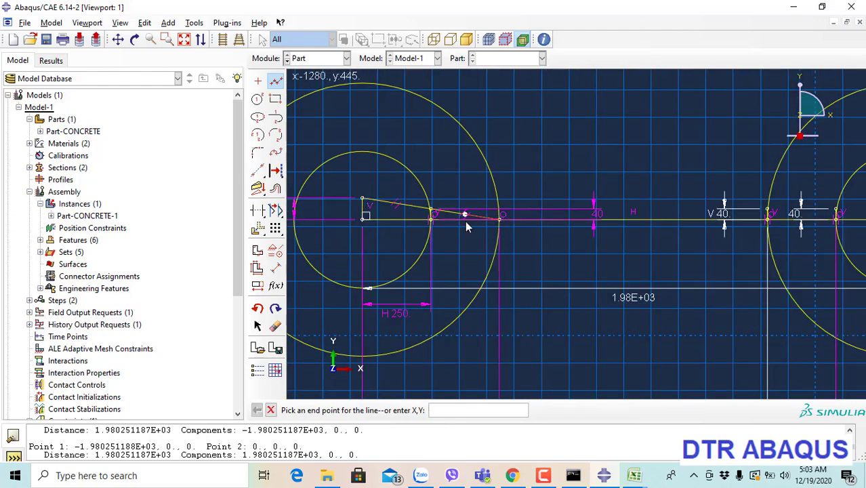
pyautogui.press('Escape')
# Draw inclined lines from the right outer circle's crossing through the inner circle's vertical line top to the top of the 80 line
pyautogui.scroll(-3, 464, 220)
pyautogui.scroll(3, 719, 214)
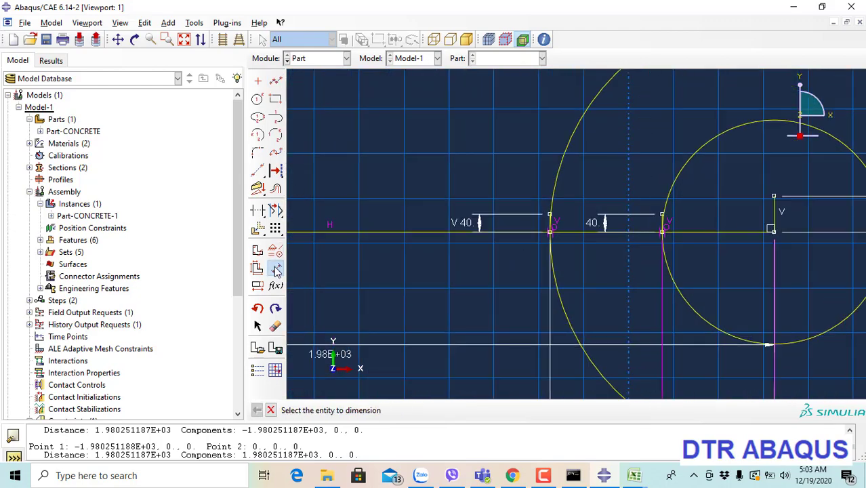
pyautogui.click(275, 81)
pyautogui.click(662, 217)
pyautogui.click(773, 197)
pyautogui.press('Escape')
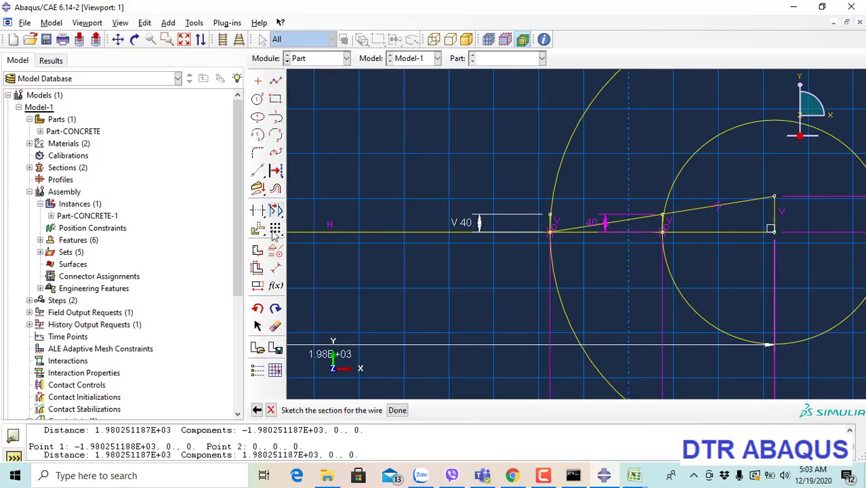
# Auto-trim the right circles, the vertical lines and the horizontal segments below the right inclined lines
pyautogui.click(257, 210)
pyautogui.click(684, 232)
pyautogui.click(773, 224)
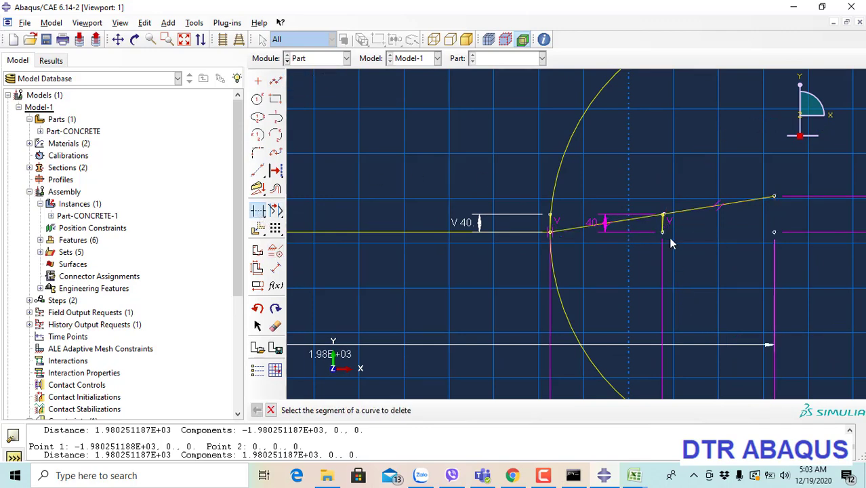
pyautogui.click(669, 237)
pyautogui.click(555, 200)
pyautogui.scroll(-5, 727, 215)
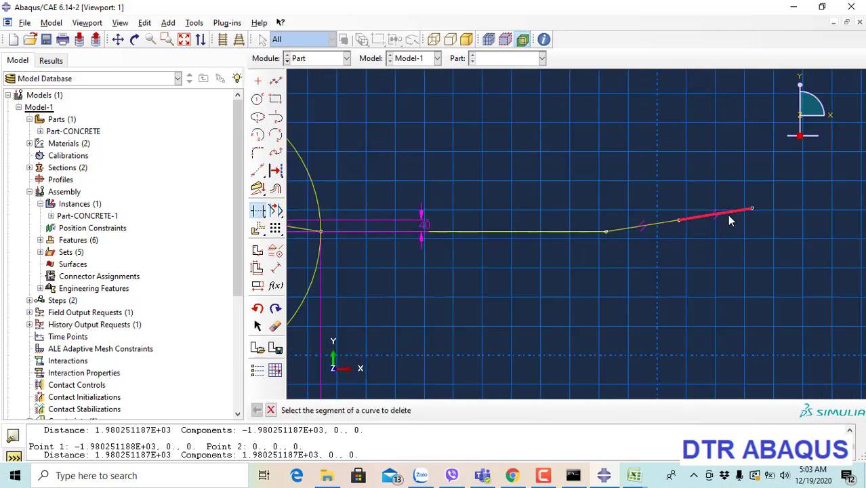
# Auto-trim the left circles, vertical lines and leftover horizontal segments, along with the inclined segments touching both ends of the long horizontal line
pyautogui.click(414, 209)
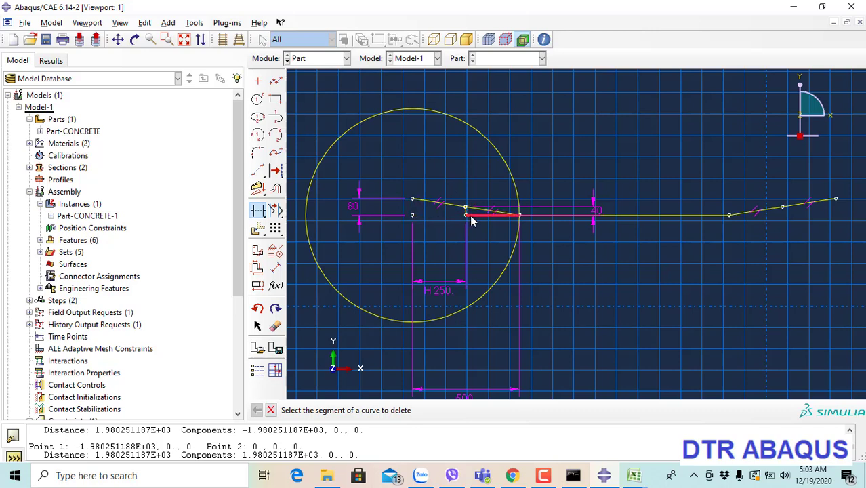
pyautogui.click(466, 216)
pyautogui.click(515, 252)
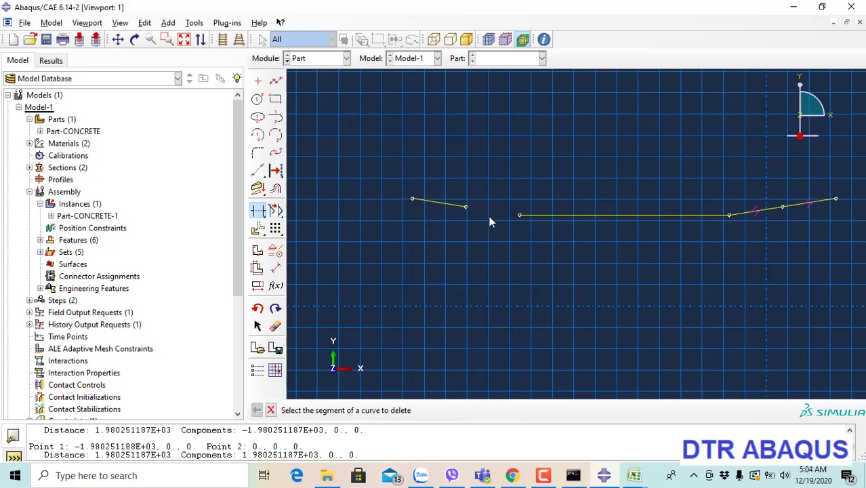
pyautogui.click(755, 211)
# Redraw the inclined segments joining both ends of the horizontal line to the outer inclined segments, and finish the wire sketch
pyautogui.click(275, 81)
pyautogui.click(466, 207)
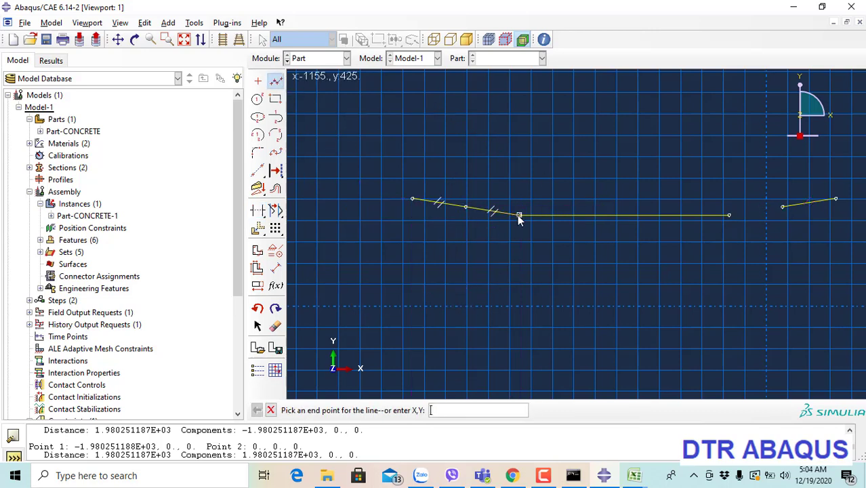
pyautogui.click(519, 215)
pyautogui.press('Escape')
pyautogui.click(275, 81)
pyautogui.click(728, 214)
pyautogui.click(782, 206)
pyautogui.press('Escape')
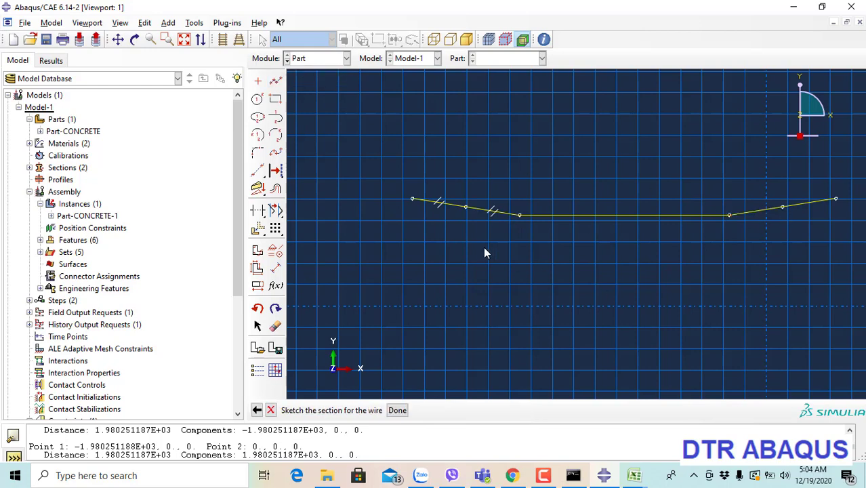
pyautogui.middleClick(483, 252)
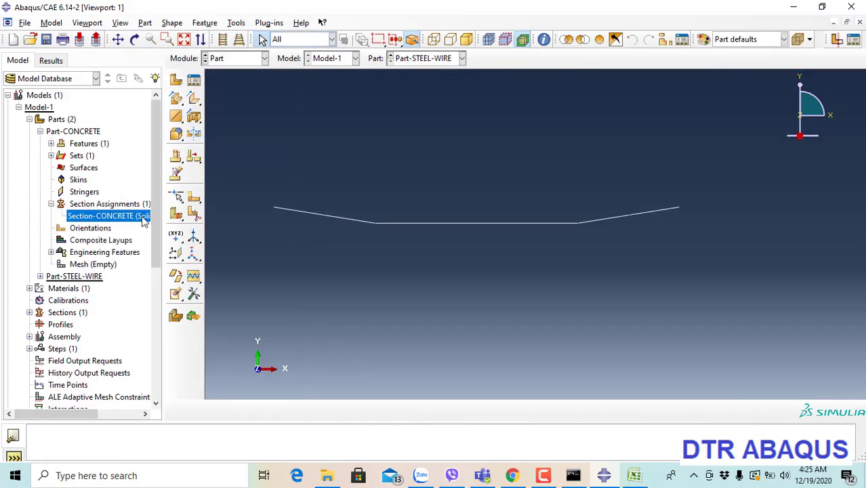
# Switch to the Property module and create a new material named Material-STEEL
pyautogui.click(263, 59)
pyautogui.click(245, 83)
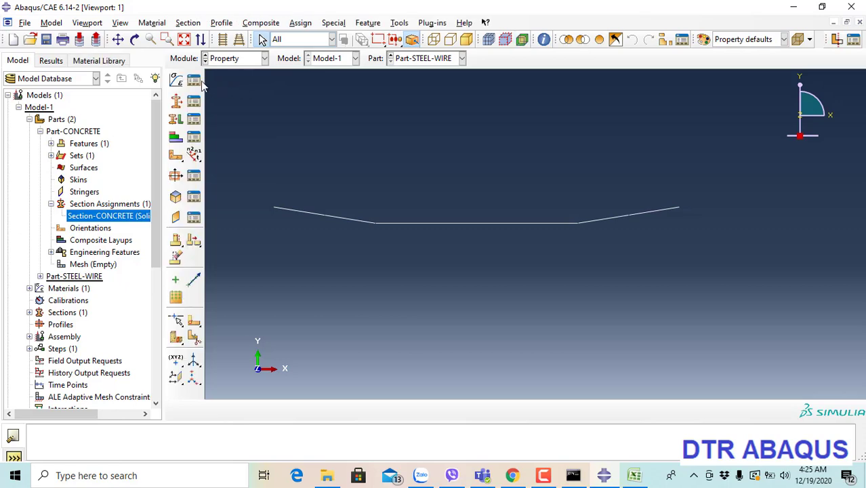
pyautogui.click(195, 80)
pyautogui.click(168, 132)
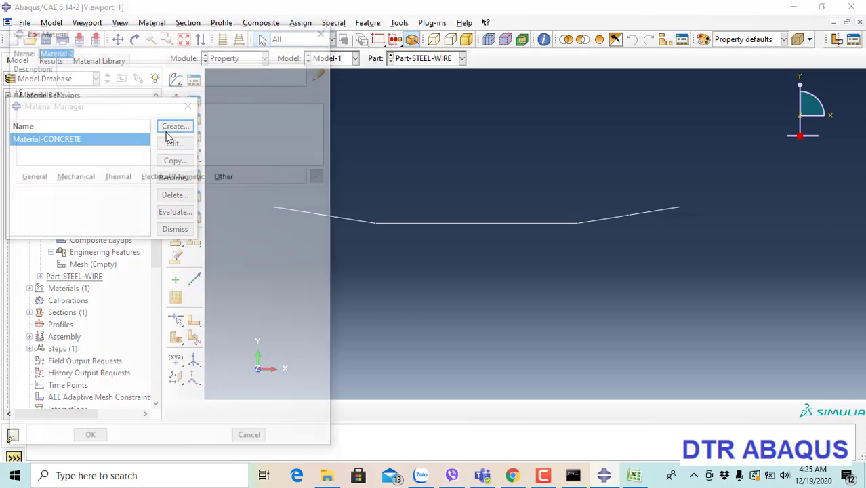
pyautogui.click(93, 49)
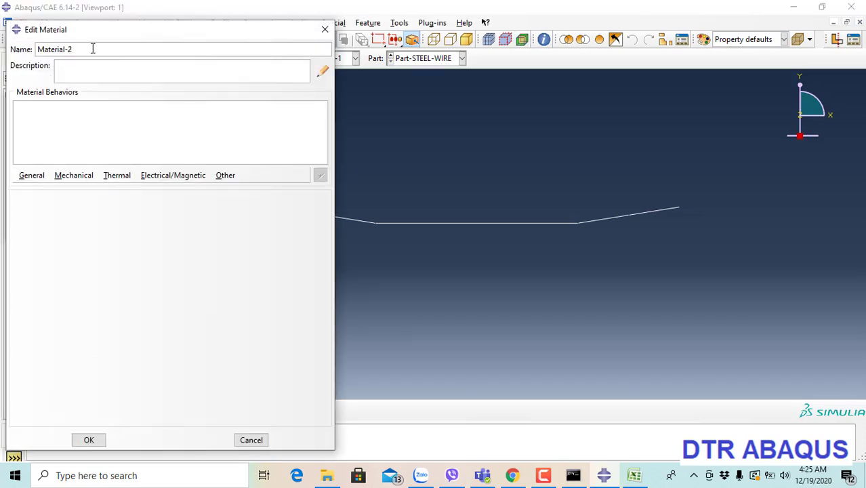
pyautogui.write('STEEL')
# Add a uniform mass density of 7.85E-9 to the steel material
pyautogui.click(31, 176)
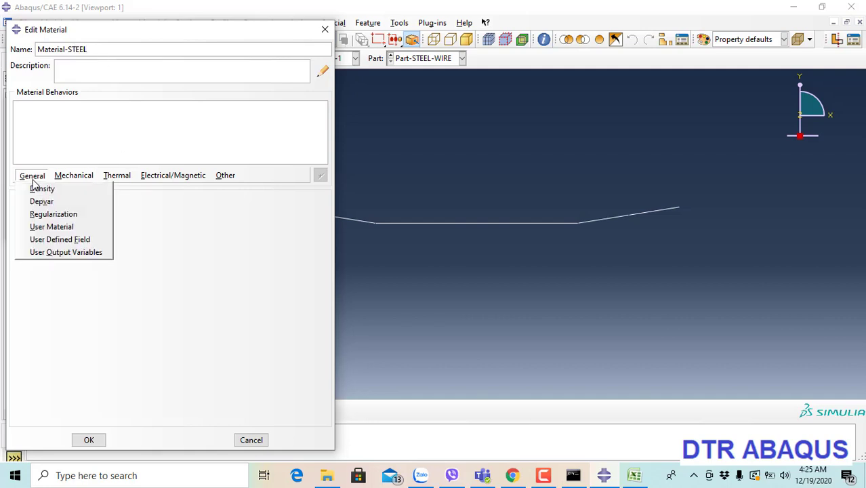
pyautogui.click(37, 188)
pyautogui.click(64, 302)
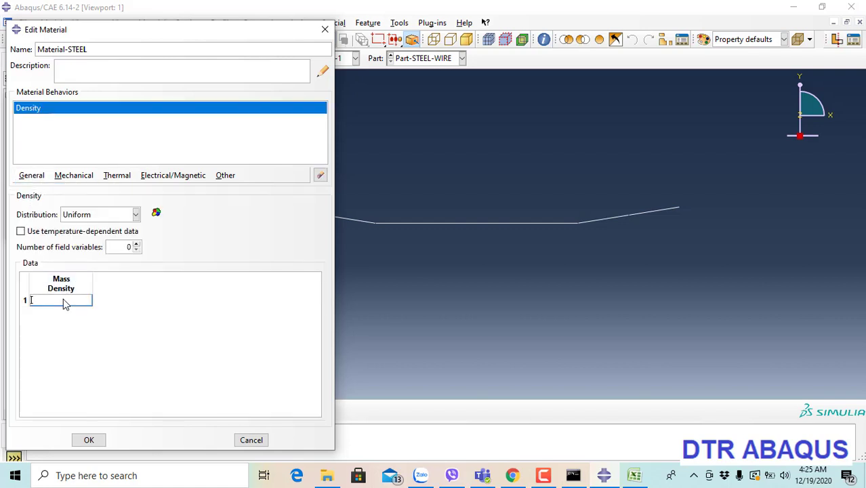
pyautogui.write('7.85E-9')
# Add isotropic elastic behaviour with a Young's modulus of 210000 and a Poisson's ratio of 0.3
pyautogui.click(78, 177)
pyautogui.moveTo(80, 190)
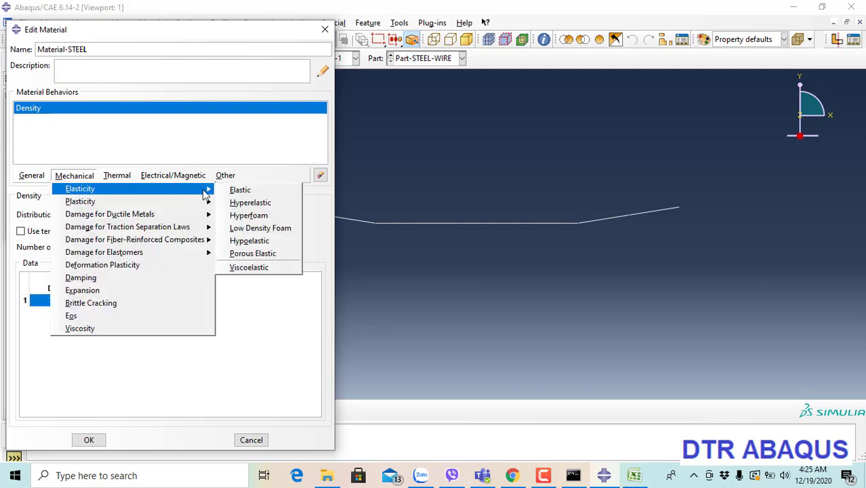
pyautogui.click(225, 194)
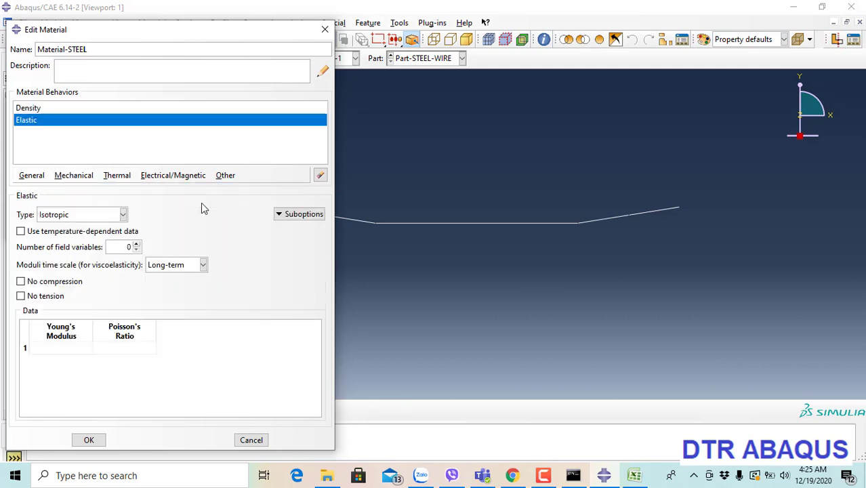
pyautogui.click(55, 349)
pyautogui.write('210000')
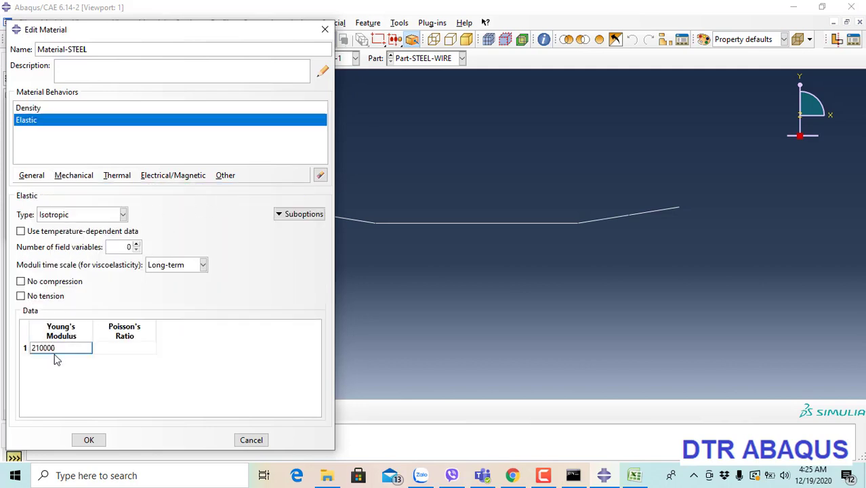
pyautogui.press('Tab')
pyautogui.write('0.3')
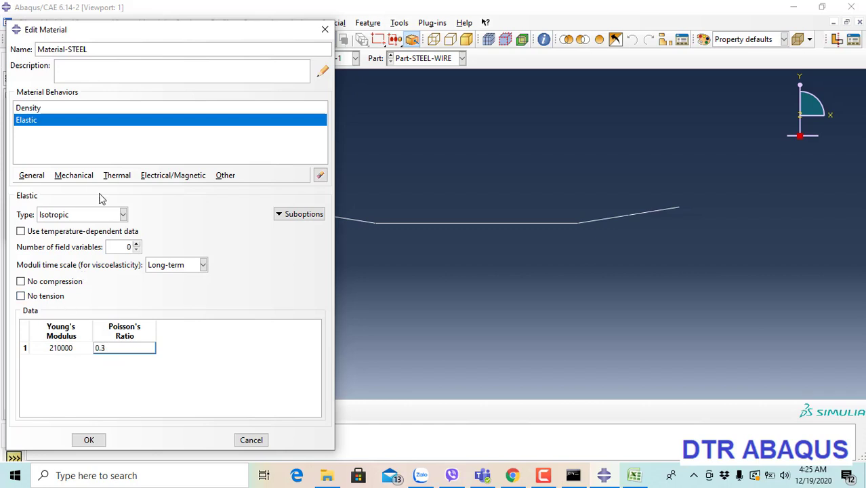
# Add isotropic plastic behaviour with a first data row of yield stress 1500 and plastic strain 0
pyautogui.click(80, 176)
pyautogui.moveTo(85, 201)
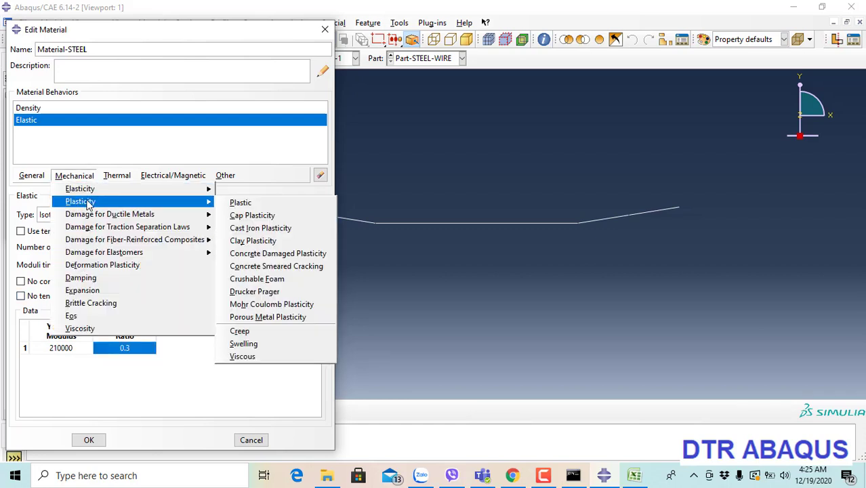
pyautogui.click(223, 201)
pyautogui.doubleClick(55, 316)
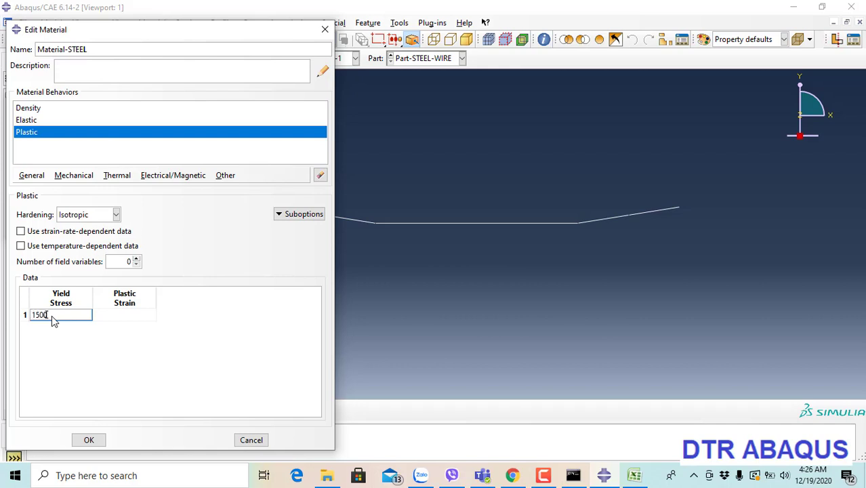
pyautogui.press('Tab')
pyautogui.write('0')
pyautogui.press('Tab')
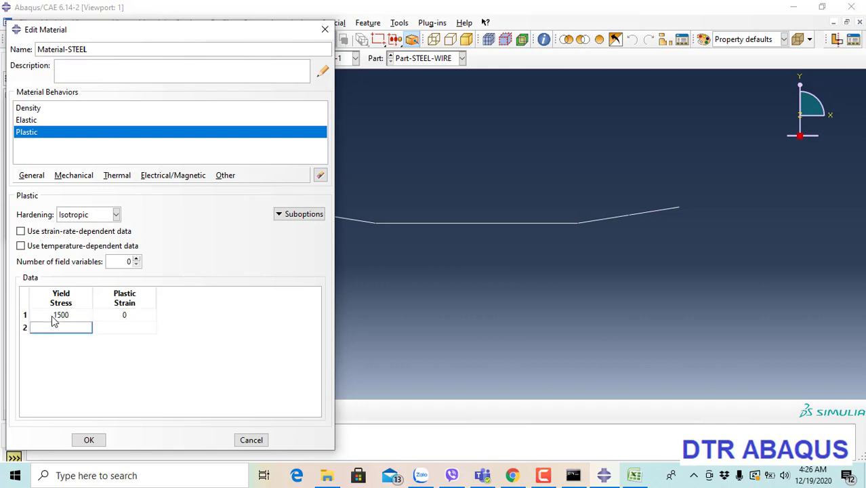
# Enter a second plastic data row with yield stress 1800 and its plastic strain, and save the steel material
pyautogui.write('1800')
pyautogui.press('Tab')
pyautogui.write('0.')
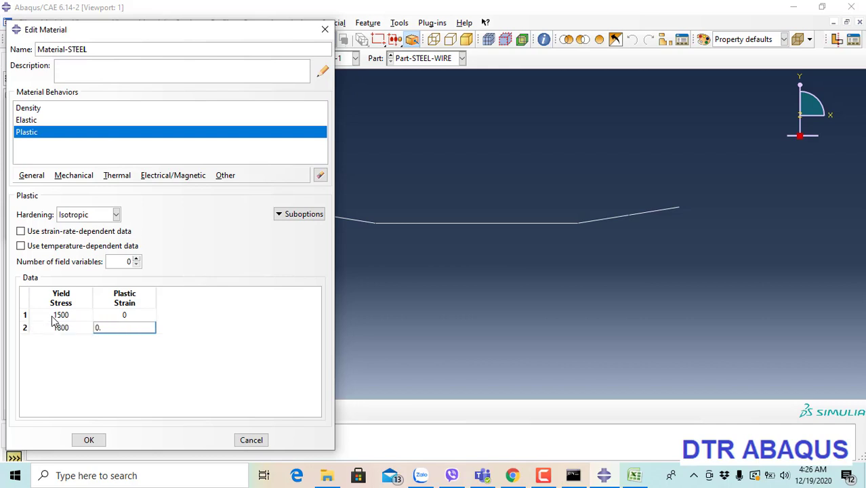
pyautogui.write('02')
pyautogui.press('BackSpace')
pyautogui.write('02')
pyautogui.click(101, 439)
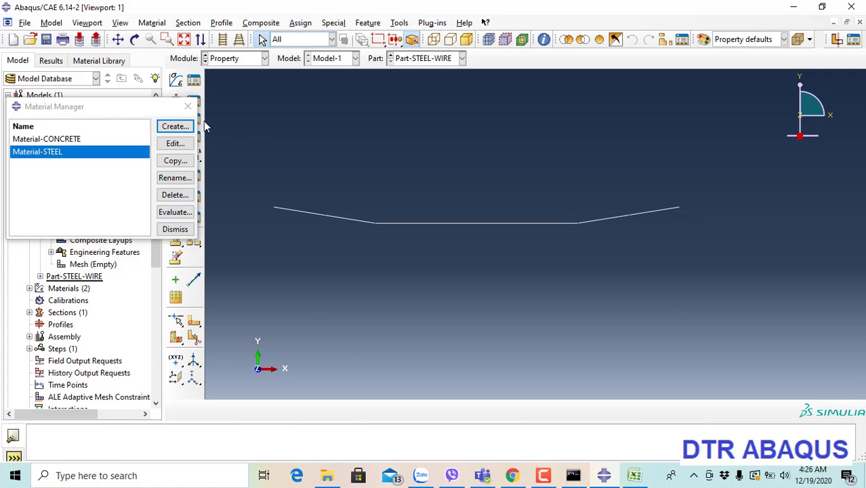
# Create a beam-category truss section named Section-STEEL-WIRE
pyautogui.click(188, 106)
pyautogui.click(193, 103)
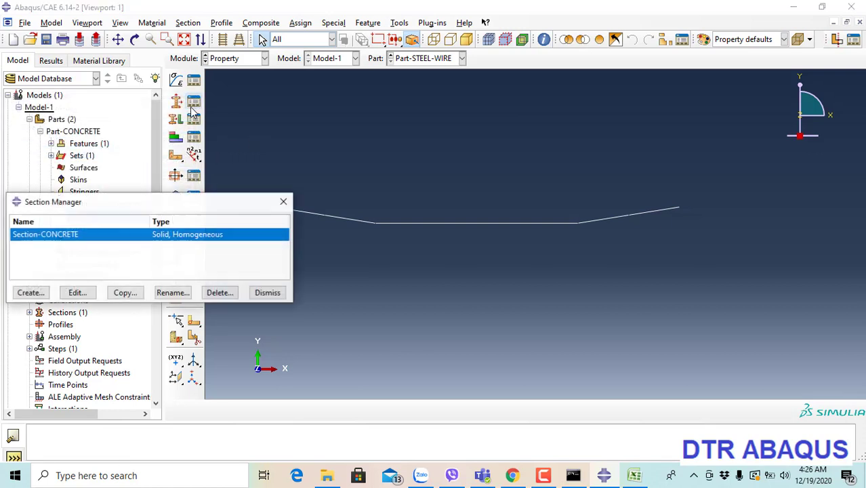
pyautogui.click(30, 292)
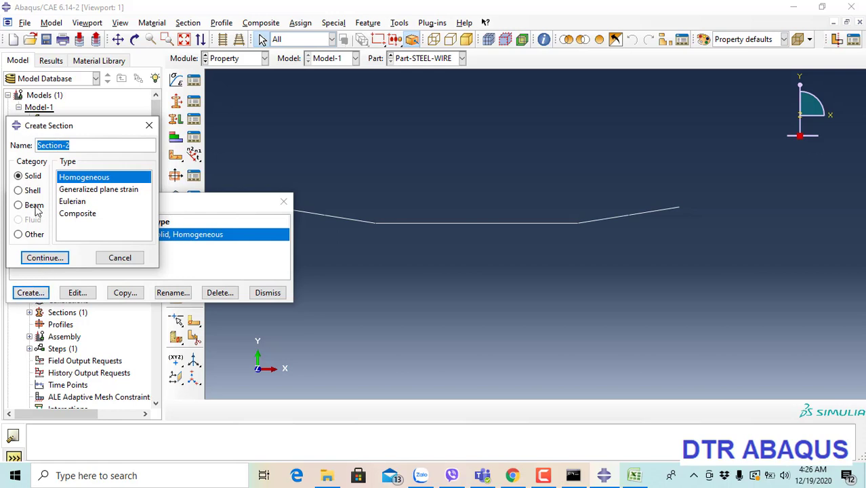
pyautogui.click(19, 206)
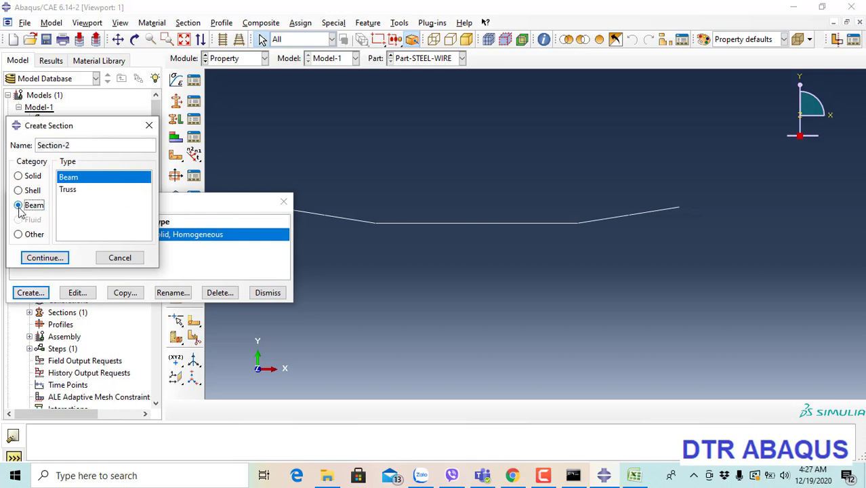
pyautogui.click(80, 191)
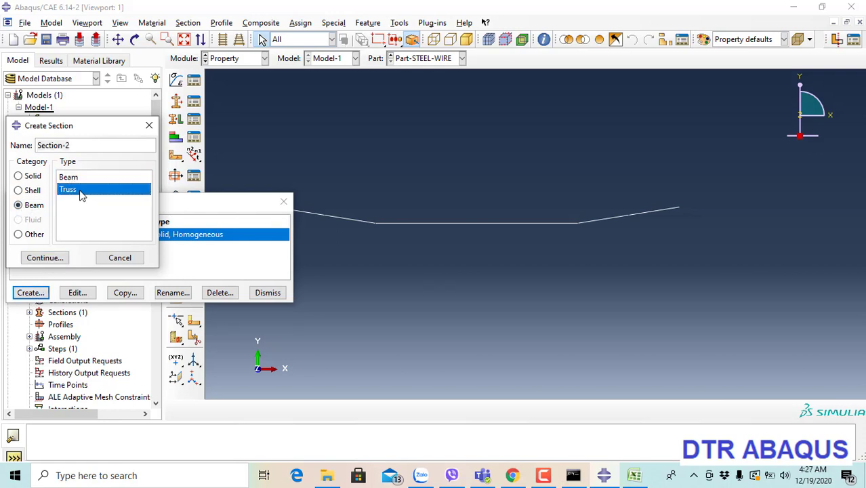
pyautogui.click(100, 144)
pyautogui.press('BackSpace')
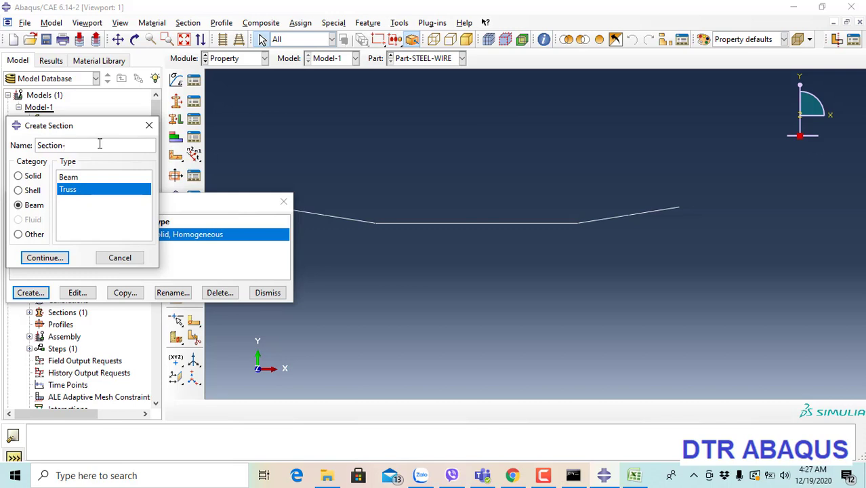
pyautogui.write('STEEL-WIRE')
pyautogui.press('Return')
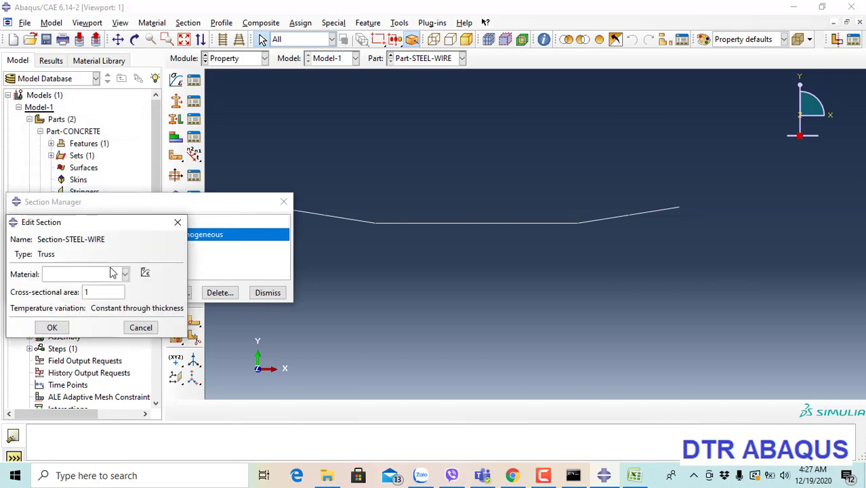
# Set the truss section's material to Material-STEEL and ready its cross-sectional area for editing
pyautogui.click(111, 274)
pyautogui.click(75, 289)
pyautogui.click(78, 275)
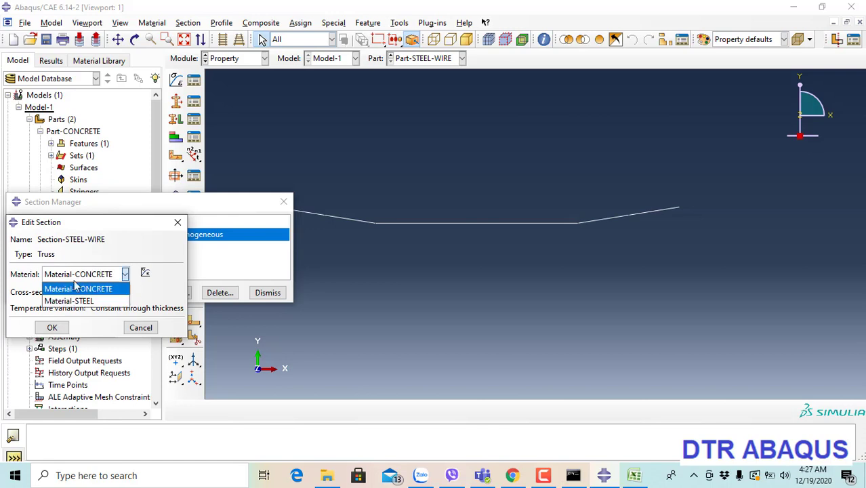
pyautogui.click(63, 301)
pyautogui.moveTo(102, 293); pyautogui.dragTo(72, 296)
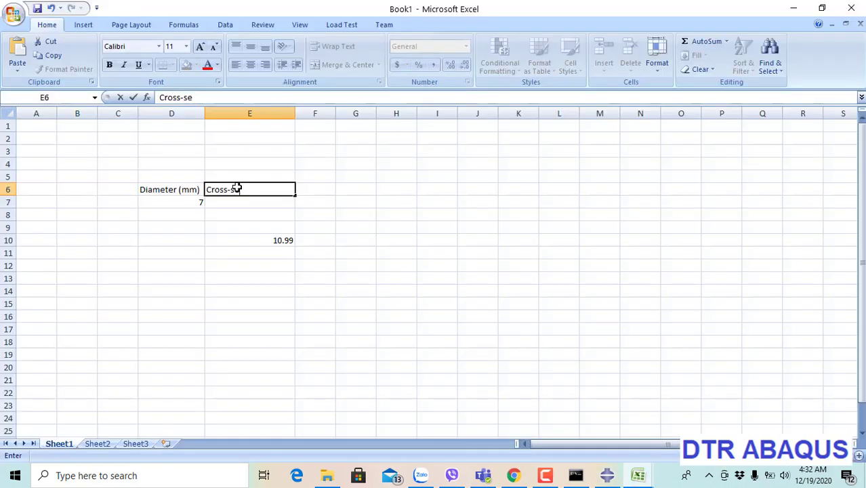
# In the Excel sheet, label E6 "Cross-sectional area" and calculate the wire's area in E7 with =3.14*(D7/2)^2
pyautogui.write('ectional area')
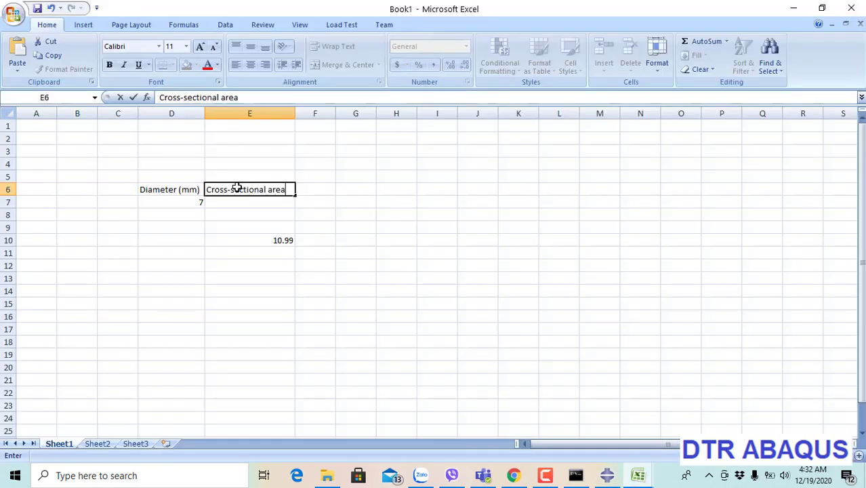
pyautogui.press('Return')
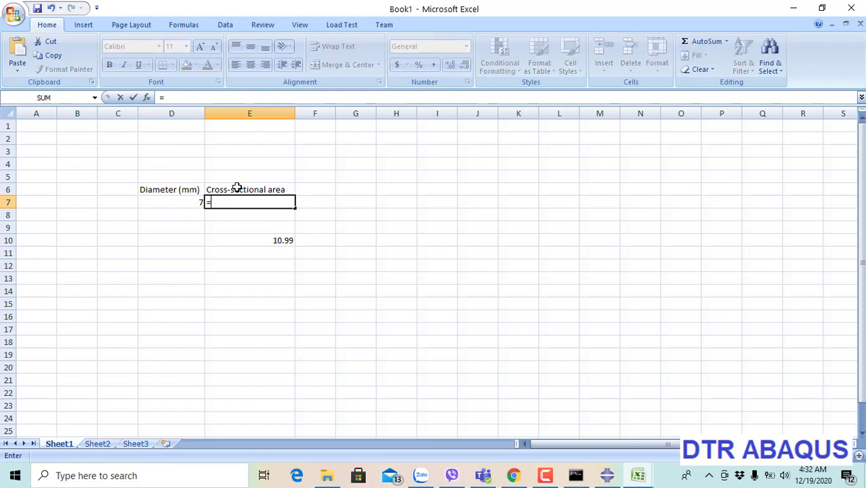
pyautogui.write('=3.14*(D7/2)^^')
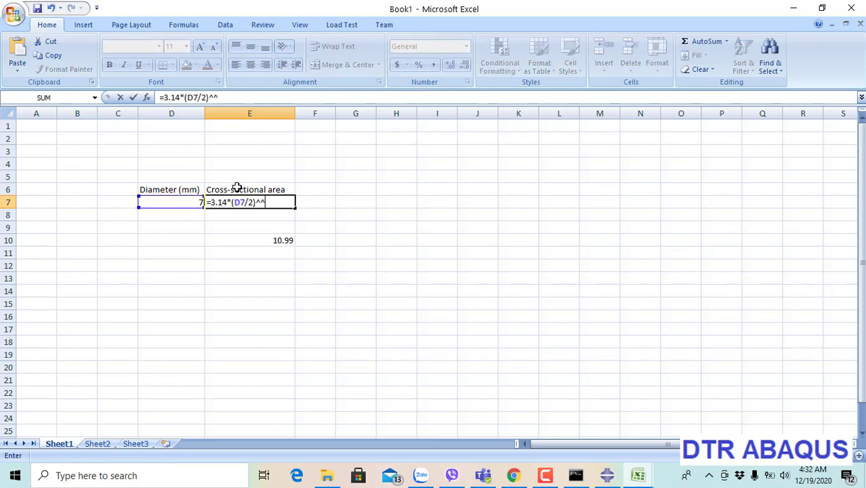
pyautogui.press('BackSpace')
pyautogui.write('2)^2')
pyautogui.press('Return')
# Back in Abaqus, set the truss section's cross-sectional area to 38.465, save the section and close the section list
pyautogui.hotkey('alt', 'Tab')
pyautogui.write('38.465')
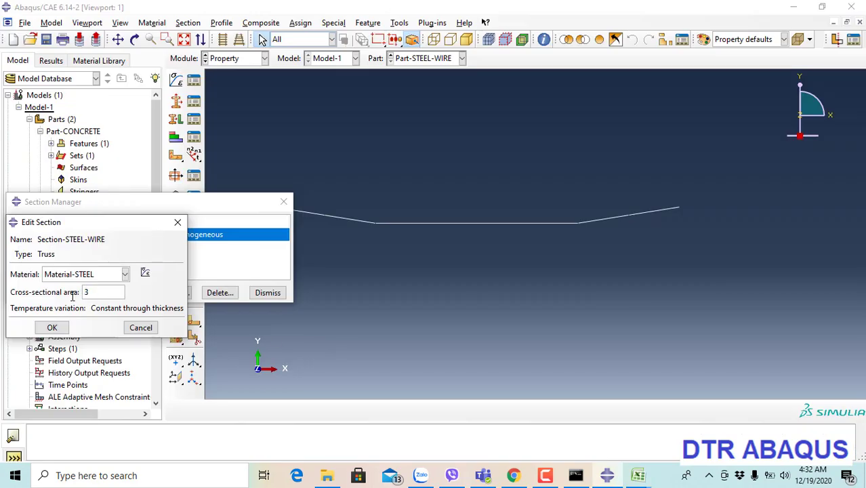
pyautogui.click(52, 327)
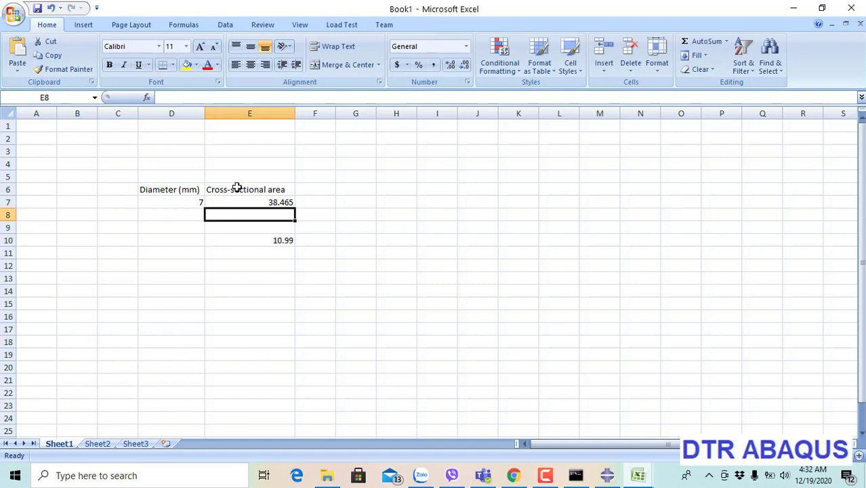
pyautogui.hotkey('alt', 'Tab')
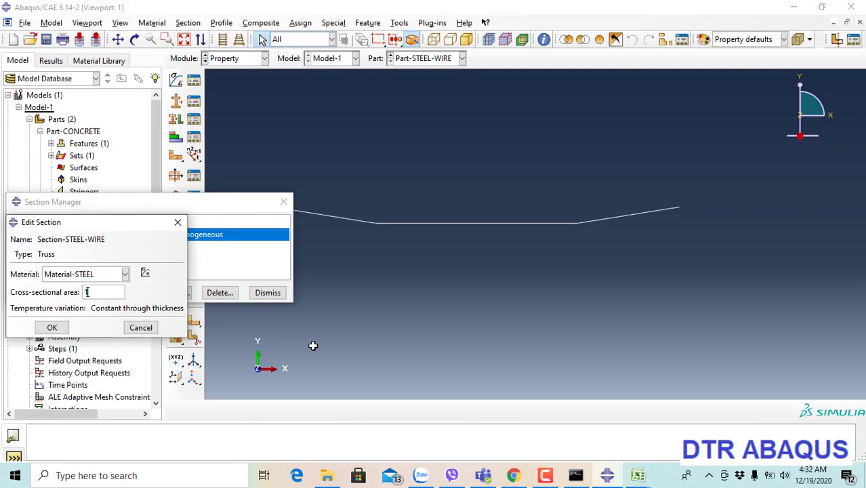
pyautogui.moveTo(103, 292); pyautogui.dragTo(71, 296)
pyautogui.write('38.465')
pyautogui.click(52, 329)
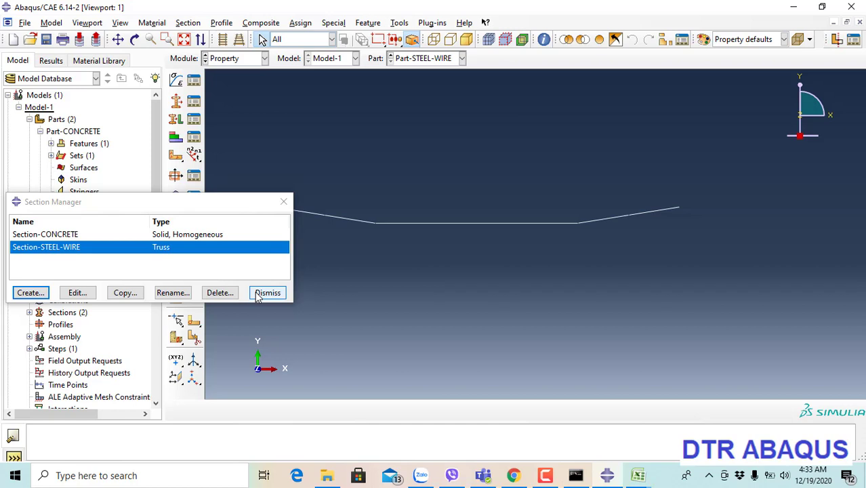
pyautogui.click(266, 293)
# Assign Section-STEEL-WIRE to the entire draped wire, keeping the selection as Set-1
pyautogui.click(175, 120)
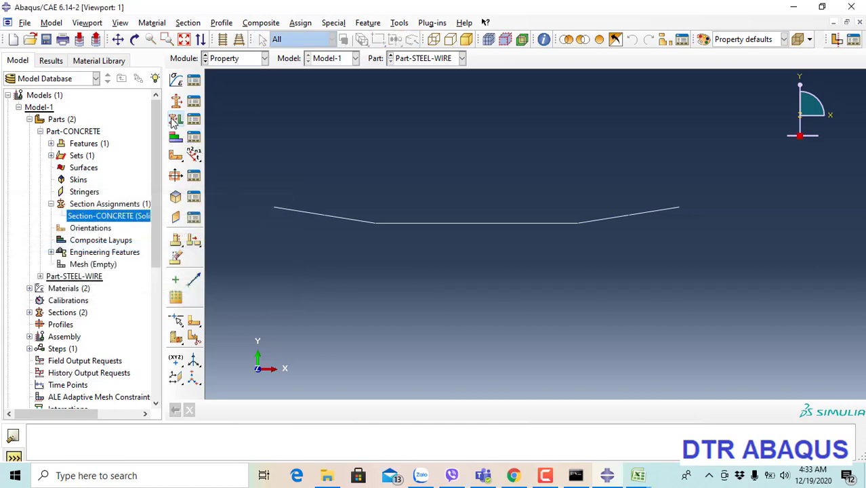
pyautogui.moveTo(319, 159); pyautogui.dragTo(595, 323)
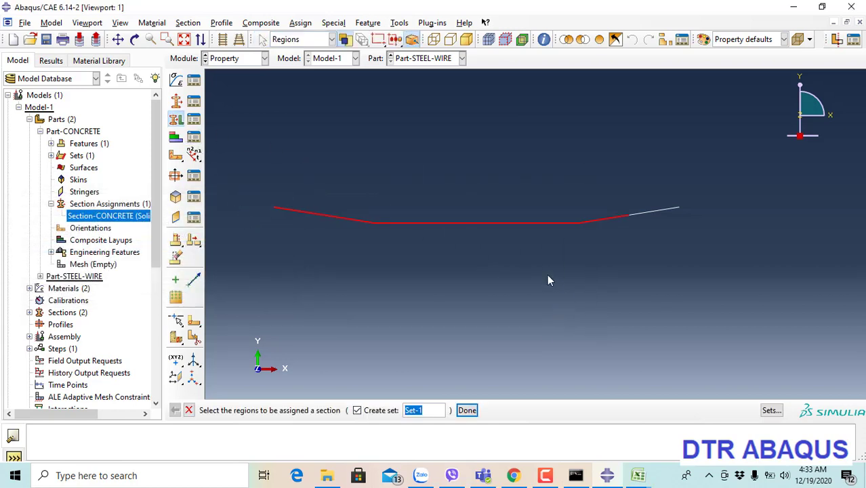
pyautogui.moveTo(253, 153); pyautogui.dragTo(744, 286)
pyautogui.click(467, 410)
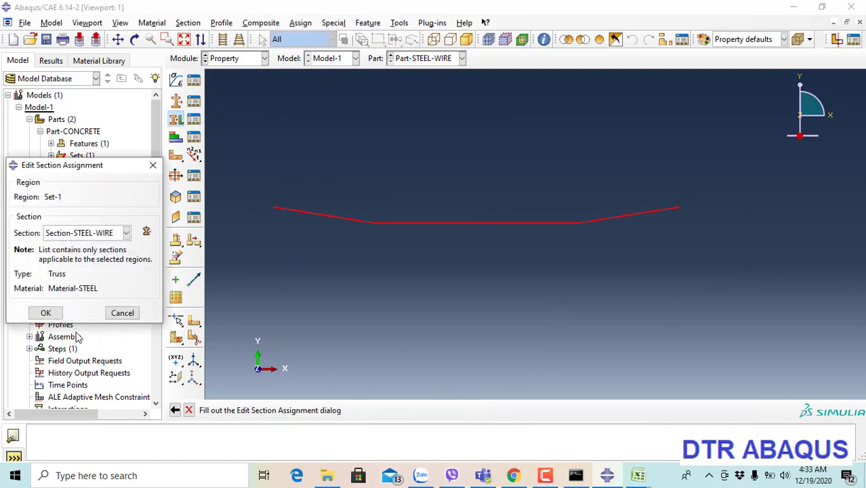
pyautogui.click(46, 314)
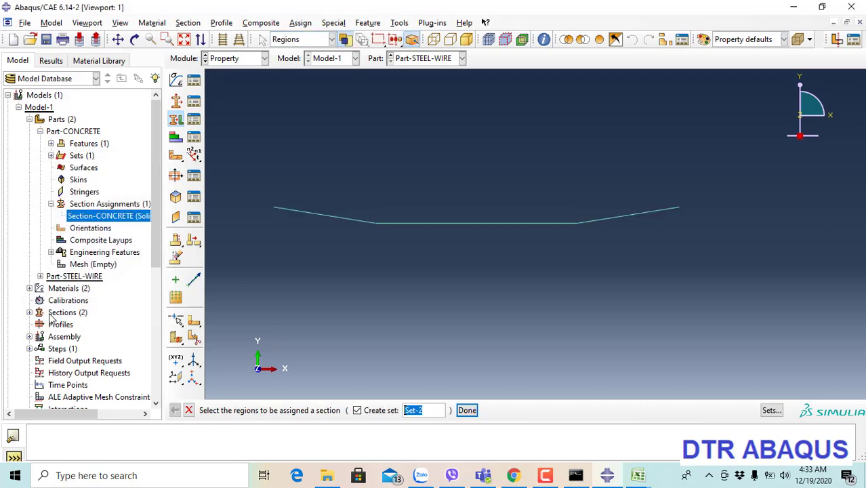
# Switch to the Assembly module and create dependent instances of Part-CONCRETE and Part-STEEL-WIRE
pyautogui.click(264, 59)
pyautogui.click(226, 92)
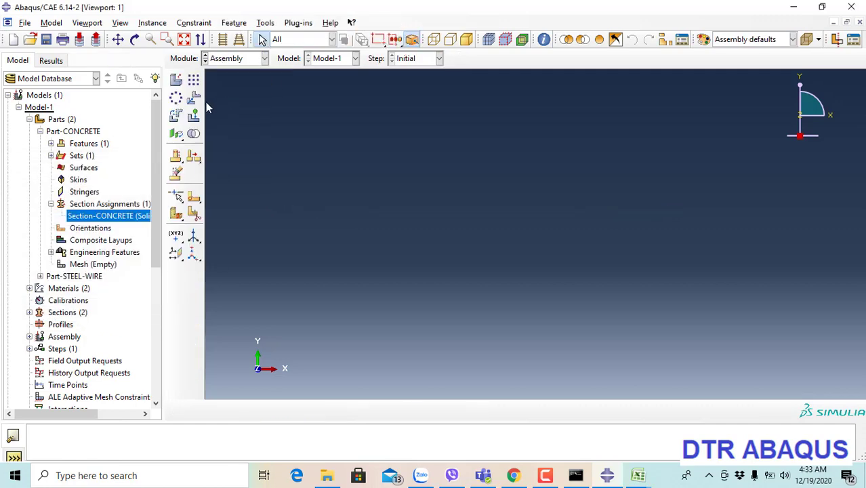
pyautogui.click(176, 79)
pyautogui.moveTo(61, 135); pyautogui.dragTo(64, 144)
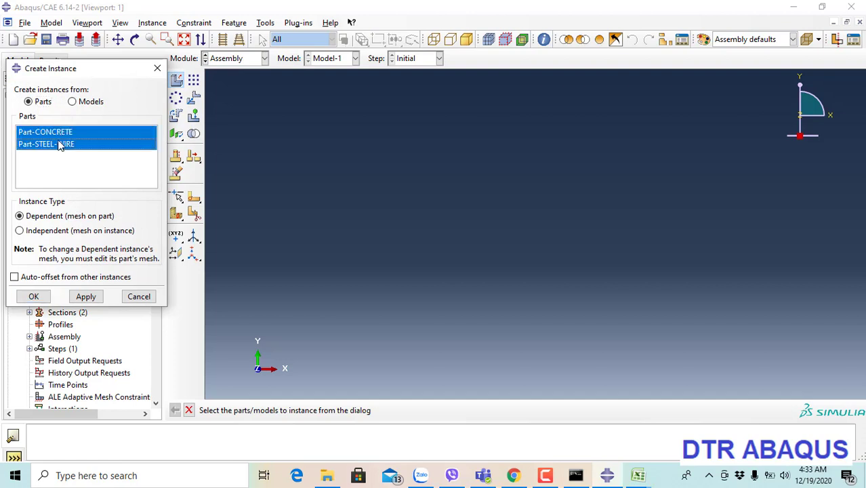
pyautogui.click(34, 297)
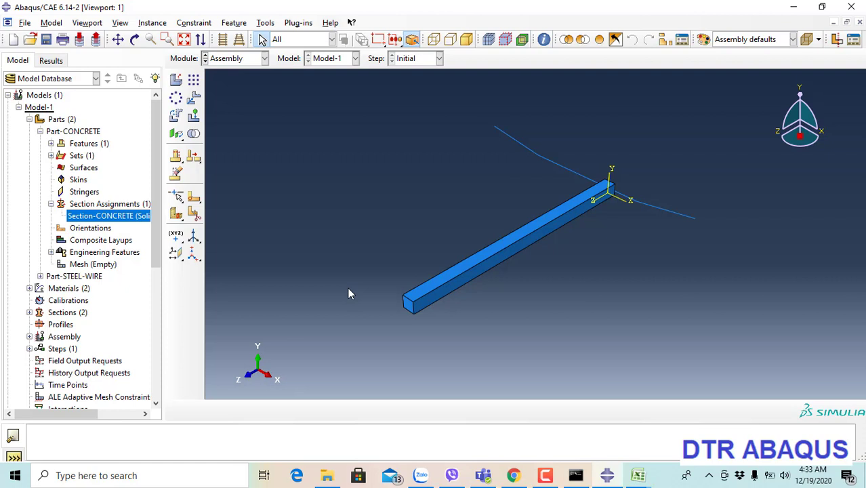
# Rotate only the steel wire instance 90 degrees about the vertical edge at the concrete beam's near end
pyautogui.click(175, 115)
pyautogui.moveTo(515, 145); pyautogui.dragTo(756, 276)
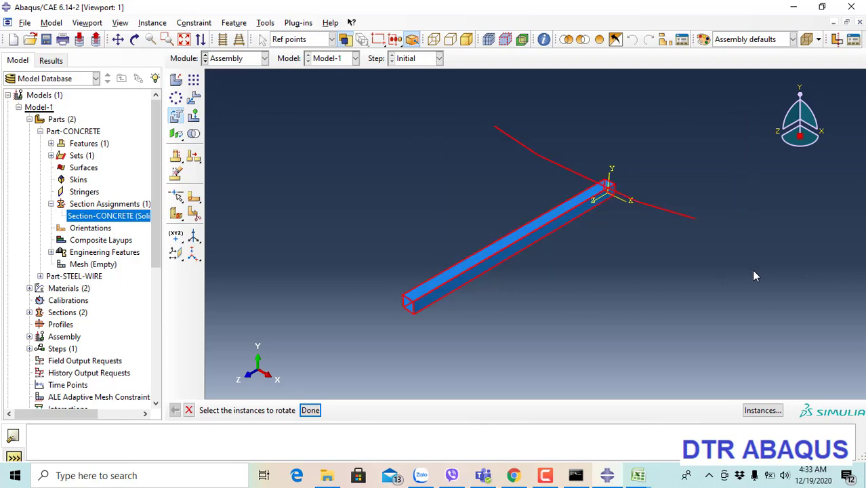
pyautogui.moveTo(465, 349); pyautogui.dragTo(400, 239)
pyautogui.click(491, 333)
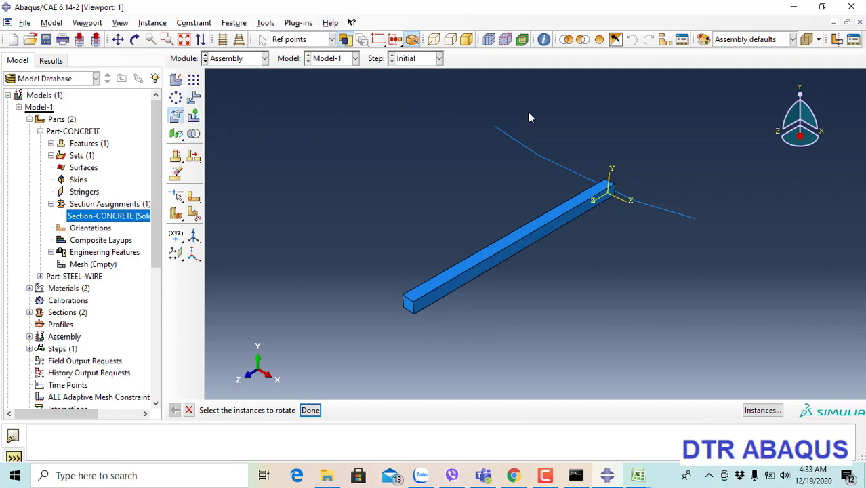
pyautogui.moveTo(461, 106); pyautogui.dragTo(749, 263)
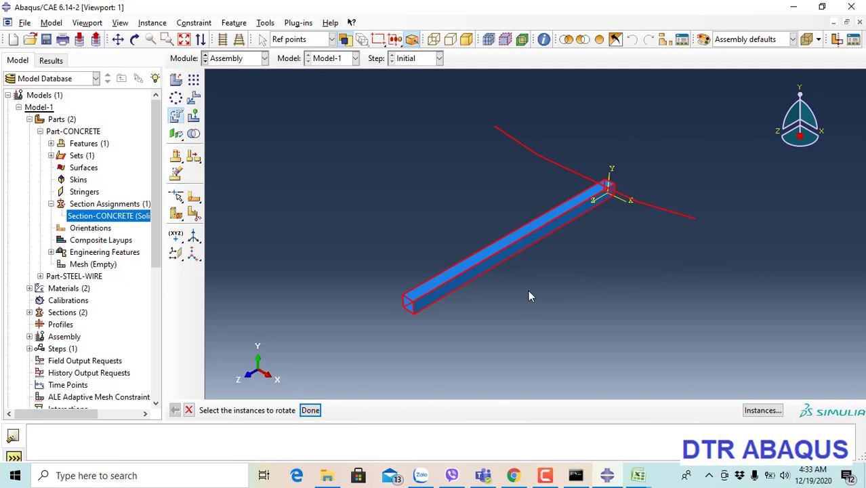
pyautogui.moveTo(538, 322); pyautogui.dragTo(420, 236)
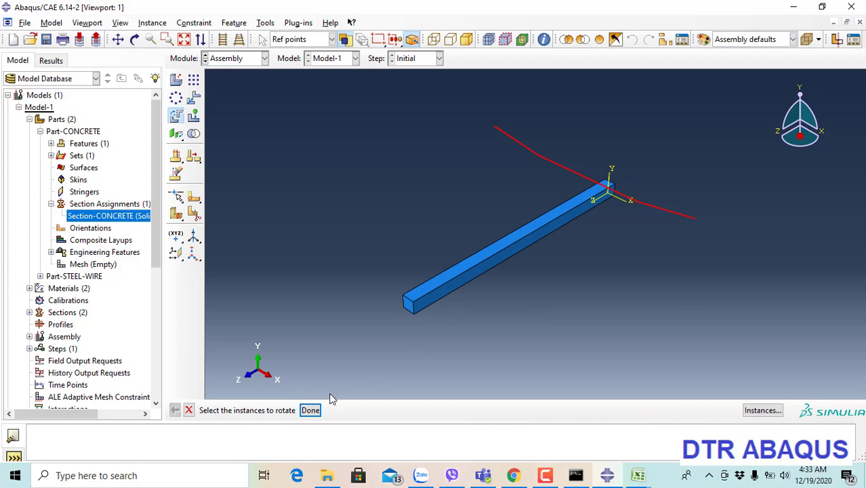
pyautogui.click(310, 411)
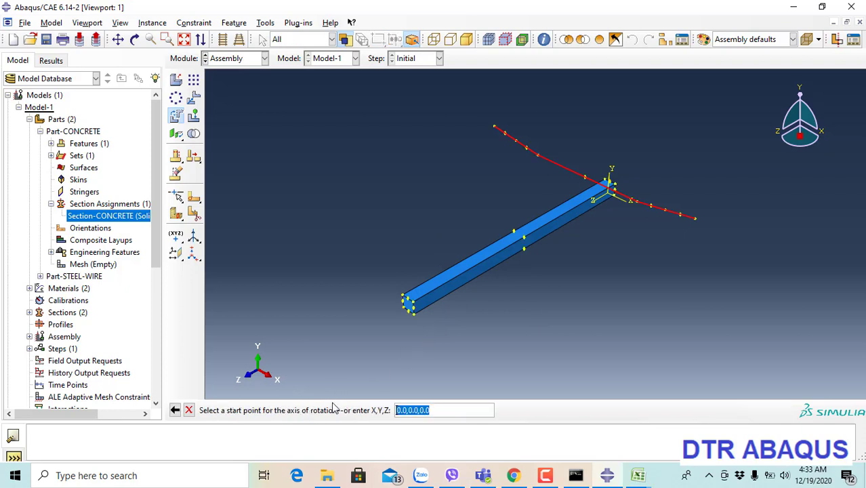
pyautogui.click(413, 303)
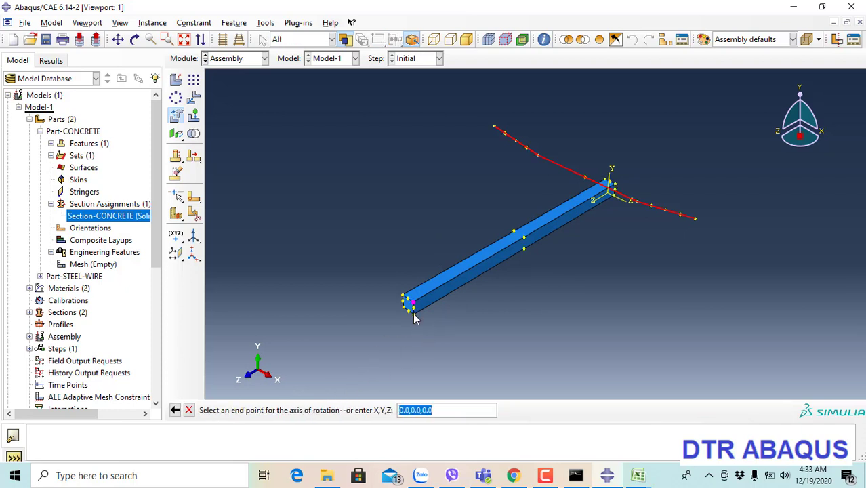
pyautogui.click(413, 313)
pyautogui.write('90')
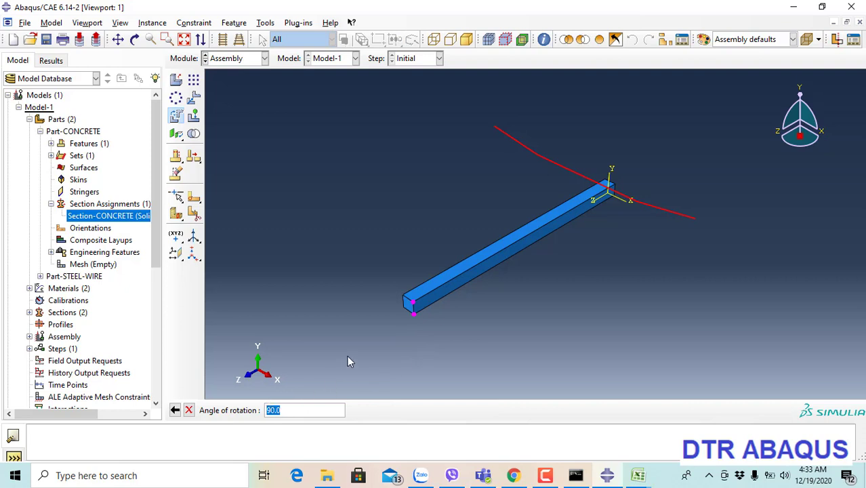
pyautogui.press('Return')
pyautogui.scroll(-5, 363, 244)
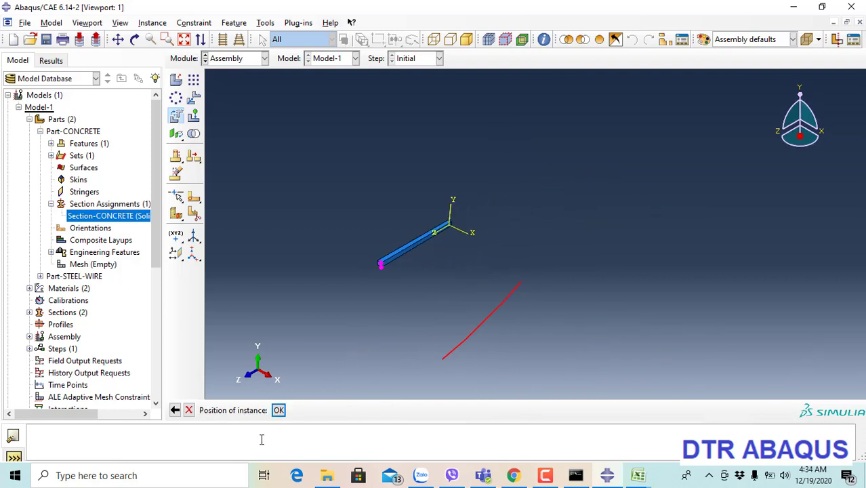
pyautogui.click(278, 411)
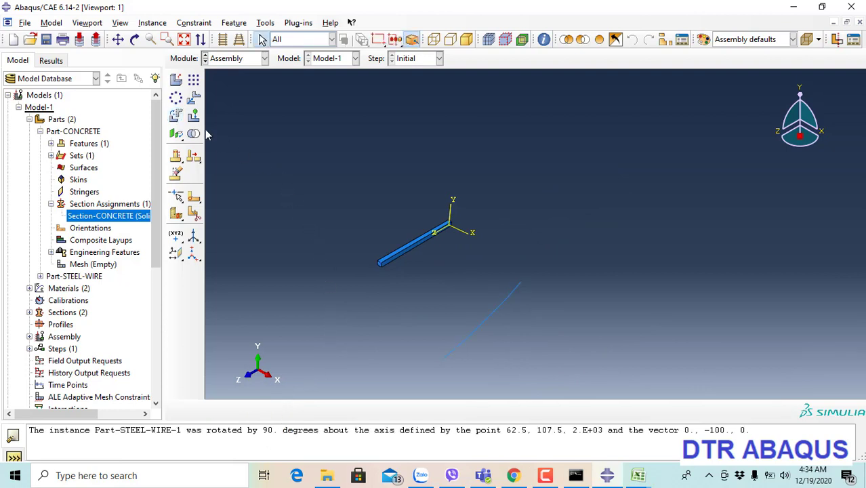
# Translate both instances together, moving the midpoint of the concrete beam's near-end top edge to the assembly origin
pyautogui.click(193, 98)
pyautogui.moveTo(314, 136); pyautogui.dragTo(595, 396)
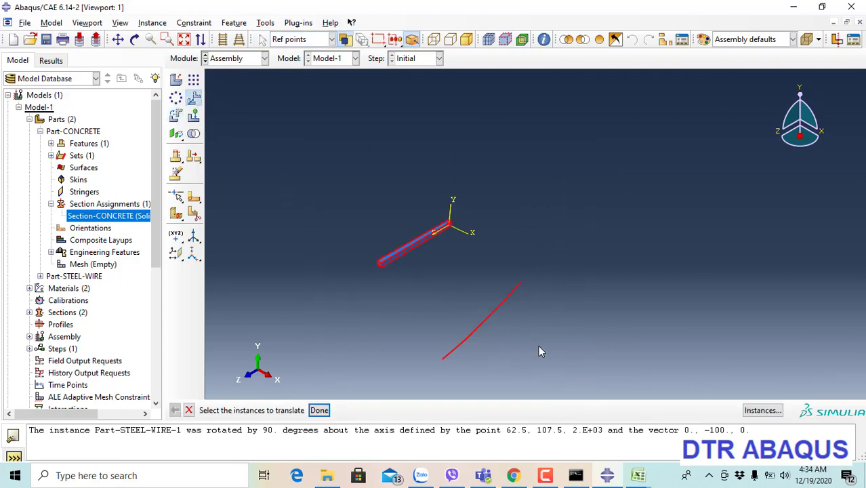
pyautogui.click(319, 410)
pyautogui.scroll(2, 371, 269)
pyautogui.scroll(4, 371, 269)
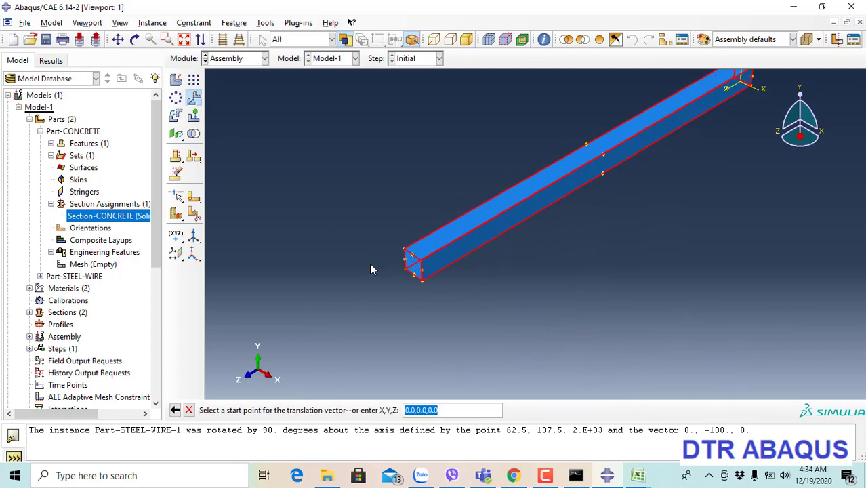
pyautogui.click(408, 253)
pyautogui.press('Return')
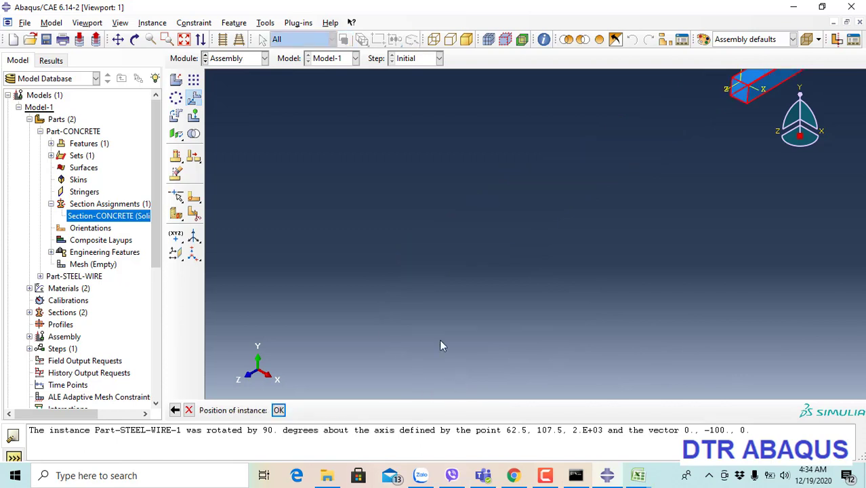
pyautogui.scroll(-3, 378, 247)
pyautogui.scroll(-2, 379, 252)
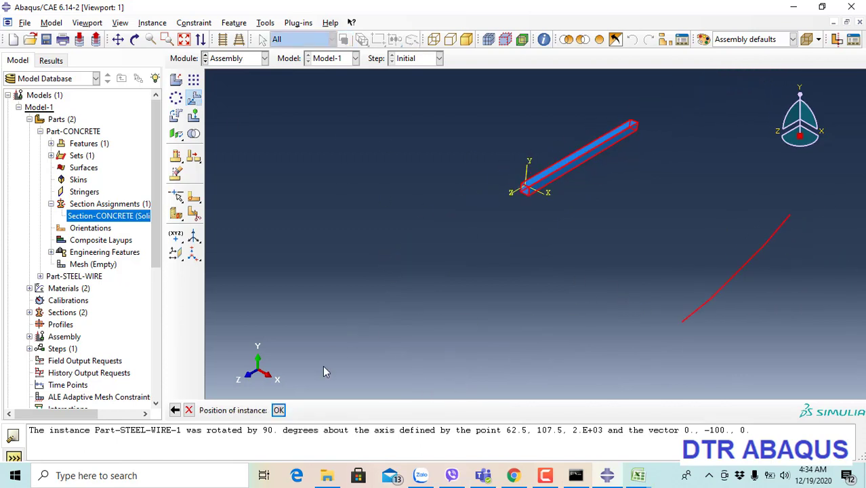
pyautogui.click(278, 410)
pyautogui.scroll(-1, 351, 320)
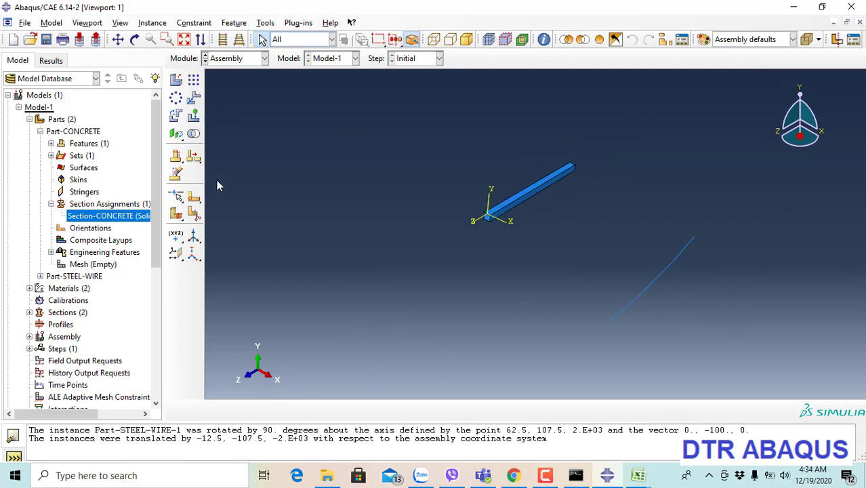
# Translate only the steel wire so its near end meets the midpoint of the concrete beam's near-end top edge
pyautogui.click(193, 98)
pyautogui.moveTo(587, 195); pyautogui.dragTo(732, 358)
pyautogui.middleClick(622, 339)
pyautogui.click(611, 323)
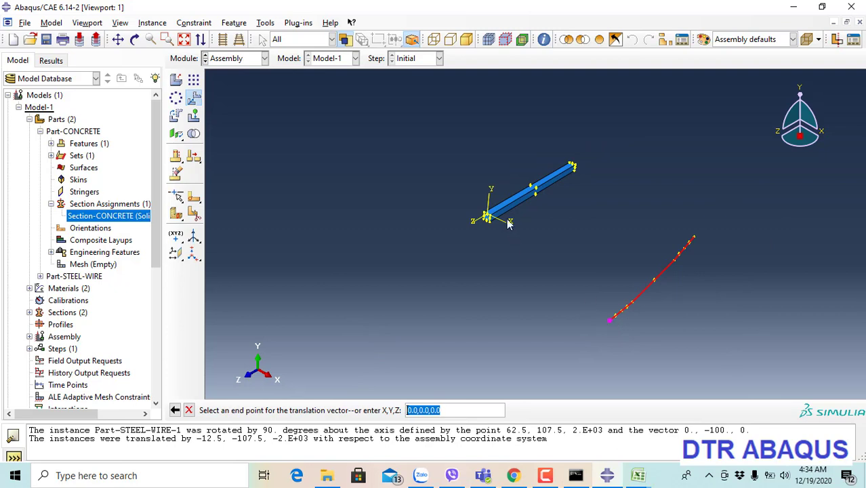
pyautogui.scroll(4, 474, 223)
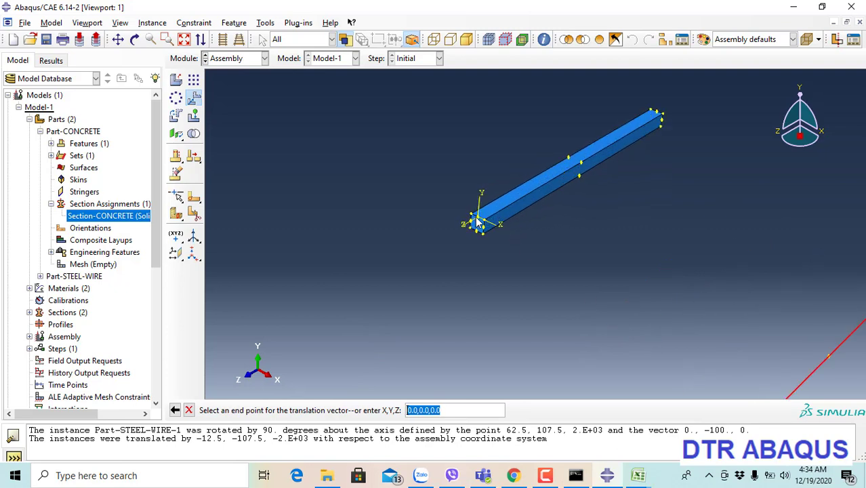
pyautogui.click(472, 229)
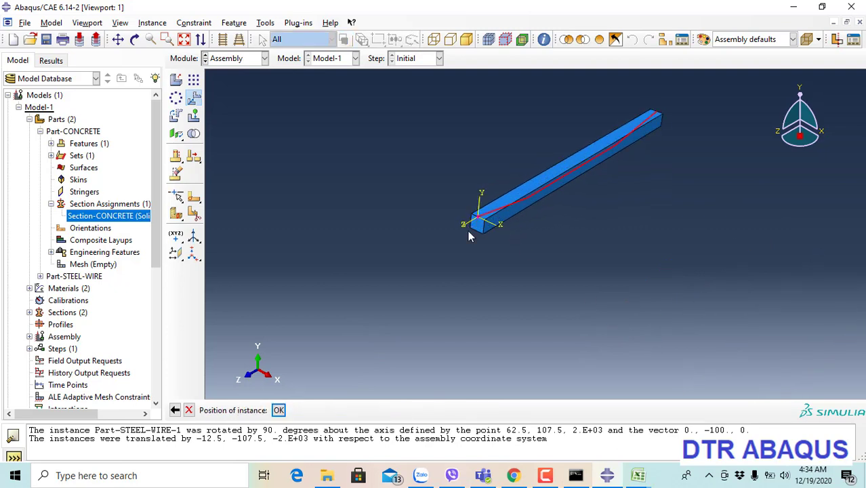
pyautogui.click(277, 409)
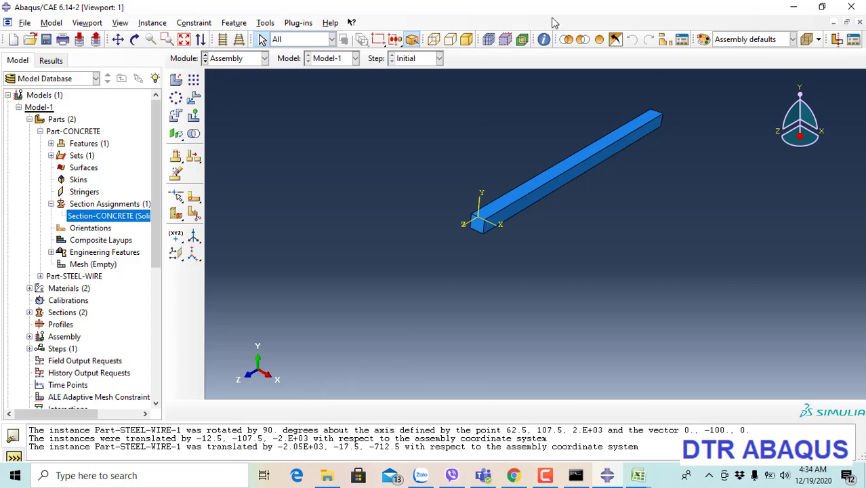
# Display the assembly in wireframe and remove Part-CONCRETE-1 from the displayed instances
pyautogui.click(434, 40)
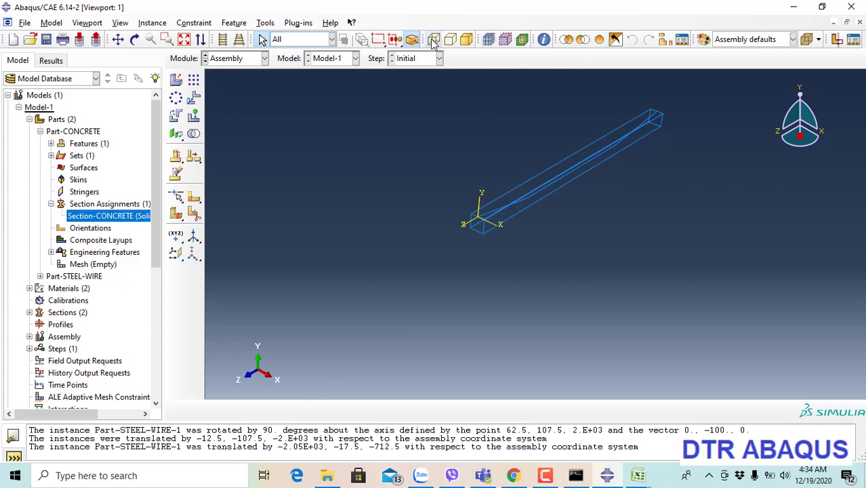
pyautogui.scroll(5, 628, 123)
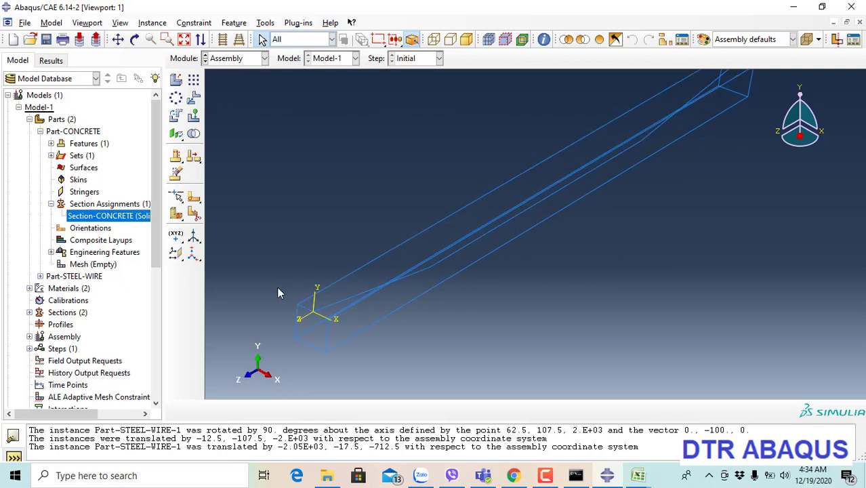
pyautogui.click(194, 99)
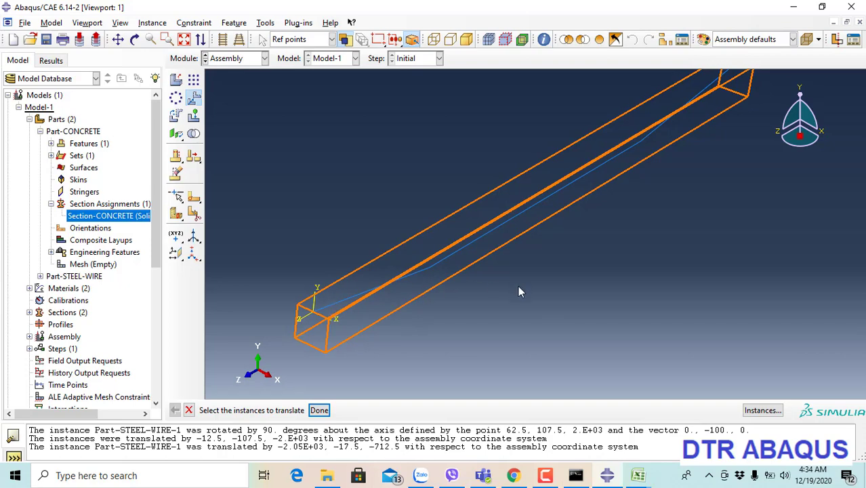
pyautogui.click(663, 40)
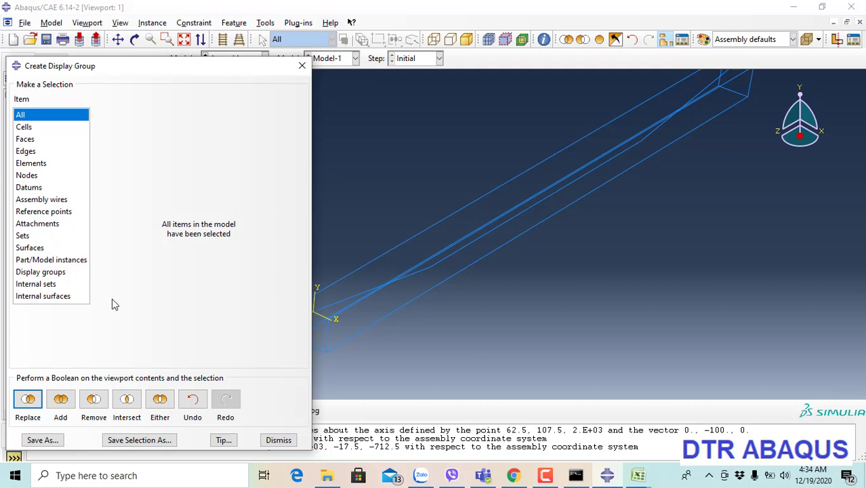
pyautogui.click(52, 262)
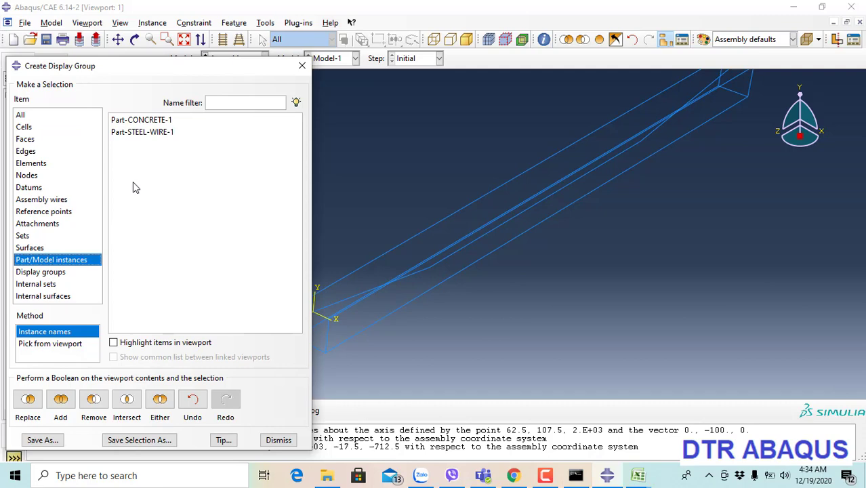
pyautogui.click(154, 122)
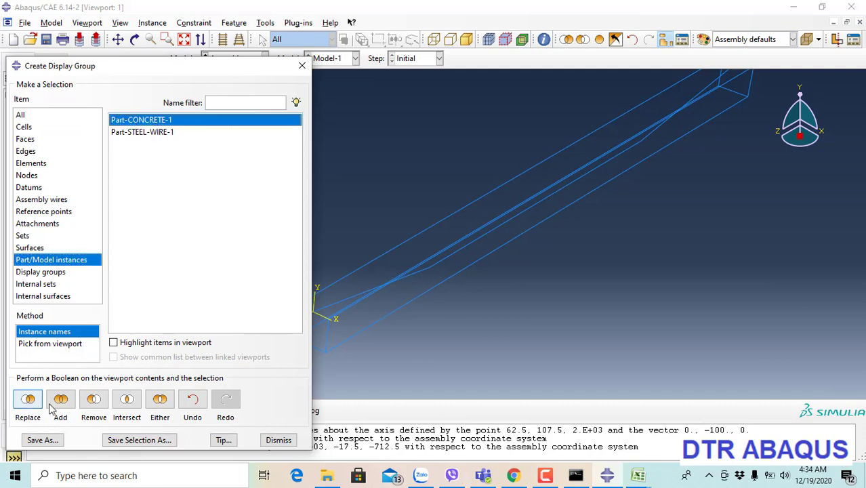
pyautogui.click(93, 400)
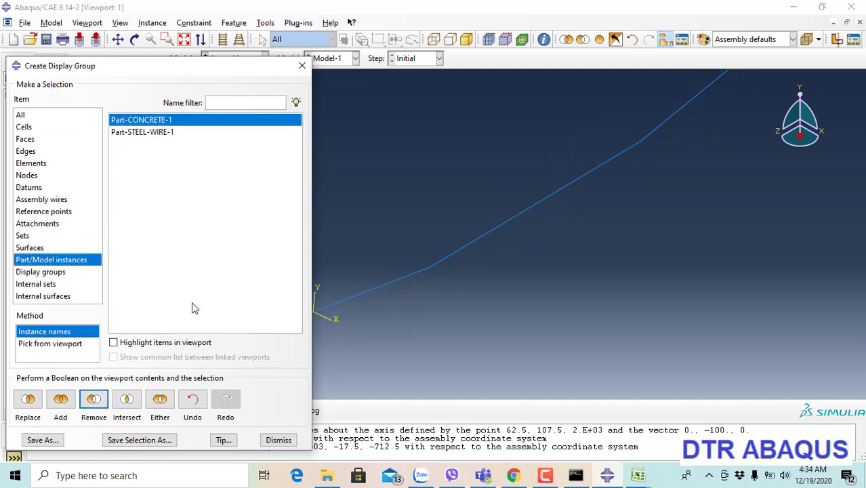
pyautogui.click(301, 65)
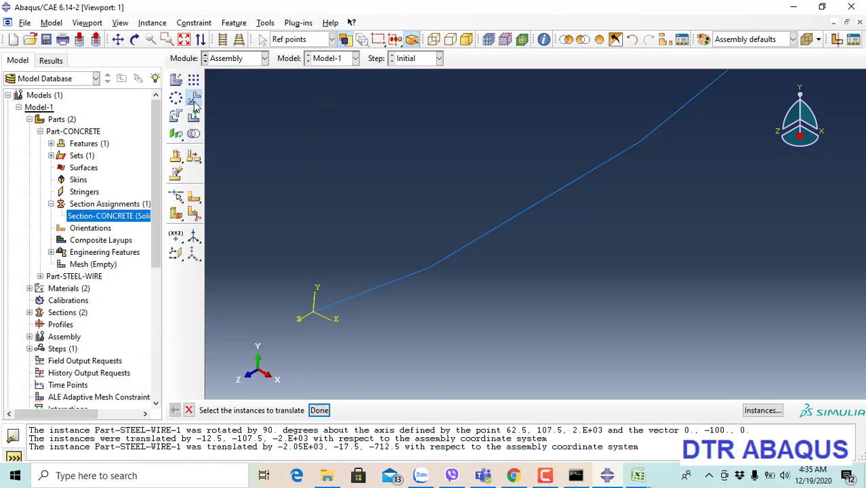
# Translate the steel wire by -20 along Y, starting from its end at the origin, and restore the display of all instances
pyautogui.scroll(-2, 314, 269)
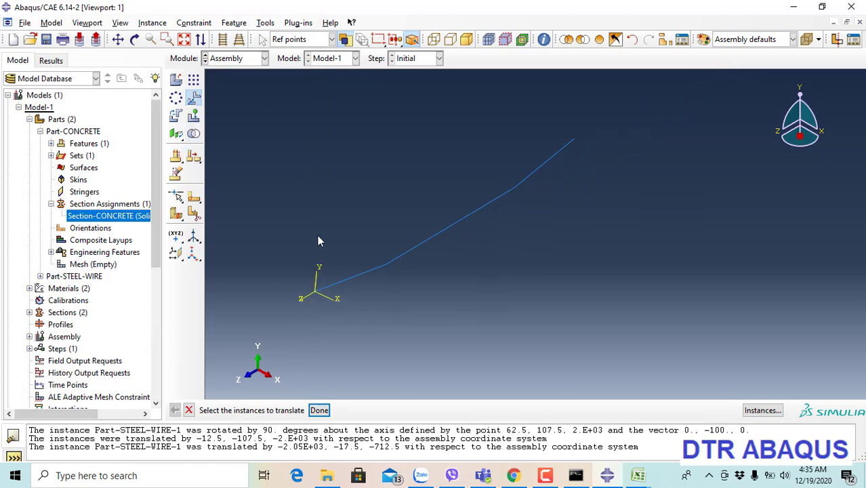
pyautogui.moveTo(264, 114); pyautogui.dragTo(598, 351)
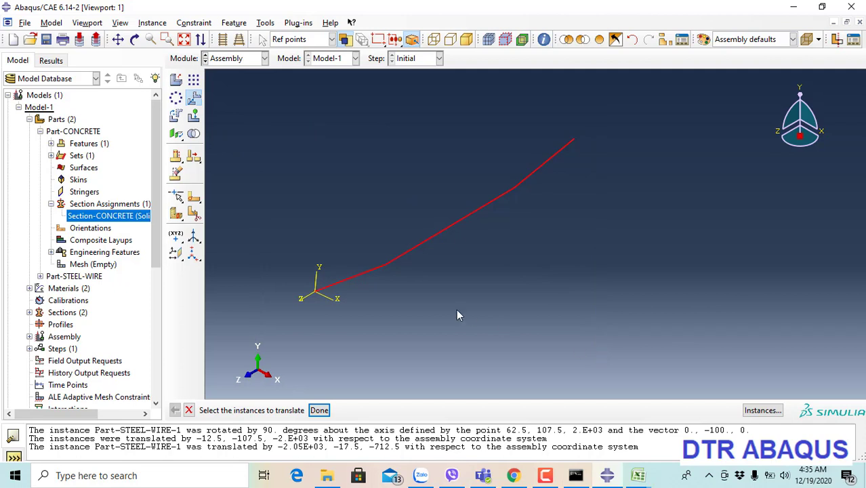
pyautogui.middleClick(308, 312)
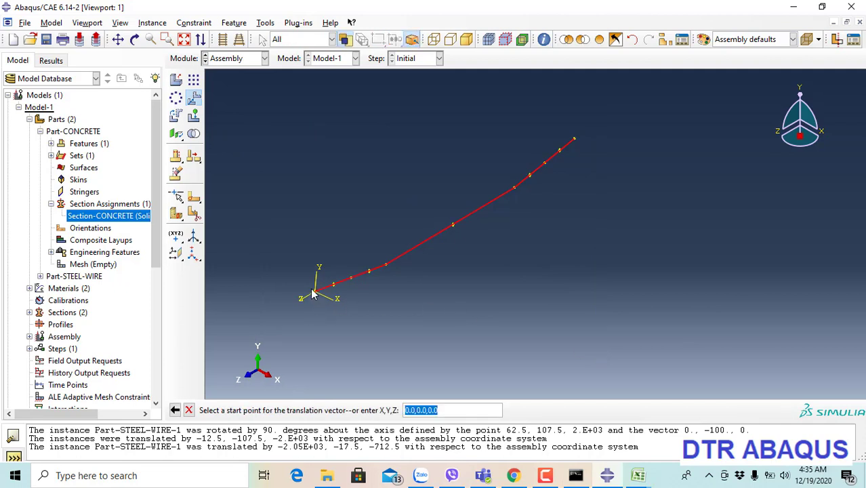
pyautogui.click(314, 292)
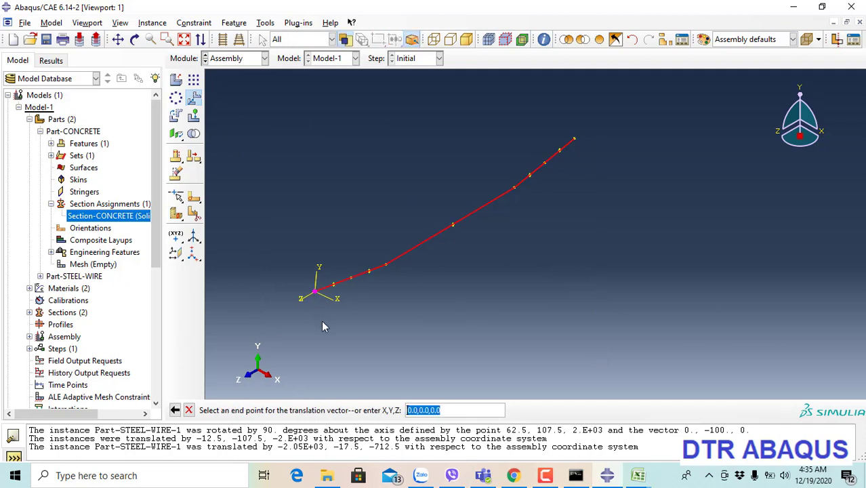
pyautogui.click(428, 409)
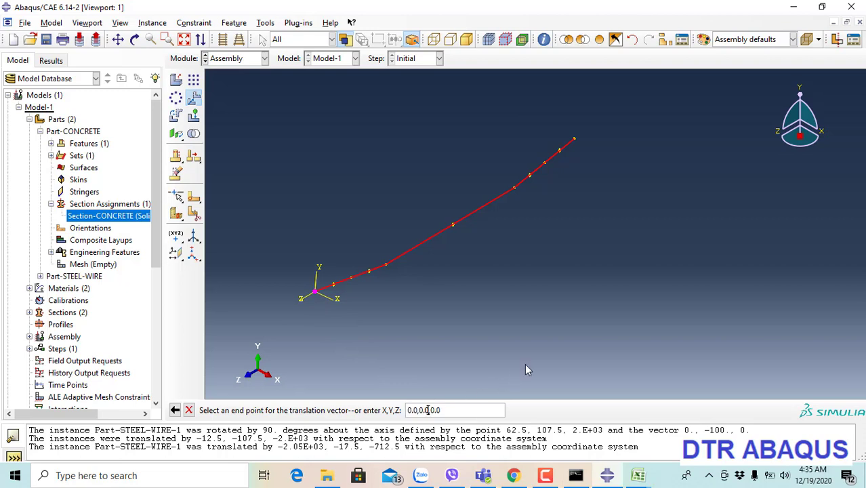
pyautogui.press('BackSpace')
pyautogui.press('BackSpace')
pyautogui.press('BackSpace')
pyautogui.press('BackSpace')
pyautogui.write(',-20')
pyautogui.press('Return')
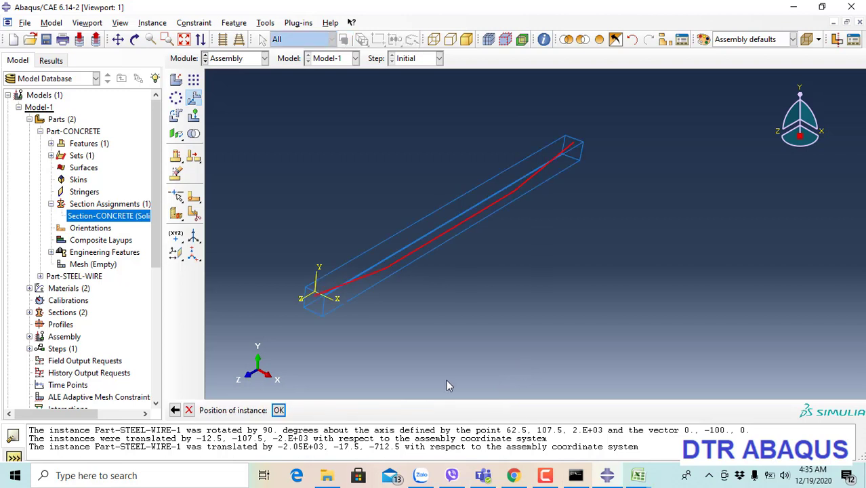
pyautogui.click(278, 409)
pyautogui.click(599, 39)
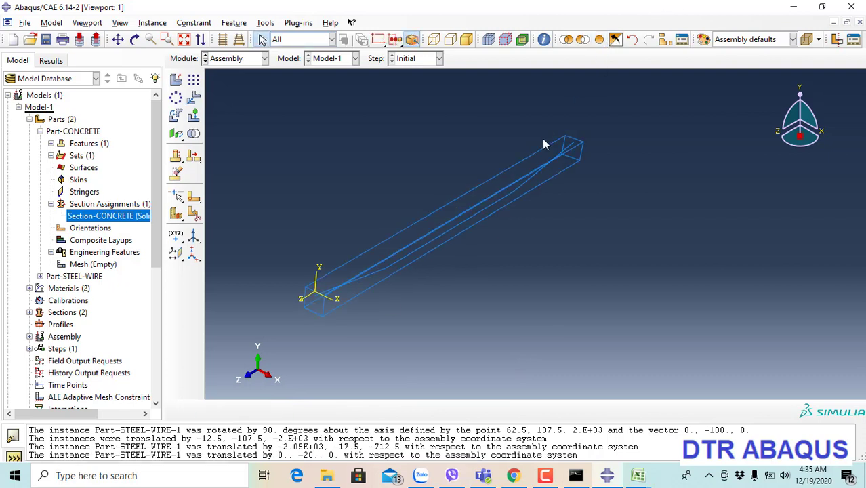
# Color-code the assembly by Materials and inspect the draped wire inside the concrete beam
pyautogui.scroll(2, 386, 309)
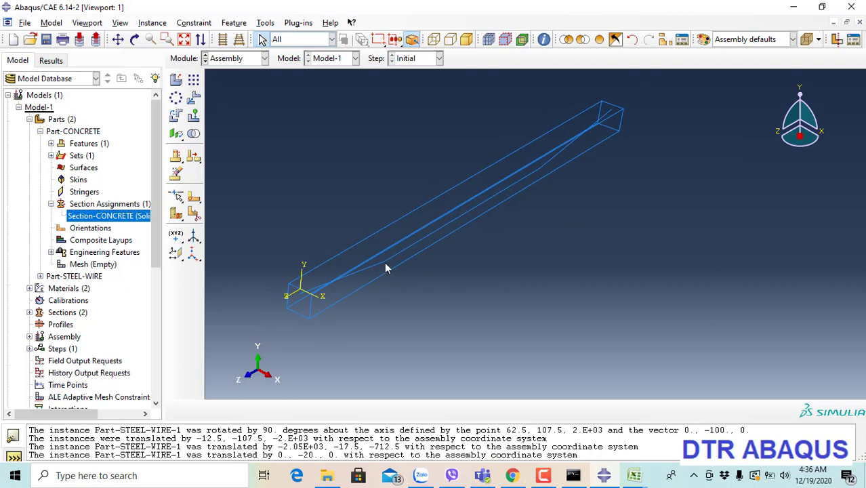
pyautogui.scroll(2, 378, 256)
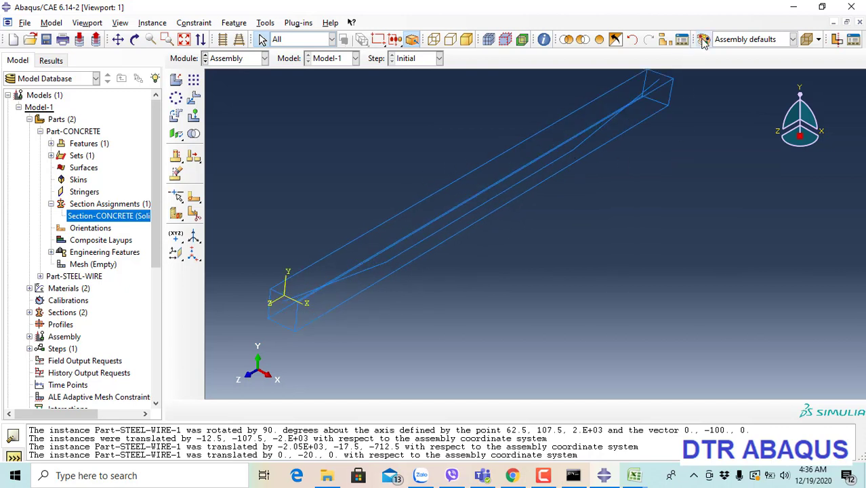
pyautogui.click(745, 42)
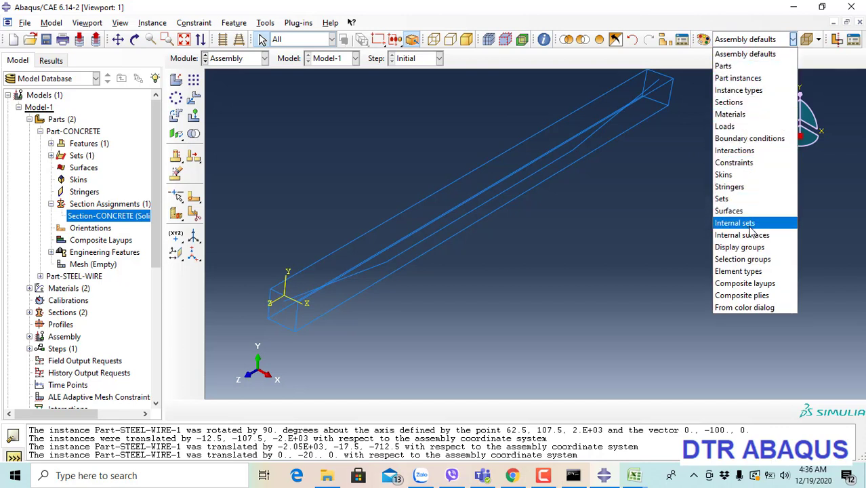
pyautogui.click(734, 114)
pyautogui.scroll(-1, 516, 281)
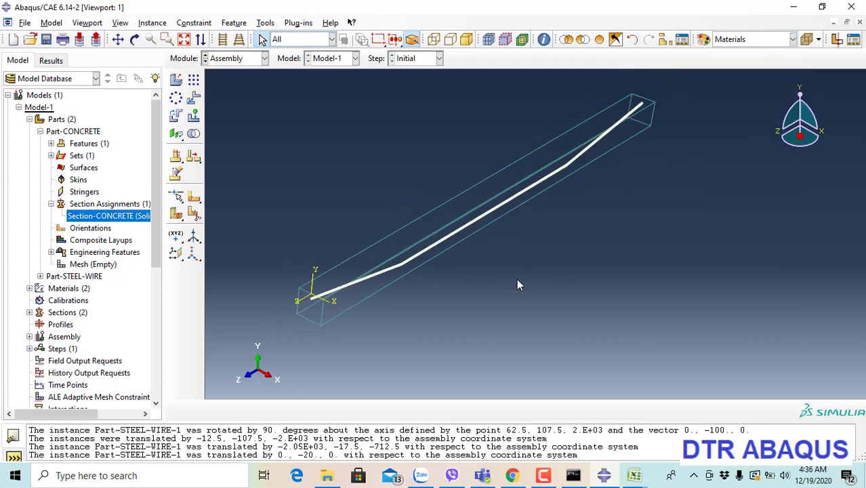
pyautogui.moveTo(524, 275); pyautogui.dragTo(616, 278)
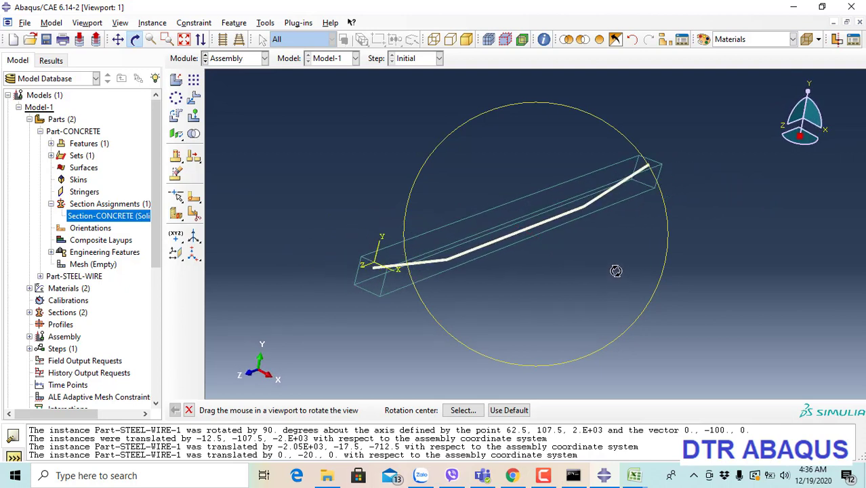
pyautogui.press('Escape')
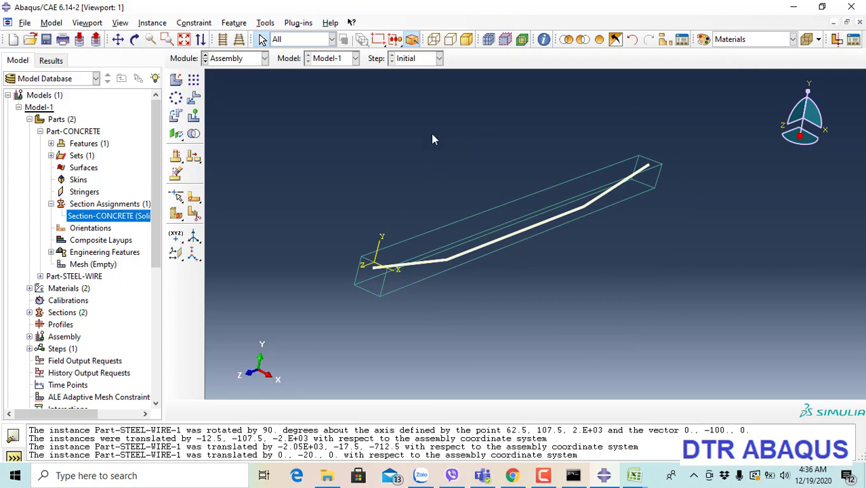
# Hide Part-CONCRETE-1 again so that only the material-colored steel wire is displayed
pyautogui.click(665, 39)
pyautogui.click(154, 121)
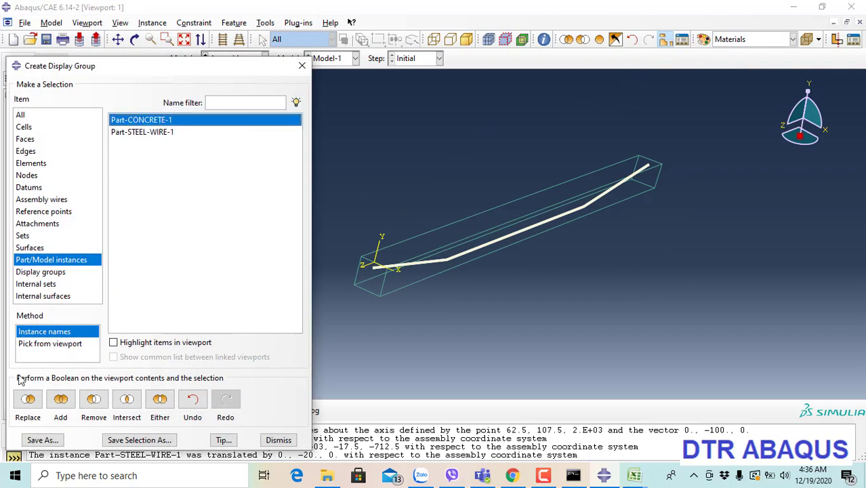
pyautogui.click(93, 400)
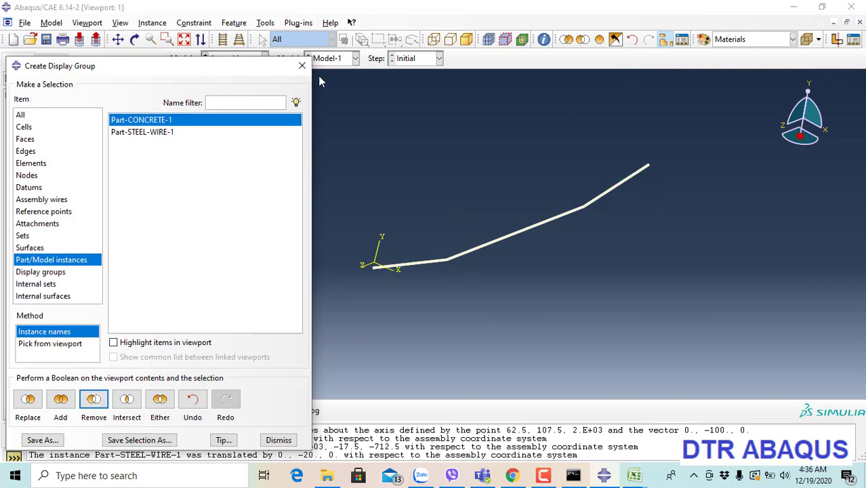
pyautogui.click(301, 66)
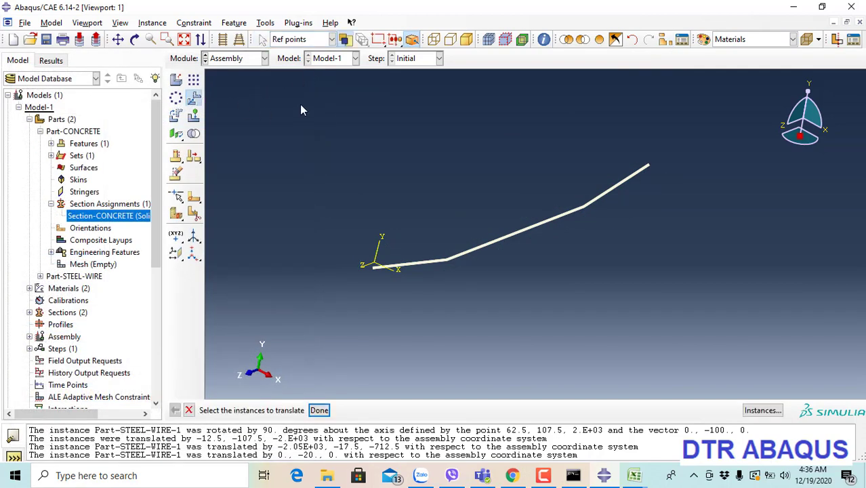
pyautogui.moveTo(302, 110); pyautogui.dragTo(764, 337)
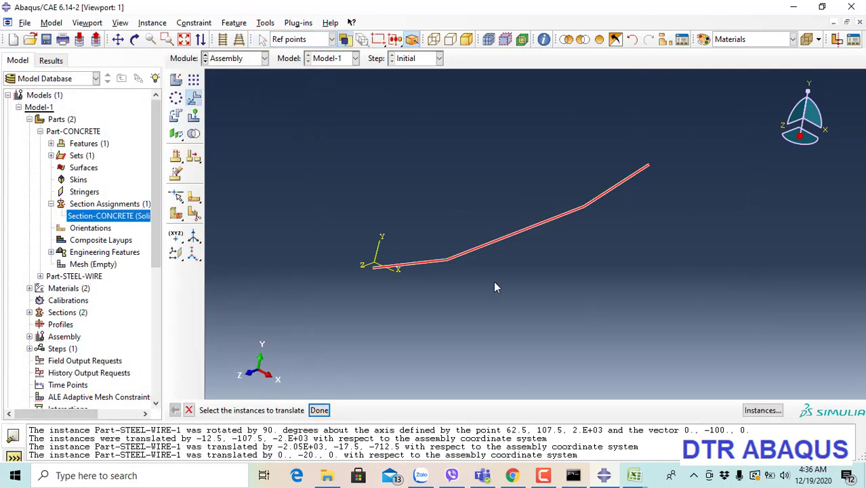
pyautogui.click(319, 410)
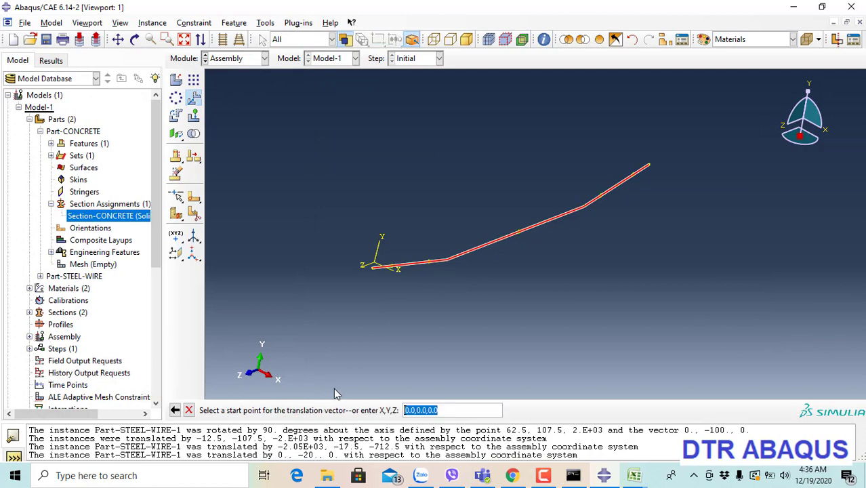
pyautogui.click(372, 267)
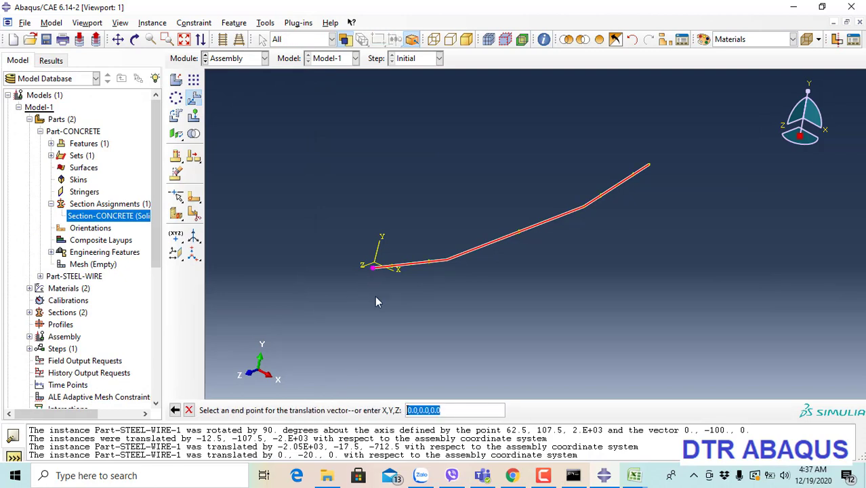
pyautogui.click(426, 410)
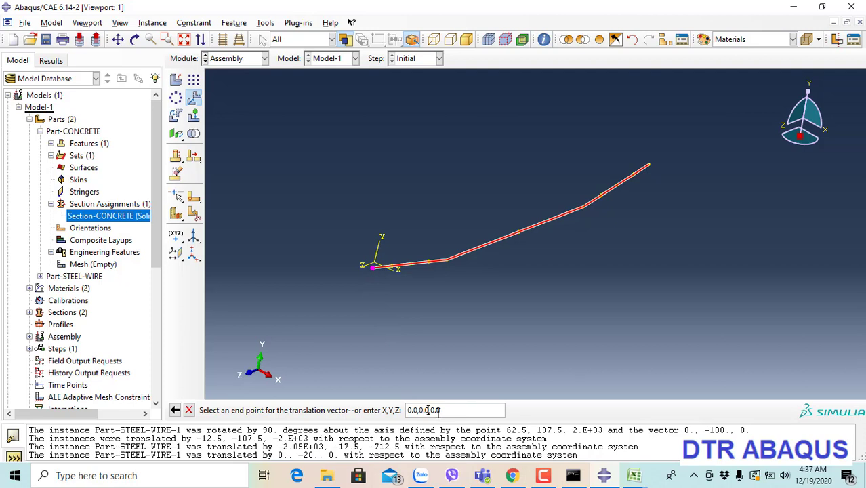
pyautogui.press('BackSpace')
pyautogui.press('BackSpace')
pyautogui.press('BackSpace')
pyautogui.press('BackSpace')
pyautogui.write(',-10')
pyautogui.press('Return')
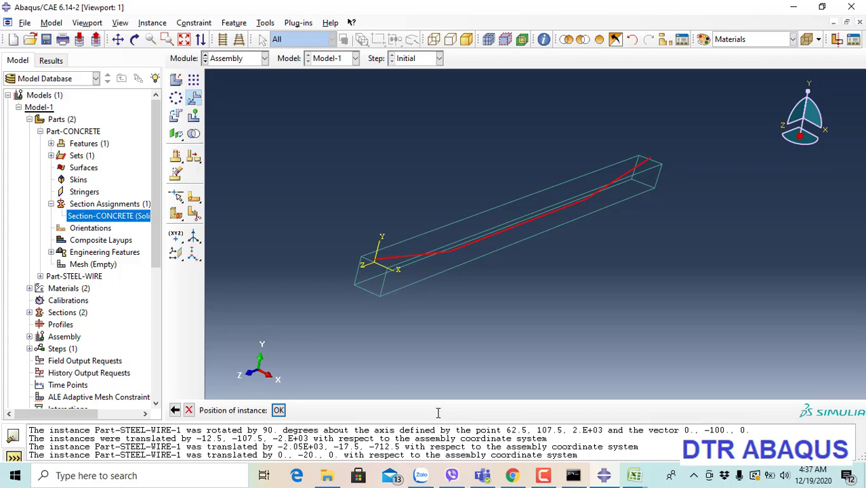
pyautogui.press('Return')
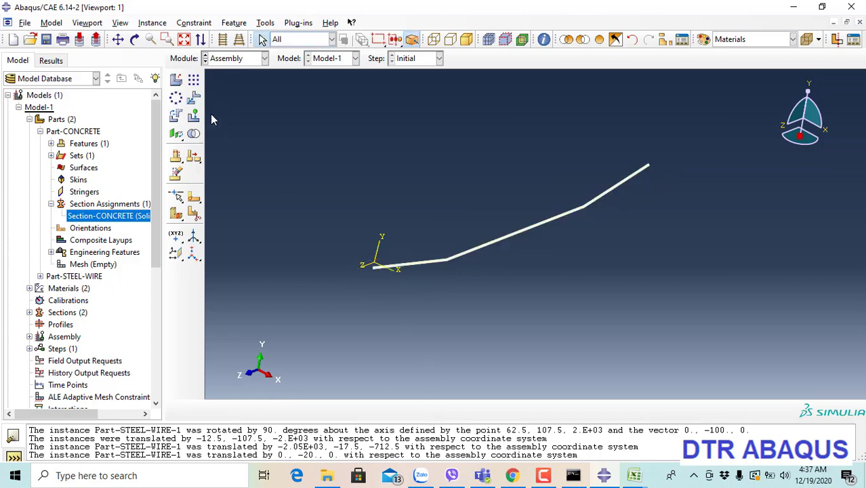
# Translate the steel wire by 10 along Y, starting from its end near the origin, and restore the display of all instances
pyautogui.click(194, 98)
pyautogui.moveTo(293, 111); pyautogui.dragTo(730, 325)
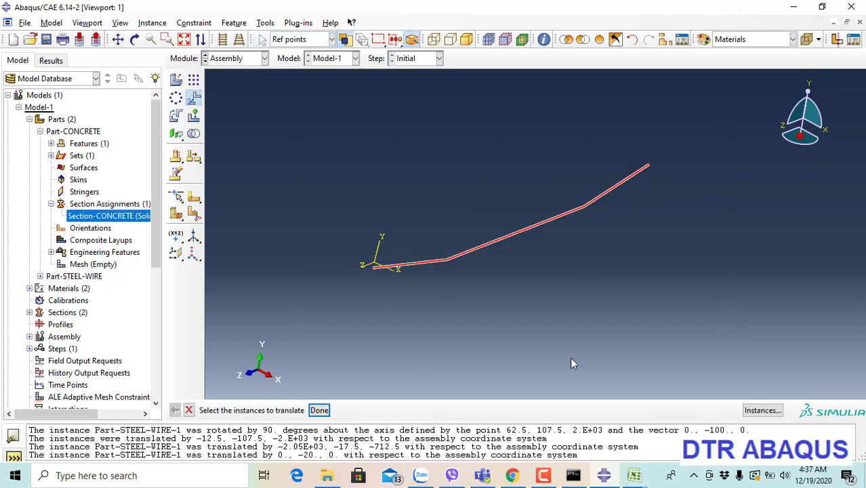
pyautogui.click(321, 411)
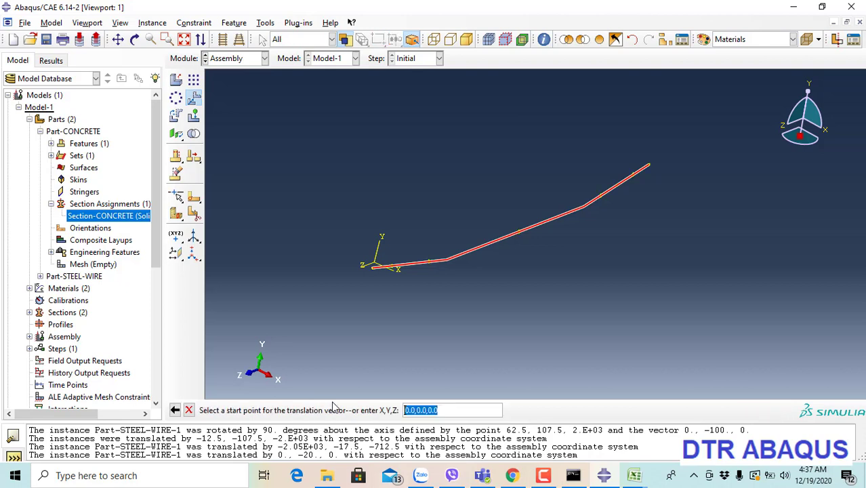
pyautogui.click(373, 267)
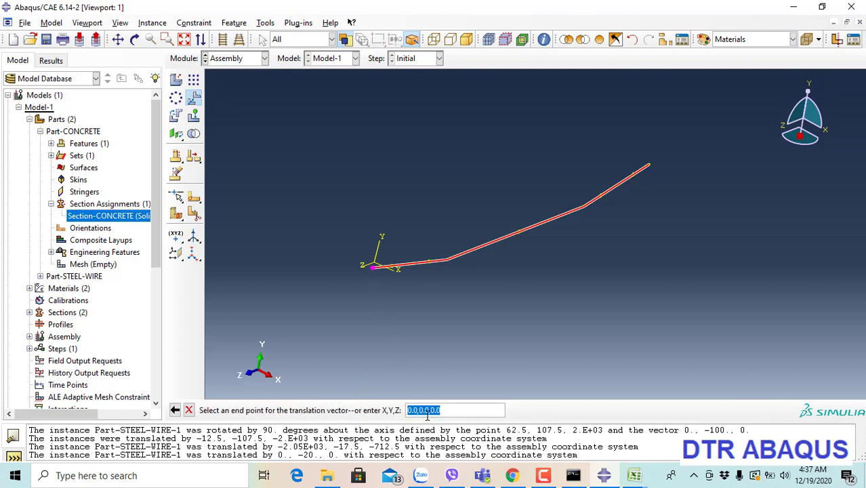
pyautogui.click(428, 410)
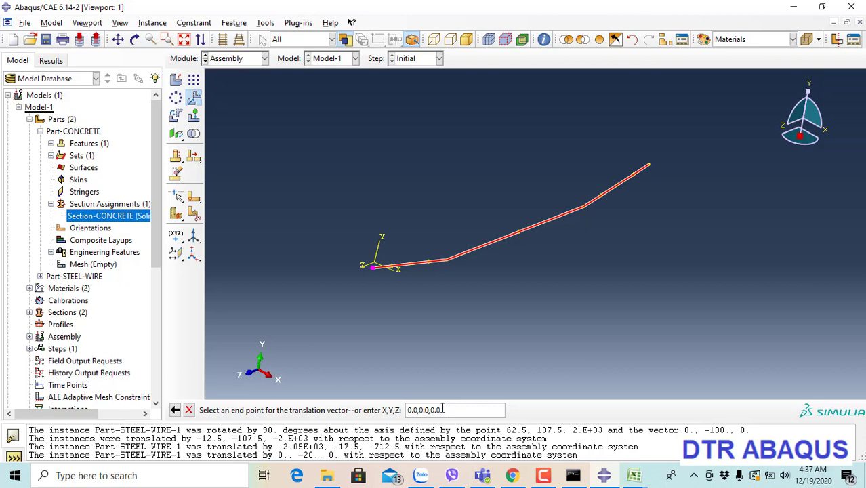
pyautogui.press('BackSpace')
pyautogui.press('BackSpace')
pyautogui.press('BackSpace')
pyautogui.press('BackSpace')
pyautogui.write('-10')
pyautogui.press('Return')
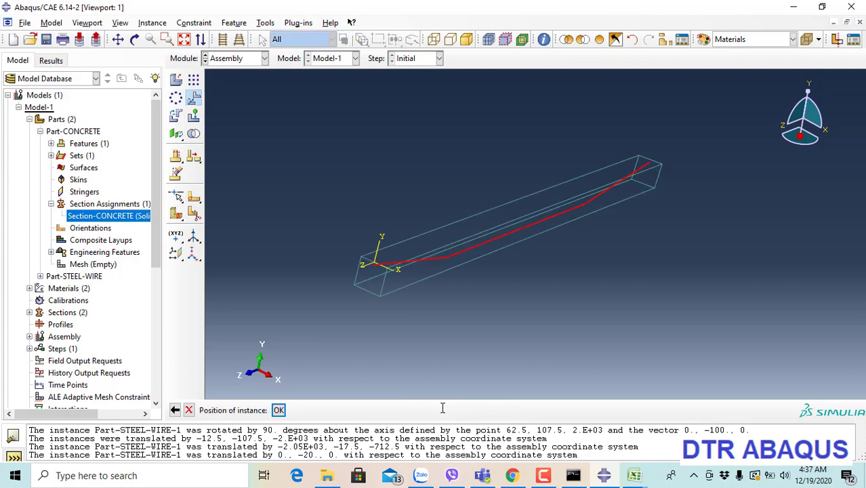
pyautogui.click(278, 410)
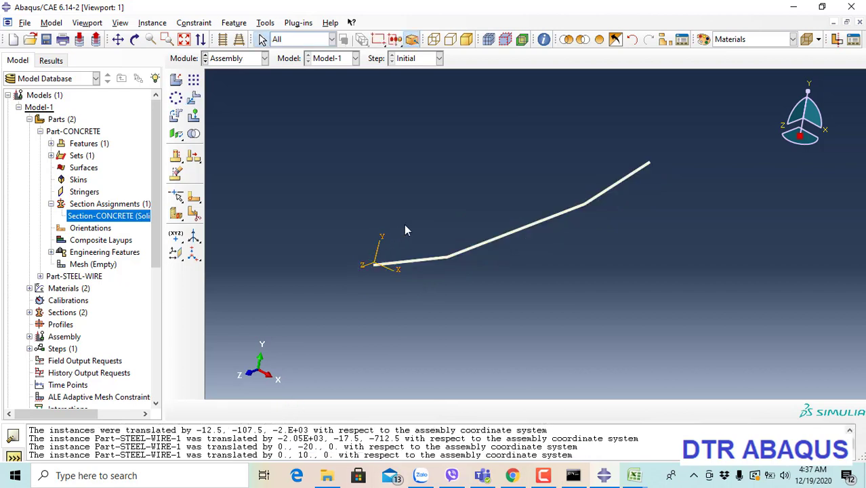
pyautogui.click(599, 39)
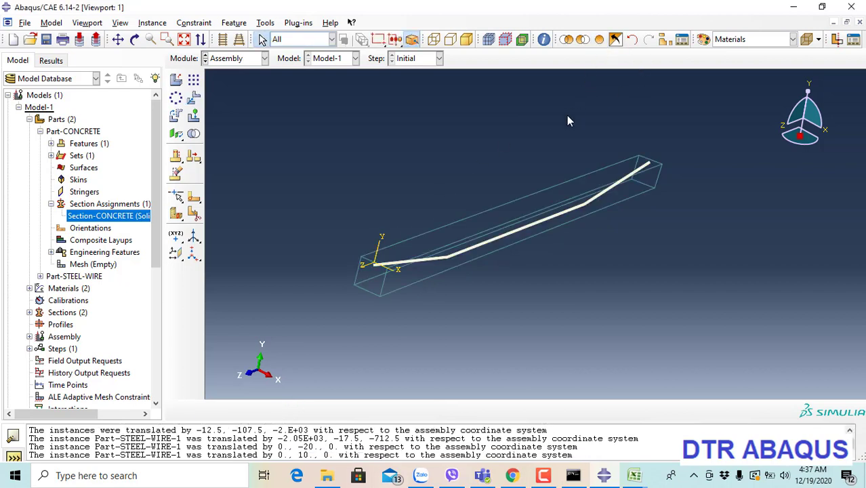
# Examine the draped wire's profile and its cover inside the concrete beam in the side view along X
pyautogui.click(135, 39)
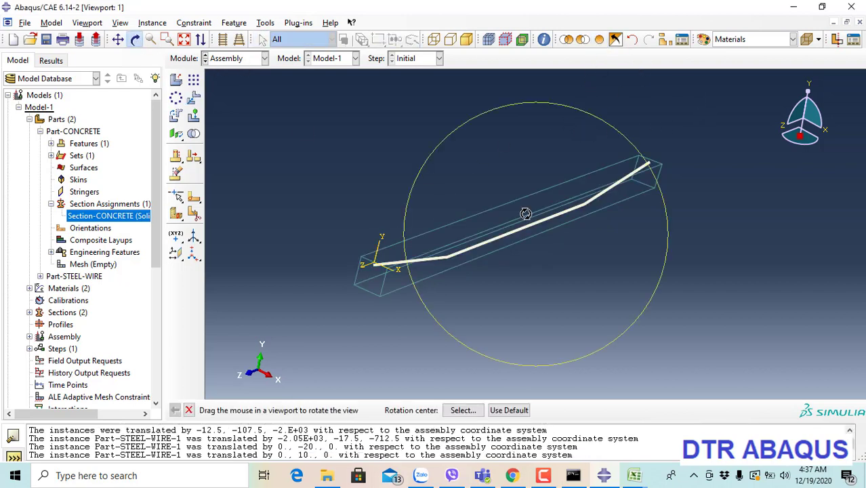
pyautogui.moveTo(572, 240); pyautogui.dragTo(544, 271)
pyautogui.press('Escape')
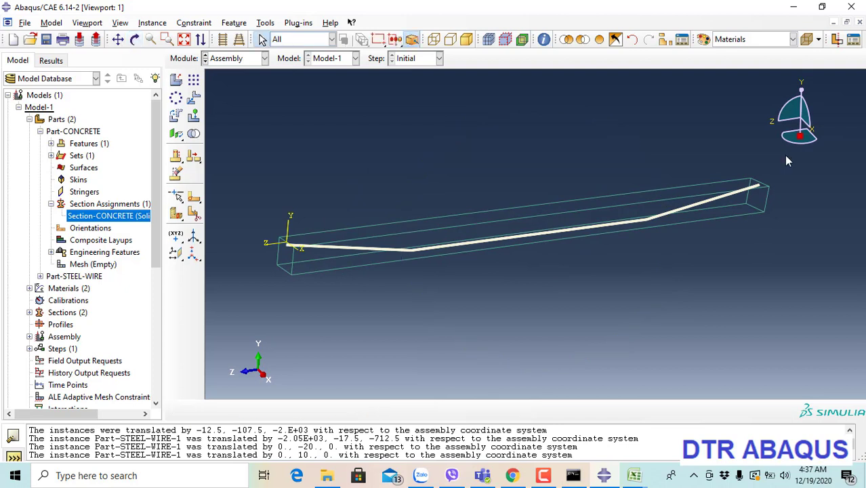
pyautogui.click(812, 133)
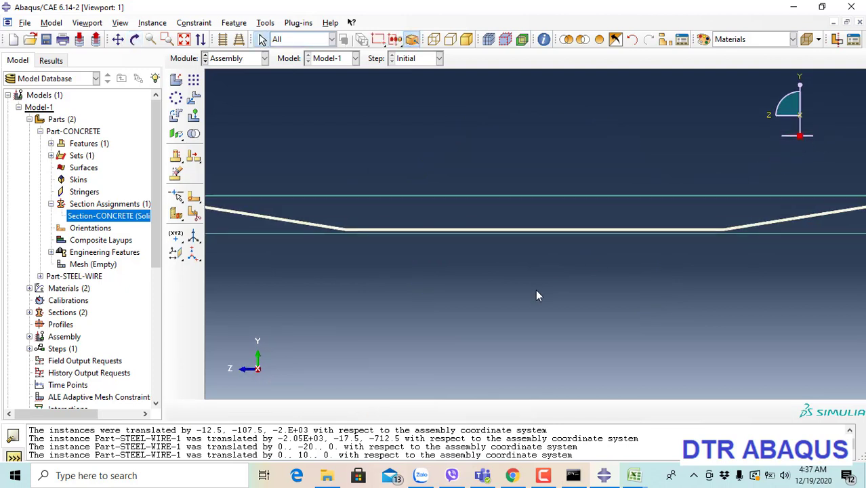
pyautogui.scroll(-1, 541, 286)
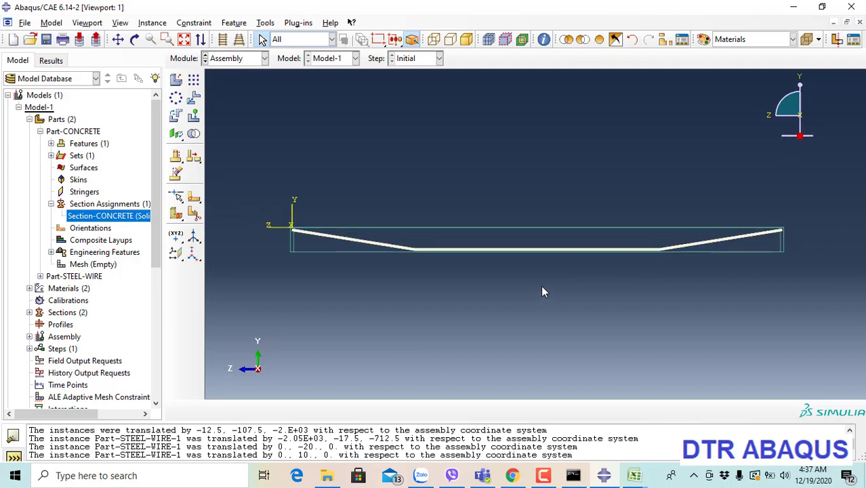
pyautogui.scroll(2, 541, 285)
pyautogui.scroll(2, 362, 240)
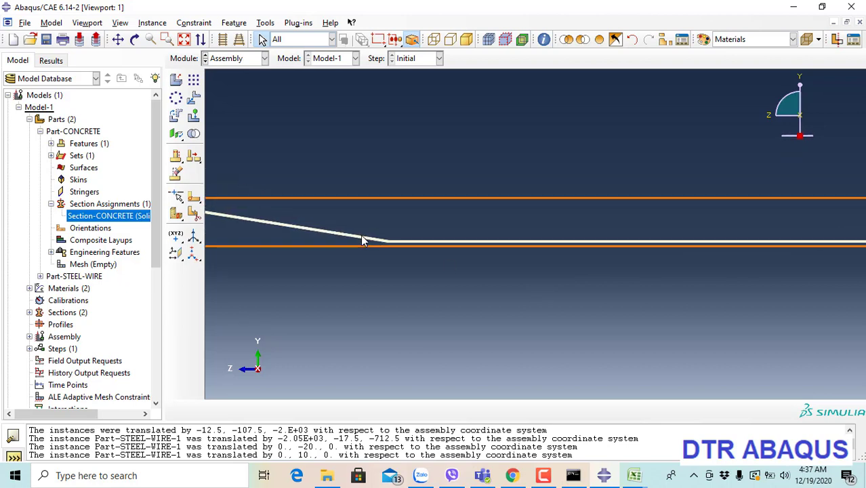
pyautogui.scroll(2, 397, 246)
pyautogui.scroll(-3, 397, 249)
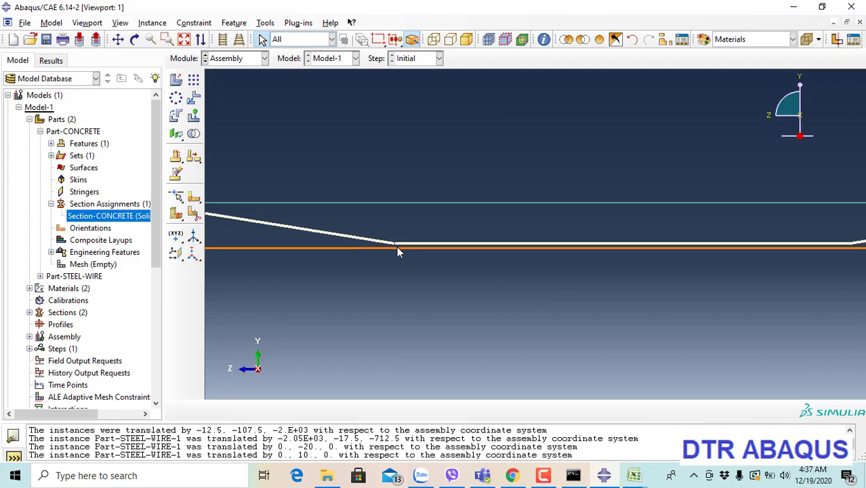
# Examine the wire's position within the beam in the cross-section view along Z and the plan view along Y, including the beam's end
pyautogui.click(767, 114)
pyautogui.scroll(5, 540, 248)
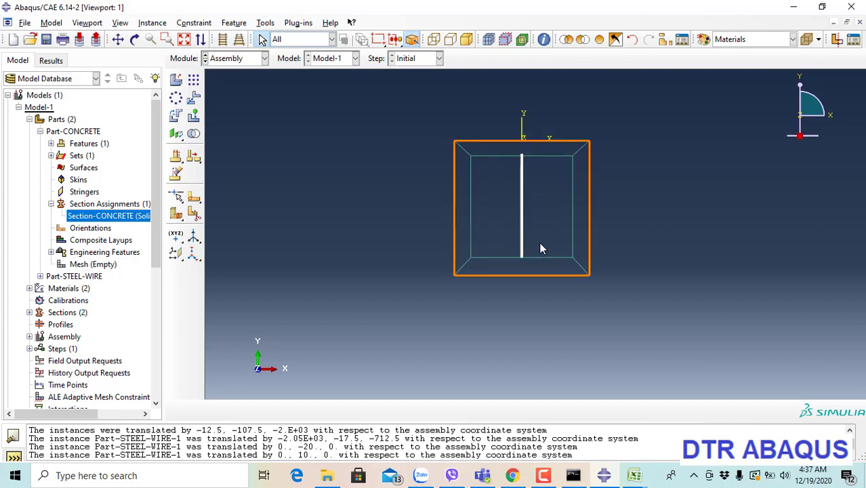
pyautogui.scroll(2, 540, 248)
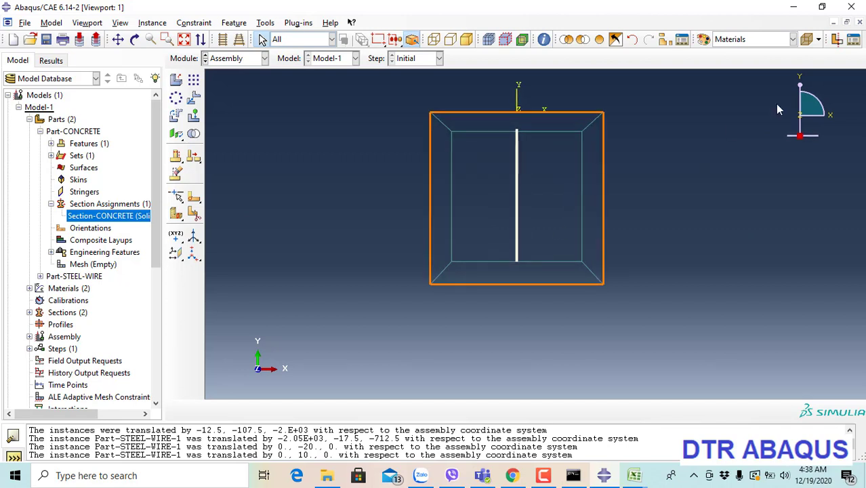
pyautogui.click(798, 77)
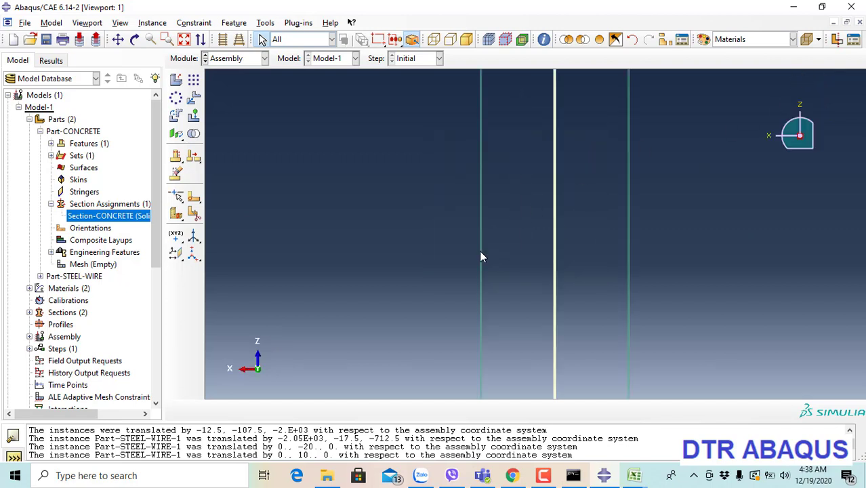
pyautogui.scroll(-5, 480, 256)
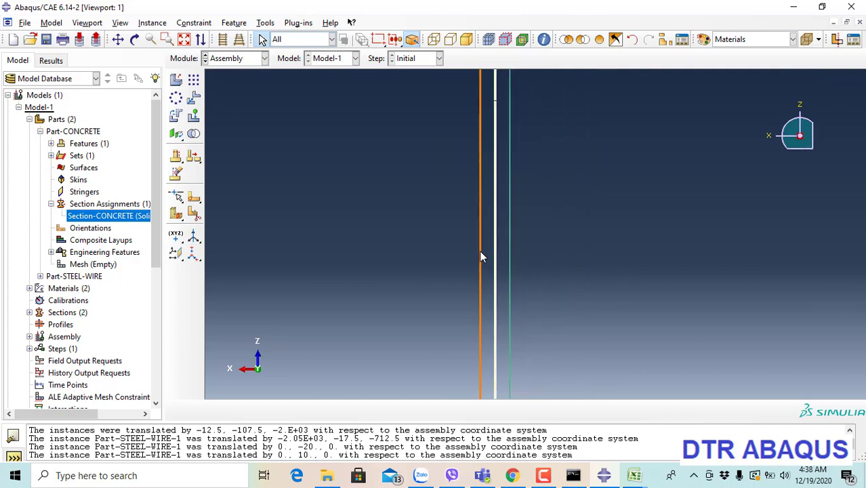
pyautogui.scroll(-4, 479, 256)
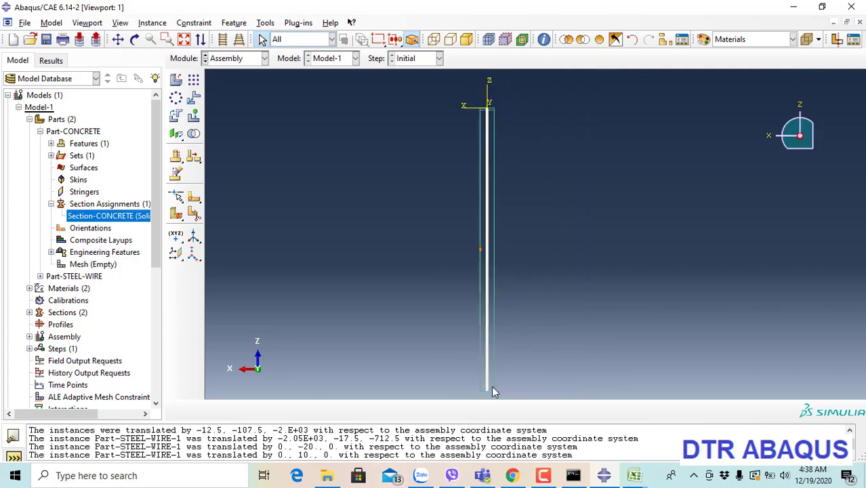
pyautogui.scroll(-1, 452, 202)
pyautogui.scroll(2, 507, 377)
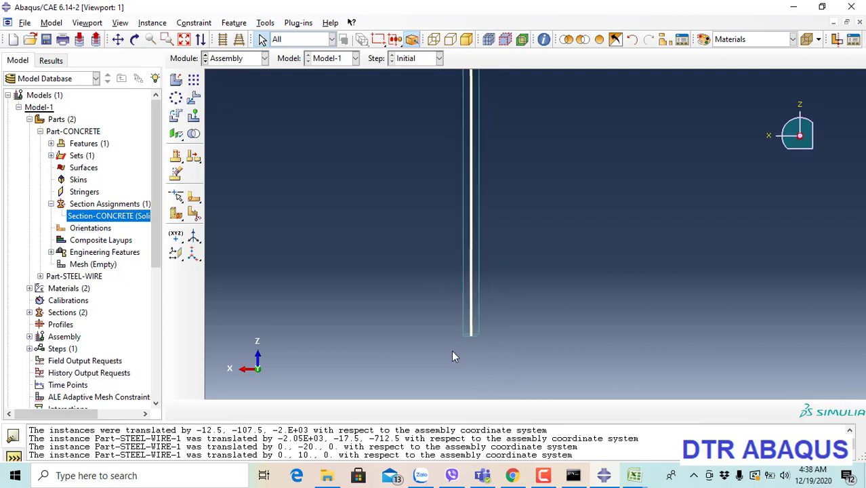
pyautogui.scroll(4, 457, 339)
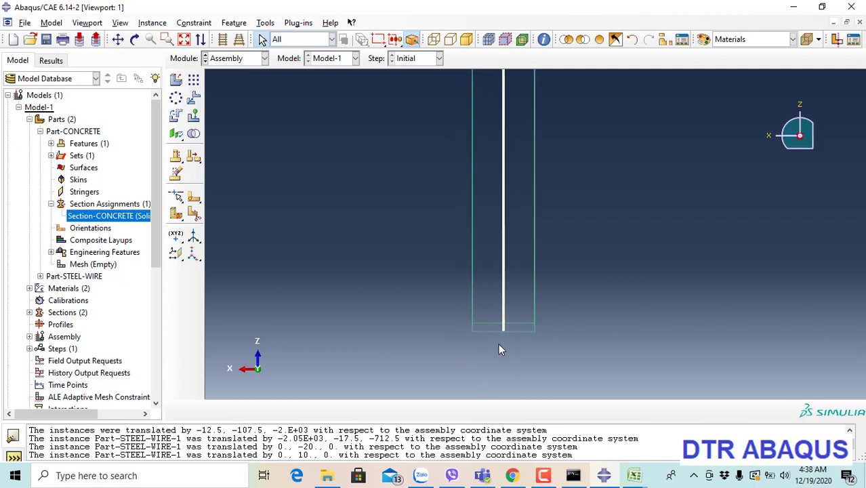
pyautogui.scroll(3, 499, 346)
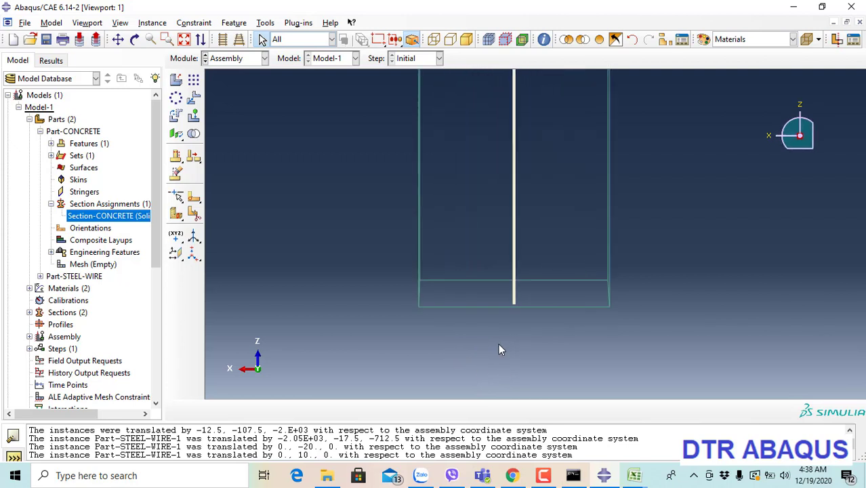
pyautogui.scroll(-5, 499, 346)
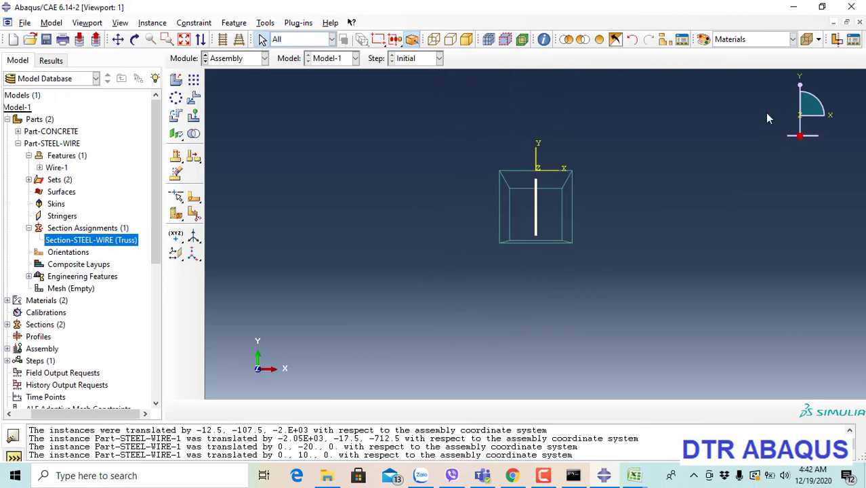
pyautogui.click(798, 80)
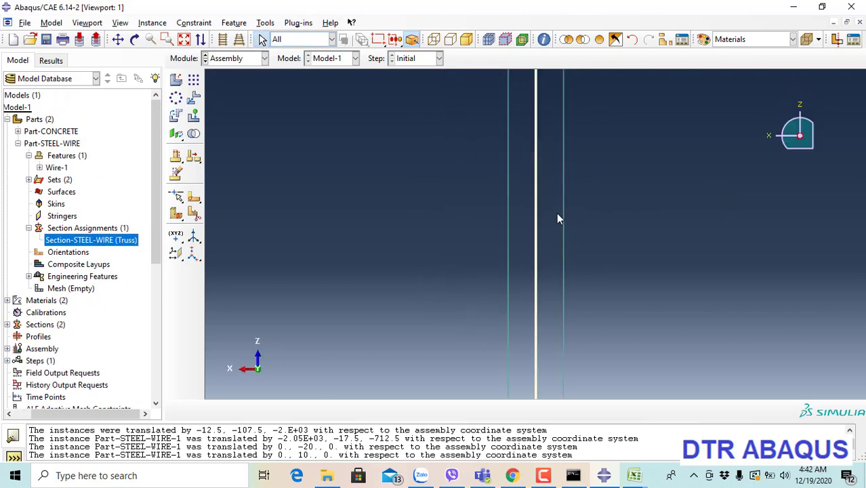
pyautogui.scroll(-4, 556, 214)
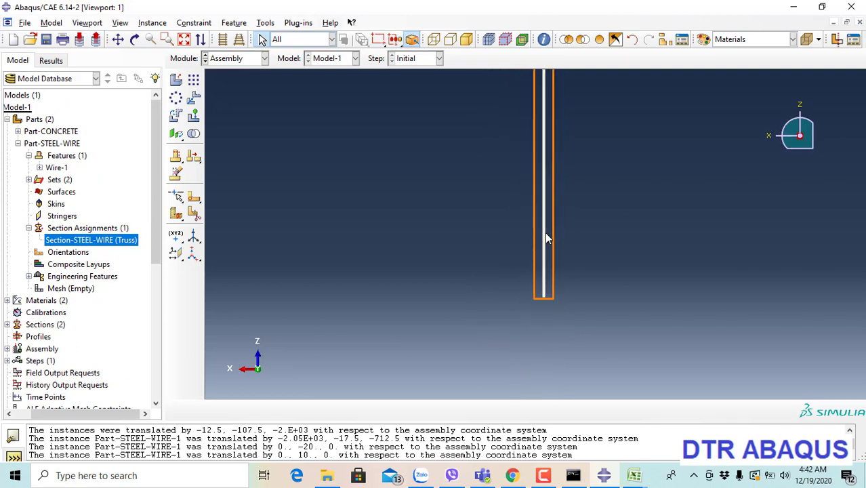
# Switch to the Step module and create a Static, General step following the Initial step
pyautogui.click(224, 58)
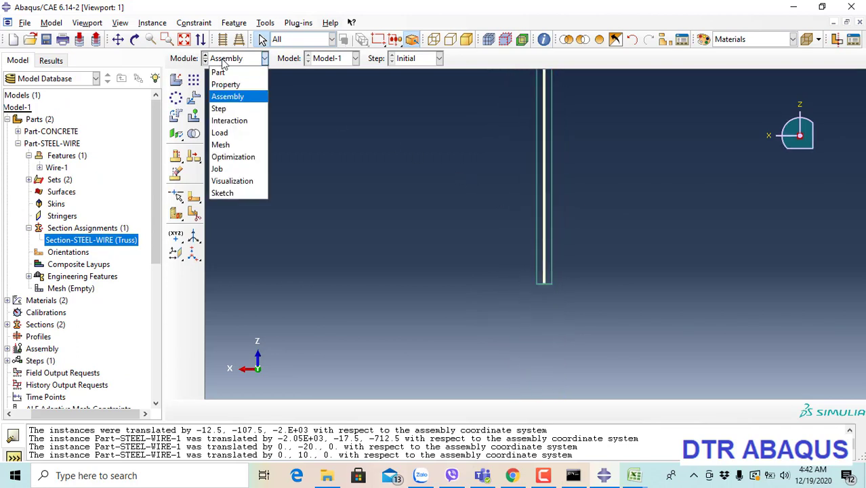
pyautogui.click(244, 109)
pyautogui.click(193, 81)
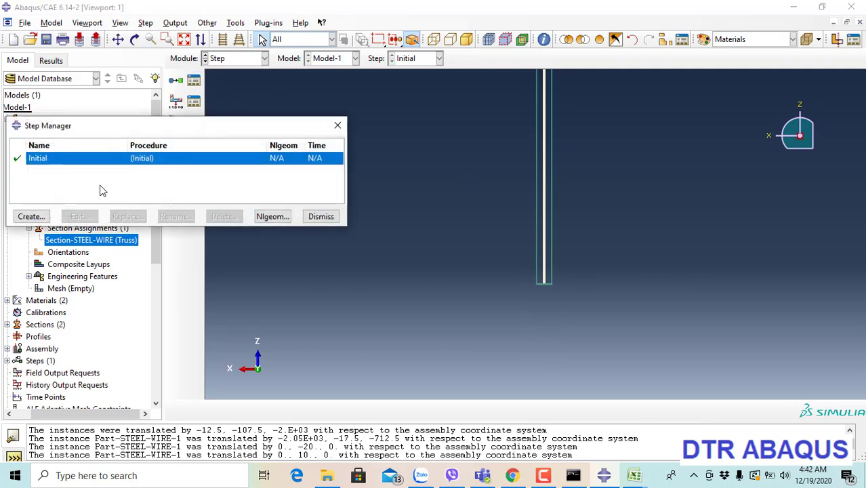
pyautogui.click(32, 216)
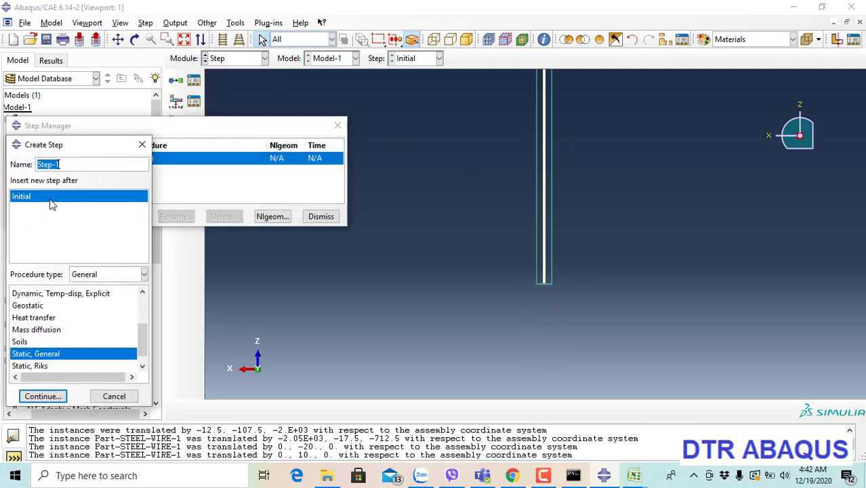
pyautogui.click(39, 397)
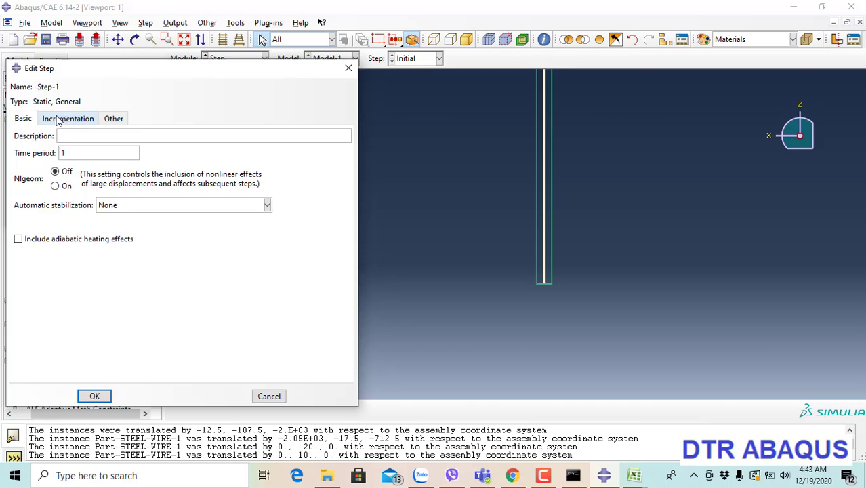
# Set the initial increment size of the static step to 0.1 and create the step
pyautogui.click(58, 120)
pyautogui.moveTo(82, 180); pyautogui.dragTo(68, 184)
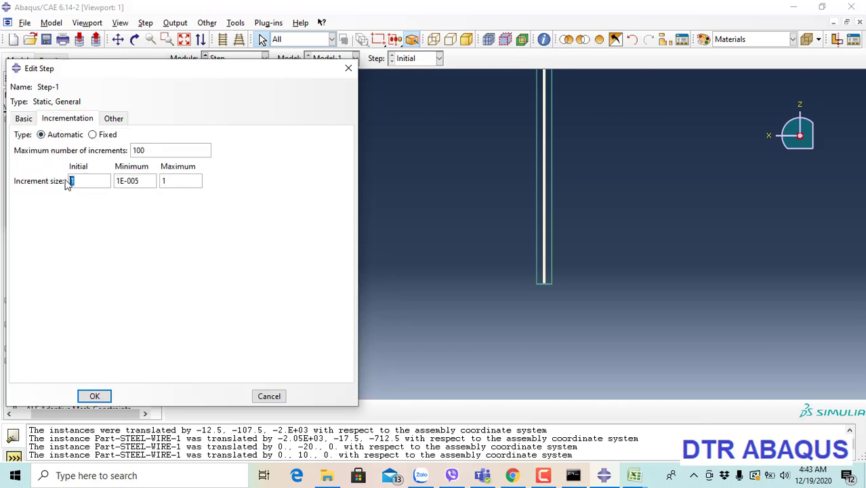
pyautogui.write('0.1')
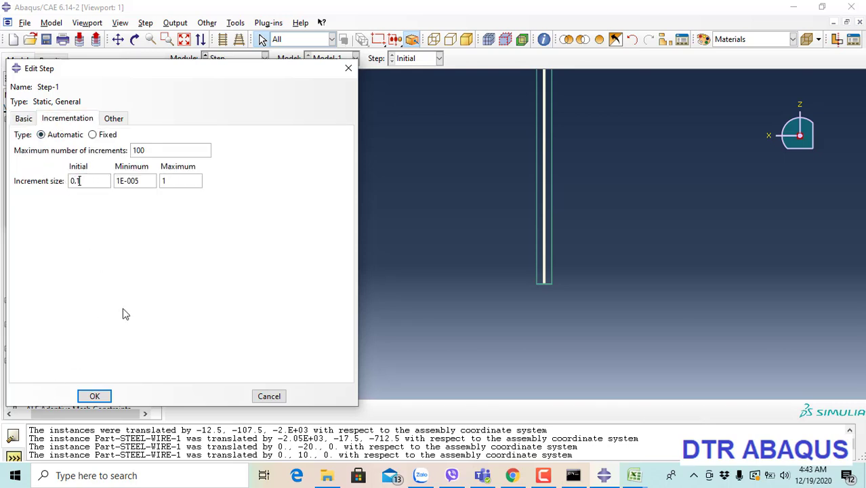
pyautogui.click(93, 396)
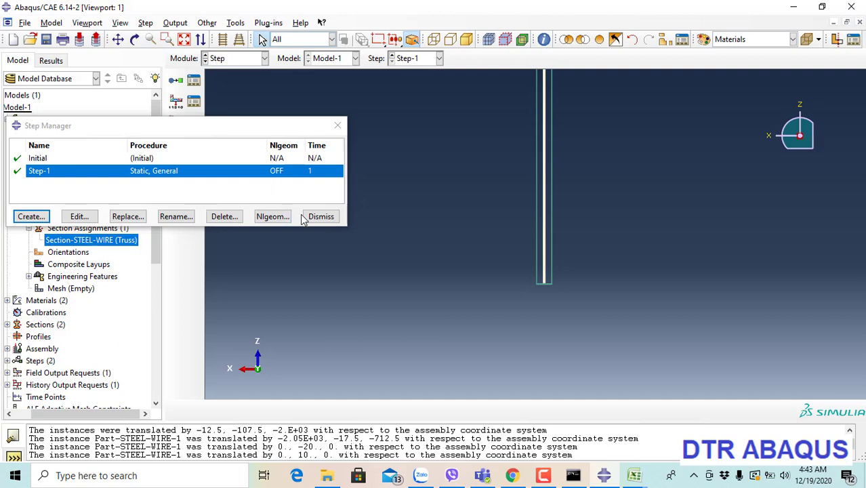
# Edit Step-1 to allow a maximum of 100000 increments and close the step manager
pyautogui.click(79, 216)
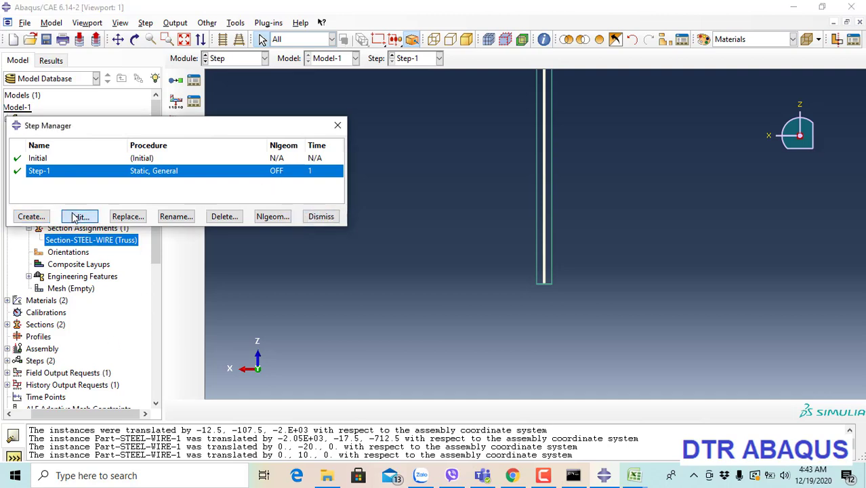
pyautogui.click(76, 119)
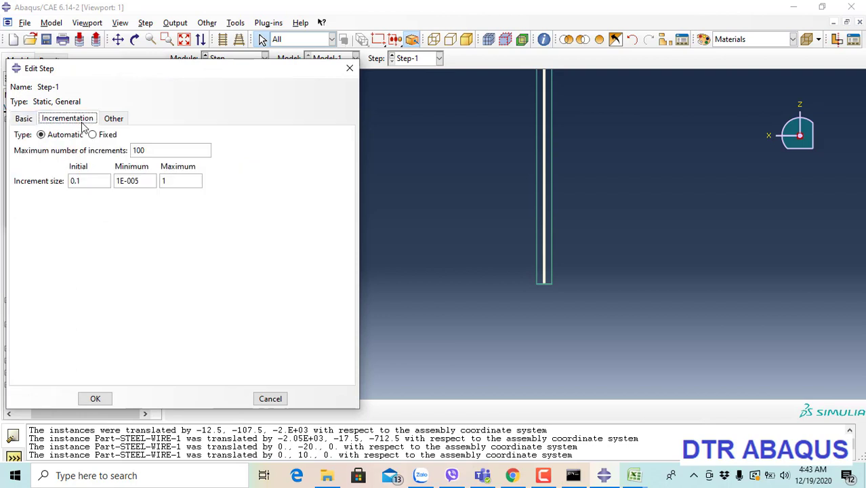
pyautogui.click(159, 153)
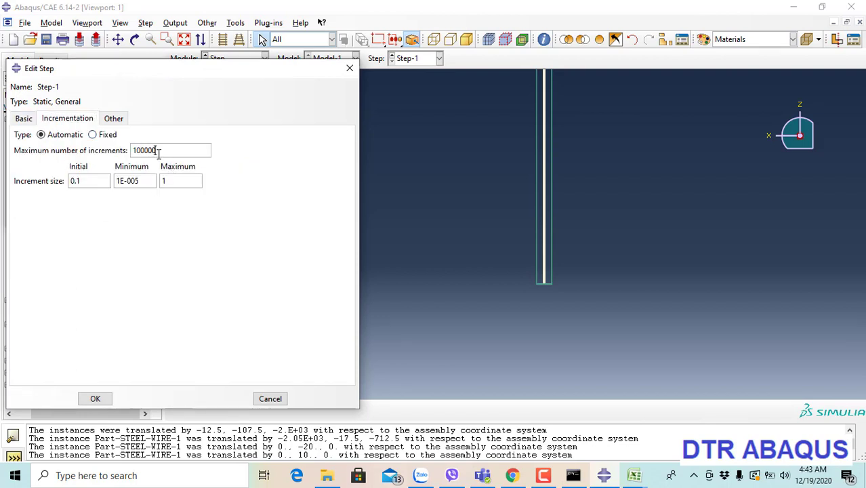
pyautogui.write('000')
pyautogui.click(90, 398)
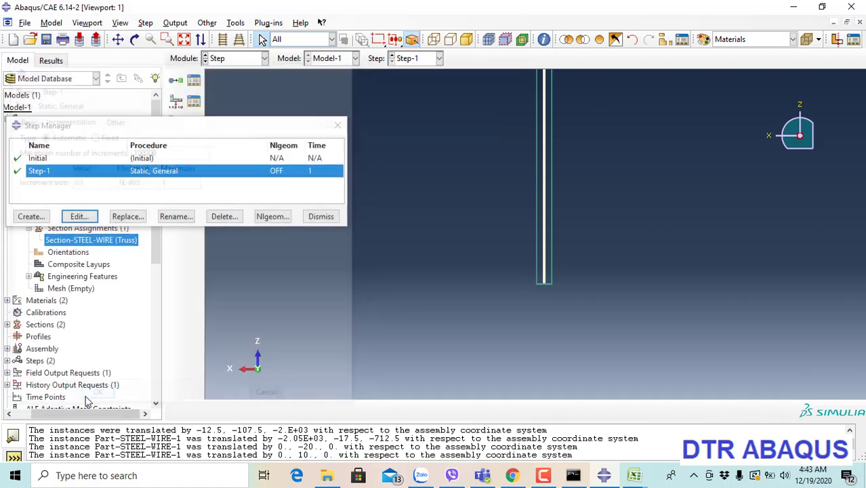
pyautogui.click(321, 216)
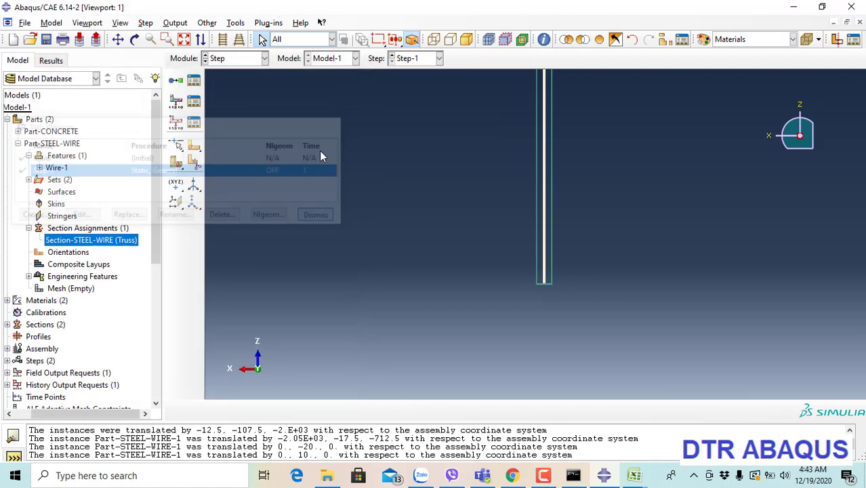
# Switch to the Interaction module and turn the assembly into an oblique 3D view
pyautogui.click(252, 59)
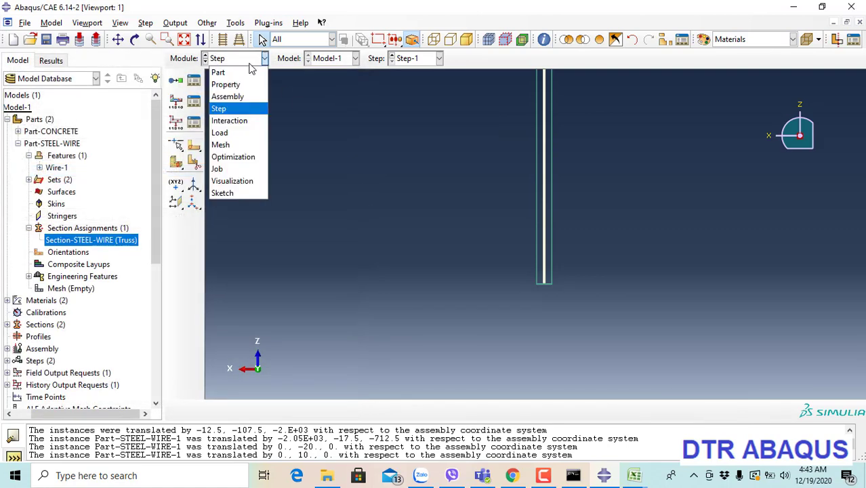
pyautogui.click(237, 122)
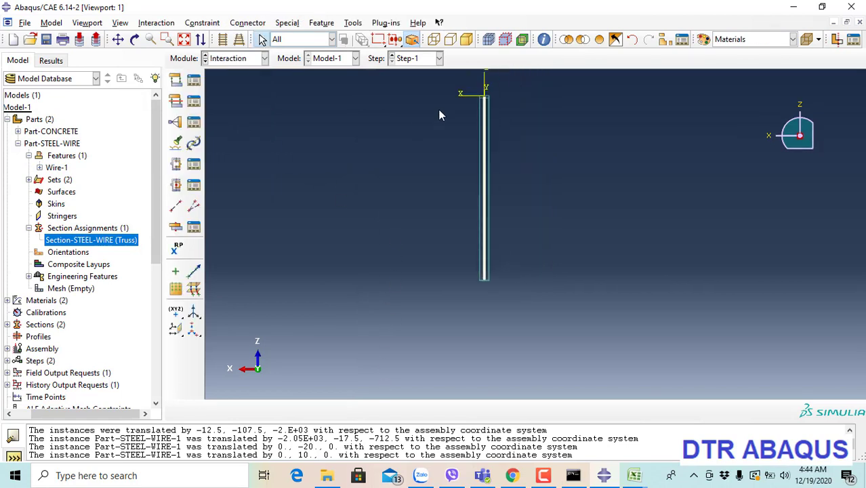
pyautogui.click(134, 39)
pyautogui.moveTo(434, 231); pyautogui.dragTo(481, 260)
pyautogui.press('Escape')
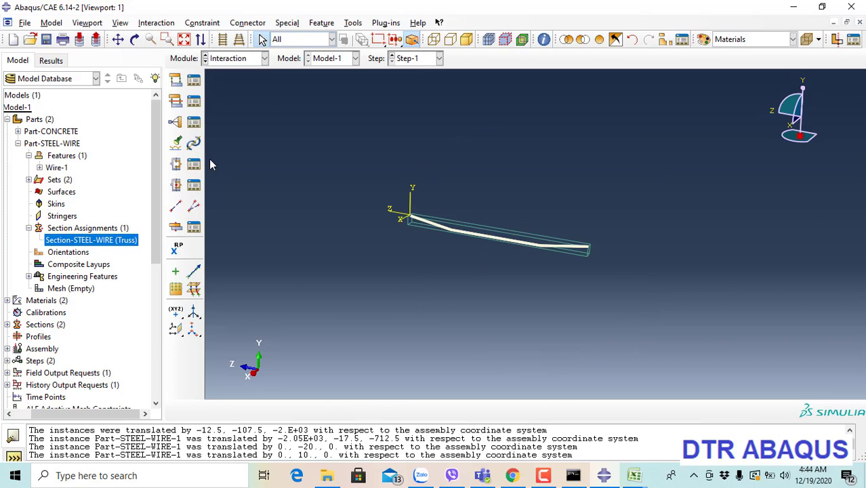
# Start a new Embedded region constraint named Constraint-Steel-Concrete
pyautogui.click(193, 122)
pyautogui.click(32, 179)
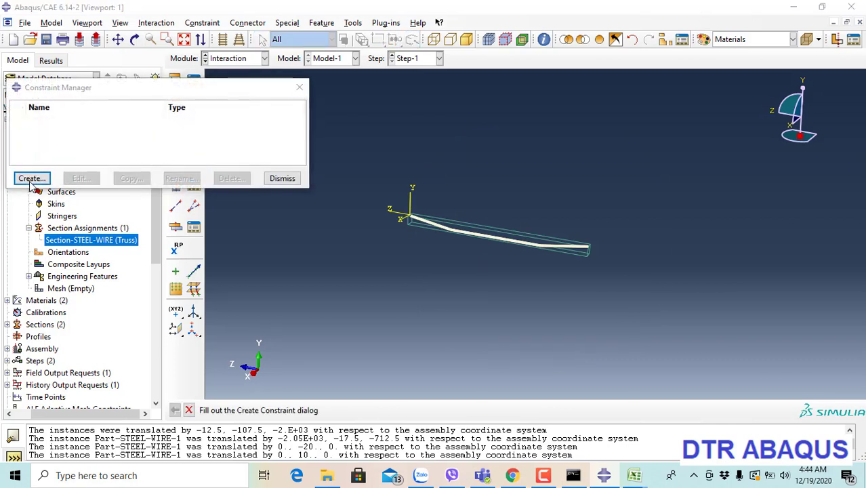
pyautogui.click(53, 244)
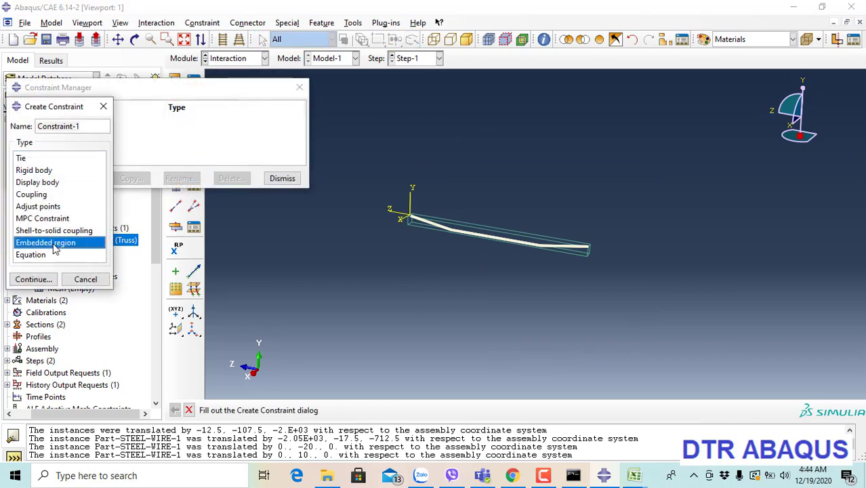
pyautogui.click(98, 128)
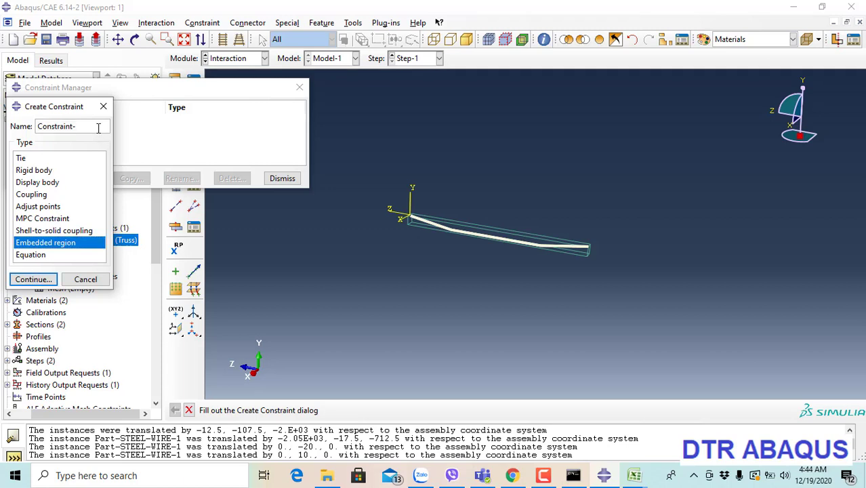
pyautogui.write('Stee')
pyautogui.write('l-')
pyautogui.write('concret')
pyautogui.press('BackSpace')
pyautogui.press('BackSpace')
pyautogui.press('BackSpace')
pyautogui.press('BackSpace')
pyautogui.press('BackSpace')
pyautogui.press('BackSpace')
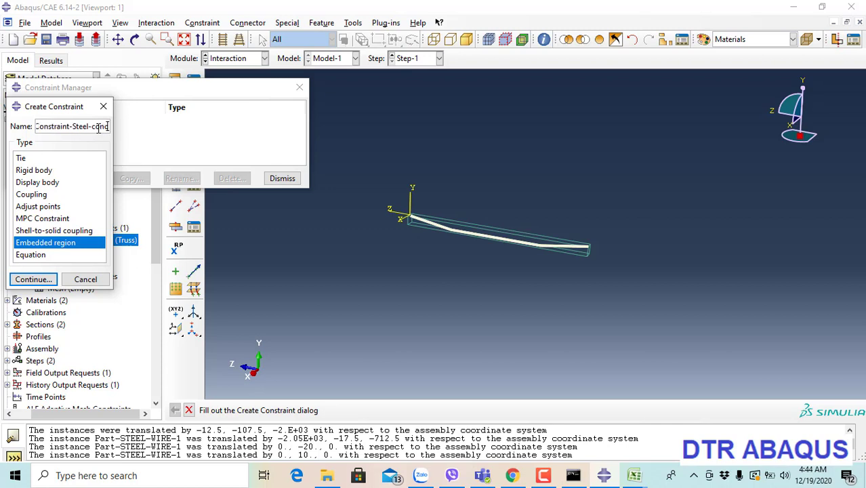
pyautogui.press('BackSpace')
pyautogui.write('Concrete')
pyautogui.click(33, 279)
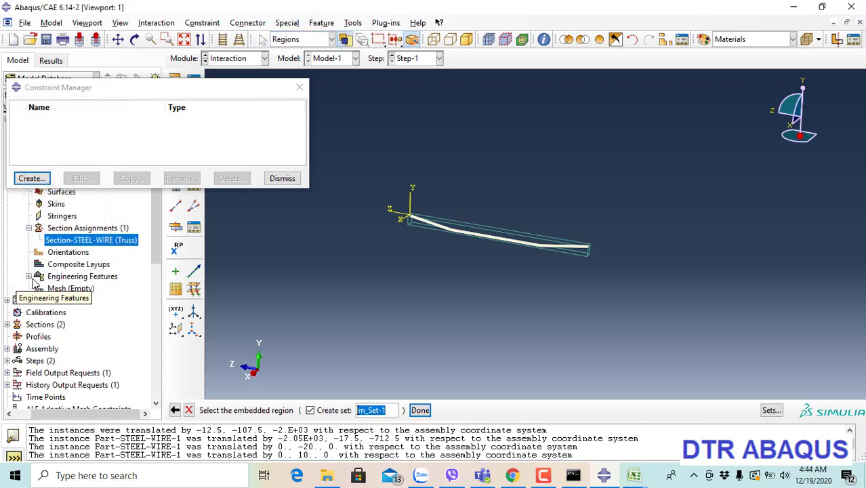
# Hide the Part-CONCRETE-1 instance and select the whole steel wire as the embedded region
pyautogui.click(429, 226)
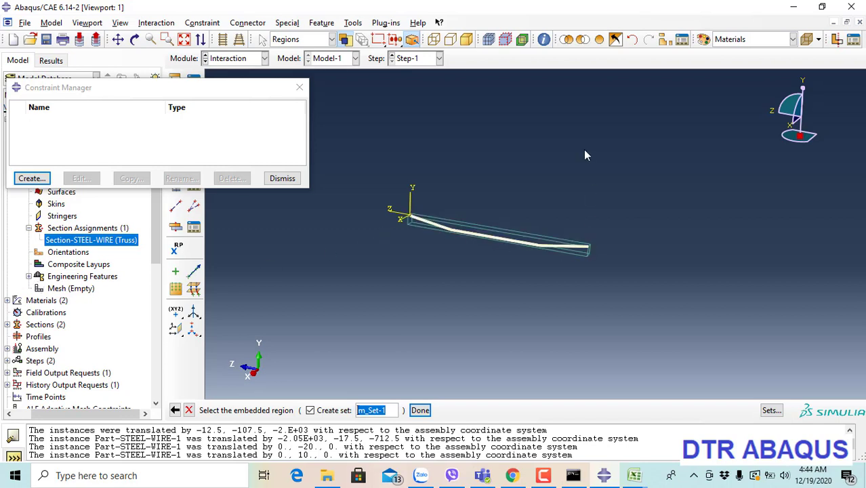
pyautogui.click(664, 39)
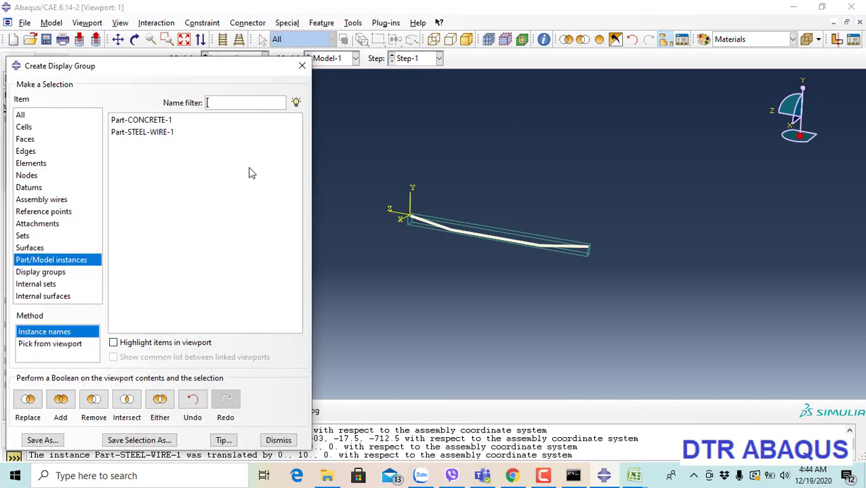
pyautogui.click(151, 122)
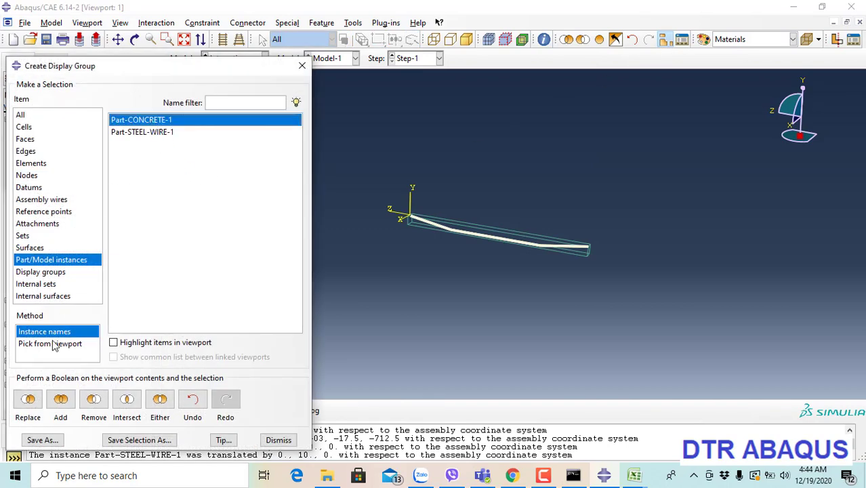
pyautogui.click(93, 400)
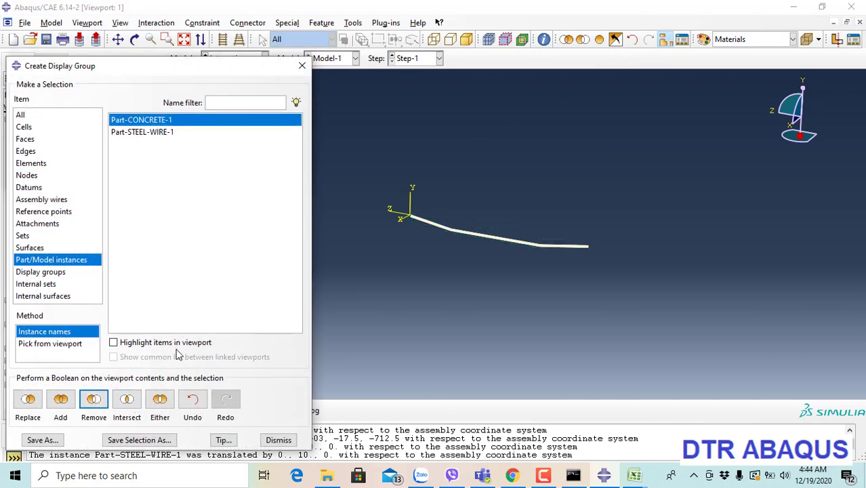
pyautogui.click(278, 440)
pyautogui.moveTo(381, 176)
pyautogui.mouseDown()
pyautogui.moveTo(613, 299)
pyautogui.moveTo(683, 323)
pyautogui.mouseUp()
pyautogui.click(420, 411)
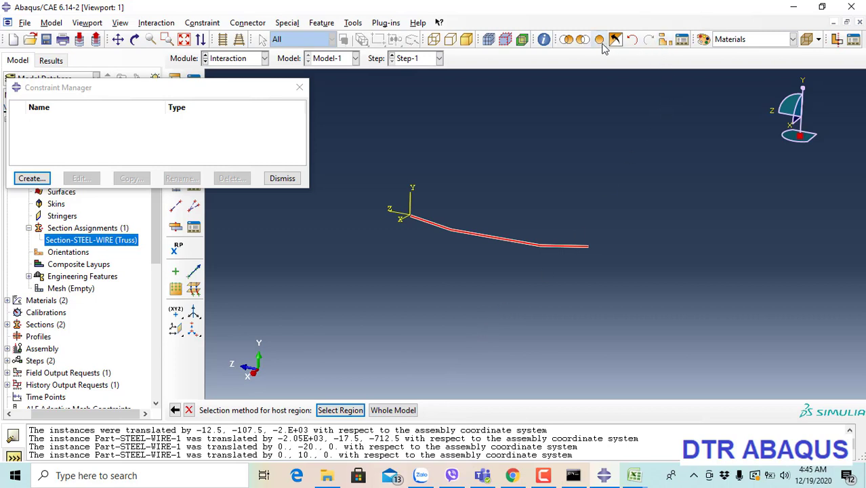
# Show all instances again, select the concrete beam as the host region, and create the constraint with its default tolerances
pyautogui.click(340, 410)
pyautogui.scroll(3, 608, 270)
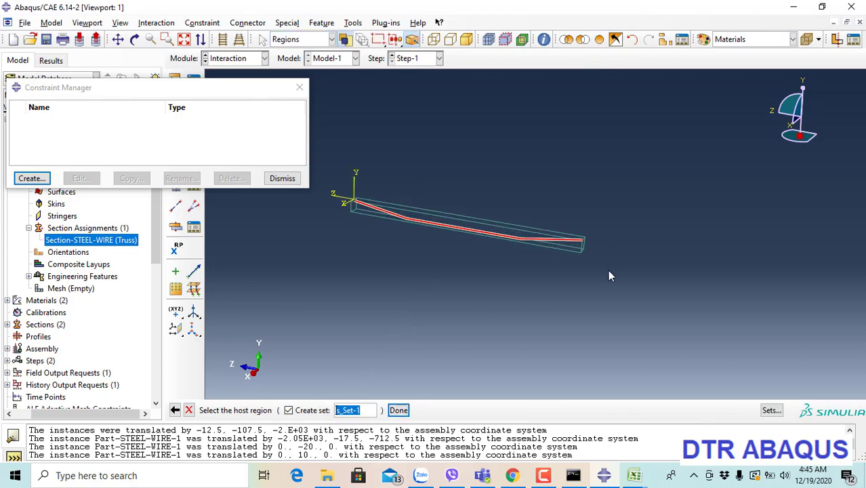
pyautogui.click(568, 250)
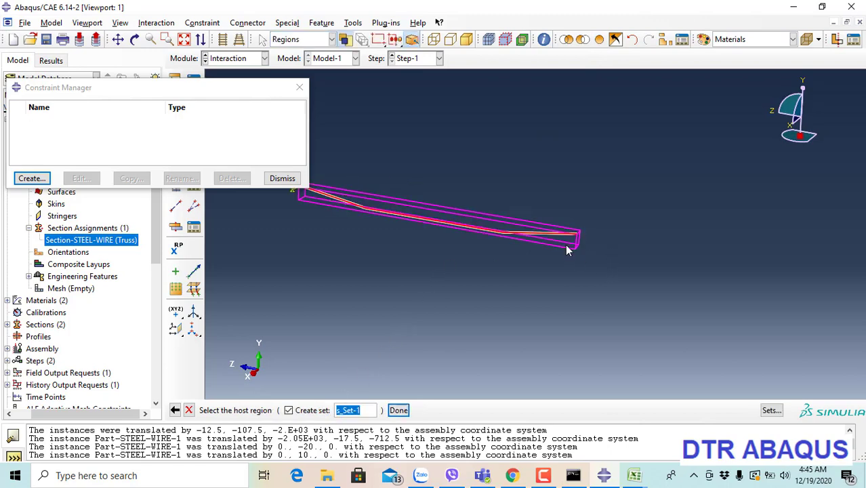
pyautogui.click(399, 410)
pyautogui.click(160, 210)
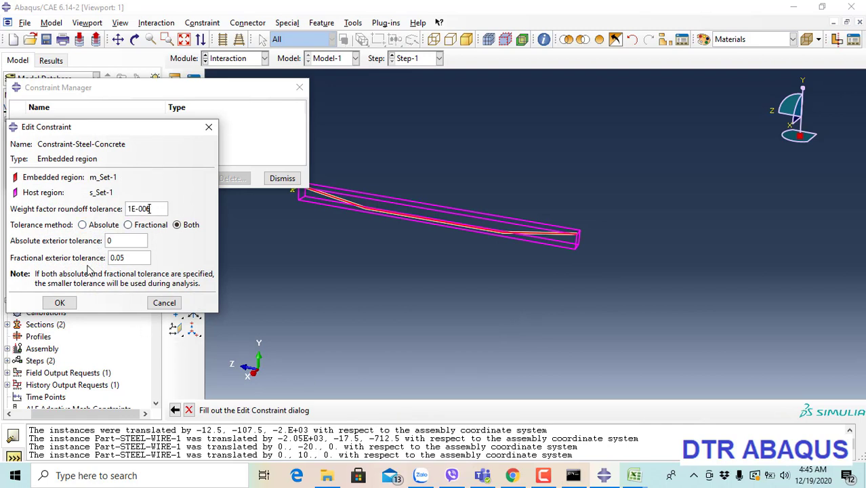
pyautogui.click(59, 303)
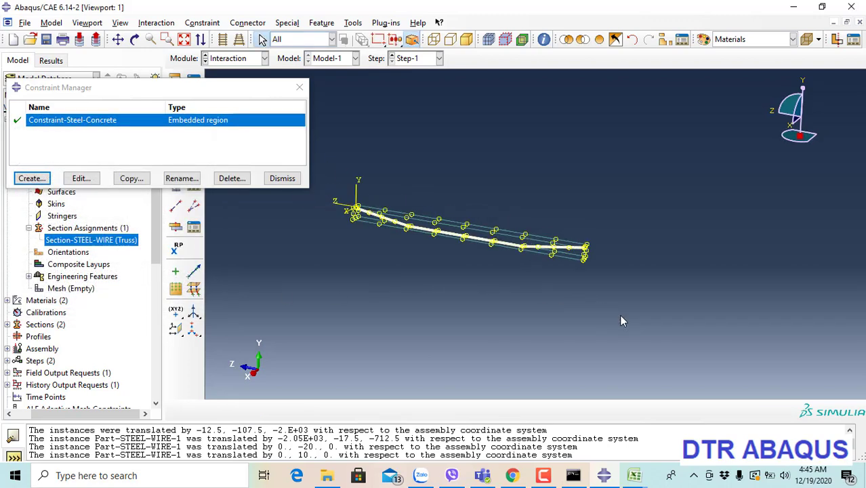
pyautogui.click(268, 181)
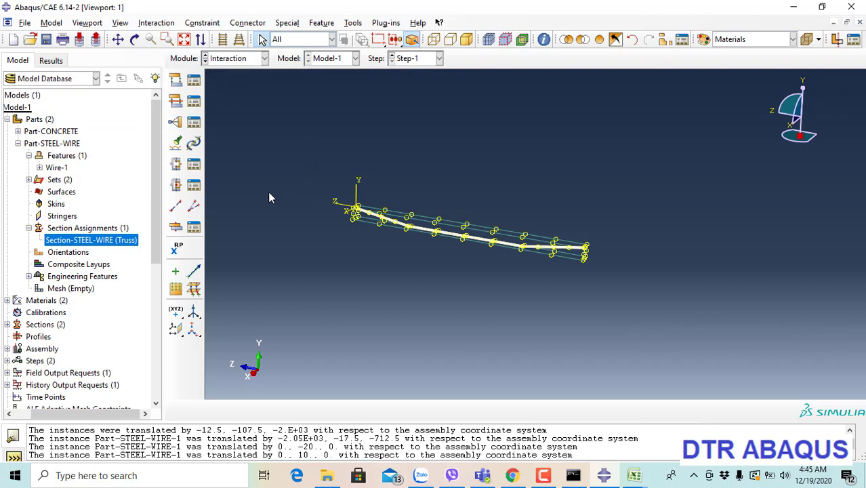
# Switch to the Load module and open the predefined field commands
pyautogui.click(247, 61)
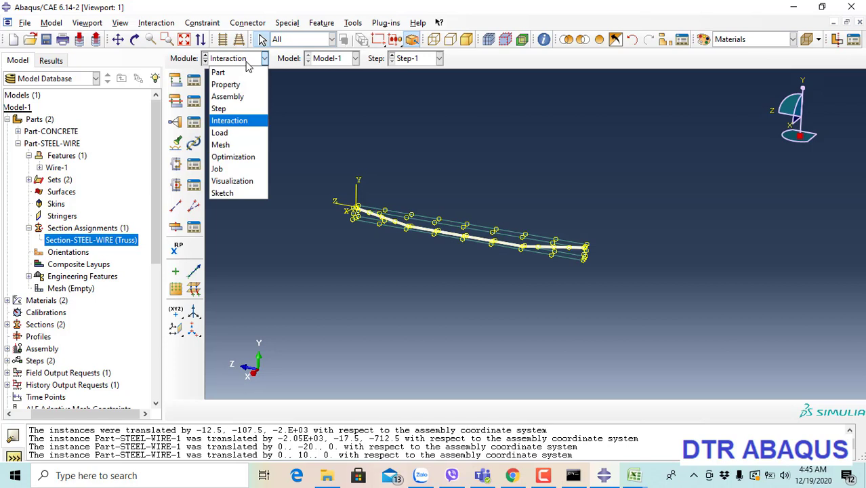
pyautogui.click(221, 133)
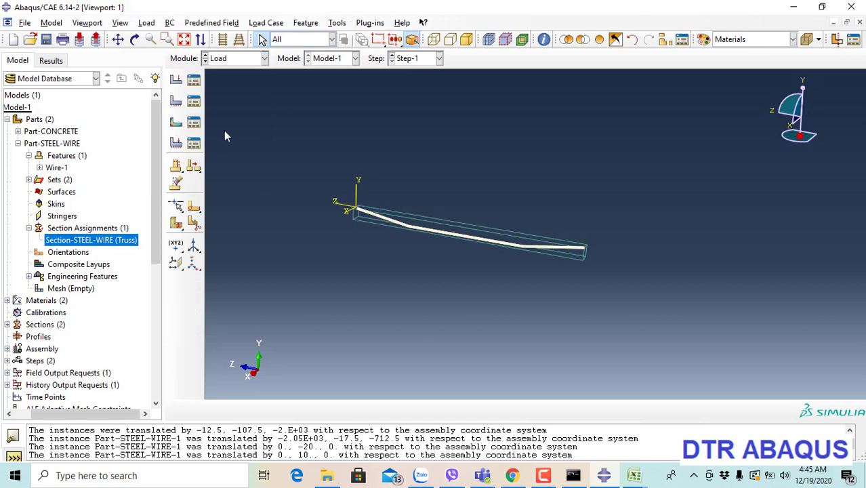
pyautogui.click(212, 22)
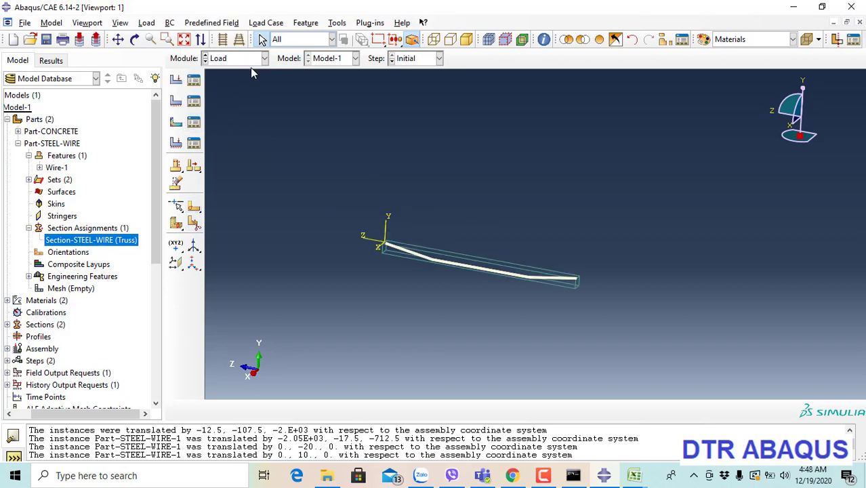
# In the Assembly module, rotate both the concrete and steel wire instances 90 degrees about the vertical edge at the beam's end
pyautogui.click(249, 60)
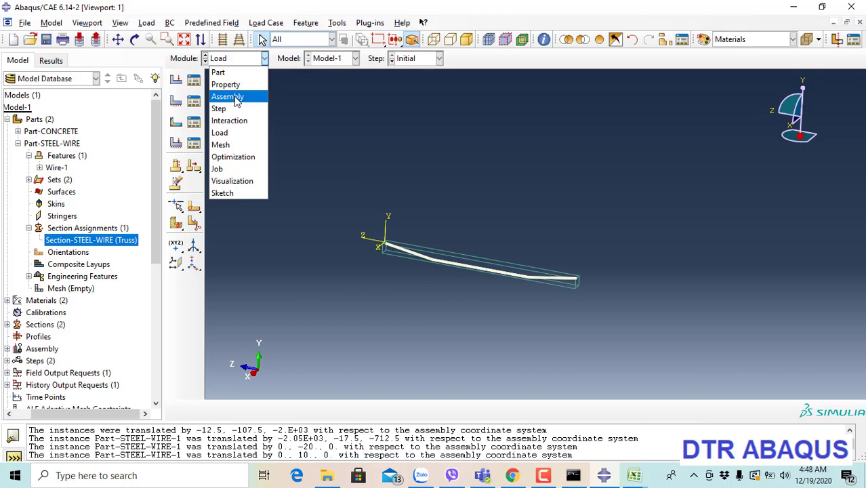
pyautogui.click(230, 97)
pyautogui.click(175, 115)
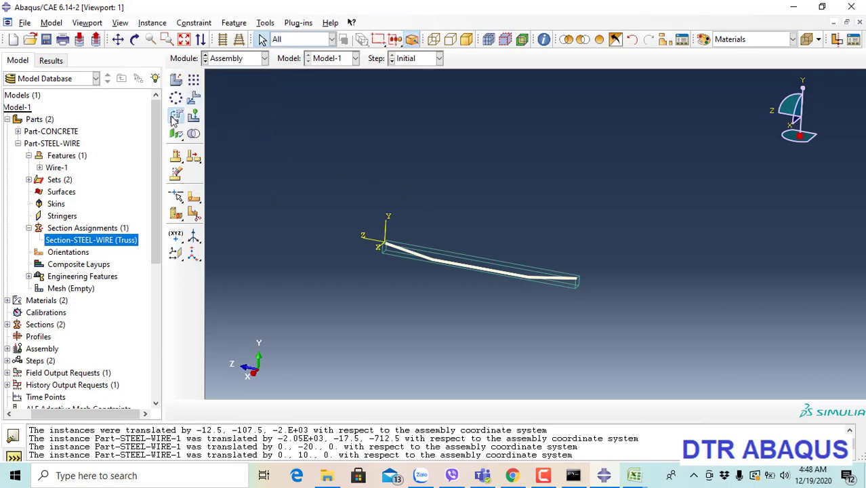
pyautogui.moveTo(297, 156); pyautogui.dragTo(621, 356)
pyautogui.middleClick(566, 354)
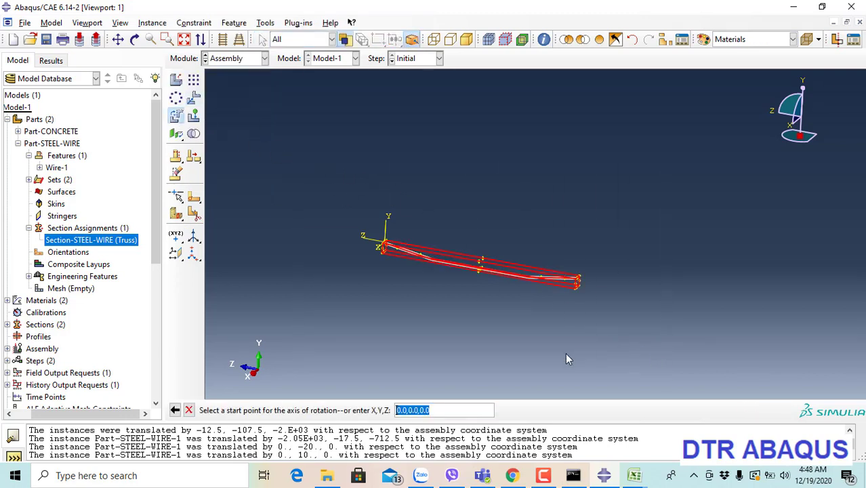
pyautogui.scroll(5, 375, 248)
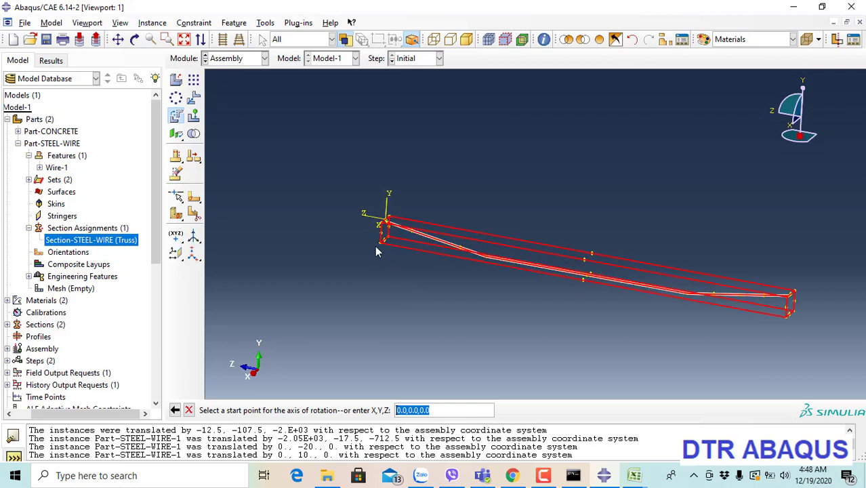
pyautogui.click(382, 218)
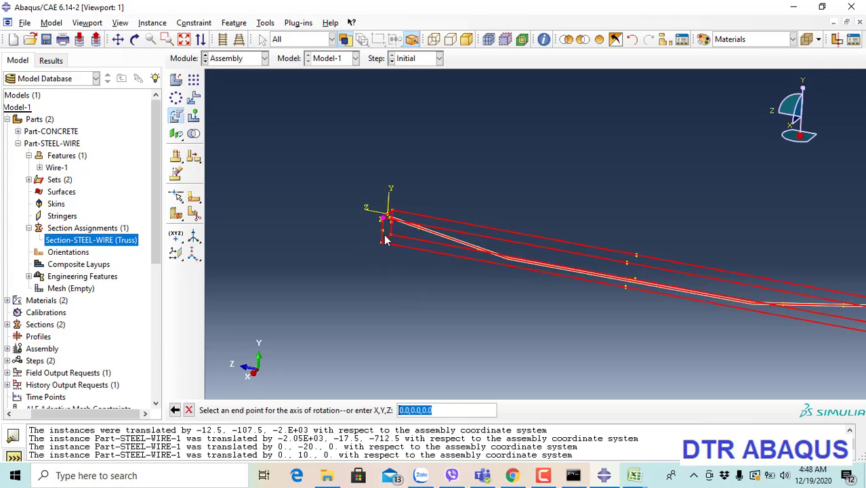
pyautogui.click(383, 243)
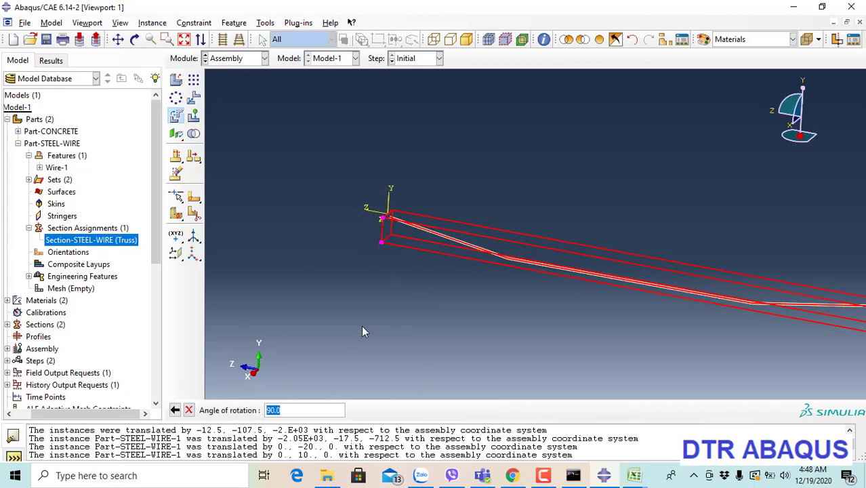
pyautogui.press('Return')
pyautogui.press('Return')
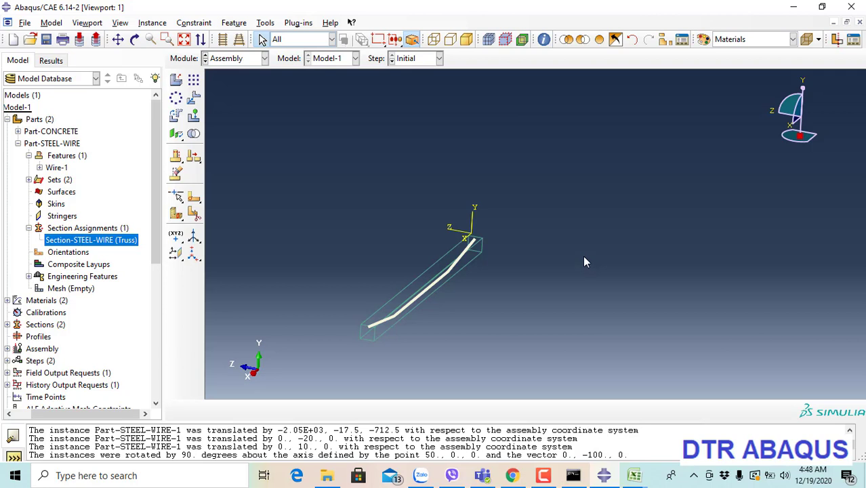
# Switch to the Mesh module and display Part-STEEL-WIRE as the object to mesh
pyautogui.click(257, 58)
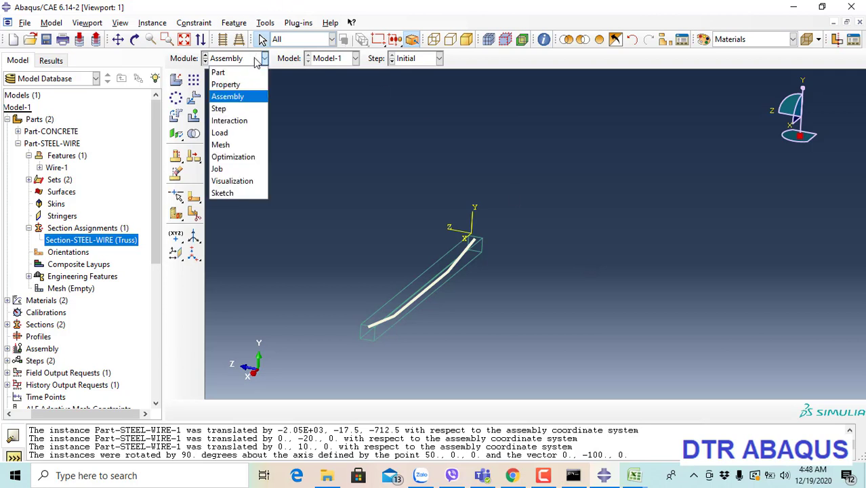
pyautogui.click(238, 135)
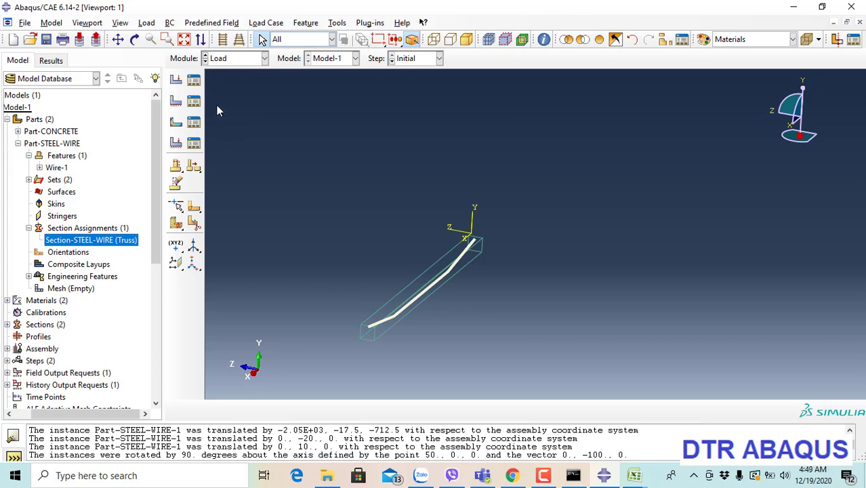
pyautogui.click(234, 59)
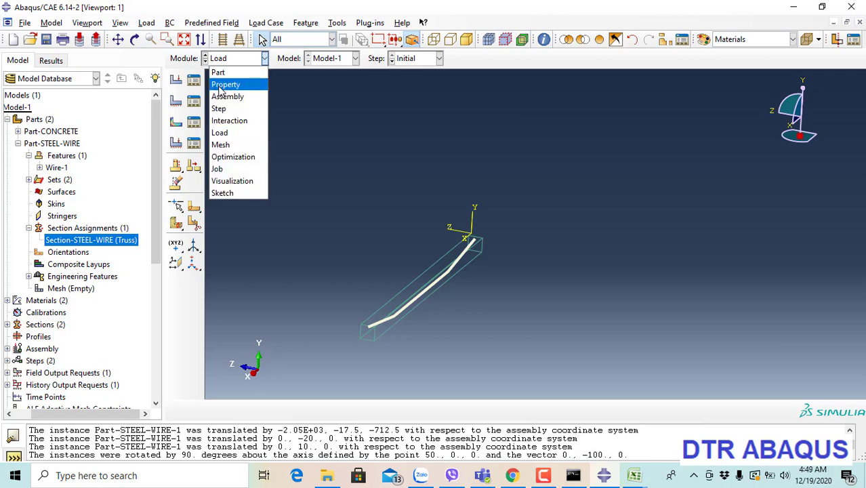
pyautogui.click(223, 145)
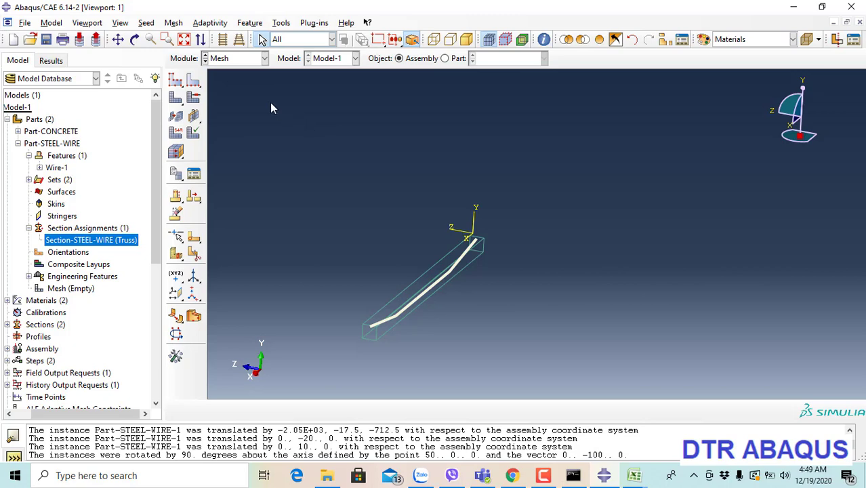
pyautogui.click(445, 59)
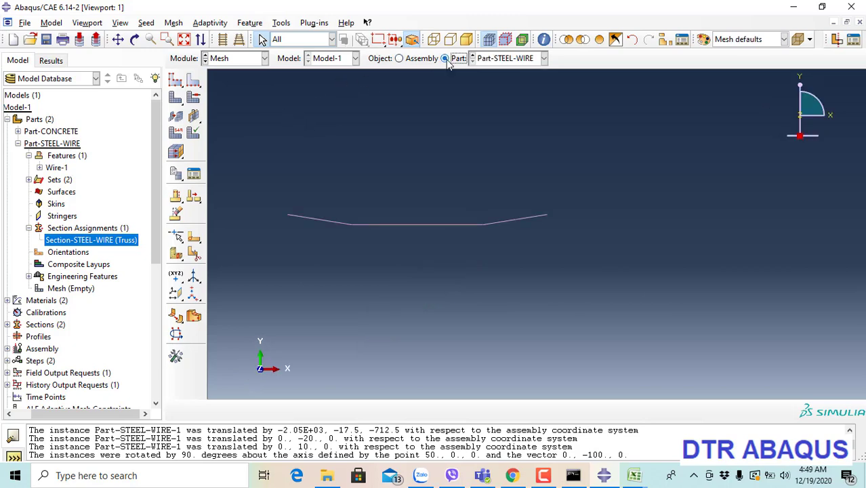
# Seed the steel wire part with an approximate global size of 5
pyautogui.click(174, 80)
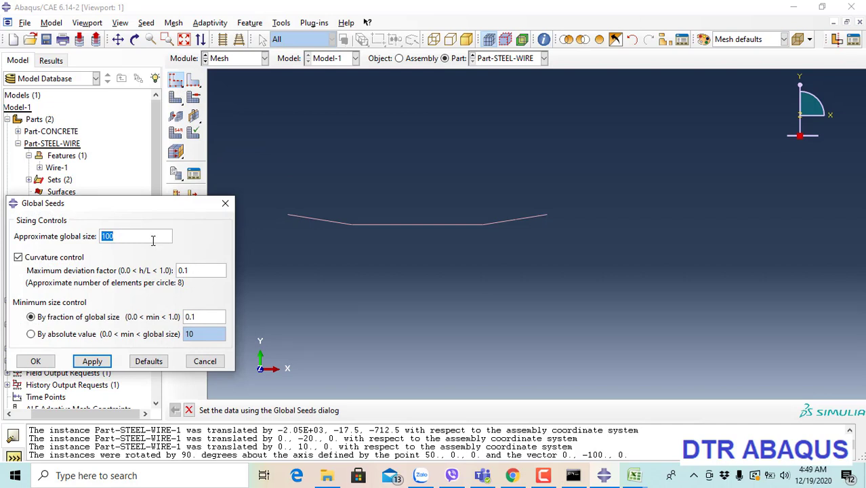
pyautogui.write('5')
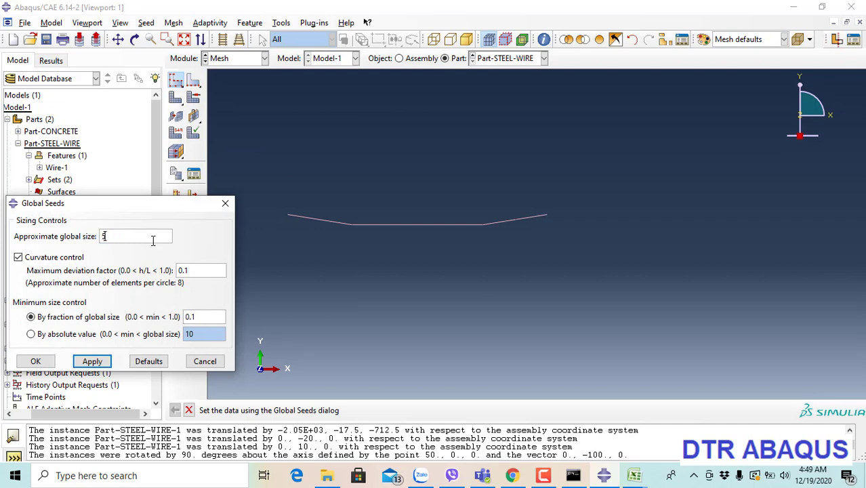
pyautogui.click(34, 361)
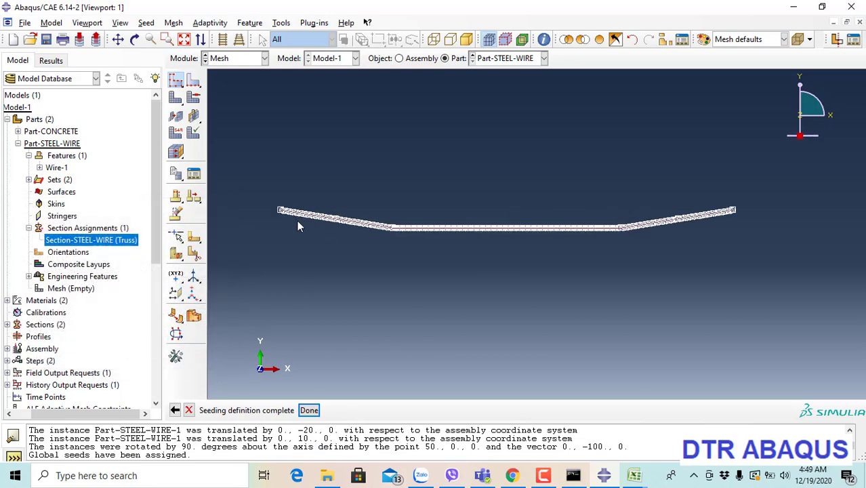
# Set the steel wire's approximate global seed size to 50 and mesh the part
pyautogui.click(176, 81)
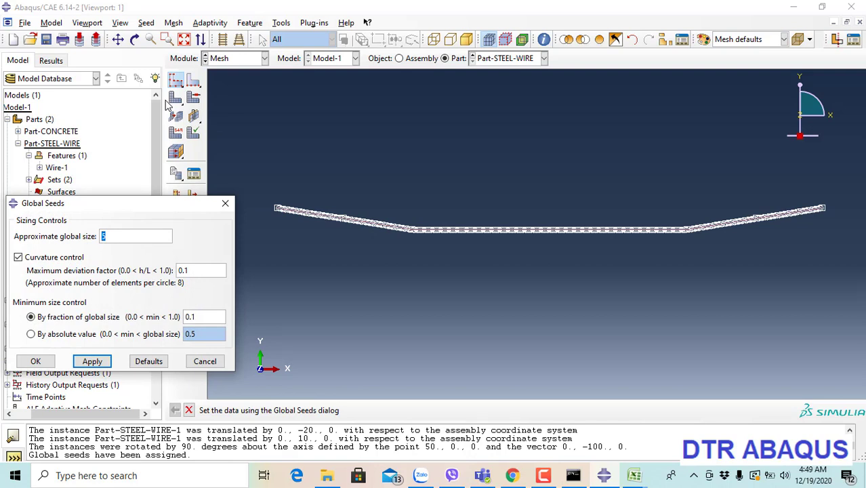
pyautogui.write('50')
pyautogui.click(35, 362)
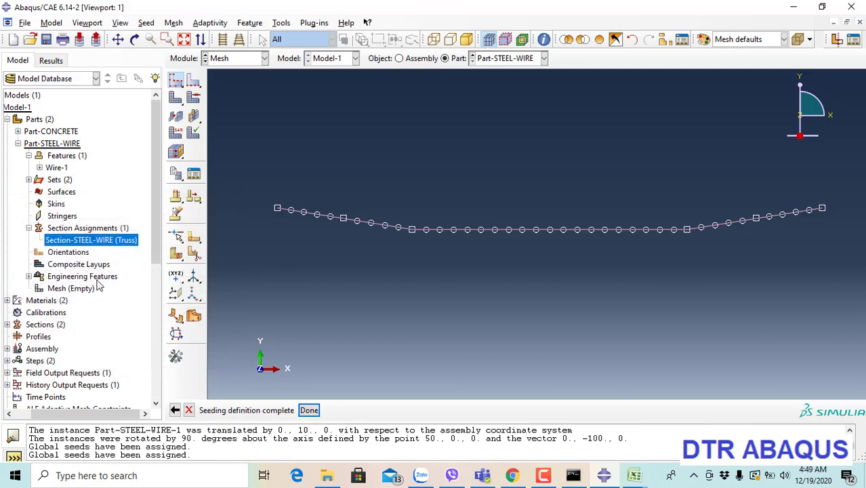
pyautogui.click(175, 97)
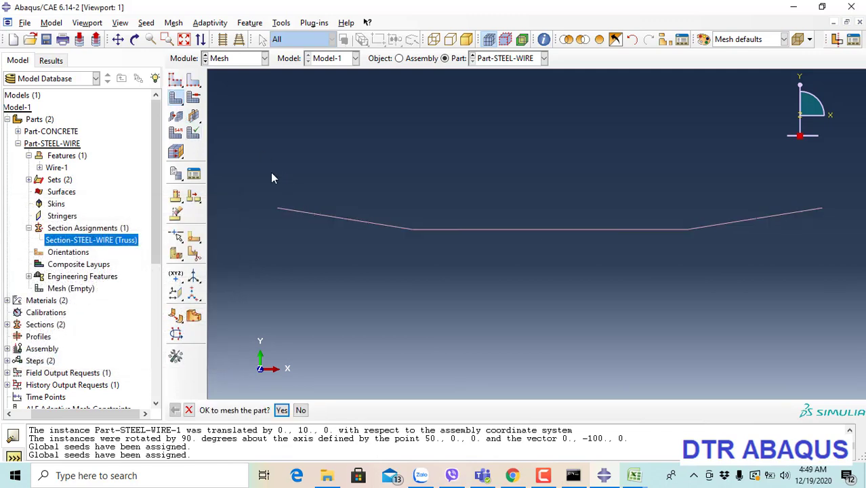
pyautogui.click(282, 410)
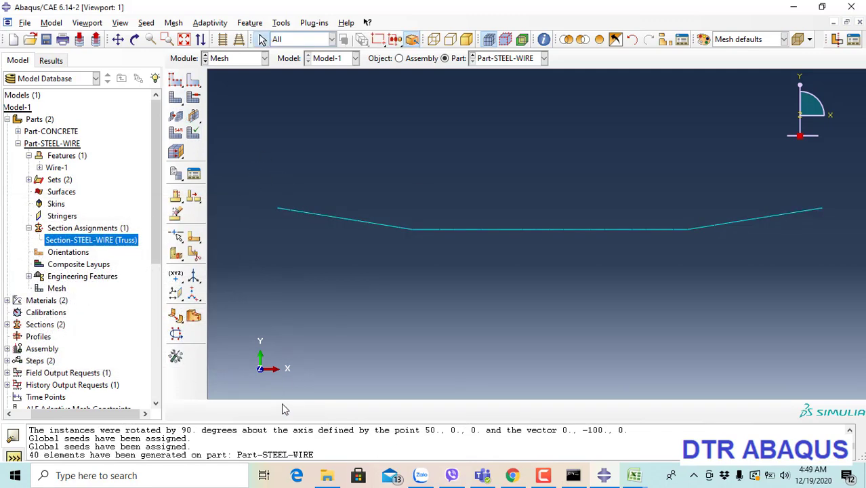
# Switch to Part-CONCRETE and seed it with an approximate global size of 50
pyautogui.click(495, 58)
pyautogui.click(494, 70)
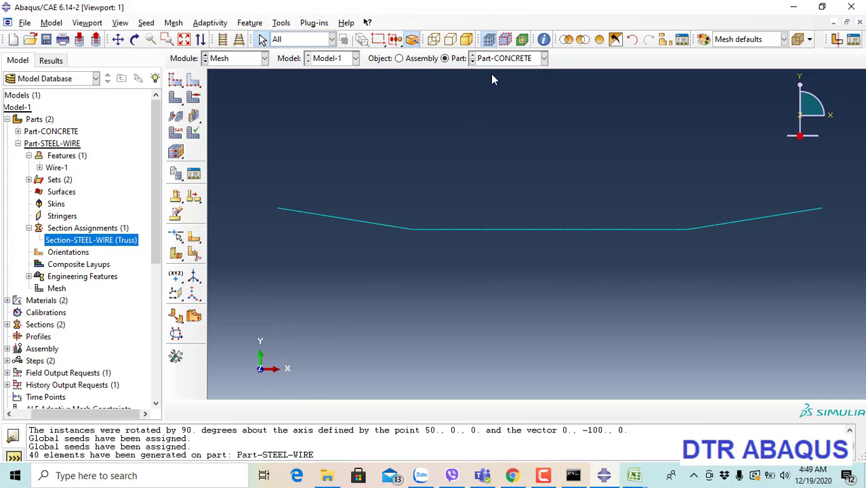
pyautogui.click(175, 79)
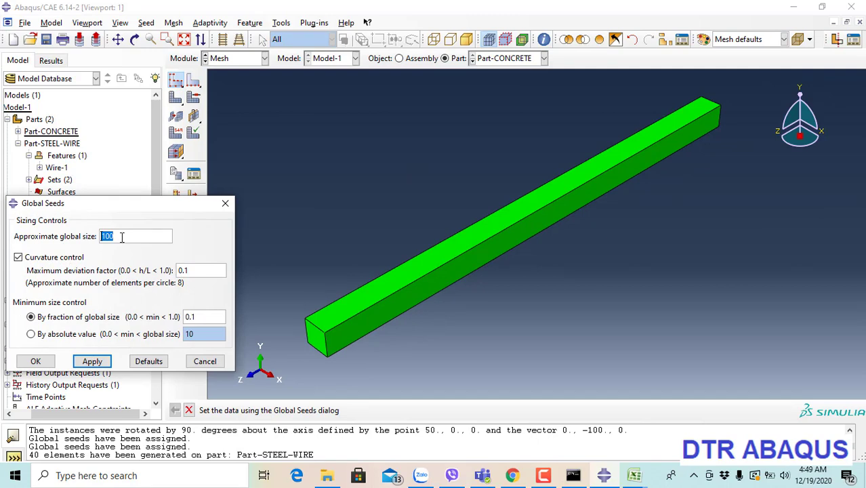
pyautogui.write('50')
pyautogui.click(93, 361)
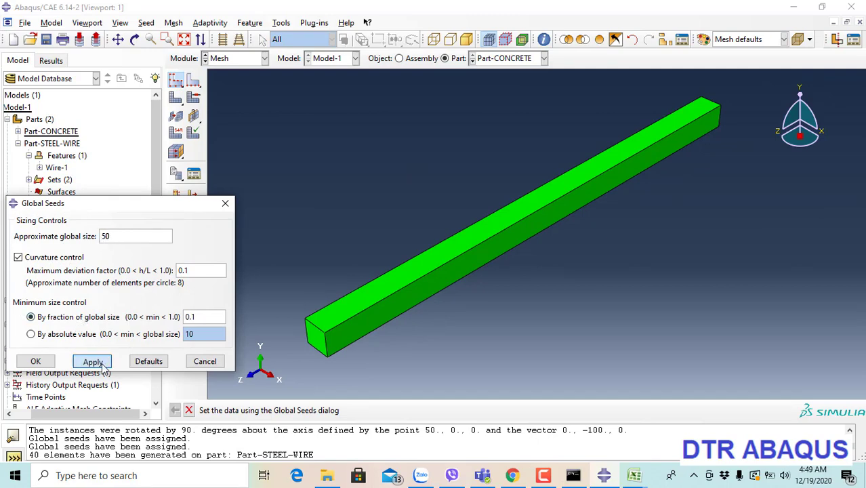
pyautogui.click(35, 361)
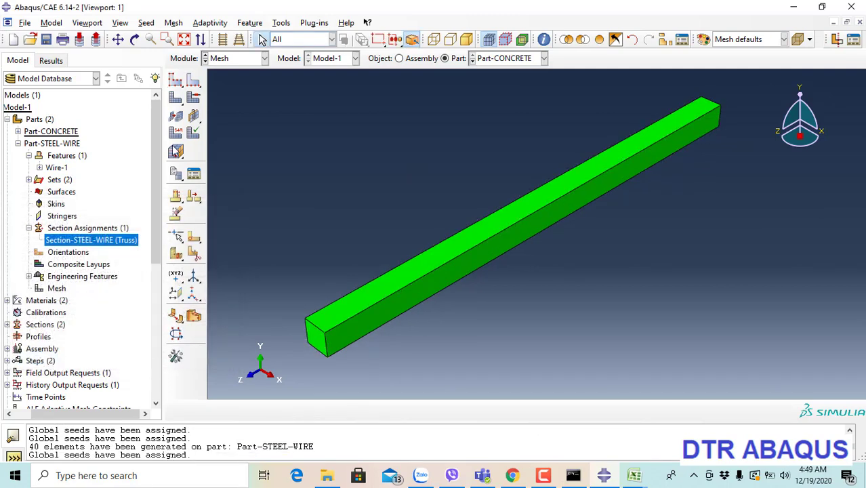
# Refine the concrete part's approximate global seed size to 25 and mesh the part
pyautogui.click(176, 115)
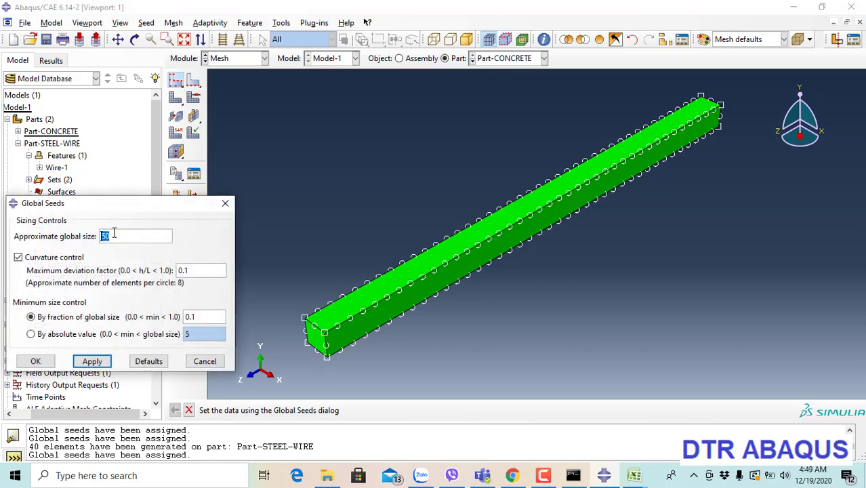
pyautogui.write('25')
pyautogui.click(35, 360)
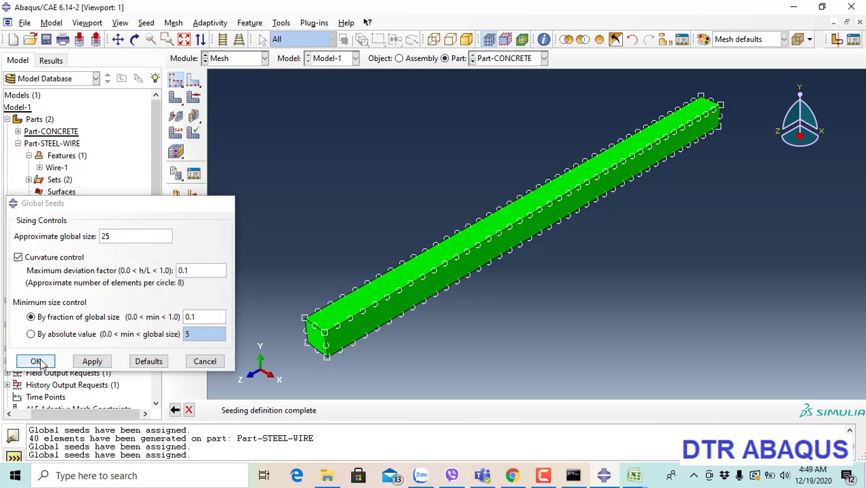
pyautogui.click(175, 97)
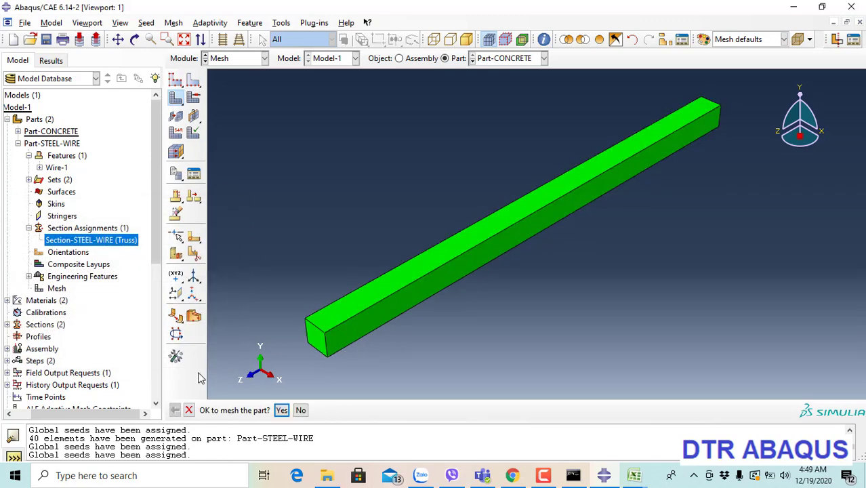
pyautogui.click(279, 410)
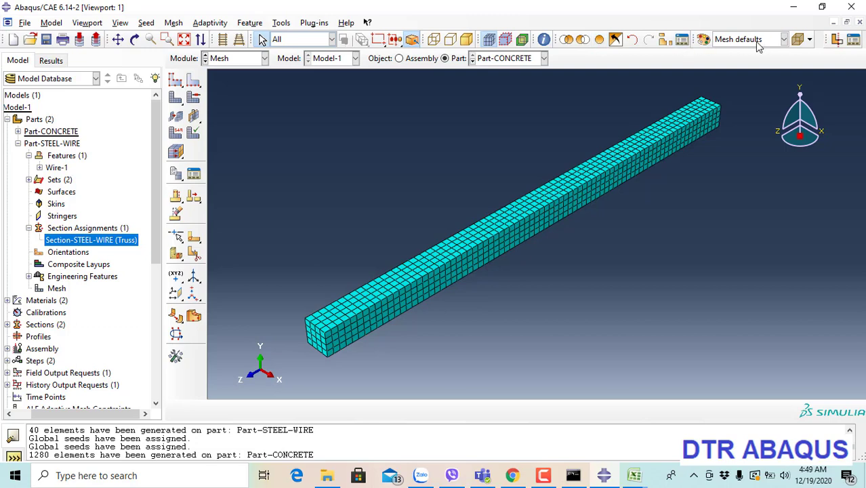
# Inspect the concrete mesh in wireframe with Materials and Mesh defaults colouring, and in hidden-line and shaded rendering
pyautogui.click(434, 40)
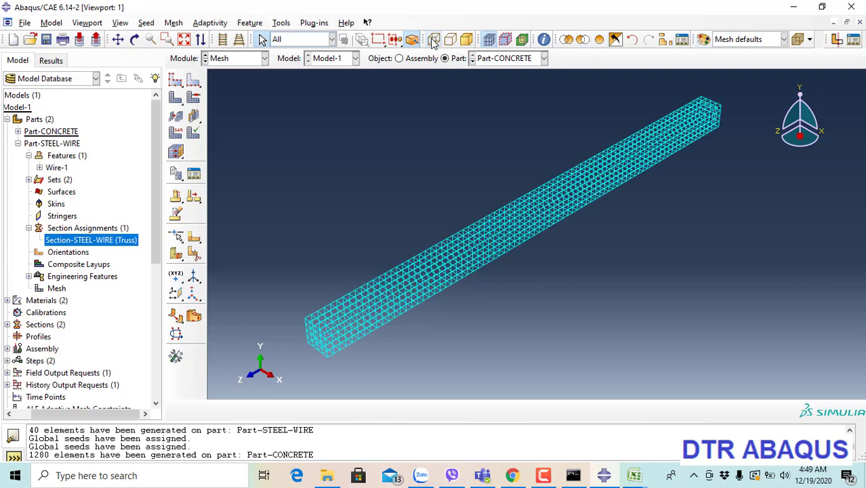
pyautogui.click(738, 41)
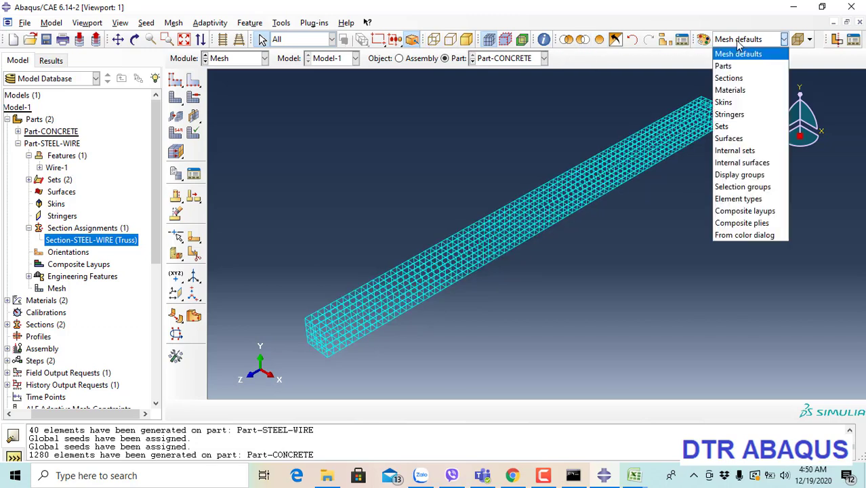
pyautogui.click(745, 96)
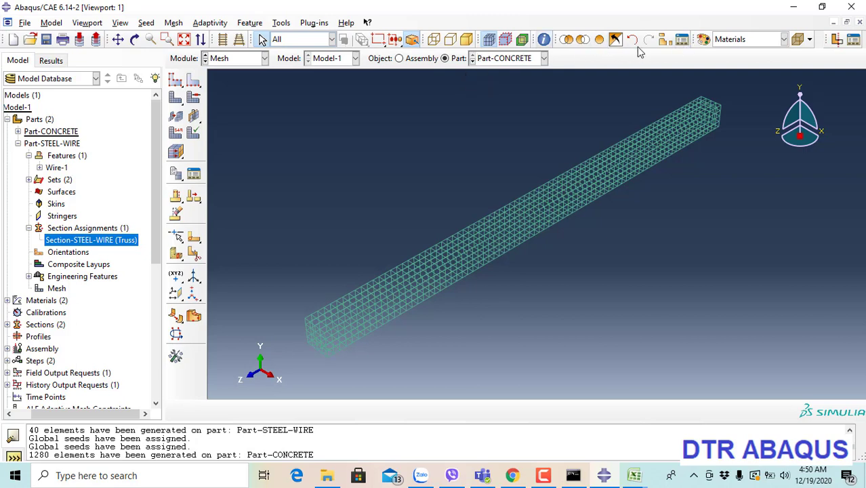
pyautogui.click(730, 39)
pyautogui.click(731, 54)
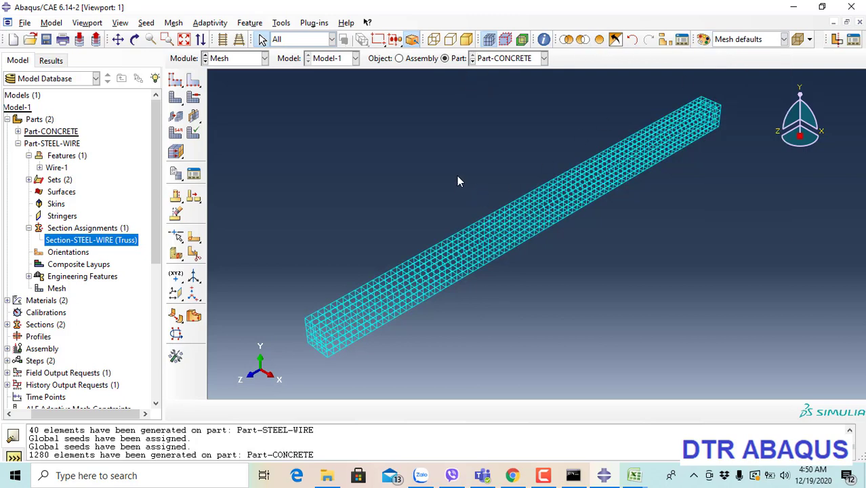
pyautogui.click(449, 39)
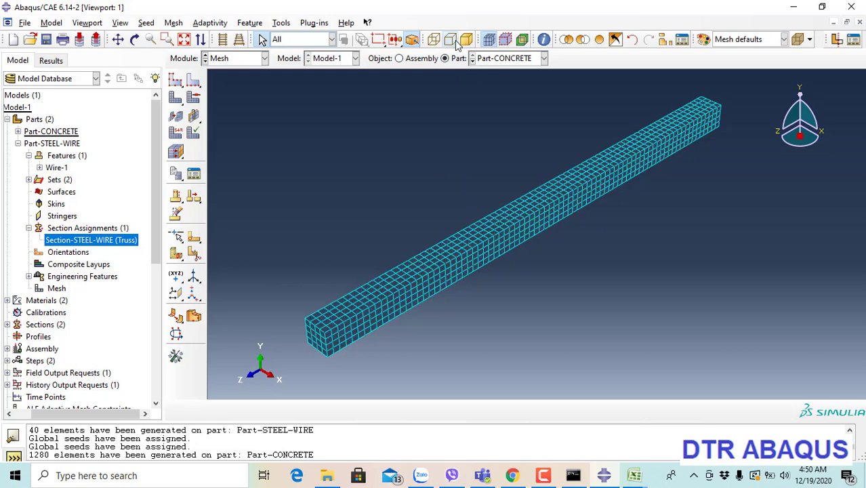
pyautogui.click(466, 40)
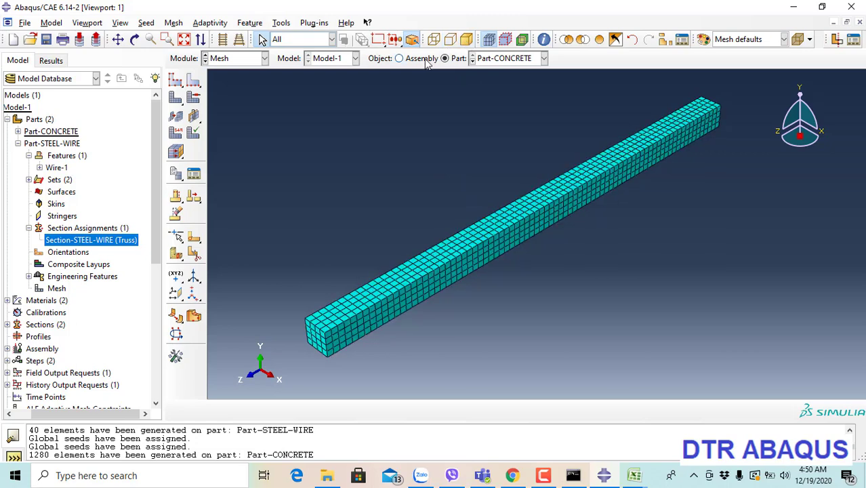
# Display the meshed assembly and inspect it in shaded and wireframe rendering
pyautogui.click(404, 59)
pyautogui.scroll(5, 381, 366)
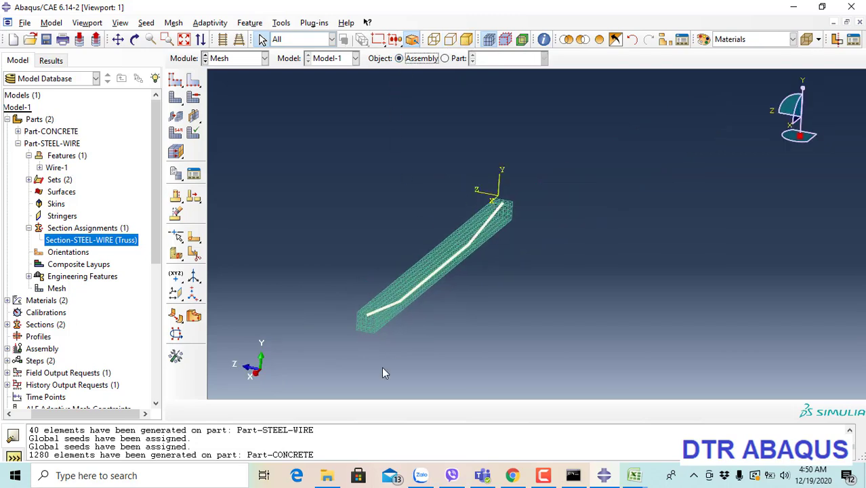
pyautogui.click(466, 39)
pyautogui.click(434, 39)
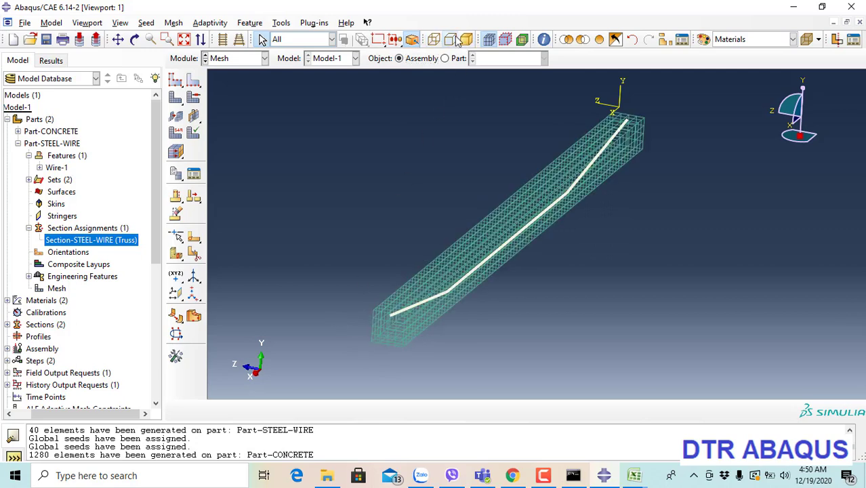
# Compare the meshed assembly in shaded and wireframe rendering, keep wireframe, and switch to the Assembly module
pyautogui.click(466, 40)
pyautogui.click(434, 39)
pyautogui.click(254, 60)
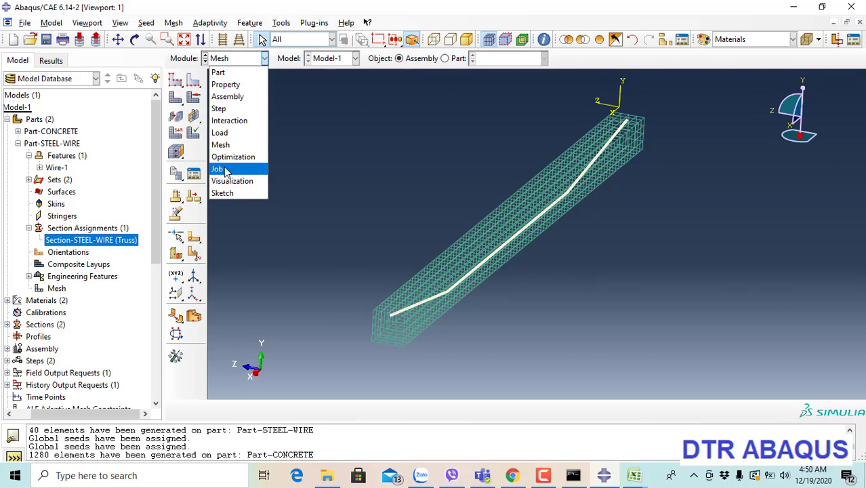
pyautogui.click(400, 162)
pyautogui.click(250, 61)
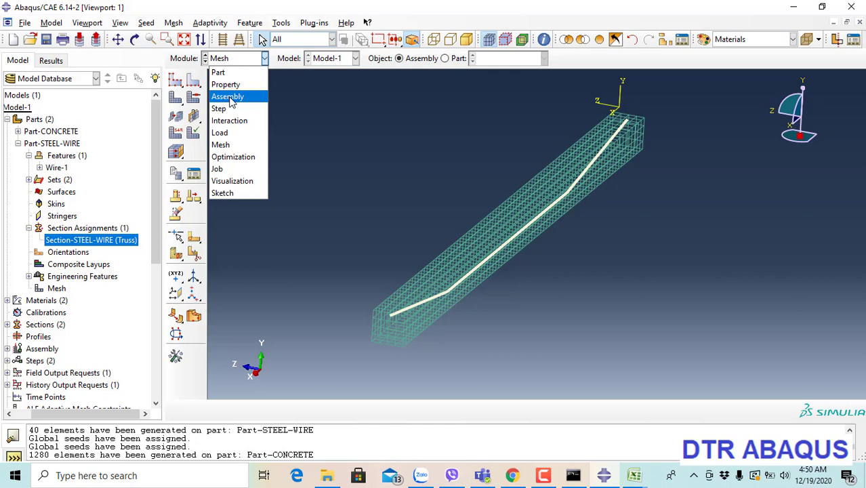
pyautogui.click(228, 97)
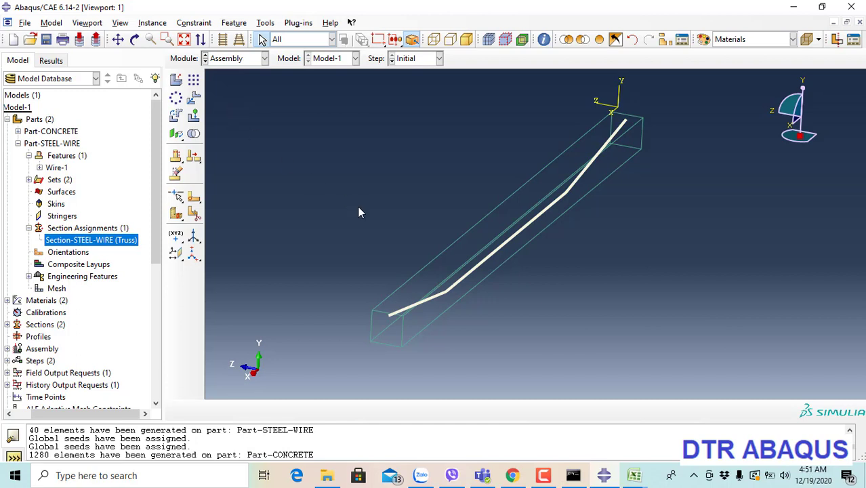
# Make the Part-CONCRETE-1 and Part-STEEL-WIRE-1 instances independent
pyautogui.click(195, 203)
pyautogui.click(435, 262)
pyautogui.scroll(-3, 17, 252)
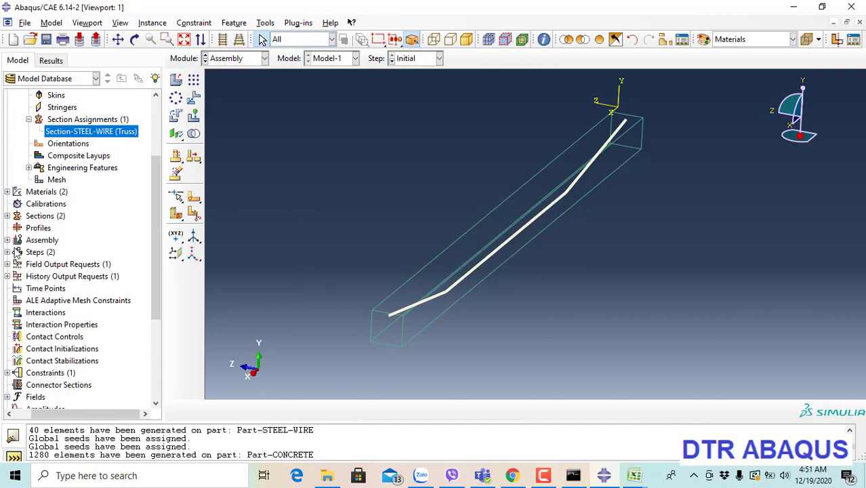
pyautogui.click(7, 239)
pyautogui.click(18, 252)
pyautogui.click(63, 264)
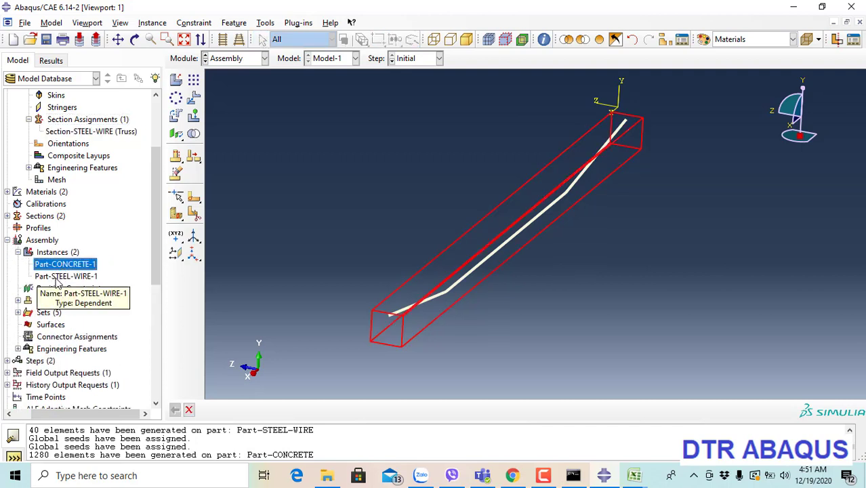
pyautogui.keyDown('ctrl'); pyautogui.click(56, 278); pyautogui.keyUp('ctrl')
pyautogui.rightClick(72, 276)
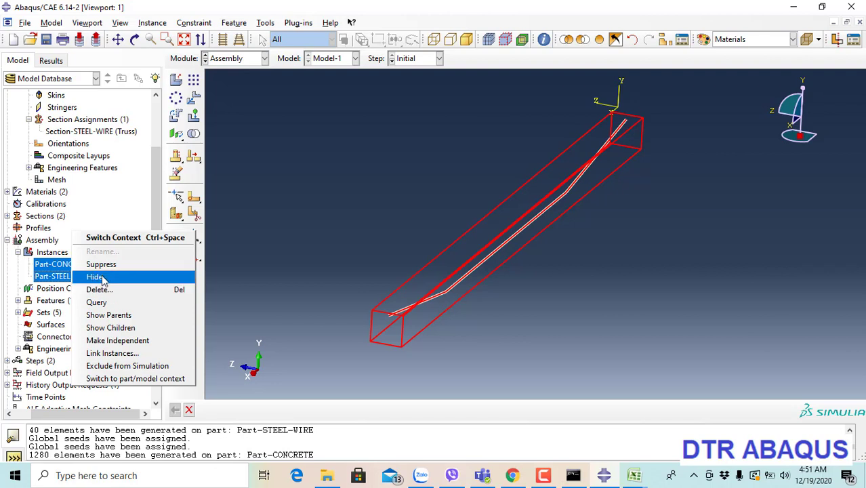
pyautogui.click(114, 340)
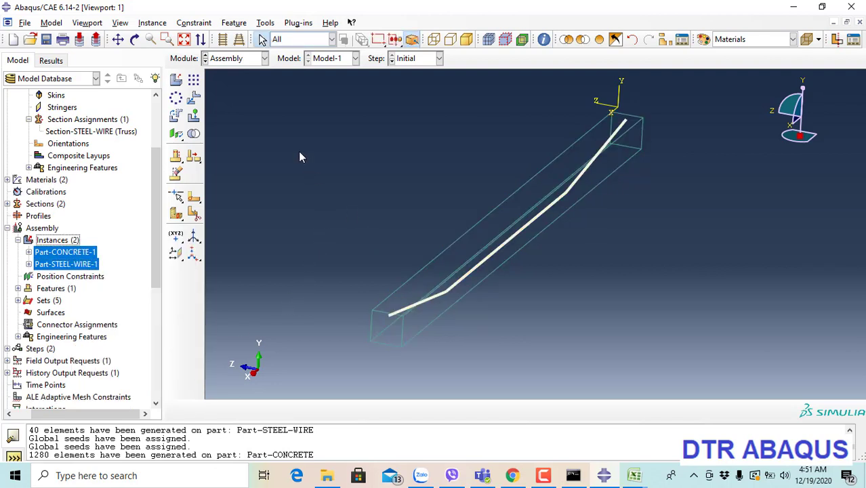
pyautogui.click(249, 60)
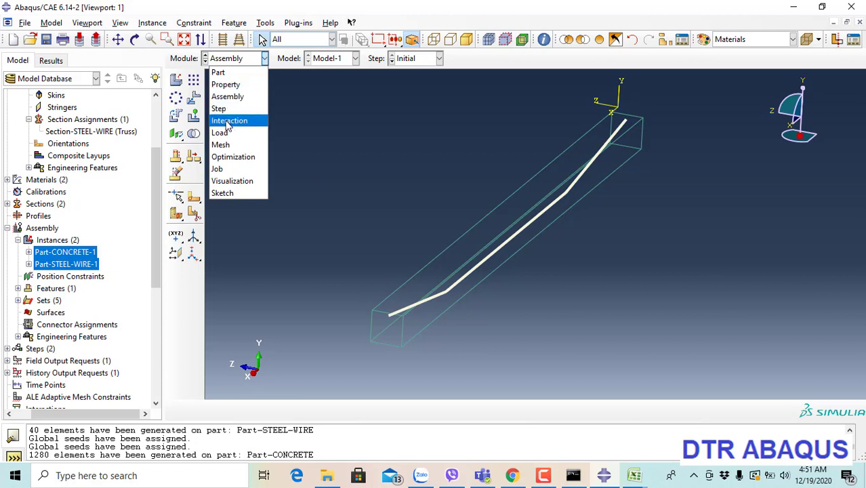
pyautogui.click(228, 122)
pyautogui.click(234, 59)
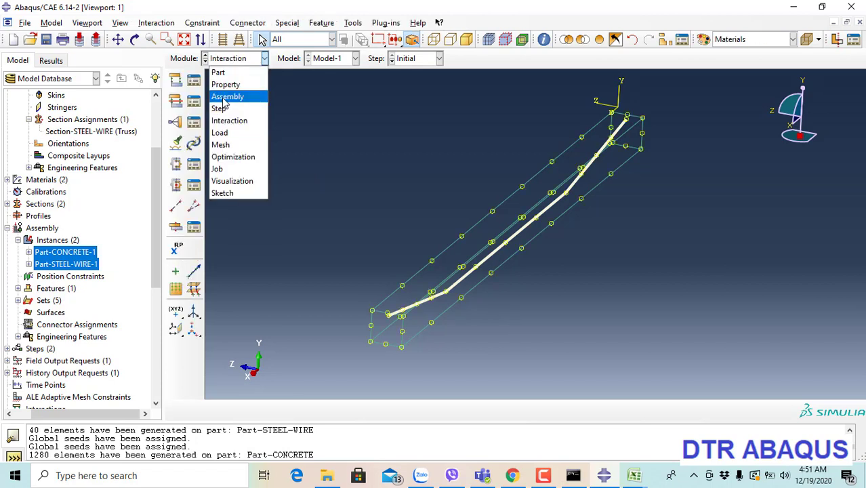
pyautogui.click(225, 98)
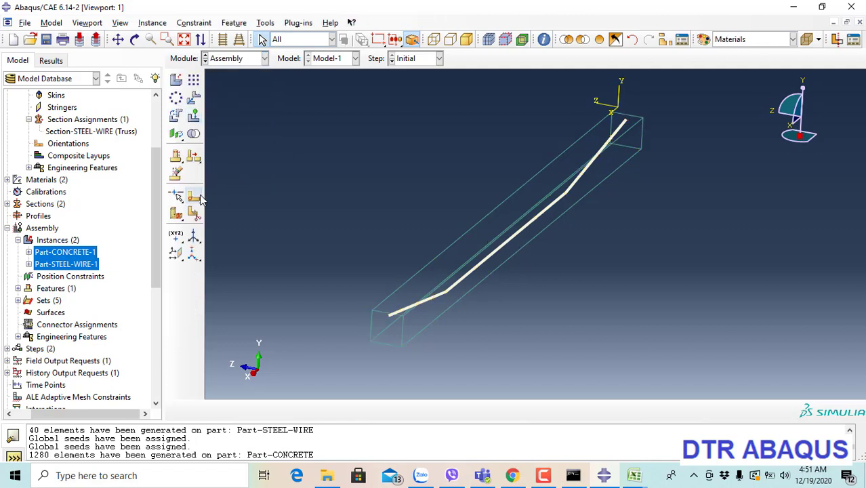
# Partition the concrete cell at midspan with a plane through the upper long edge's midpoint and normal to that edge, accepting deletion of invalidated meshes
pyautogui.click(194, 196)
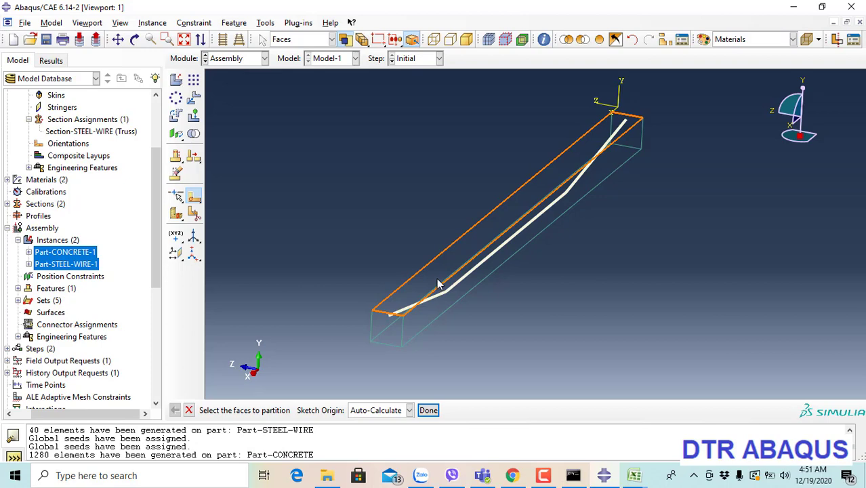
pyautogui.click(176, 209)
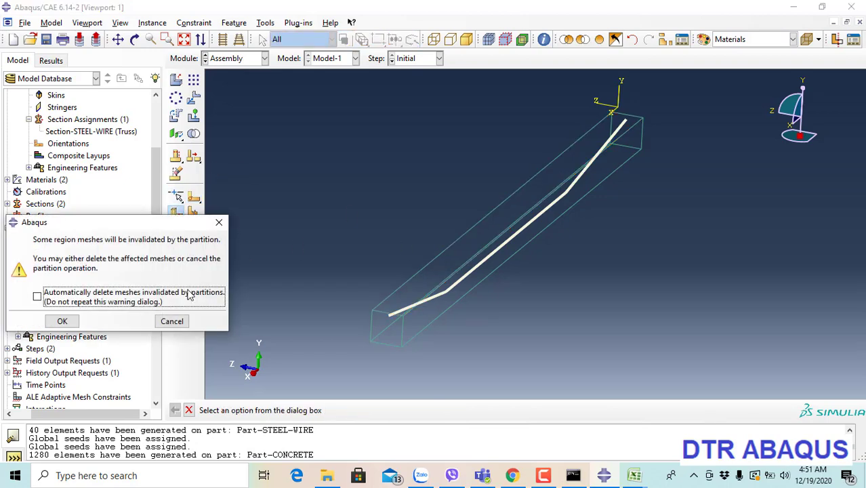
pyautogui.click(61, 321)
pyautogui.click(362, 410)
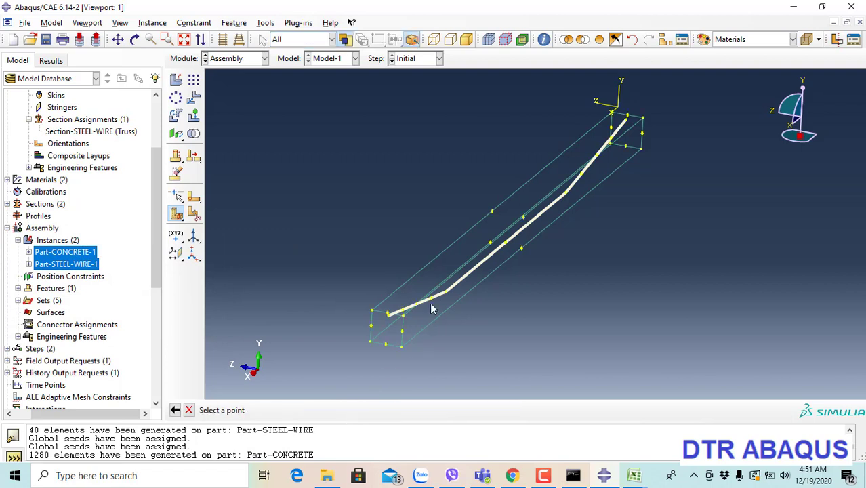
pyautogui.click(491, 213)
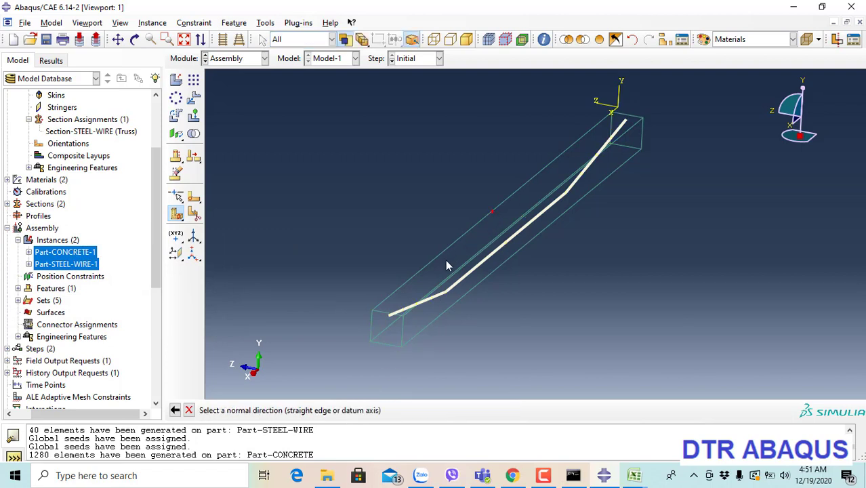
pyautogui.middleClick(304, 276)
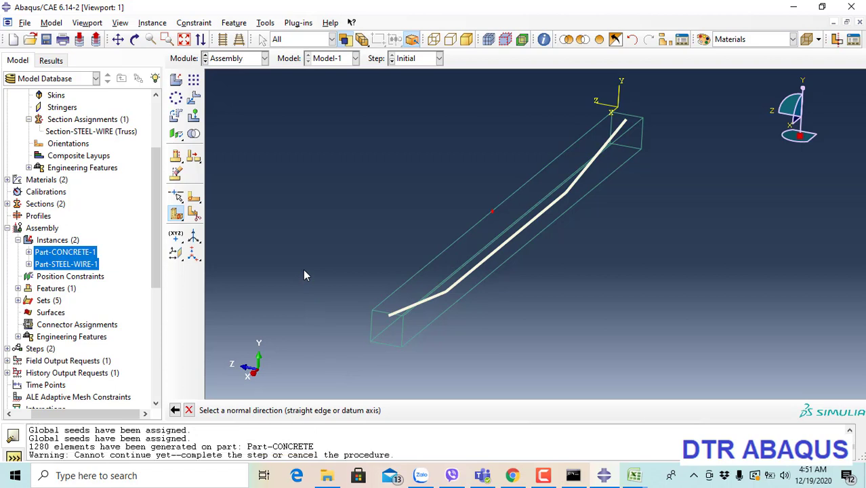
pyautogui.click(441, 252)
pyautogui.middleClick(393, 245)
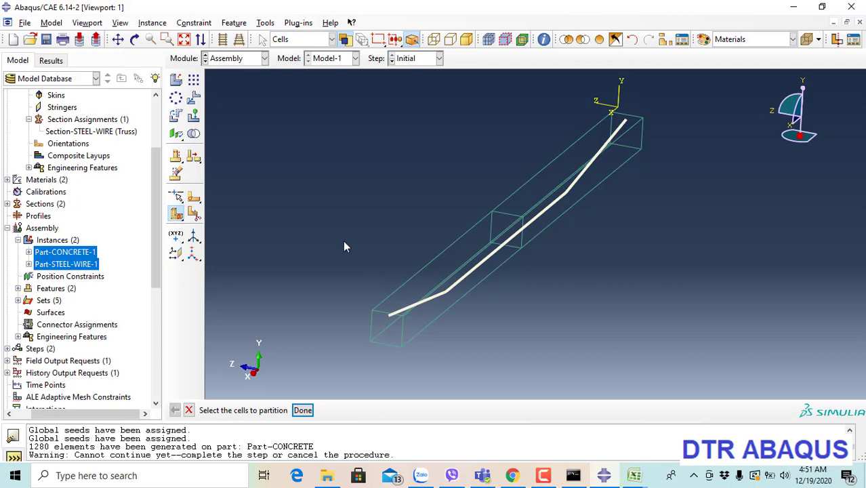
# Create a datum point offset -30 in X from the lower corner at the concrete beam's end farthest from the origin
pyautogui.click(177, 237)
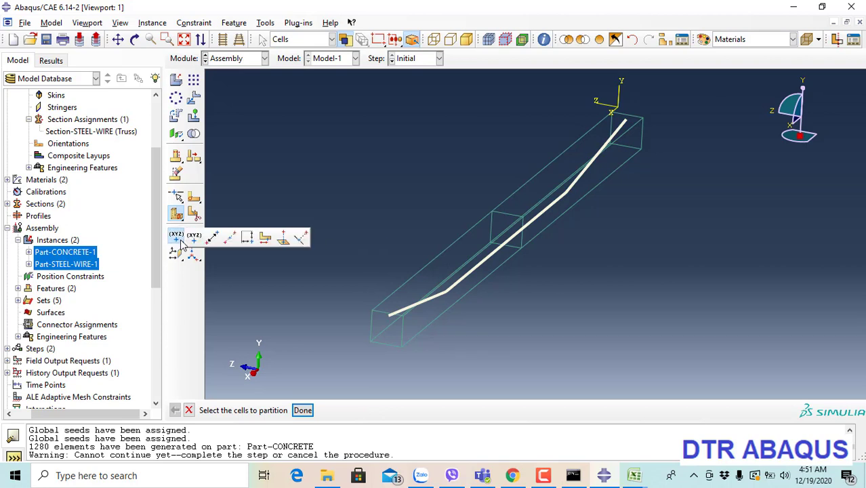
pyautogui.click(212, 236)
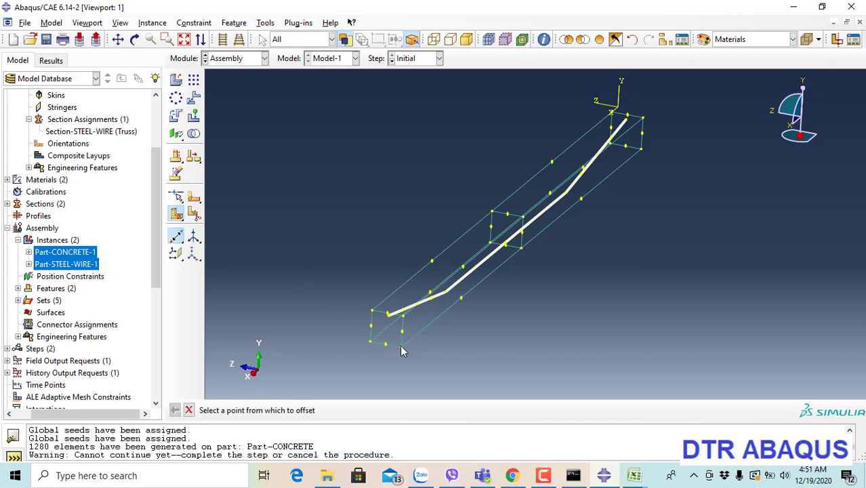
pyautogui.click(402, 349)
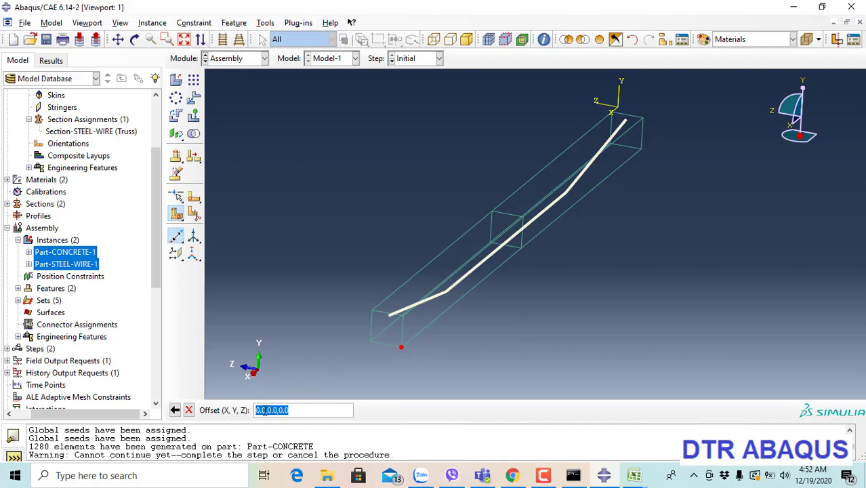
pyautogui.moveTo(264, 410); pyautogui.dragTo(246, 413)
pyautogui.write('-300')
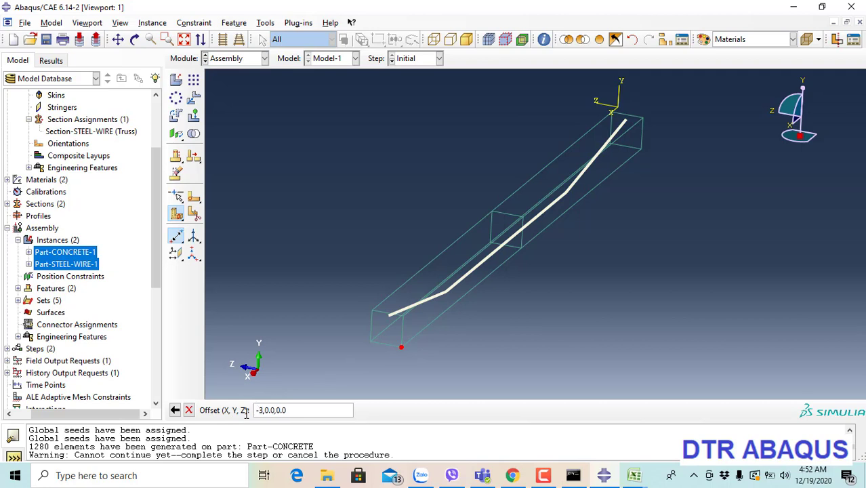
pyautogui.press('Return')
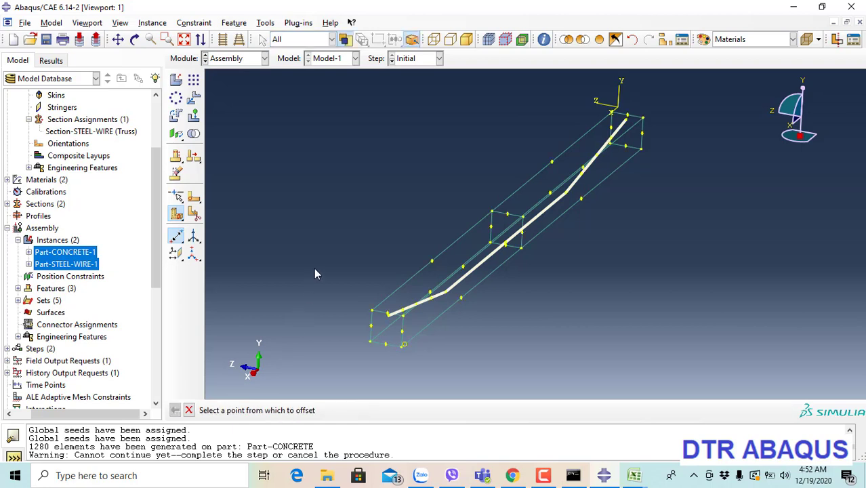
# Partition the concrete half farthest from the origin with a plane through its datum point, normal to the lower long edge
pyautogui.click(176, 214)
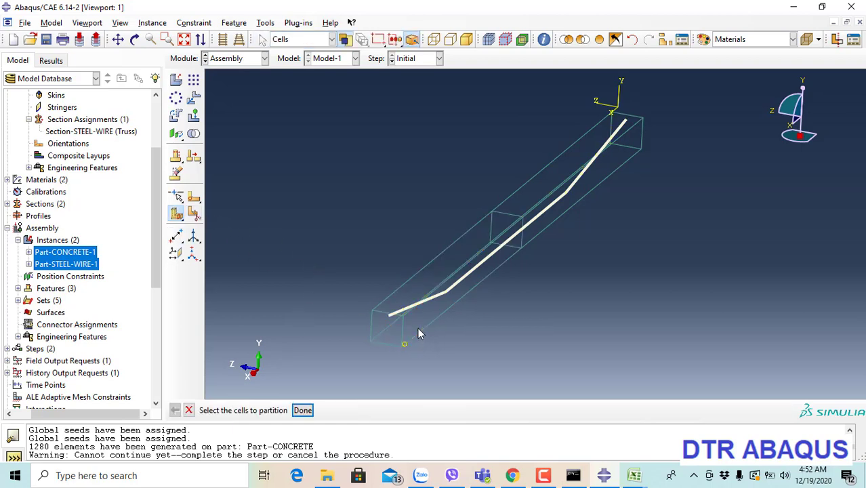
pyautogui.click(427, 348)
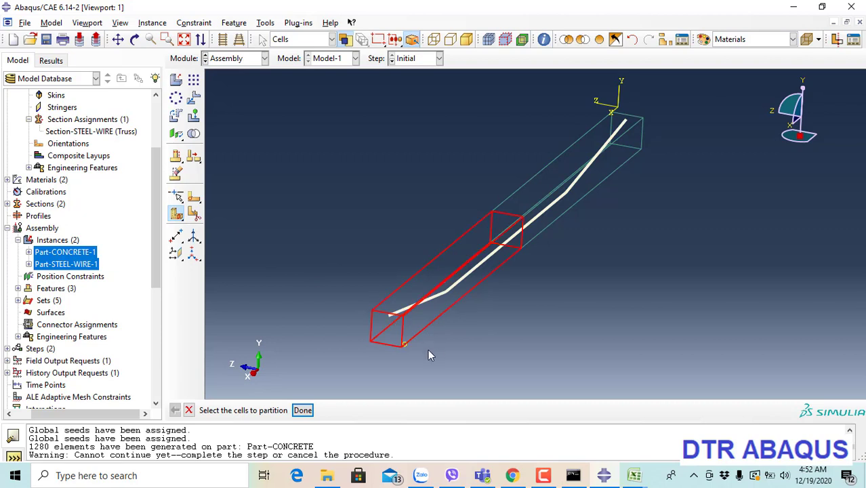
pyautogui.middleClick(427, 351)
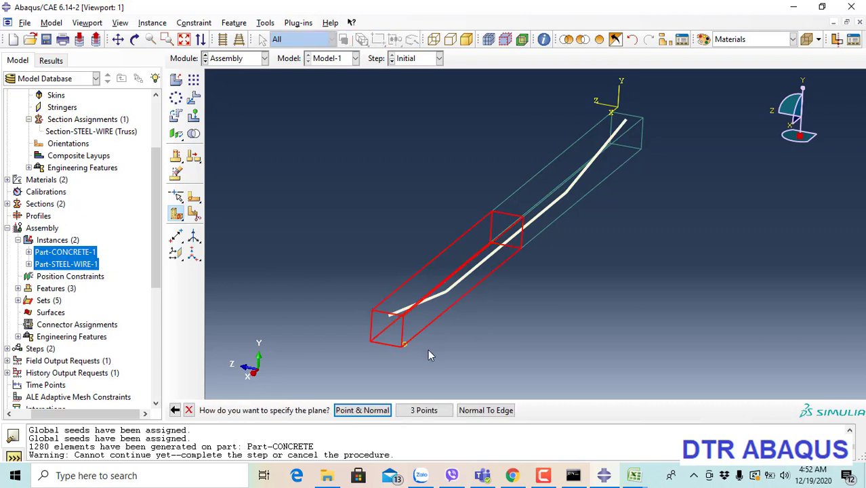
pyautogui.click(353, 410)
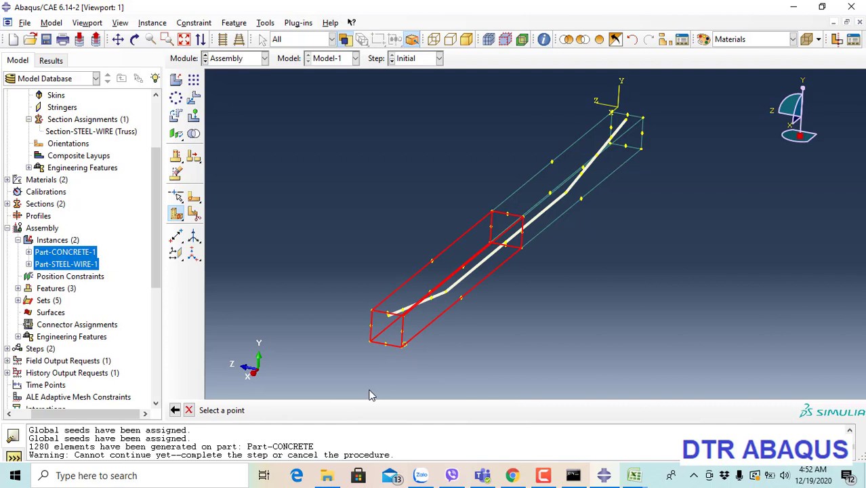
pyautogui.click(406, 344)
pyautogui.click(451, 336)
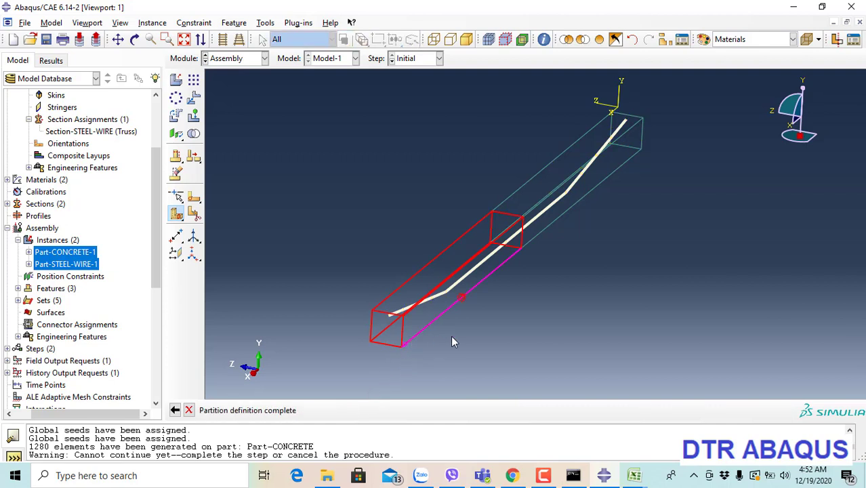
pyautogui.scroll(-2, 301, 341)
pyautogui.scroll(1, 390, 181)
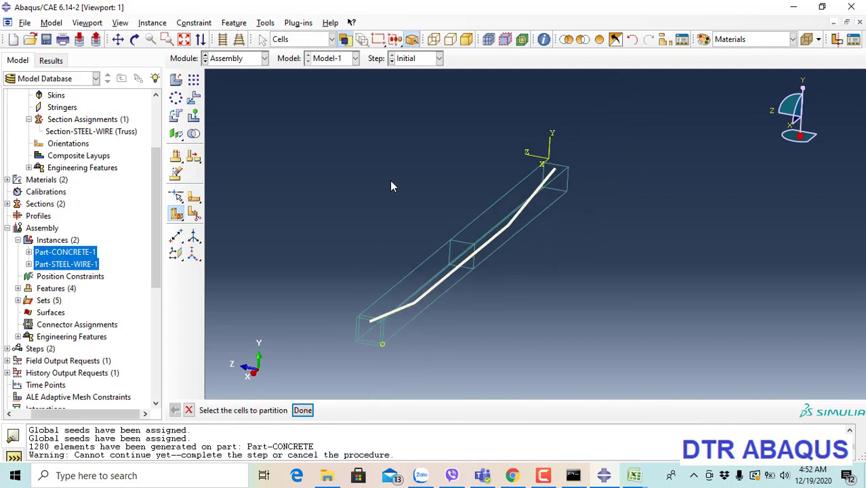
# Create a datum point offset 30 in X from the lower corner at the concrete beam's origin end
pyautogui.click(176, 235)
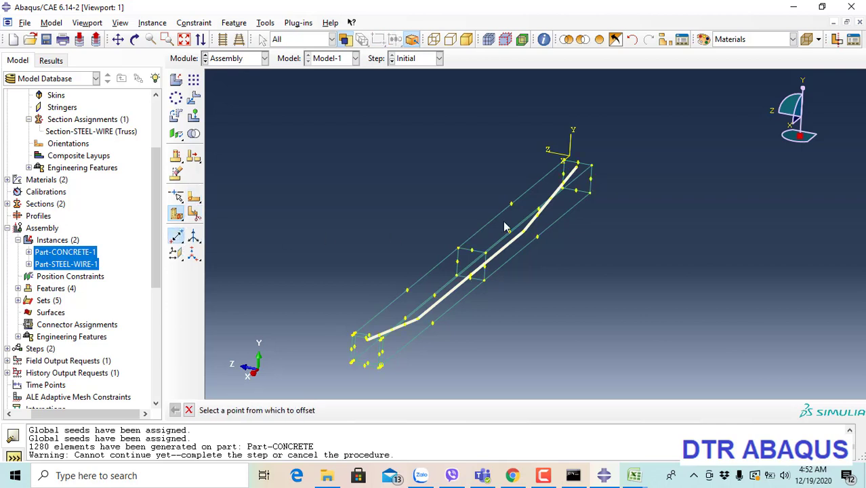
pyautogui.click(590, 196)
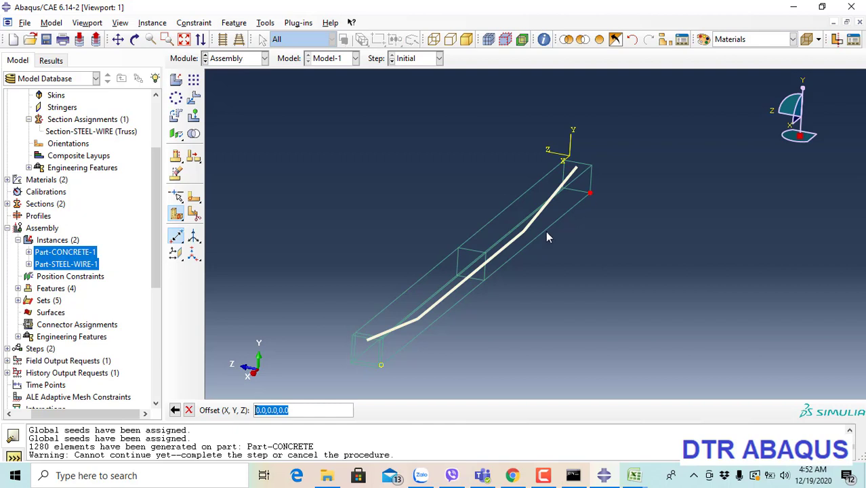
pyautogui.doubleClick(261, 409)
pyautogui.write('30')
pyautogui.press('Return')
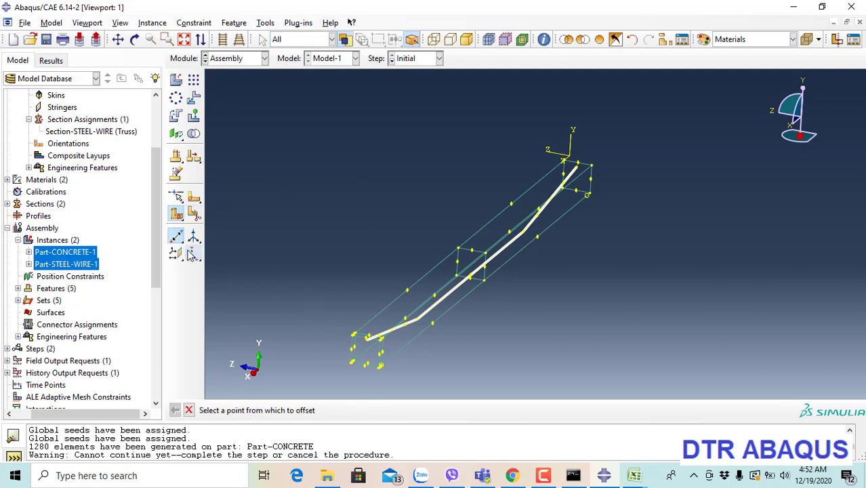
# Partition the concrete half at the origin end with a plane through its datum point, normal to the lower long edge
pyautogui.click(176, 213)
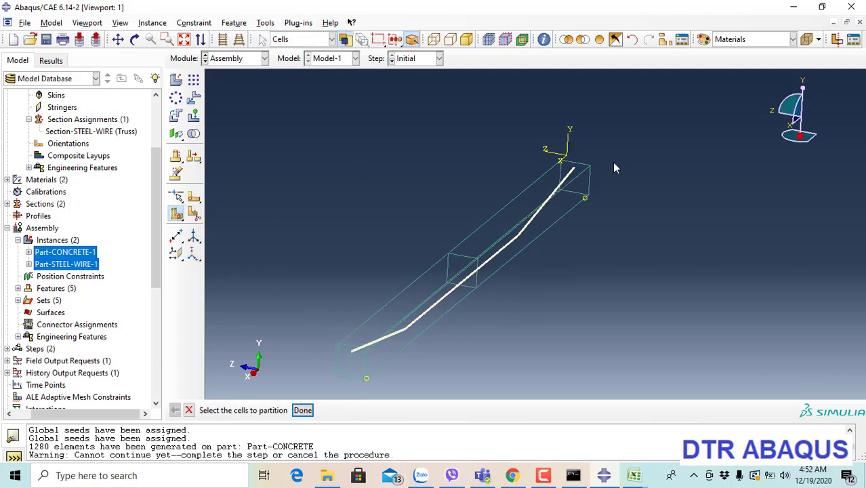
pyautogui.scroll(2, 614, 168)
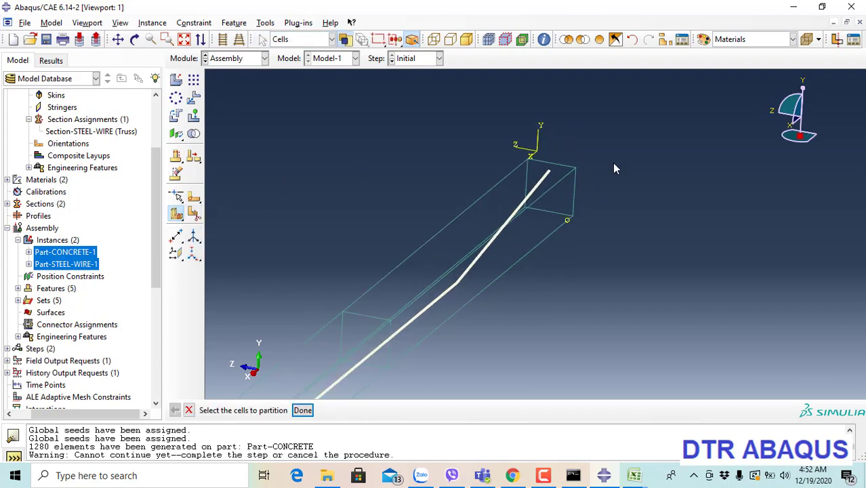
pyautogui.click(562, 228)
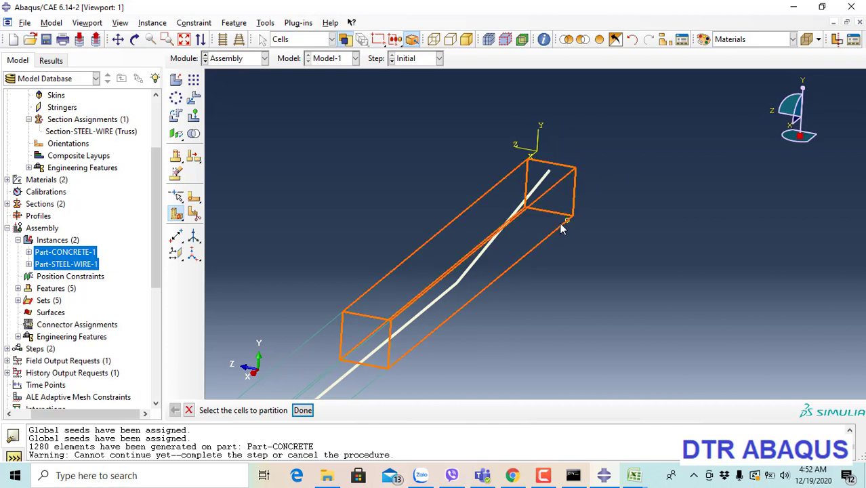
pyautogui.middleClick(626, 244)
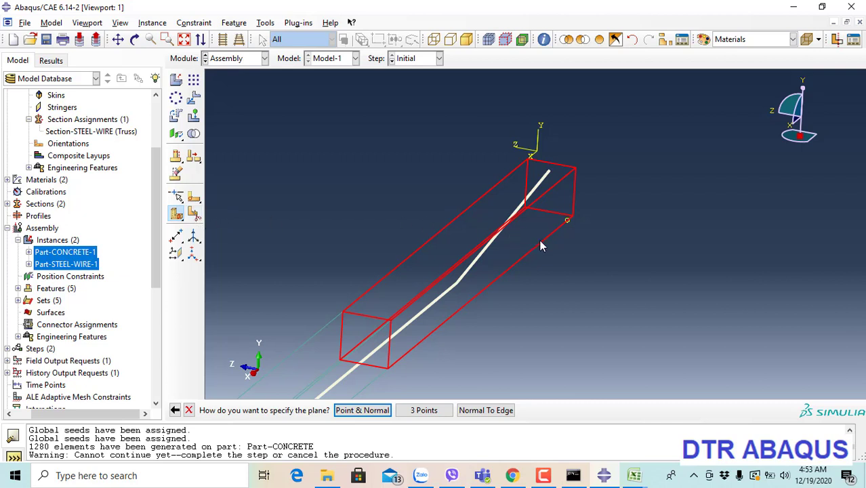
pyautogui.click(362, 411)
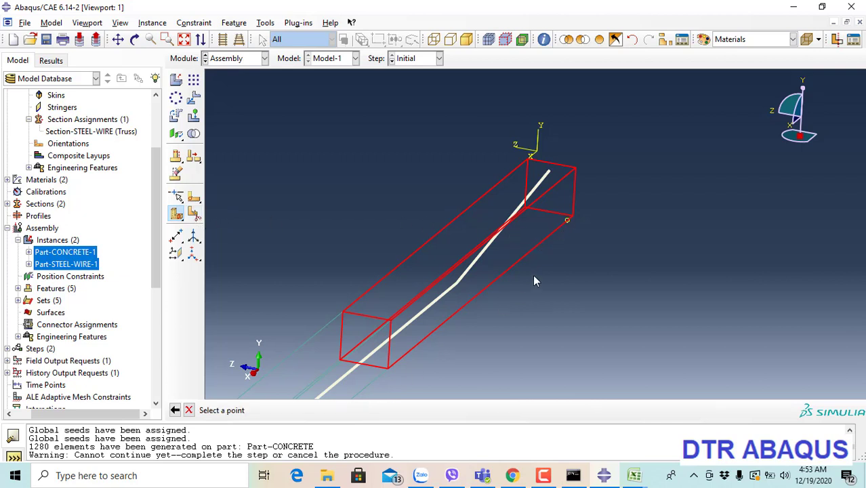
pyautogui.click(567, 221)
pyautogui.click(557, 231)
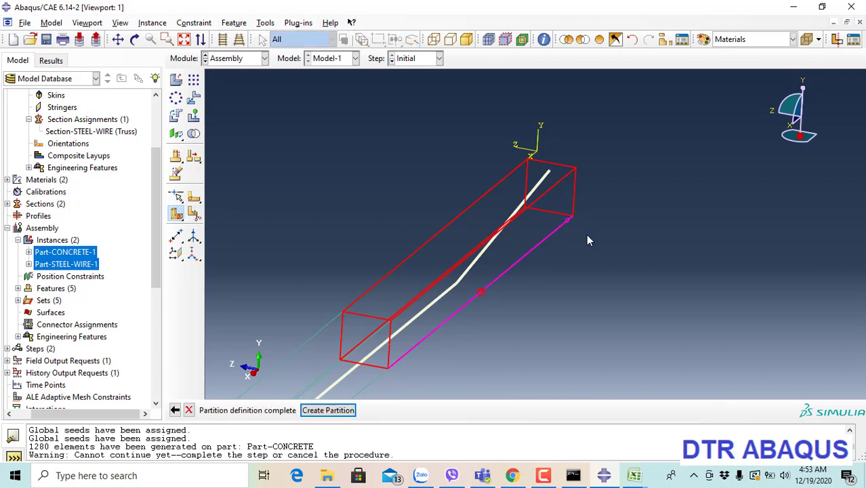
pyautogui.middleClick(586, 233)
pyautogui.scroll(-2, 637, 246)
pyautogui.scroll(-2, 641, 172)
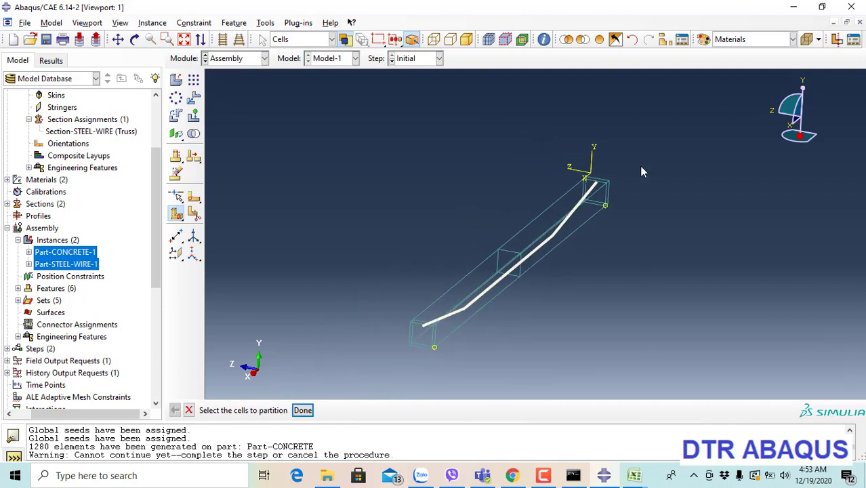
# Switch to the Load module and start a Displacement/Rotation boundary condition in the Initial step
pyautogui.click(252, 61)
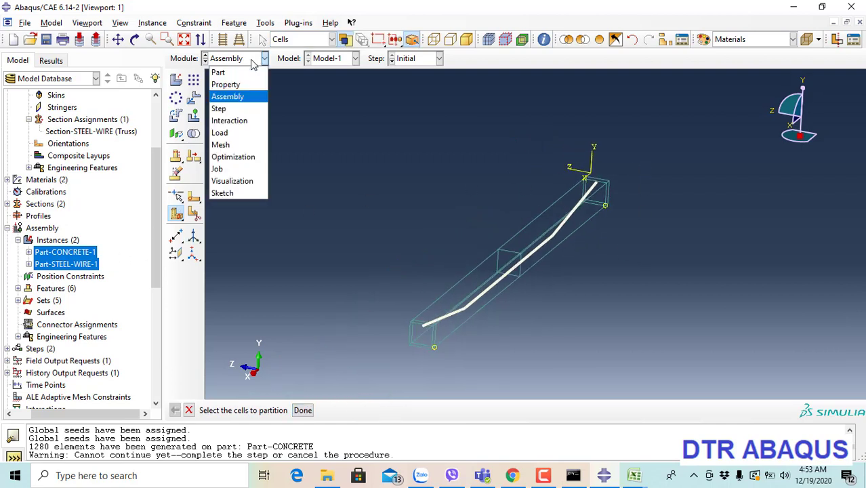
pyautogui.click(220, 133)
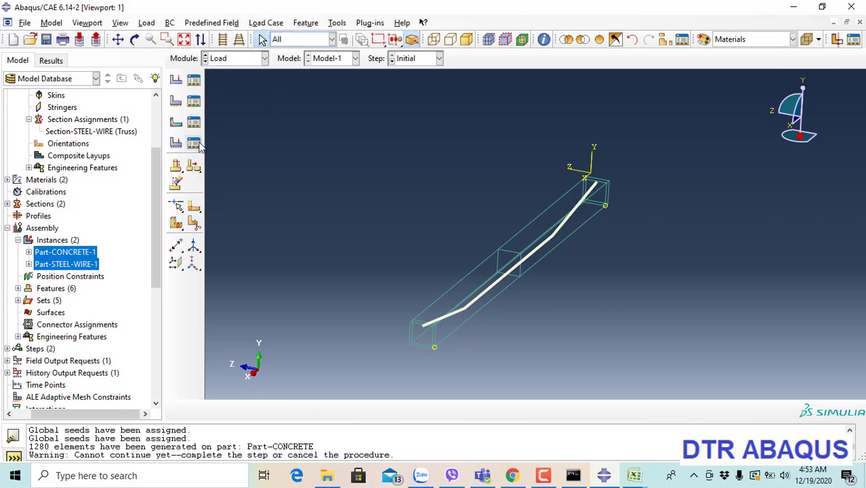
pyautogui.scroll(-7, 110, 255)
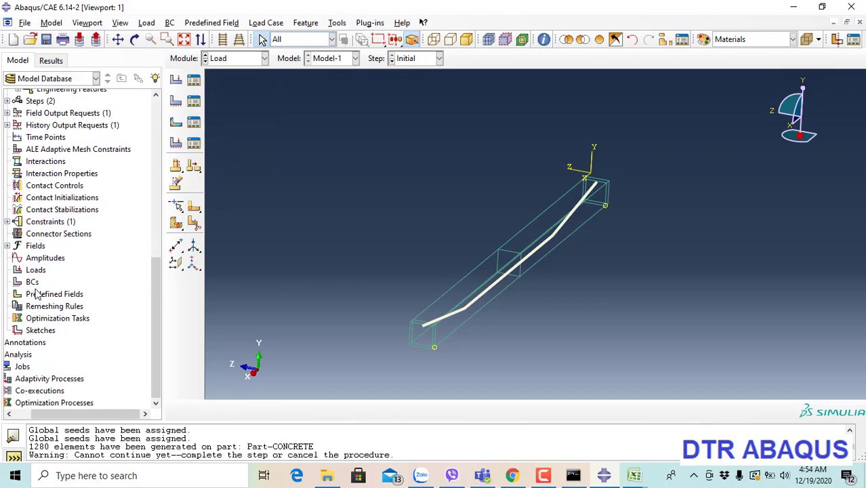
pyautogui.doubleClick(66, 285)
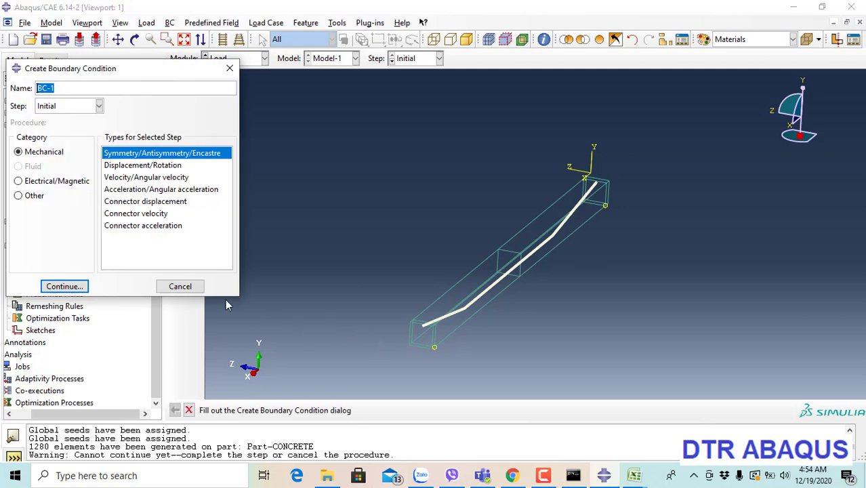
pyautogui.click(78, 111)
pyautogui.click(79, 112)
pyautogui.click(137, 167)
pyautogui.click(64, 286)
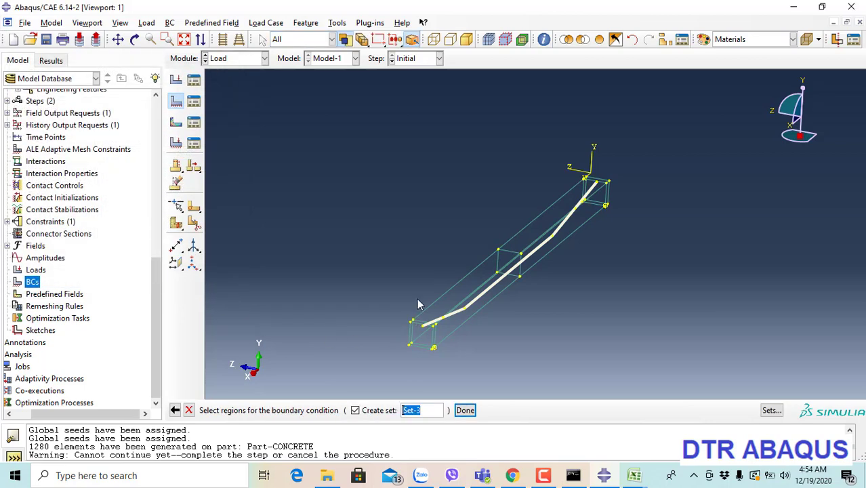
# Assign the narrow partitioned strips on the beam's underside at both ends as the boundary condition's region
pyautogui.click(135, 38)
pyautogui.moveTo(571, 264); pyautogui.dragTo(554, 202)
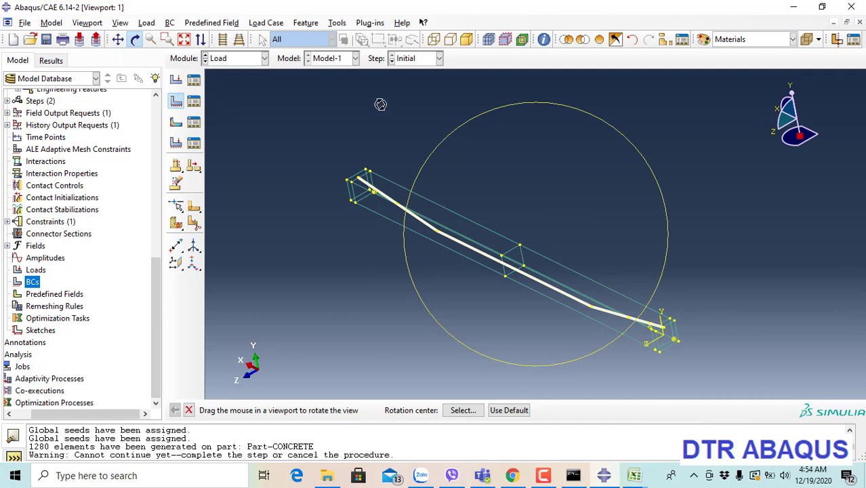
pyautogui.press('Escape')
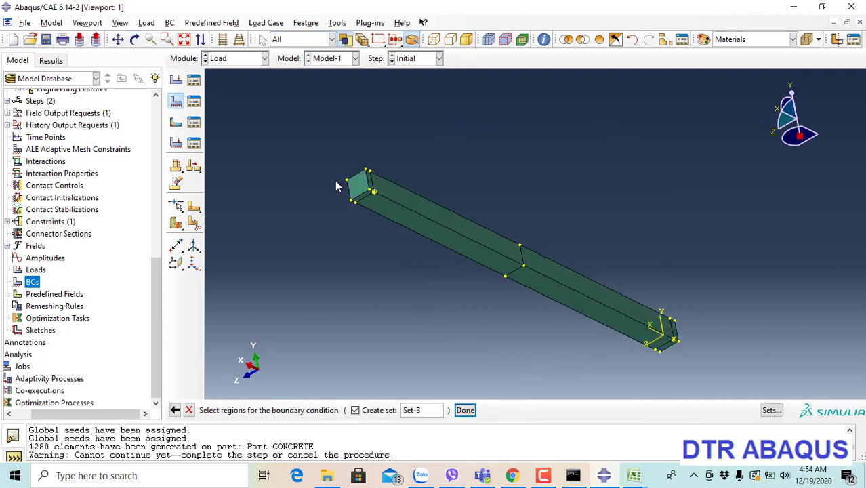
pyautogui.scroll(-2, 352, 205)
pyautogui.scroll(-1, 351, 204)
pyautogui.click(370, 196)
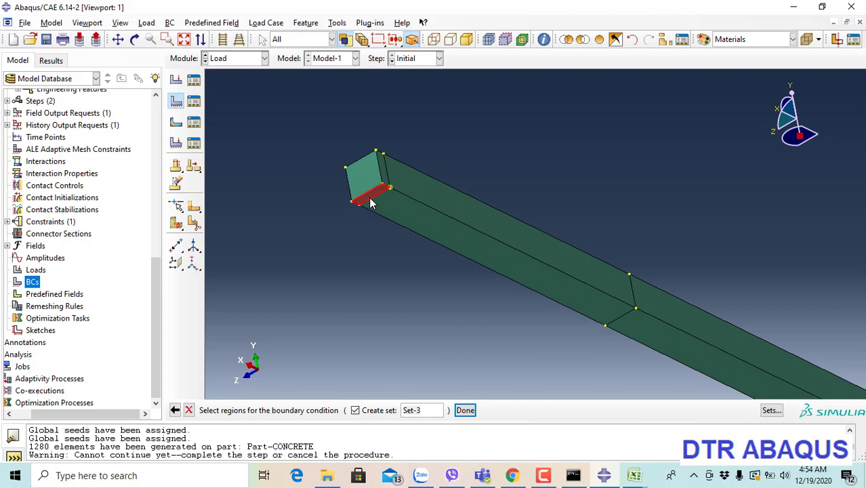
pyautogui.scroll(2, 323, 181)
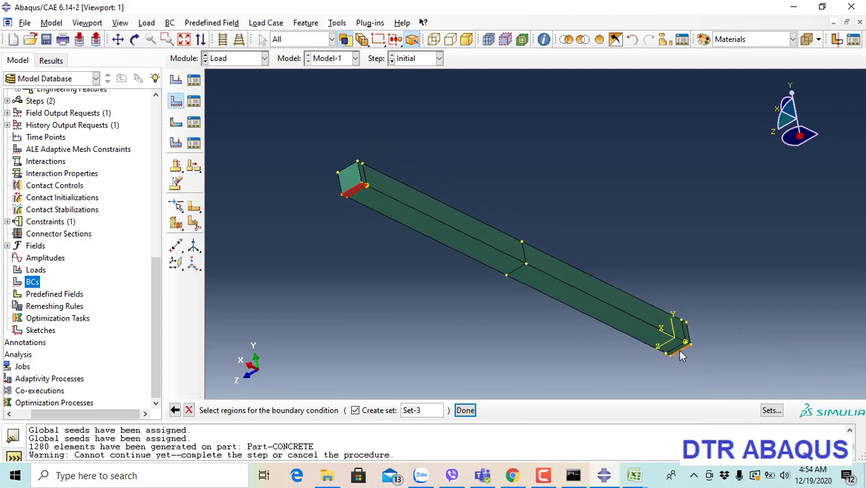
pyautogui.click(680, 351)
pyautogui.scroll(-2, 352, 197)
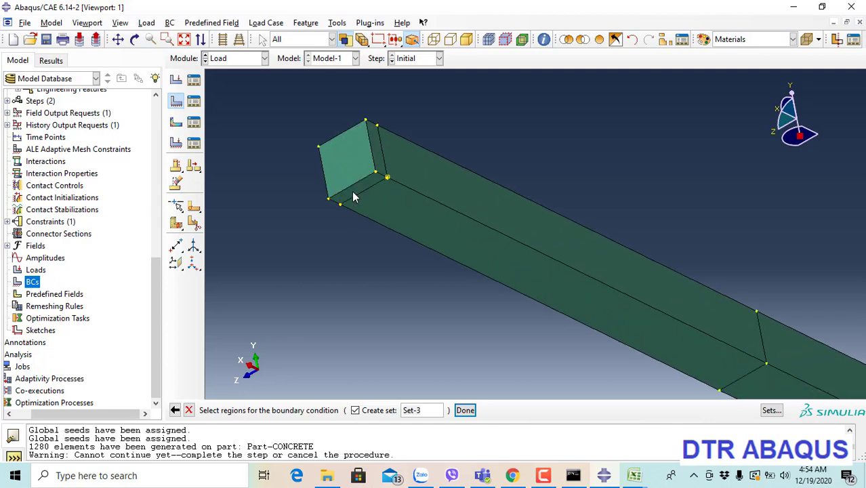
pyautogui.click(352, 196)
pyautogui.scroll(2, 315, 217)
pyautogui.scroll(1, 315, 214)
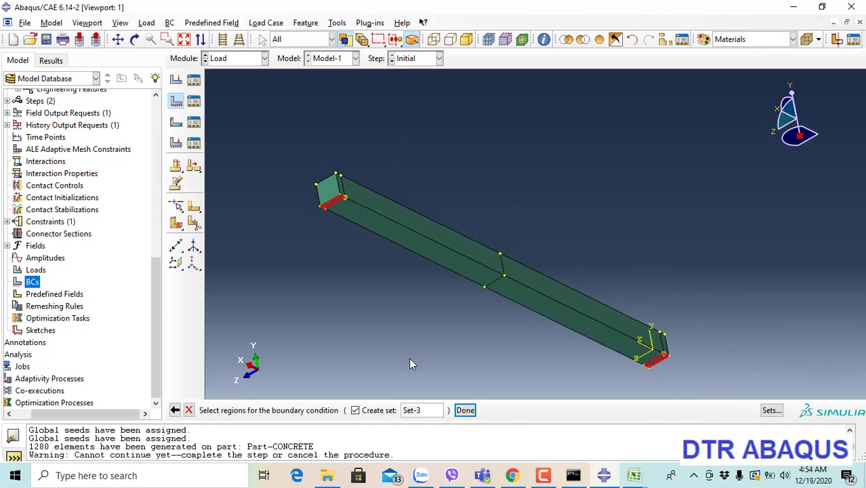
pyautogui.click(465, 410)
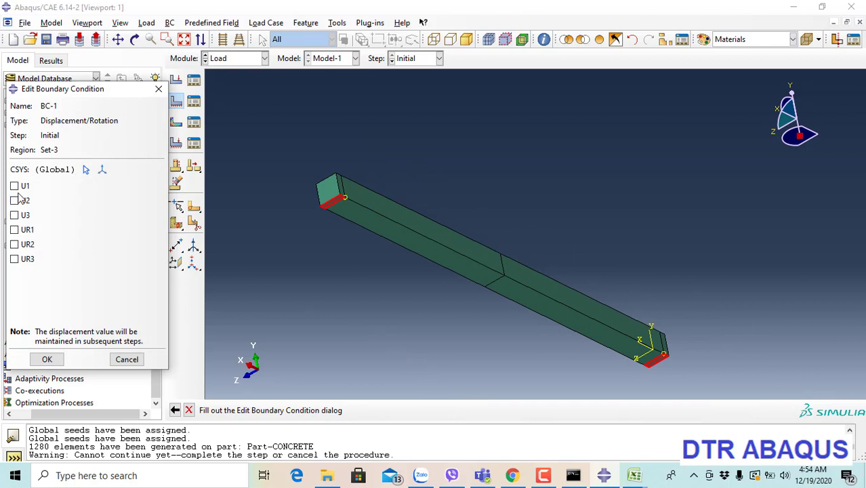
# Restrain U1, U2 and U3 in the support boundary condition
pyautogui.click(14, 185)
pyautogui.click(15, 201)
pyautogui.click(23, 215)
pyautogui.click(47, 359)
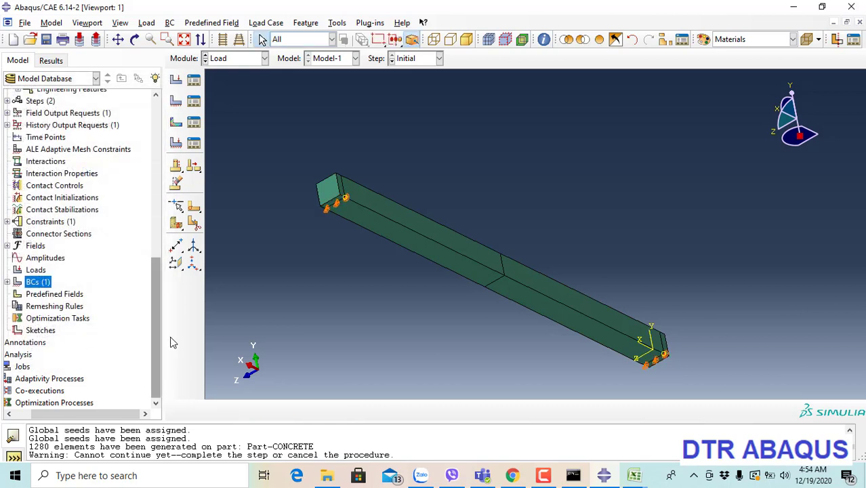
# Start a Displacement/Rotation boundary condition in Step-1 on the concrete beam's upper transverse edge at midspan
pyautogui.click(135, 39)
pyautogui.moveTo(519, 210); pyautogui.dragTo(584, 270)
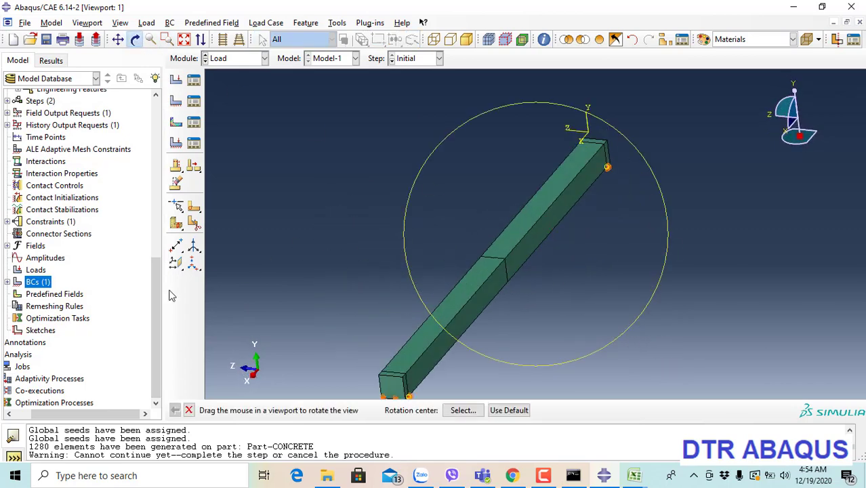
pyautogui.doubleClick(42, 282)
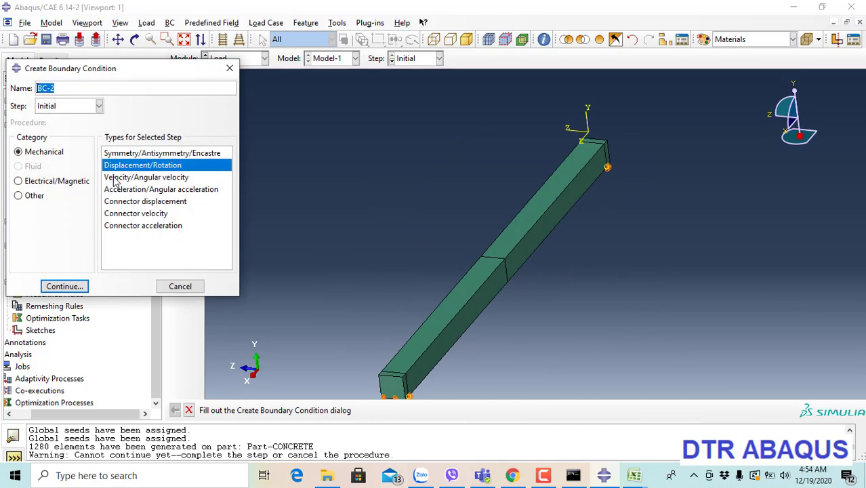
pyautogui.click(99, 105)
pyautogui.click(74, 131)
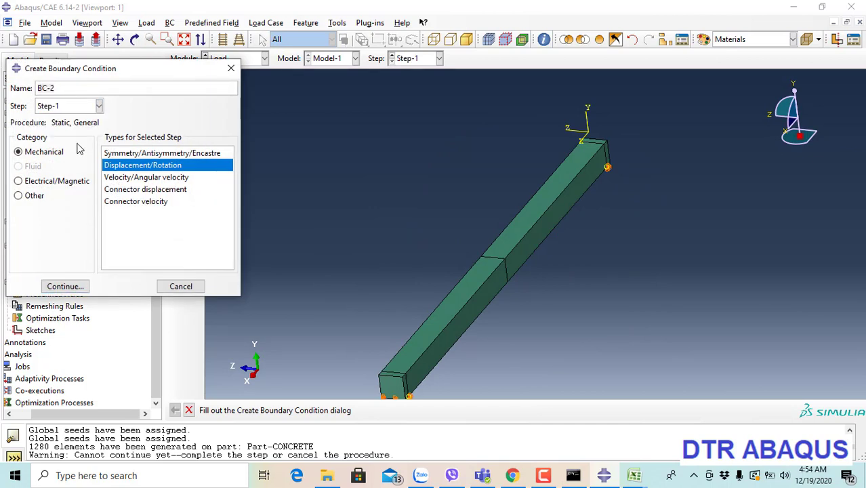
pyautogui.click(62, 286)
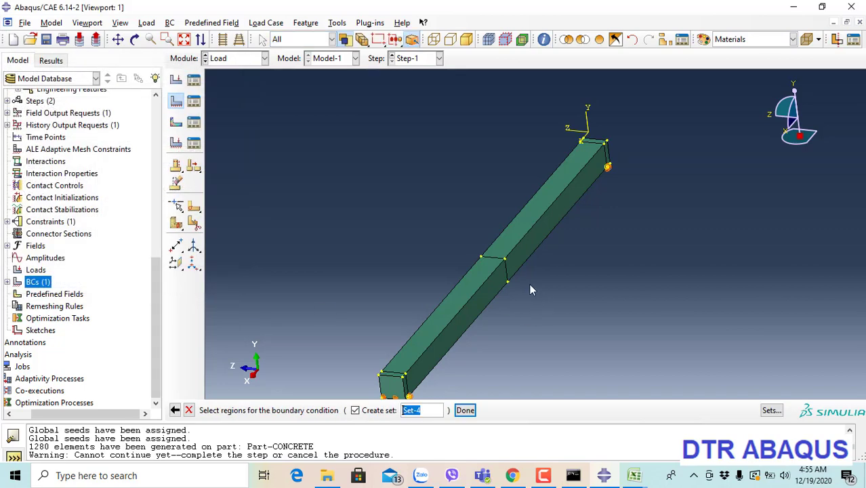
pyautogui.click(491, 258)
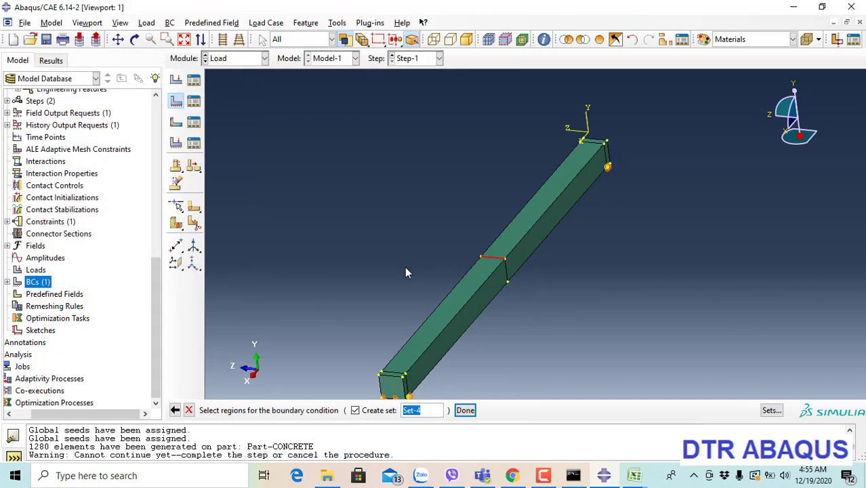
pyautogui.click(466, 408)
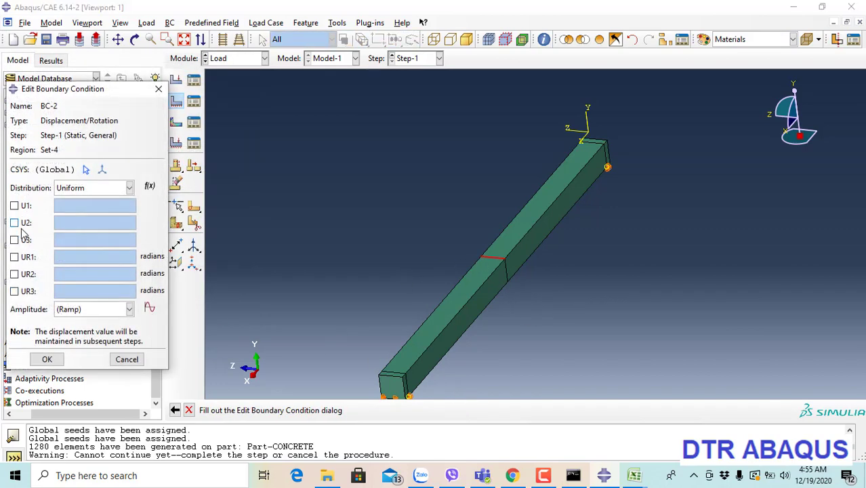
# Prescribe a U2 displacement of -100 for the midspan boundary condition
pyautogui.click(21, 226)
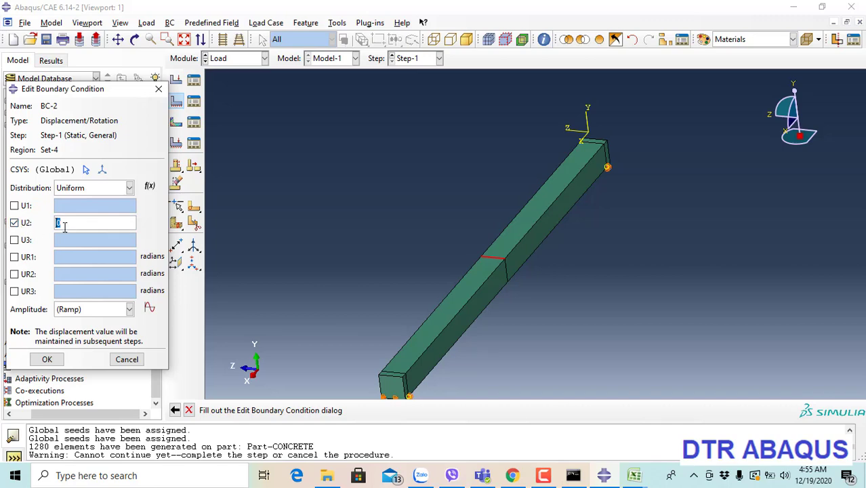
pyautogui.write('-100')
pyautogui.click(42, 359)
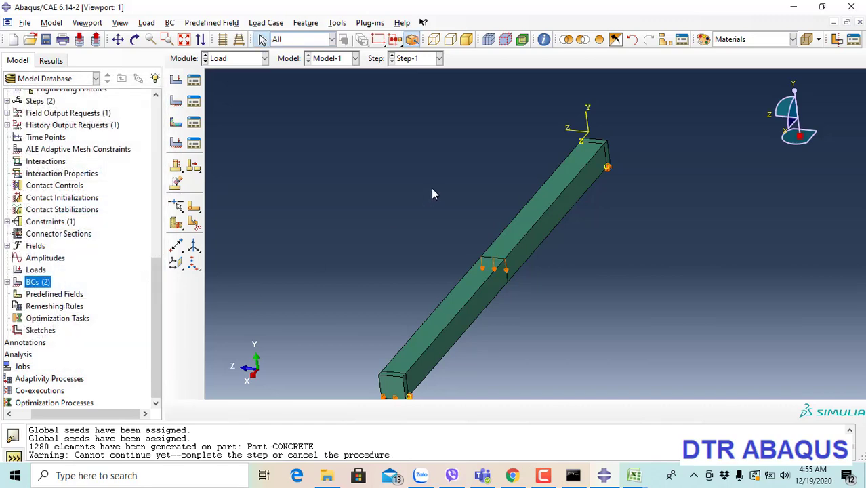
pyautogui.scroll(2, 433, 195)
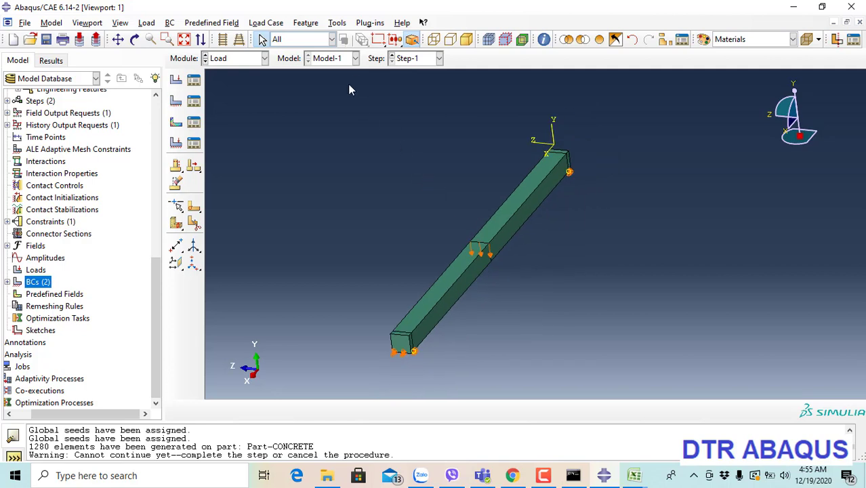
# Mesh both assembly instances, Part-CONCRETE-1 and Part-STEEL-WIRE-1, in the Mesh module
pyautogui.click(228, 59)
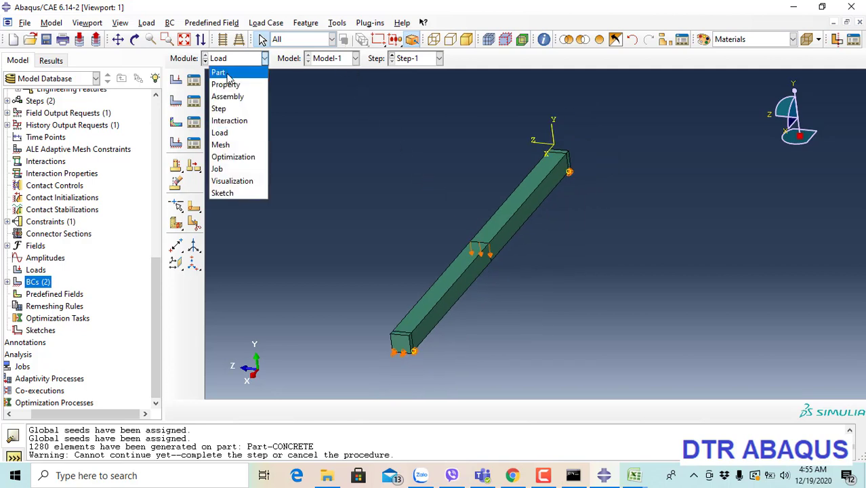
pyautogui.click(220, 145)
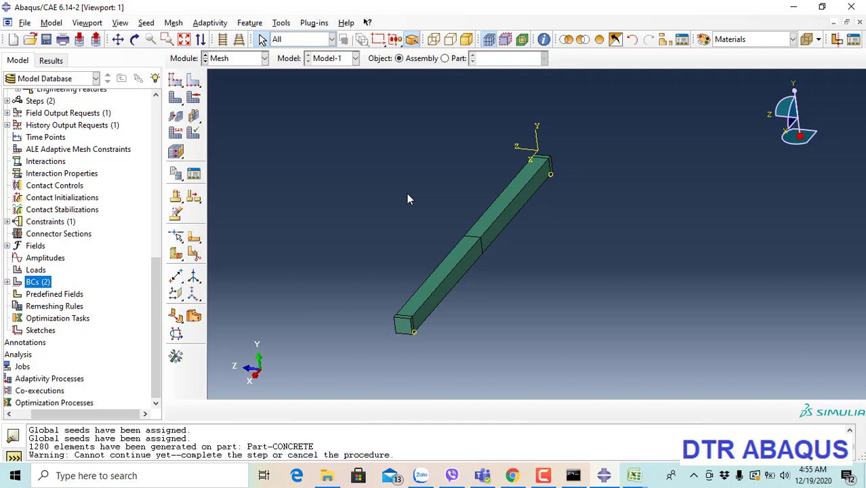
pyautogui.click(175, 80)
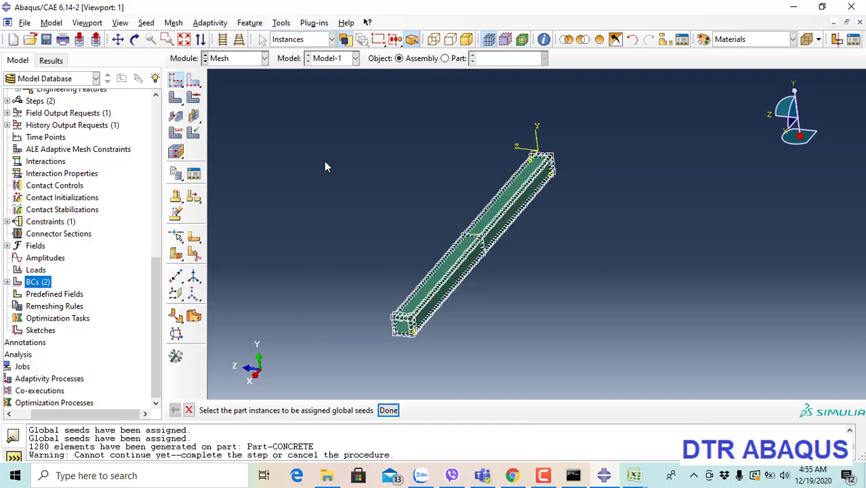
pyautogui.click(387, 410)
pyautogui.click(176, 99)
pyautogui.moveTo(329, 103); pyautogui.dragTo(634, 379)
pyautogui.middleClick(613, 344)
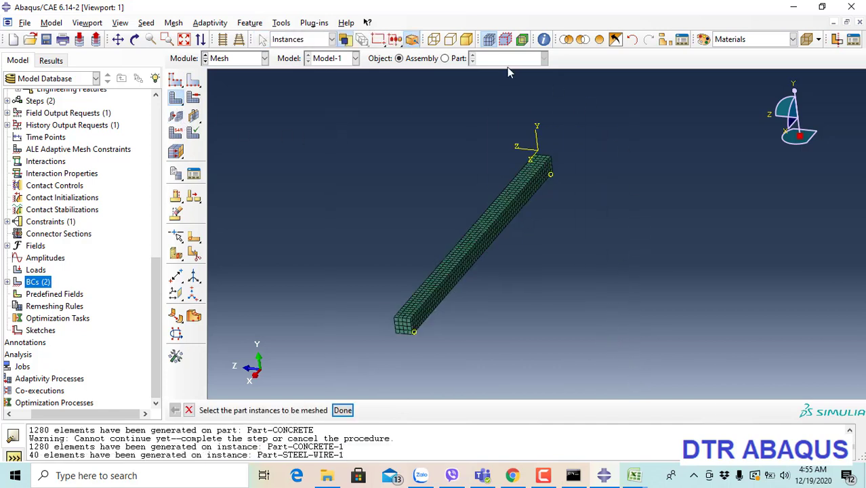
# Show the meshed beam in wireframe and inspect the steel wire inside the concrete mesh
pyautogui.click(434, 40)
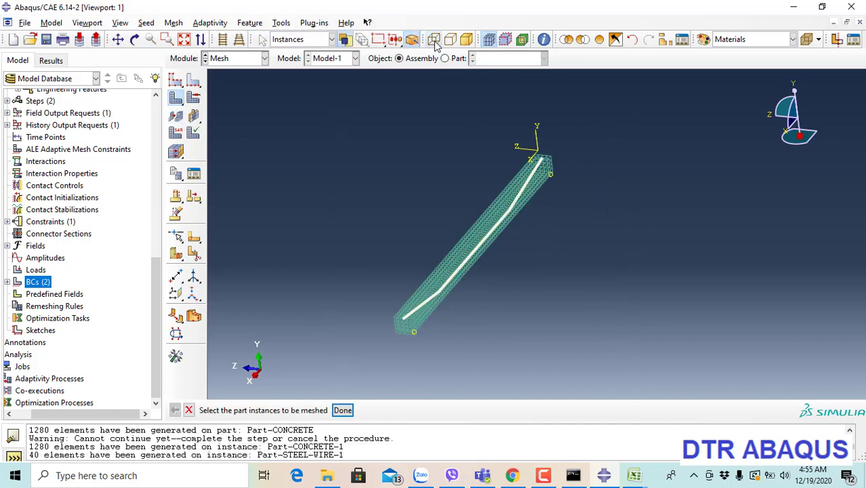
pyautogui.scroll(4, 462, 325)
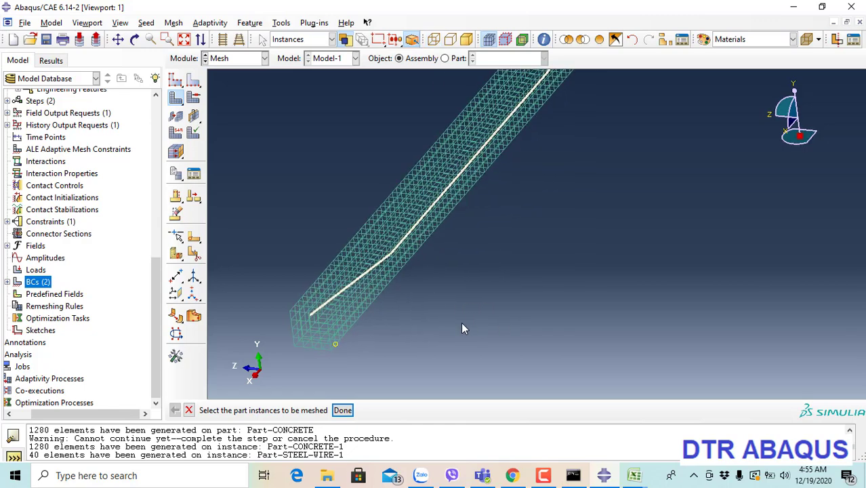
pyautogui.scroll(4, 322, 350)
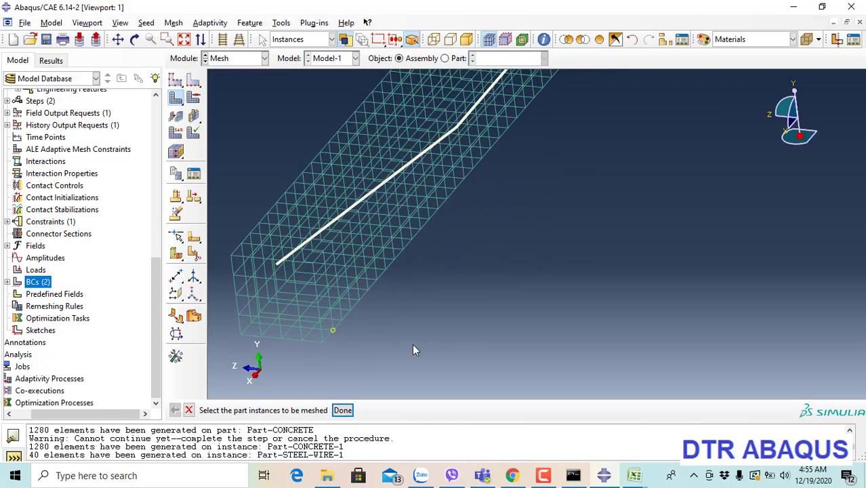
pyautogui.scroll(-6, 414, 348)
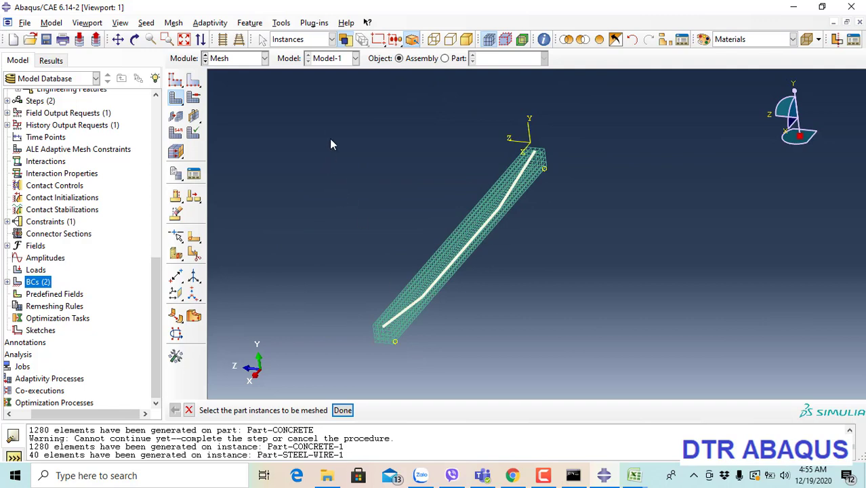
pyautogui.scroll(-1, 329, 132)
# Create a full analysis job named Job-STEELWIRE-POSTTENSION from Model-1 with the default job settings
pyautogui.click(238, 60)
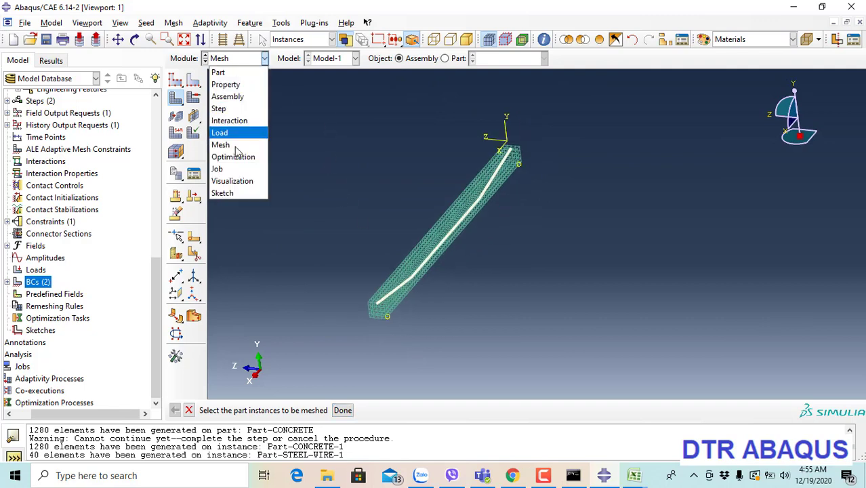
pyautogui.click(224, 169)
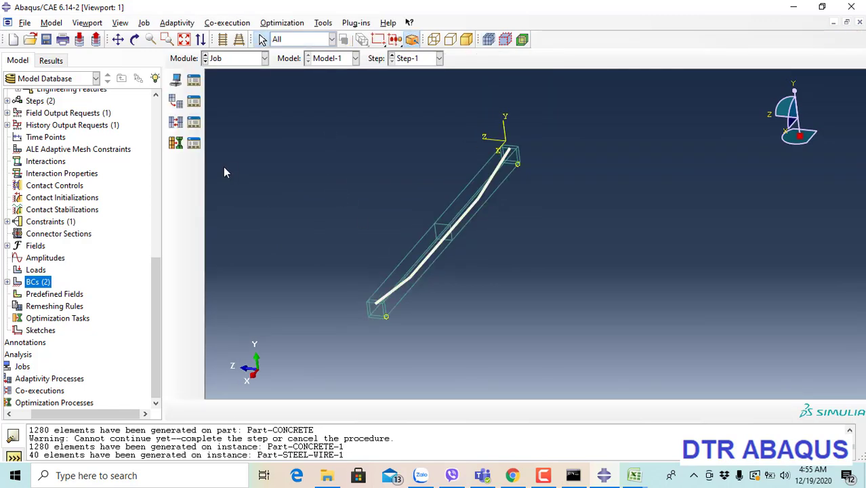
pyautogui.click(195, 82)
pyautogui.click(35, 248)
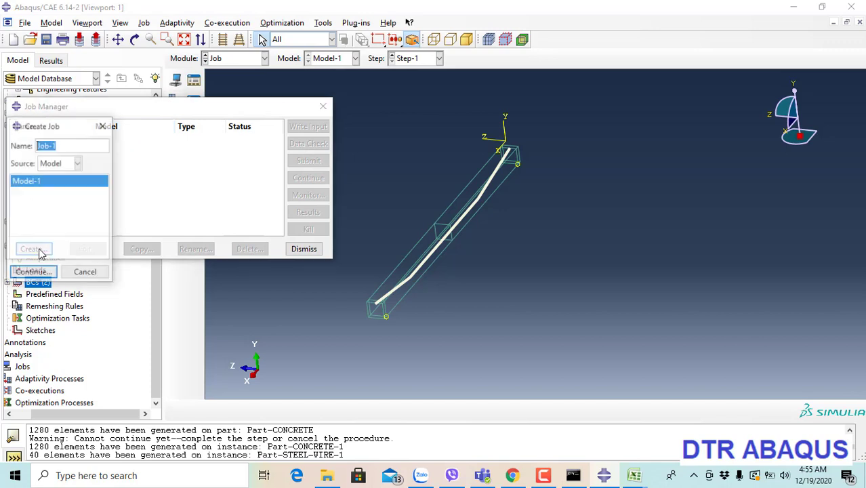
pyautogui.click(75, 146)
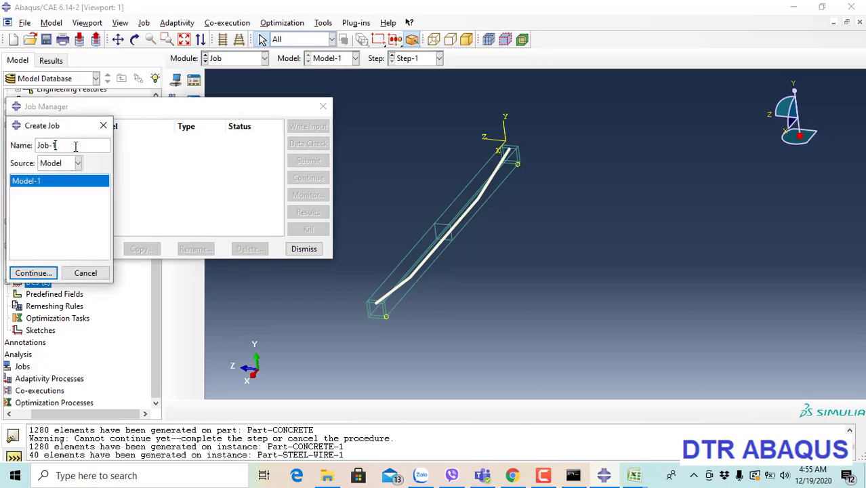
pyautogui.press('BackSpace')
pyautogui.write('-S')
pyautogui.write('TE')
pyautogui.write('ELWIRE')
pyautogui.write('-')
pyautogui.write('p')
pyautogui.write('POST')
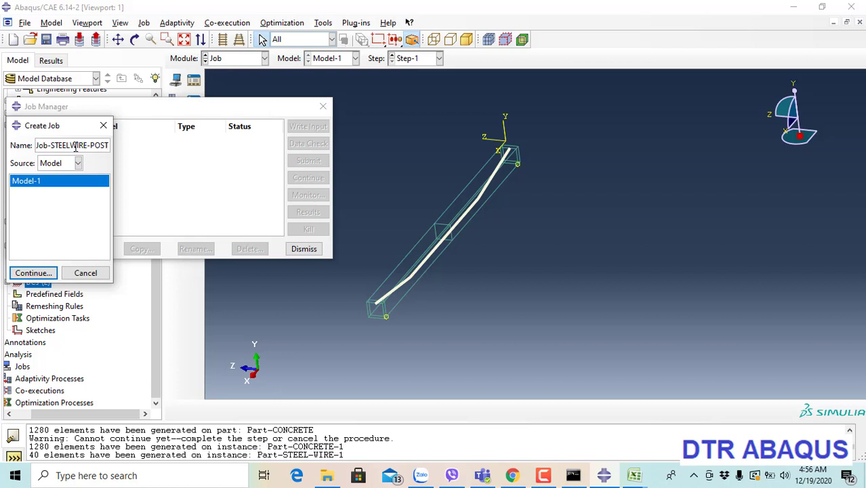
pyautogui.write('TENSION')
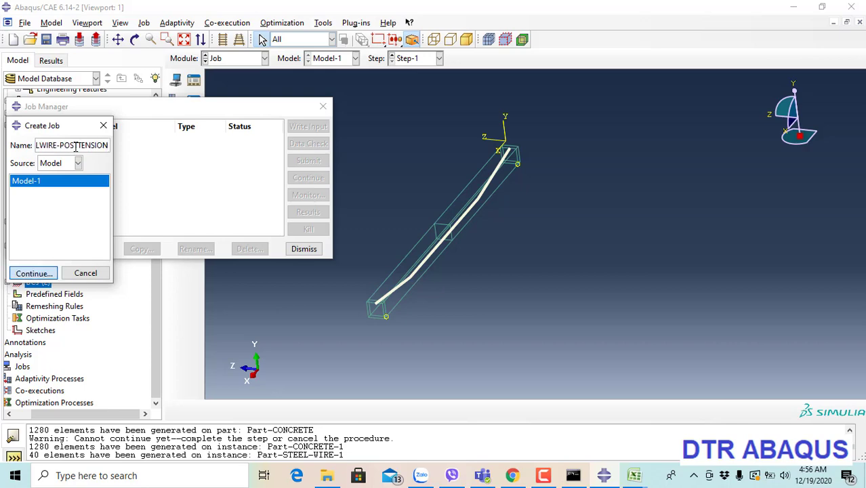
pyautogui.press('Return')
pyautogui.click(82, 370)
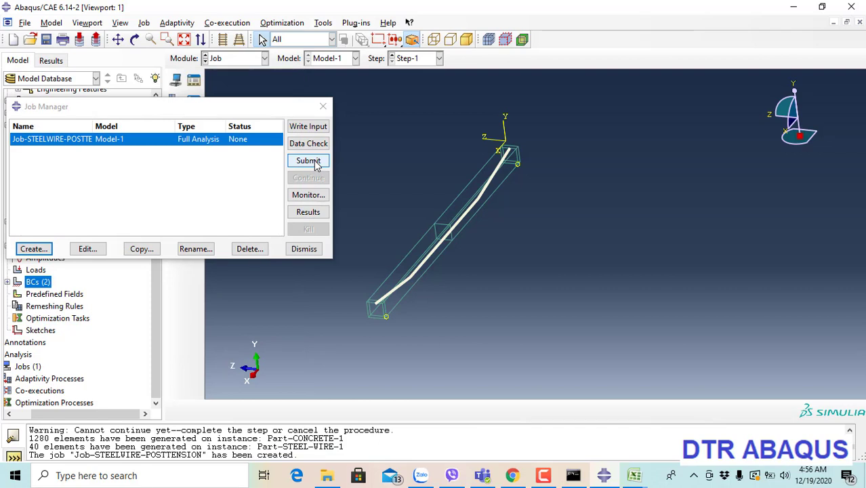
# Submit Job-STEELWIRE-POSTTENSION for analysis and review its errors in the job monitor
pyautogui.click(313, 164)
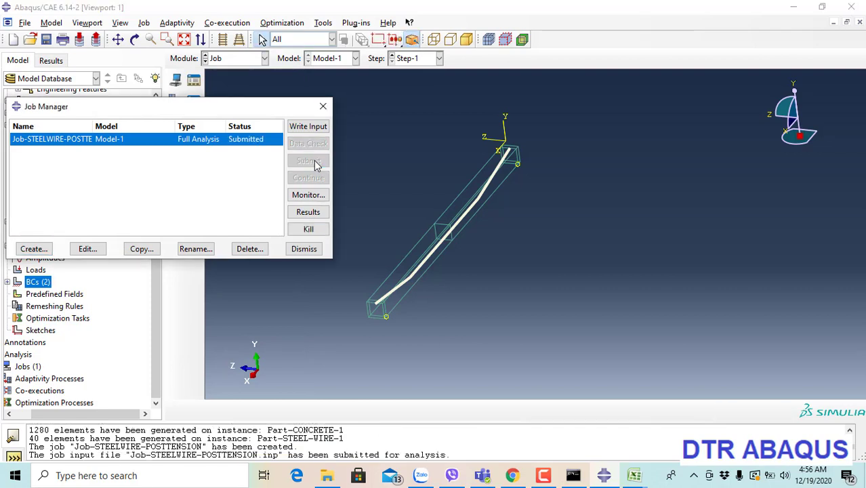
pyautogui.click(315, 196)
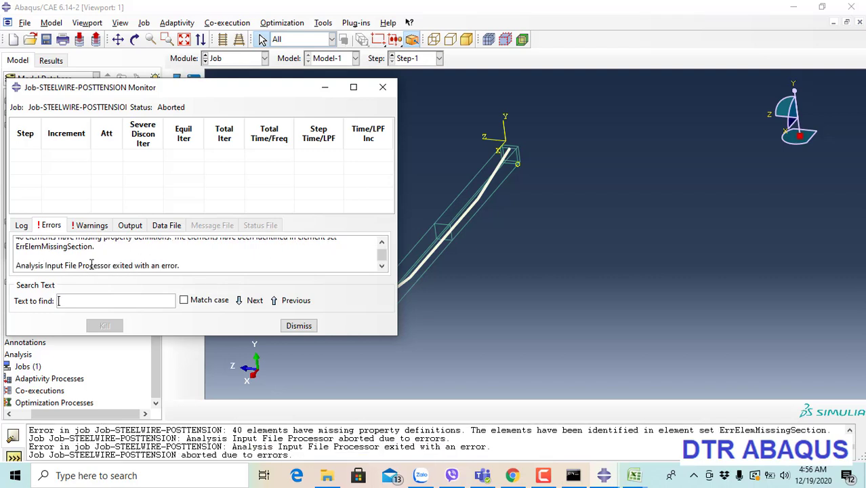
pyautogui.click(383, 87)
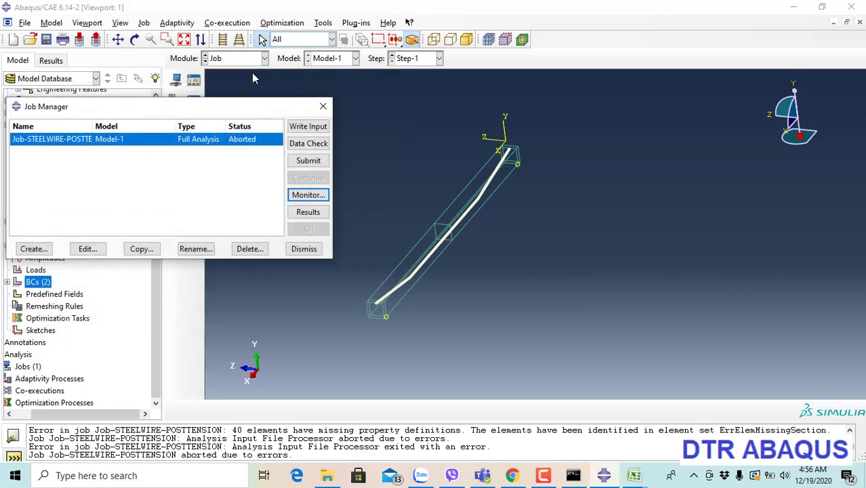
# Redefine the region of Part-STEEL-WIRE's Section-STEEL-WIRE assignment as a new set containing all wire segments
pyautogui.click(256, 60)
pyautogui.click(227, 86)
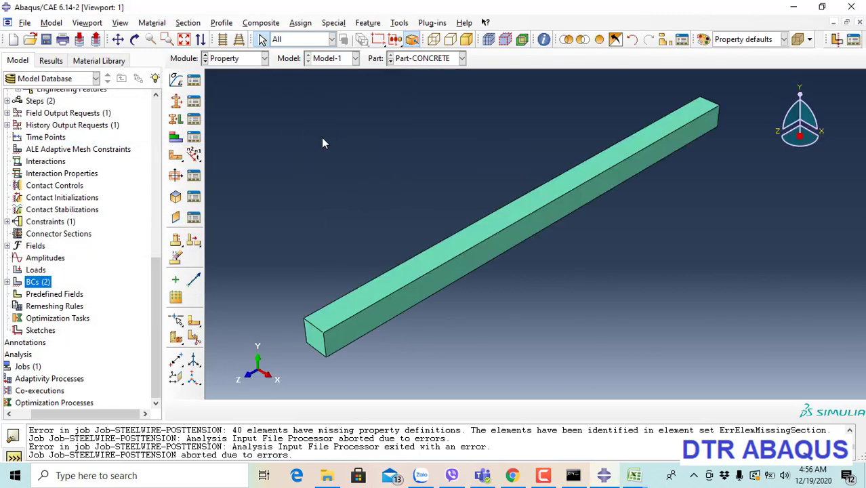
pyautogui.click(434, 60)
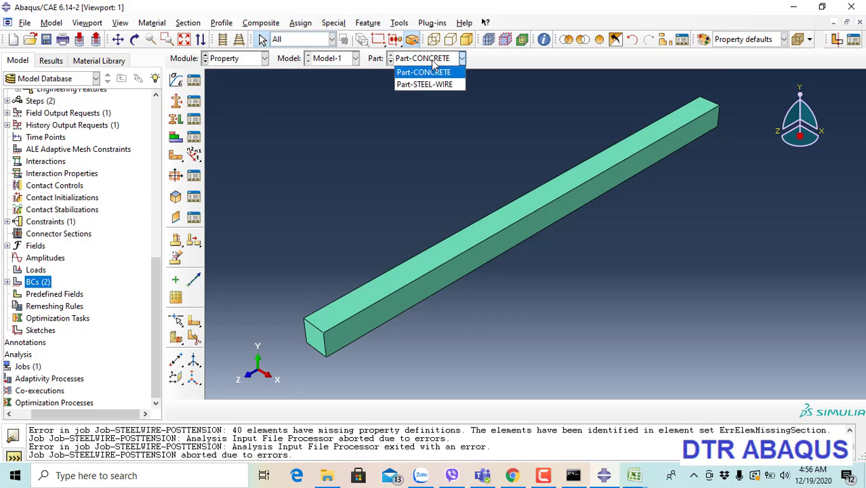
pyautogui.click(427, 83)
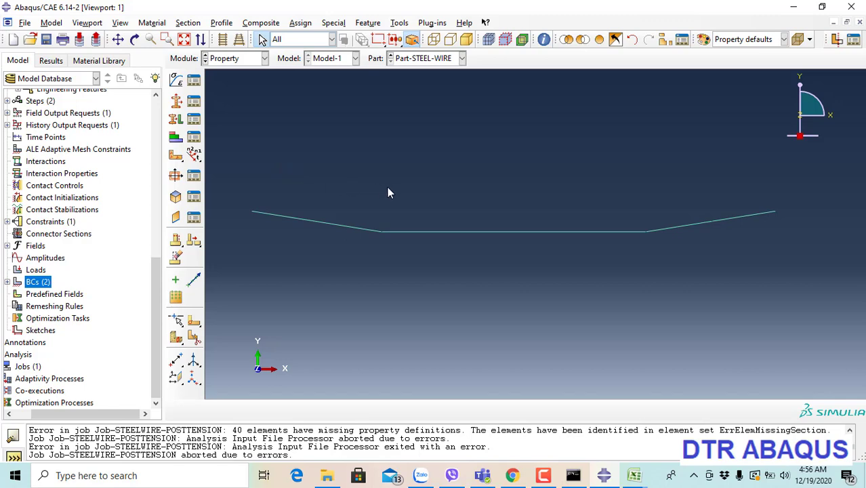
pyautogui.scroll(-1, 398, 195)
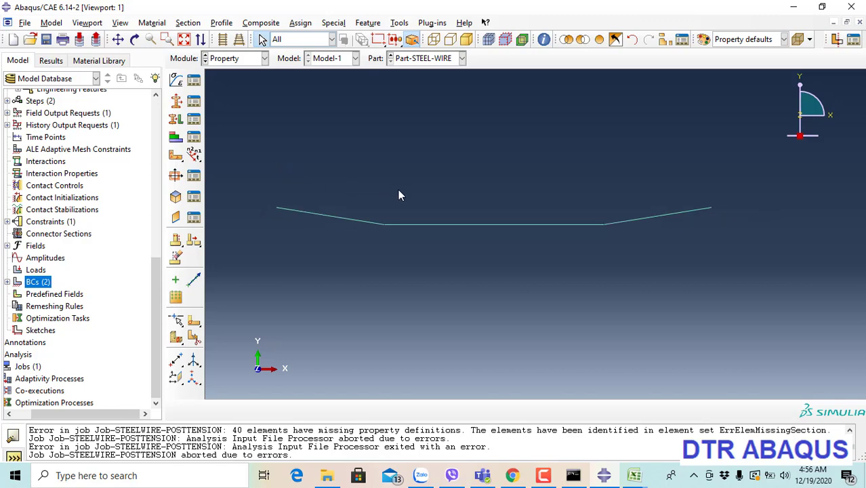
pyautogui.scroll(10, 76, 244)
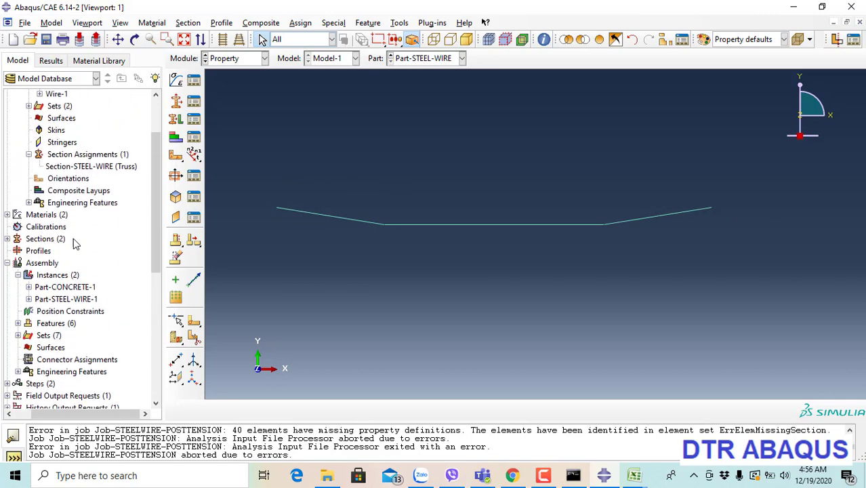
pyautogui.scroll(1, 76, 245)
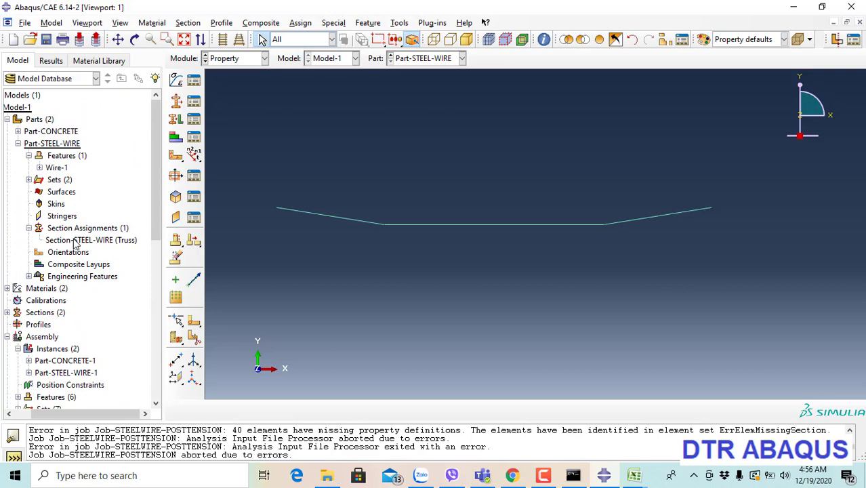
pyautogui.click(76, 240)
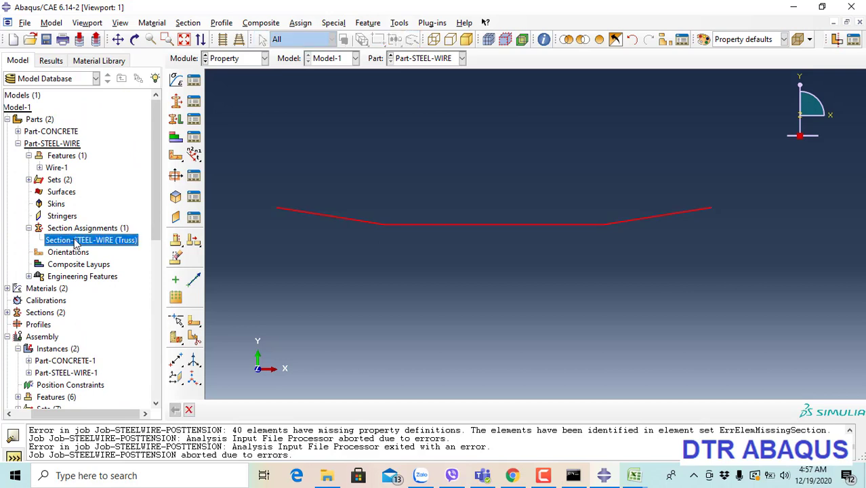
pyautogui.doubleClick(76, 242)
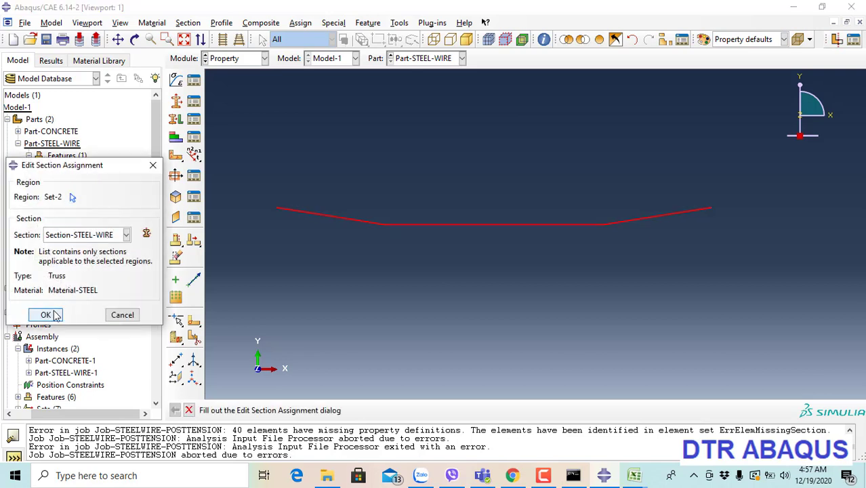
pyautogui.click(74, 196)
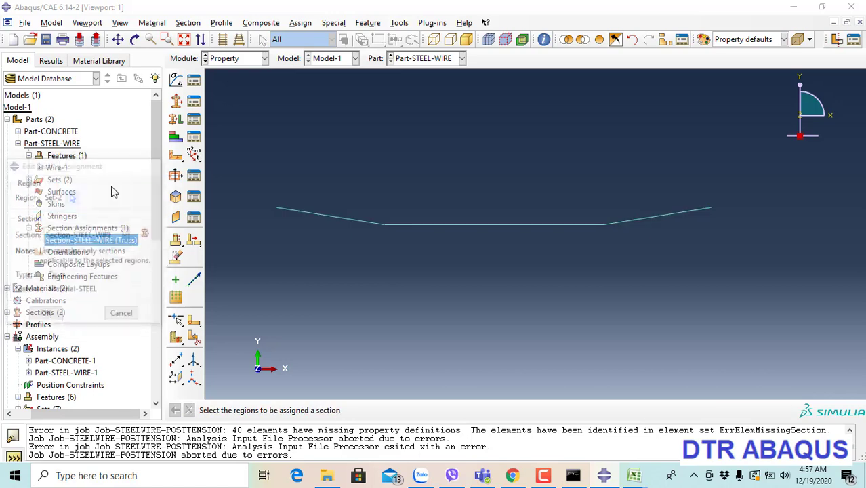
pyautogui.click(201, 267)
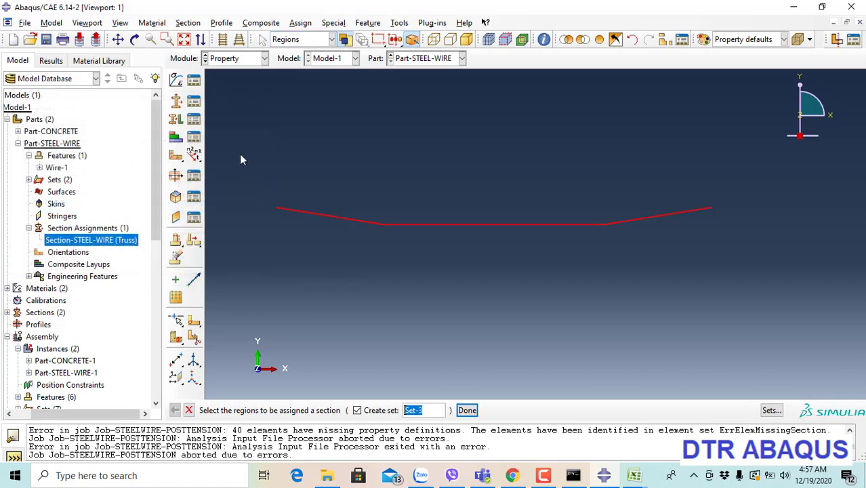
pyautogui.moveTo(237, 149); pyautogui.dragTo(758, 269)
pyautogui.click(467, 409)
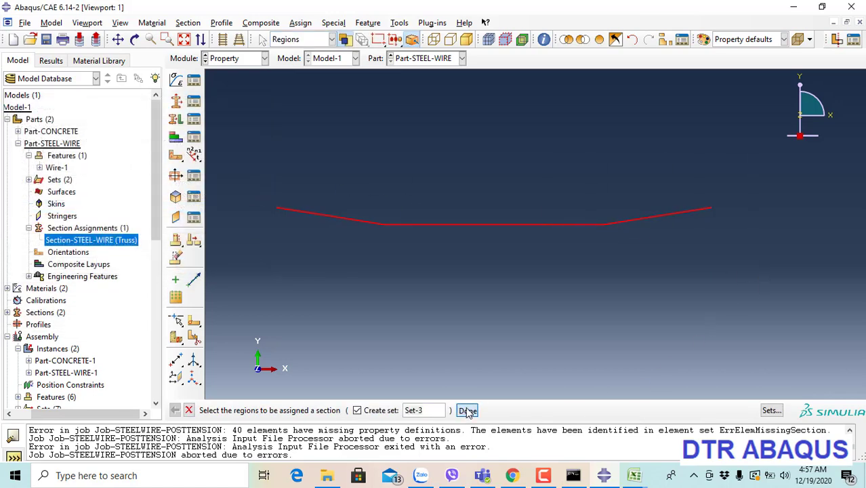
pyautogui.click(44, 315)
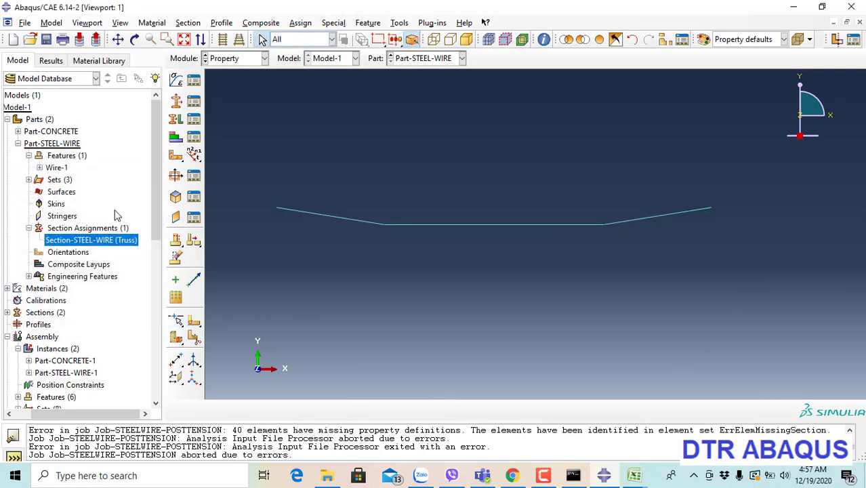
# Check the region and section of Part-CONCRETE's Section-CONCRETE assignment
pyautogui.click(19, 132)
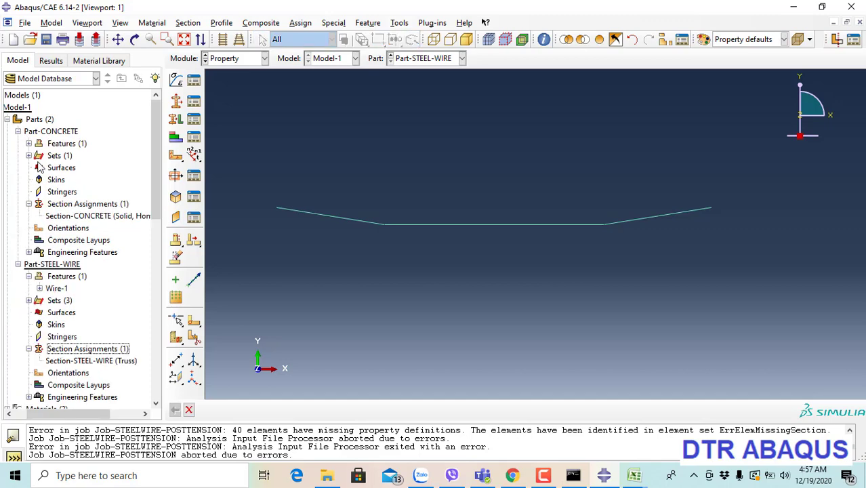
pyautogui.click(64, 218)
pyautogui.doubleClick(64, 217)
pyautogui.scroll(-2, 442, 219)
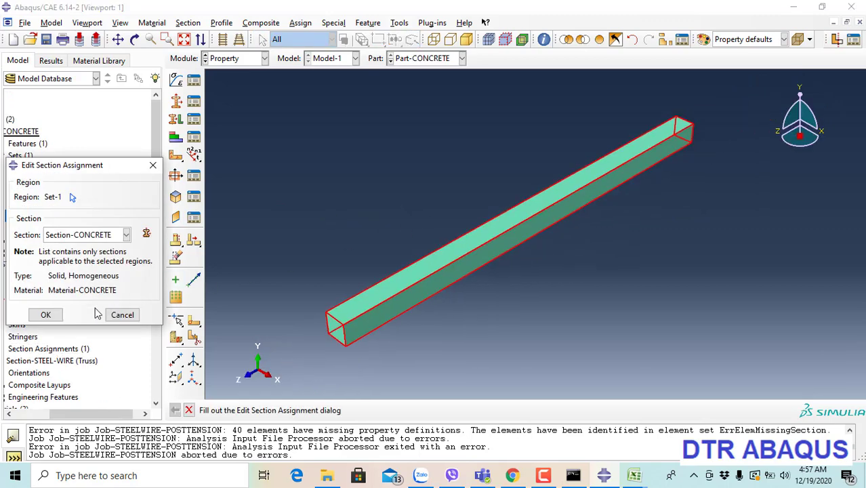
pyautogui.click(54, 317)
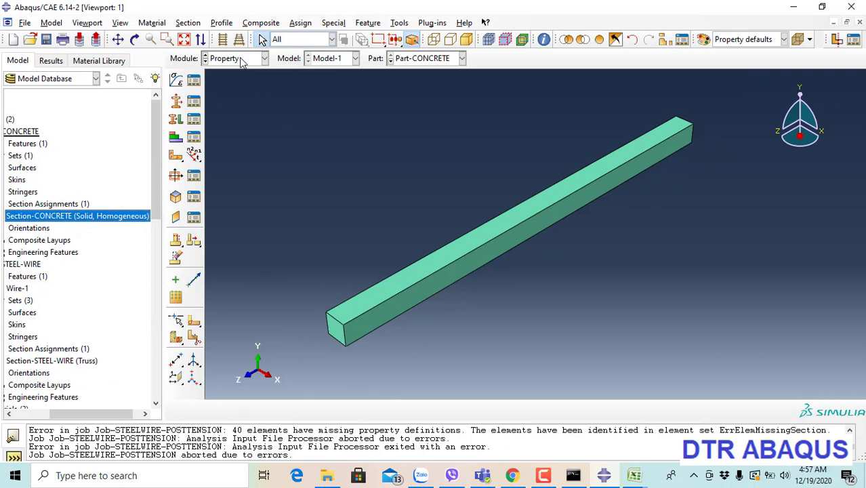
# Resubmit Job-STEELWIRE-POSTTENSION for analysis, overwriting its existing job files, and close the job manager
pyautogui.click(242, 60)
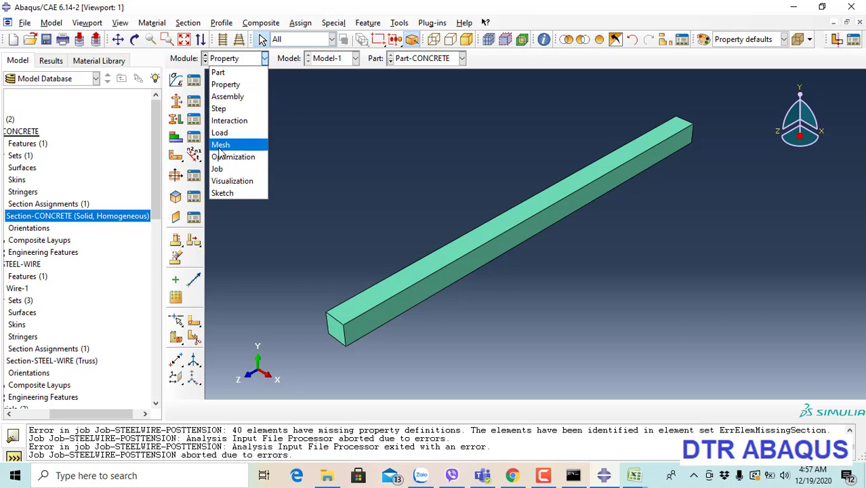
pyautogui.click(218, 168)
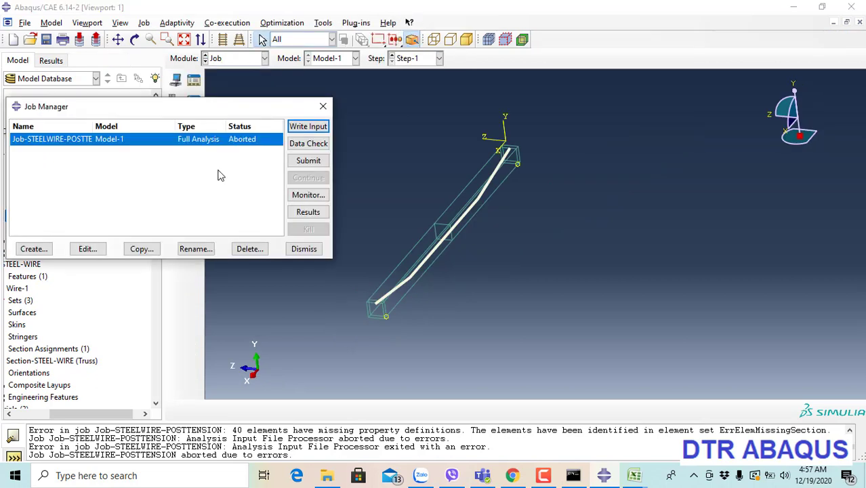
pyautogui.click(308, 161)
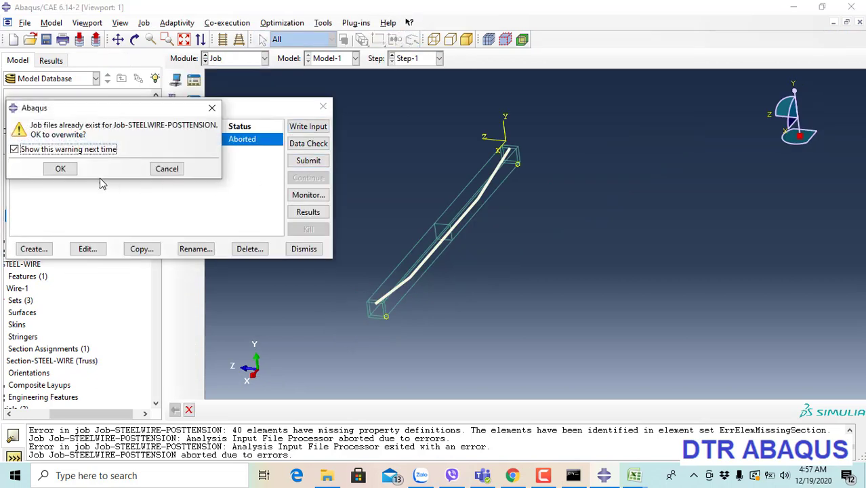
pyautogui.click(59, 169)
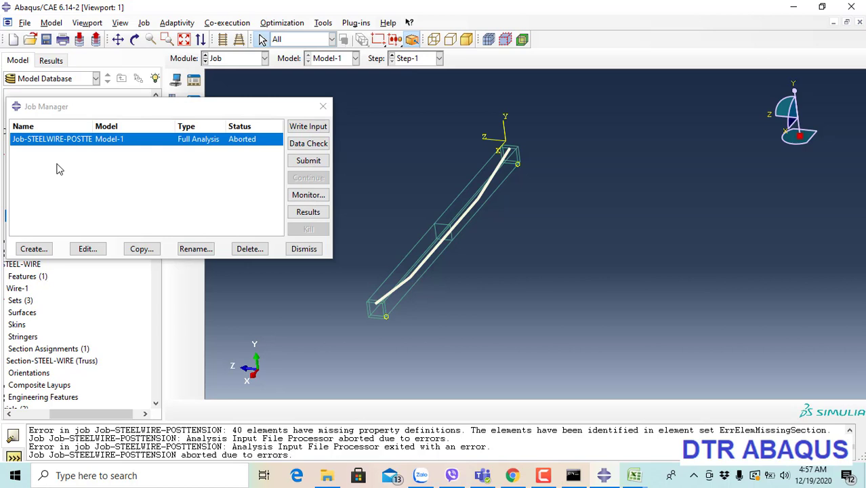
pyautogui.click(323, 107)
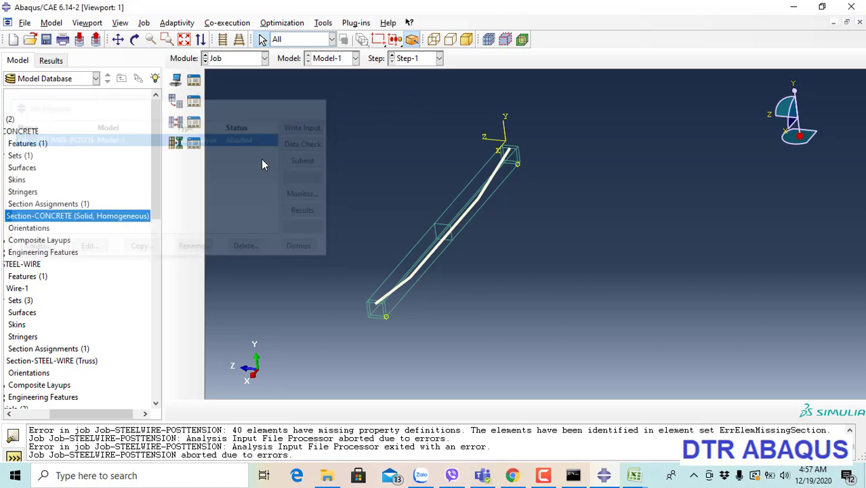
# Widen the model tree and delete the Part-STEEL-WIRE-1 instance from the assembly
pyautogui.moveTo(91, 413); pyautogui.dragTo(57, 413)
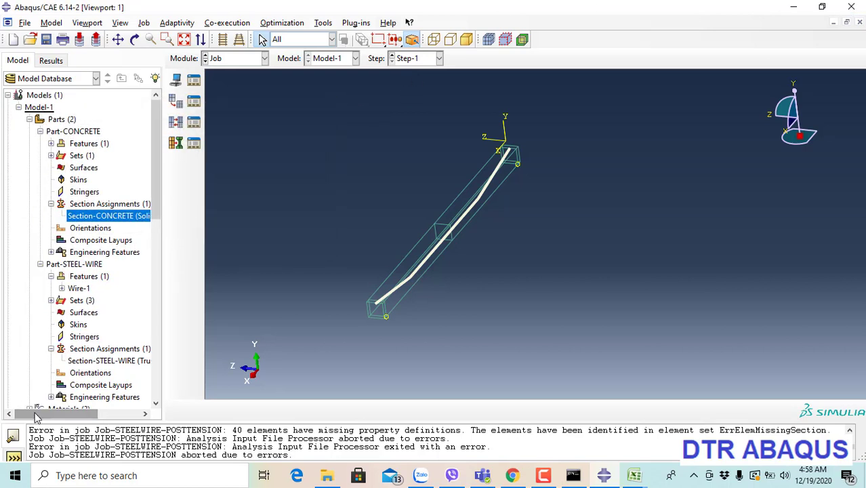
pyautogui.moveTo(164, 364); pyautogui.dragTo(250, 369)
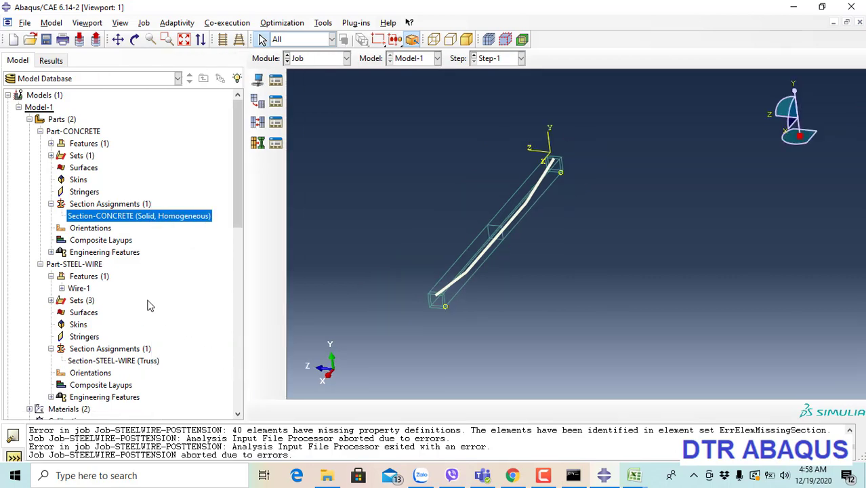
pyautogui.scroll(-4, 148, 304)
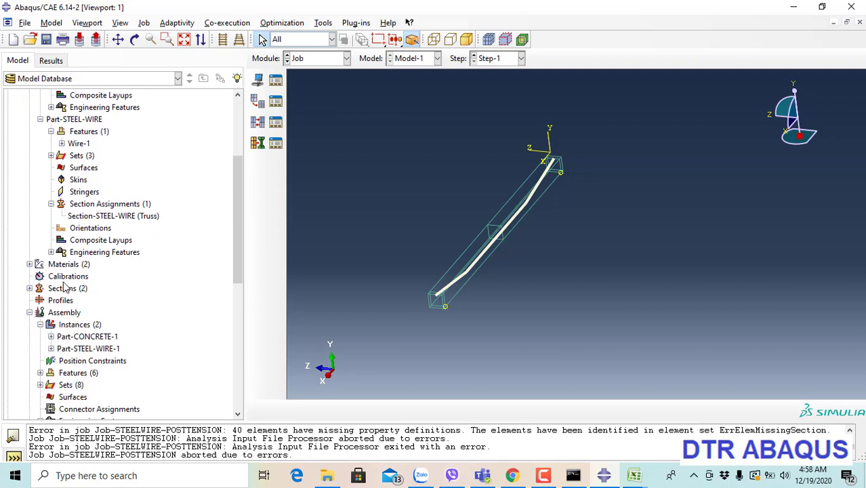
pyautogui.click(86, 349)
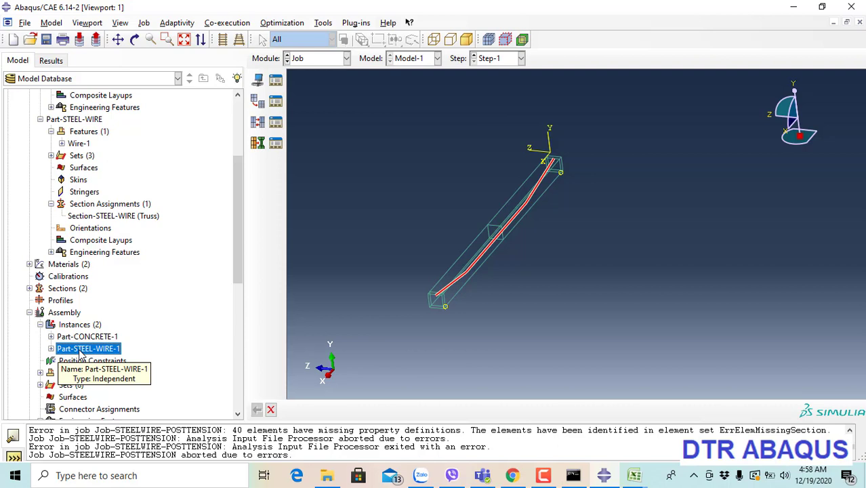
pyautogui.press('Delete')
pyautogui.press('Tab')
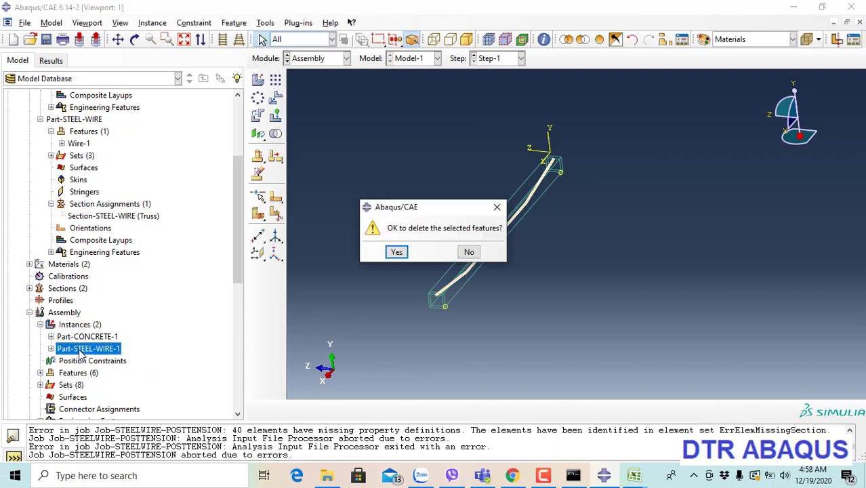
pyautogui.press('Return')
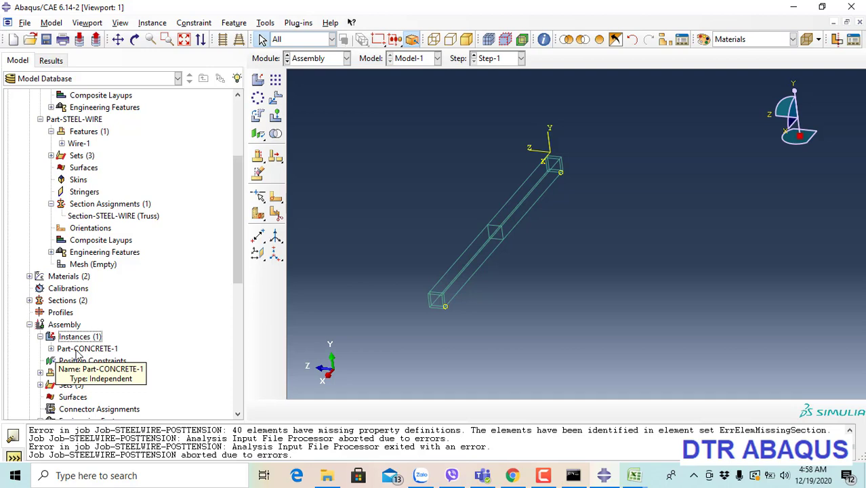
# Create a dependent instance of Part-STEEL-WIRE, auto-offset from other instances, and display the assembly shaded
pyautogui.doubleClick(78, 337)
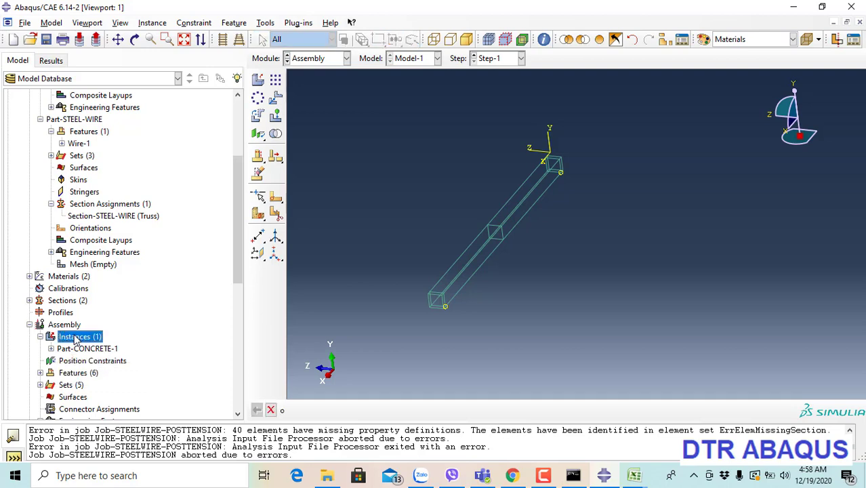
pyautogui.click(44, 145)
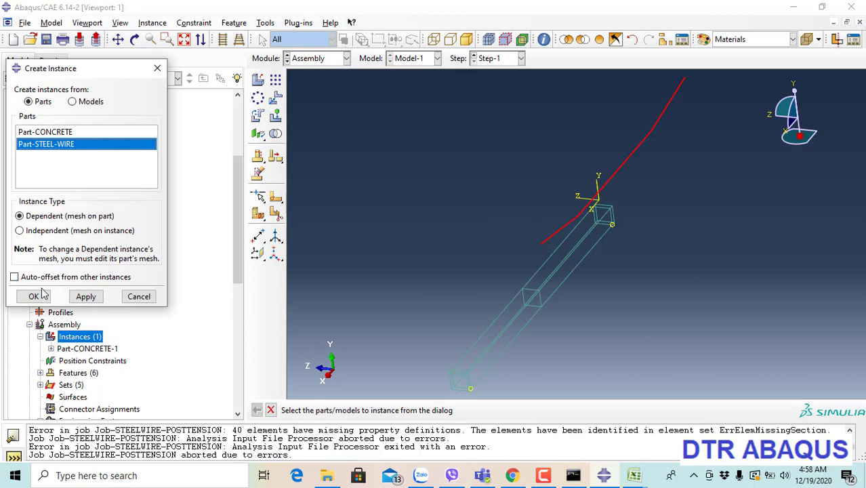
pyautogui.click(14, 277)
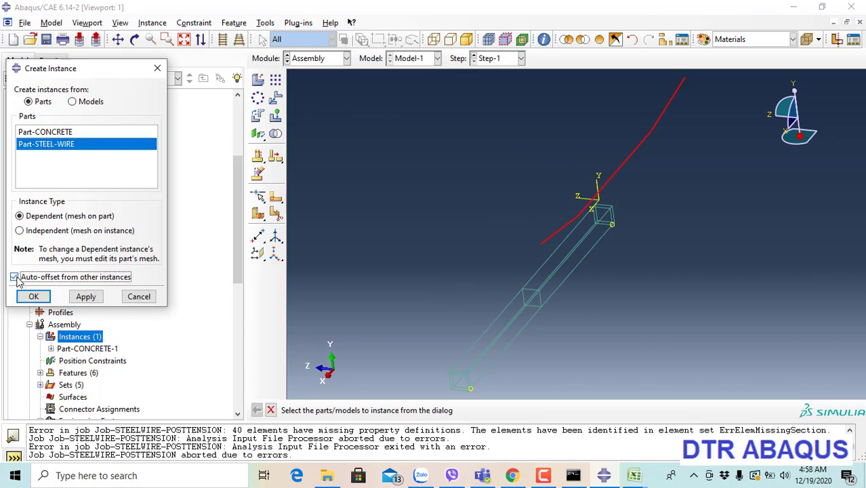
pyautogui.click(34, 298)
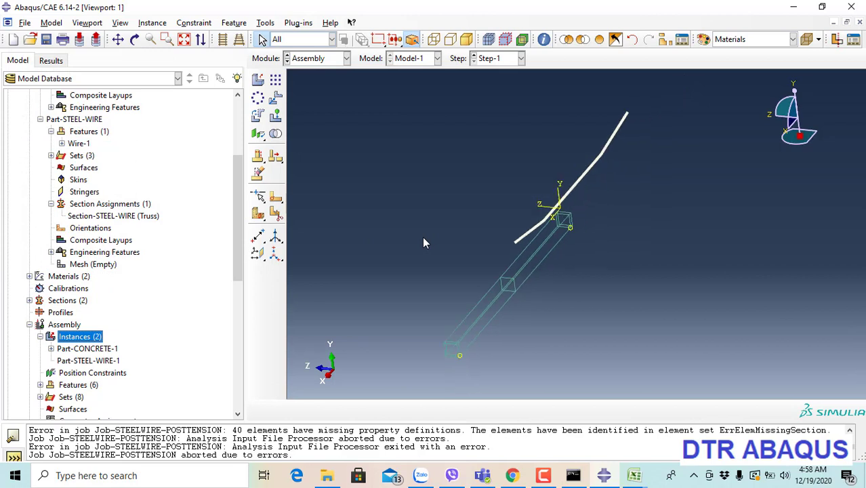
pyautogui.scroll(2, 422, 230)
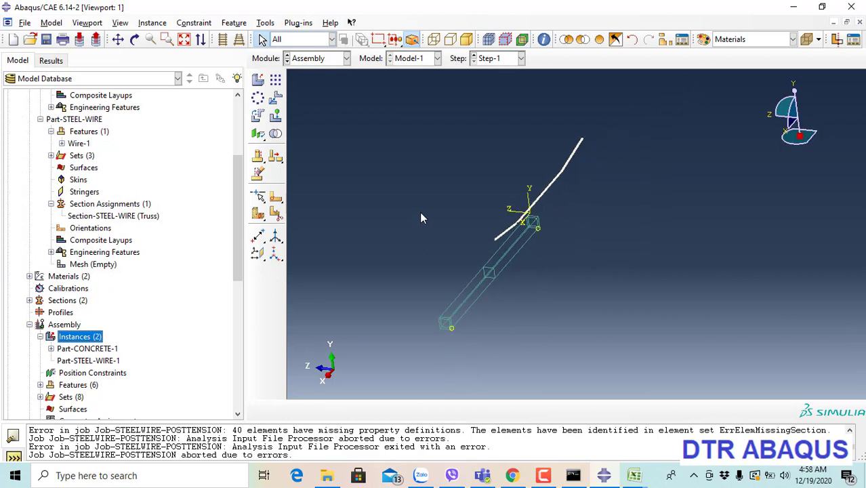
pyautogui.click(468, 39)
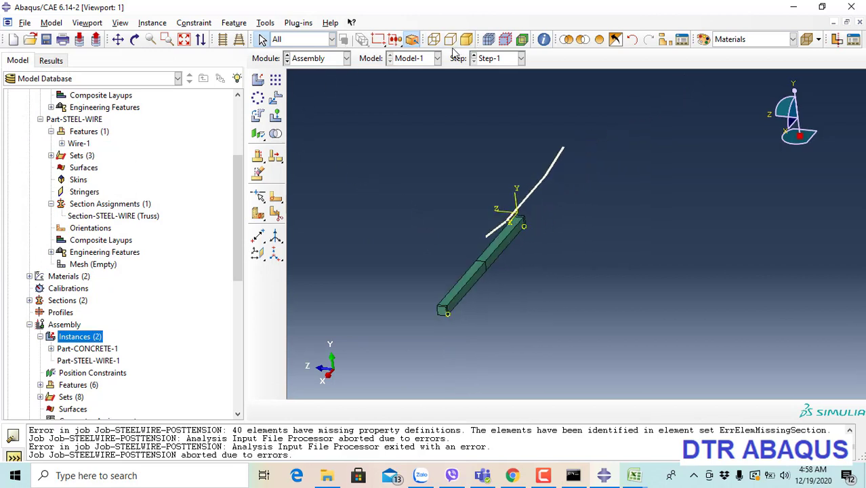
# Translate both instances together from the midpoint of the beam's near-end top edge to the origin 0,0,0
pyautogui.click(275, 98)
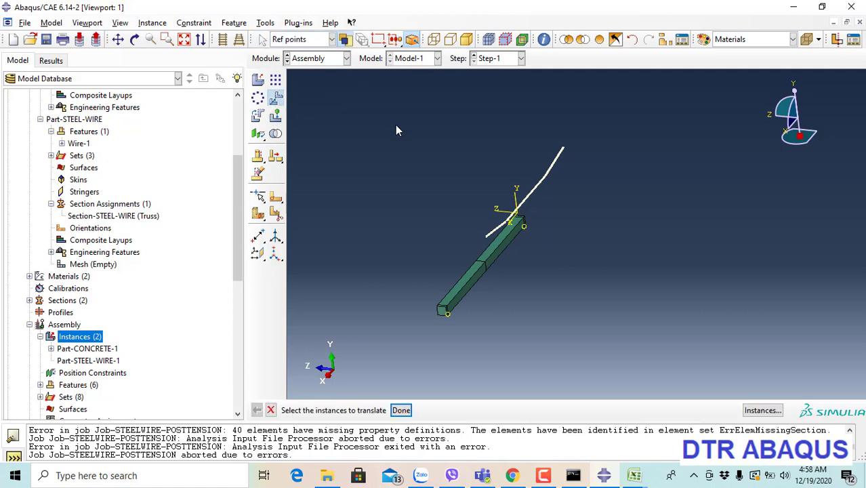
pyautogui.moveTo(407, 93); pyautogui.dragTo(638, 353)
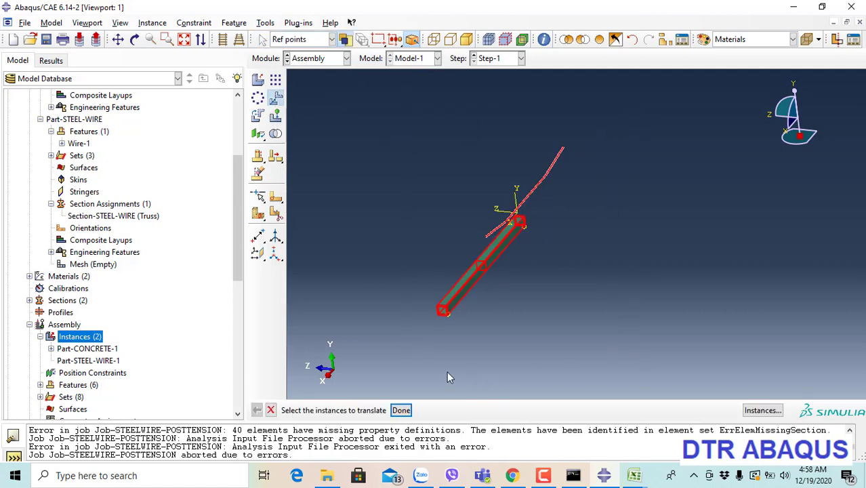
pyautogui.click(401, 409)
pyautogui.scroll(-5, 437, 333)
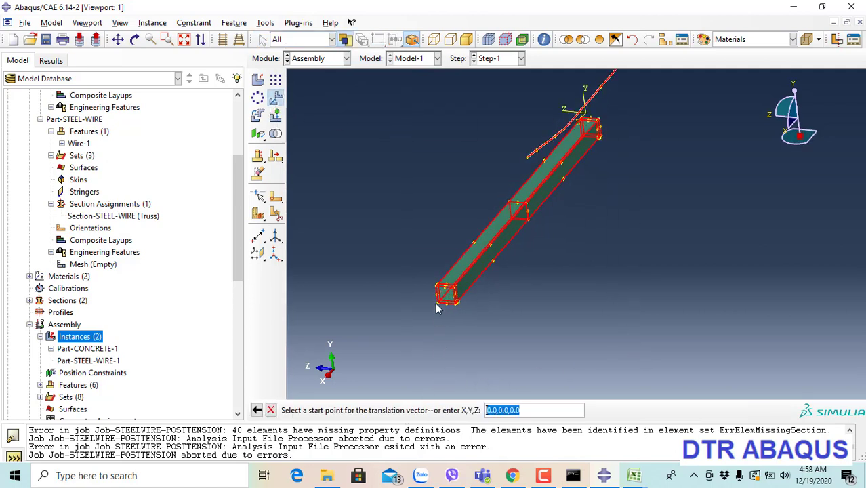
pyautogui.scroll(-3, 436, 308)
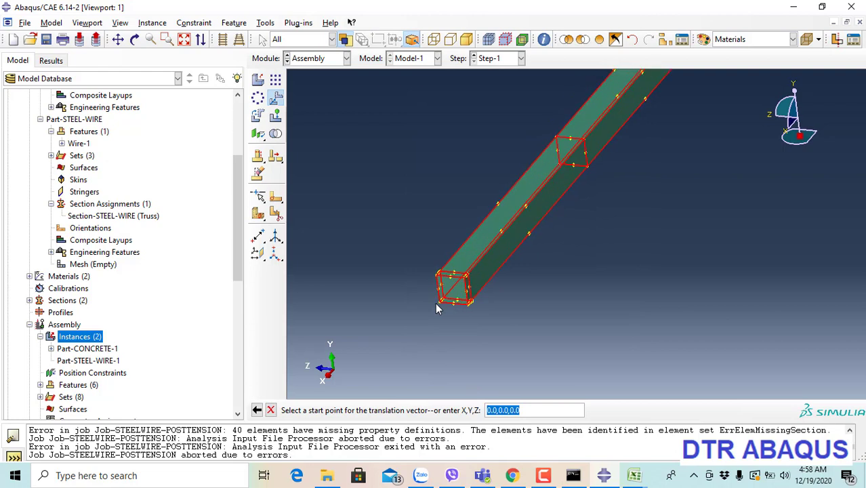
pyautogui.click(452, 271)
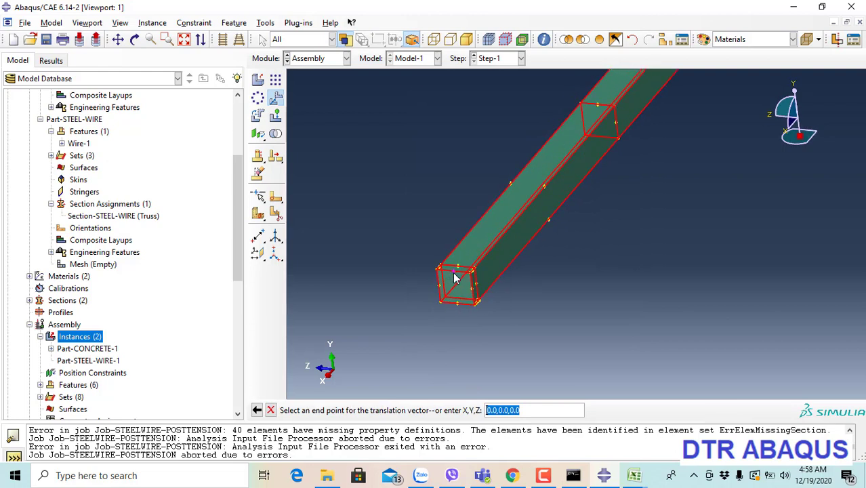
pyautogui.click(575, 340)
pyautogui.click(364, 410)
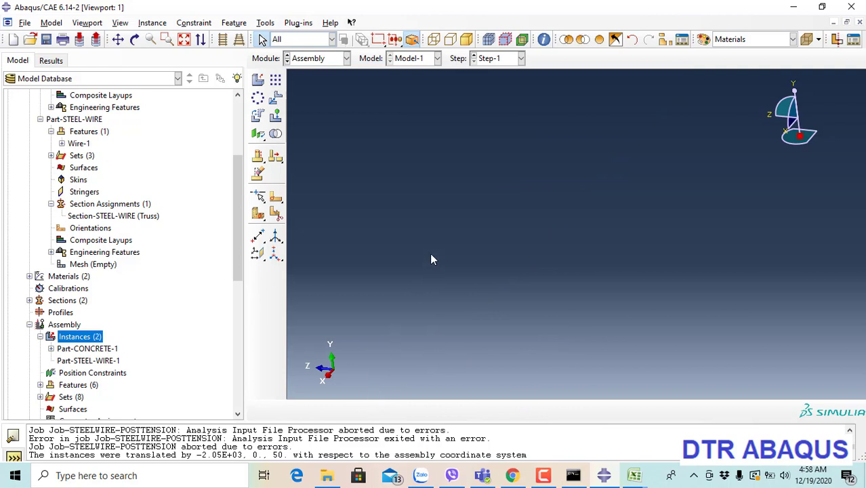
# Translate Part-STEEL-WIRE-1 from its near end point to the midpoint of the beam's near-end top edge and display the assembly in wireframe
pyautogui.click(184, 40)
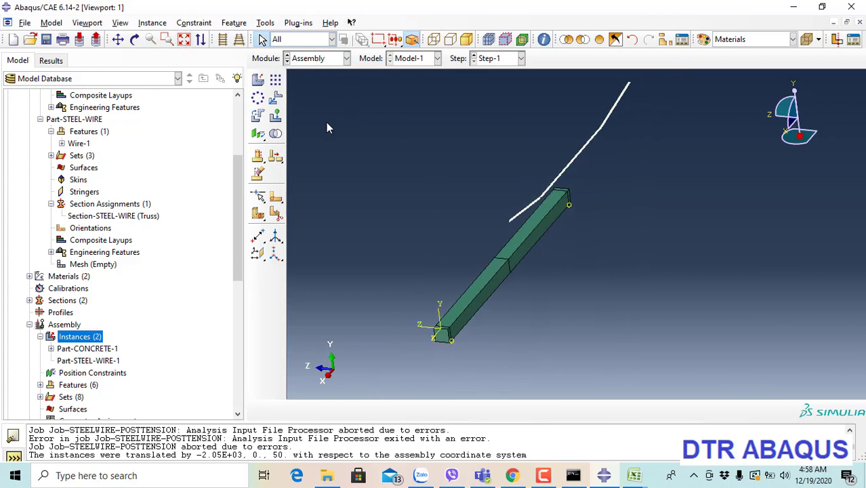
pyautogui.click(276, 100)
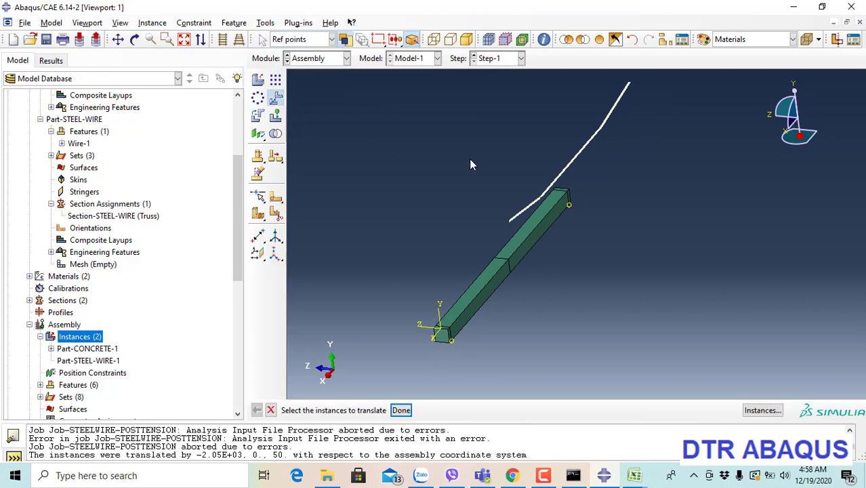
pyautogui.click(554, 181)
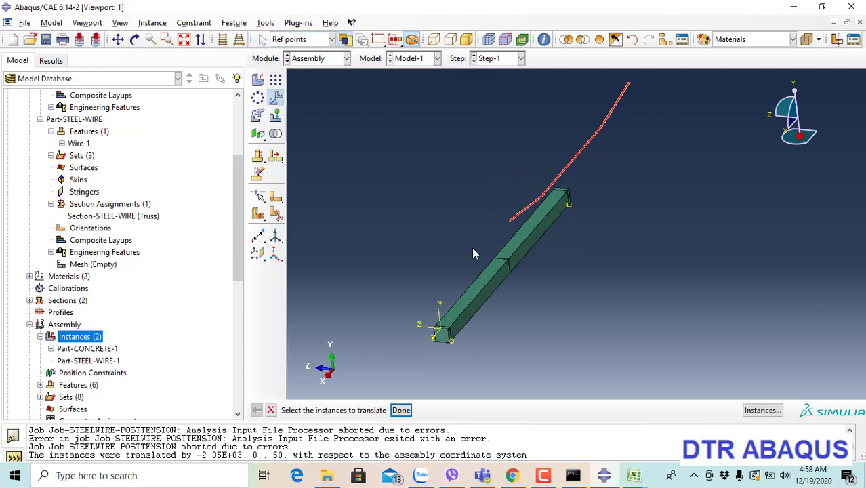
pyautogui.click(401, 410)
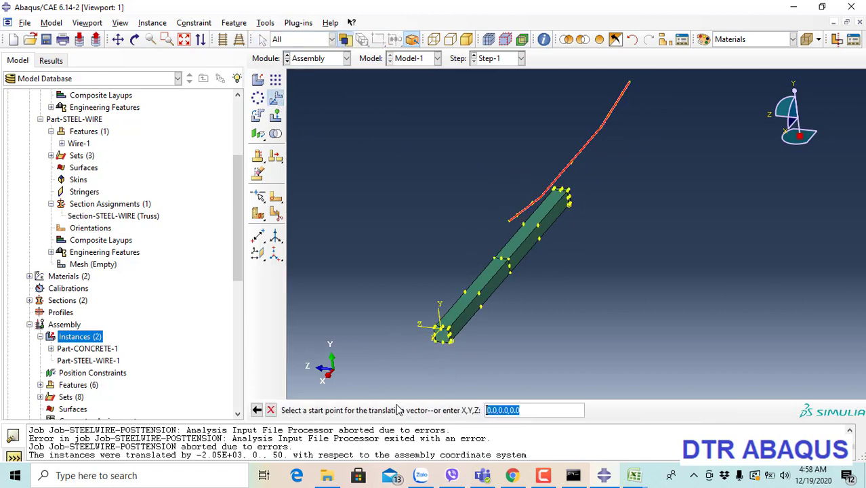
pyautogui.click(509, 220)
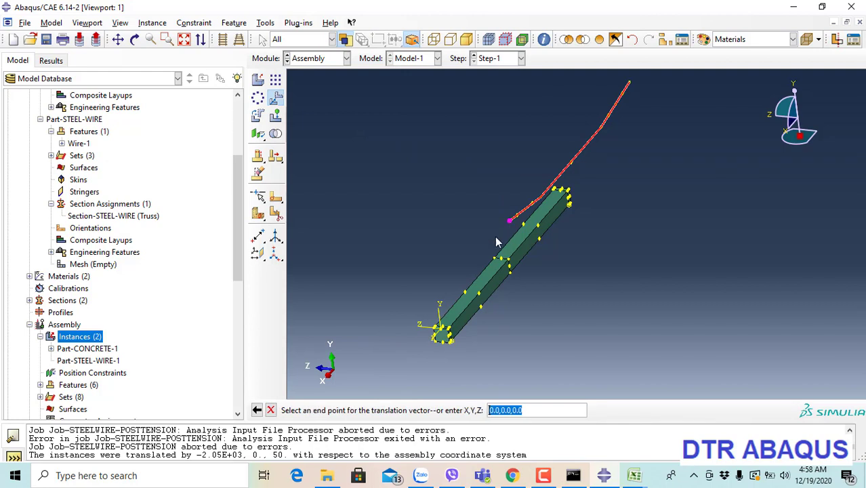
pyautogui.click(442, 336)
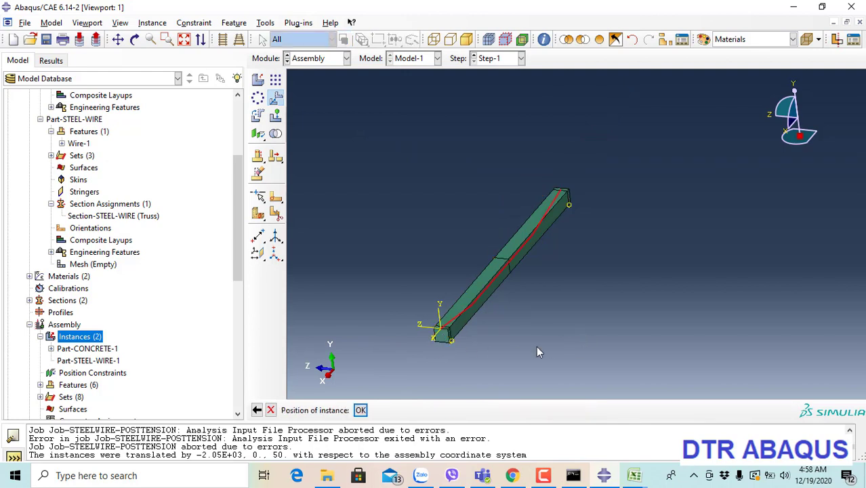
pyautogui.click(358, 411)
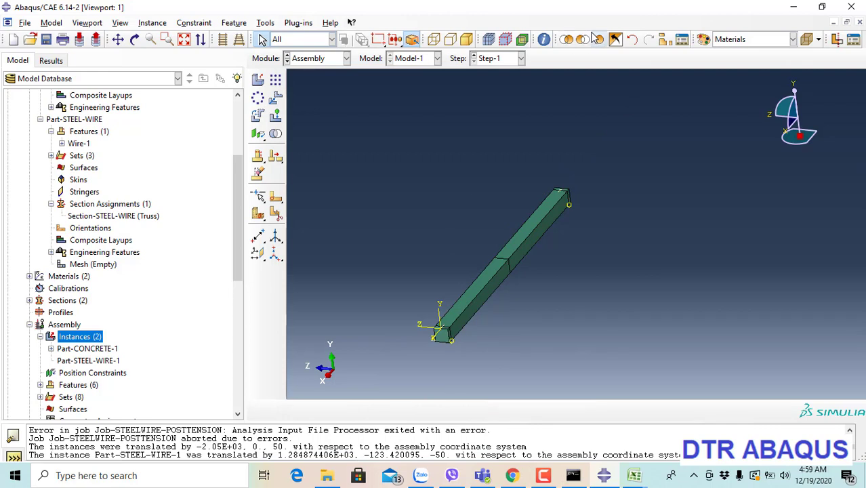
pyautogui.click(434, 39)
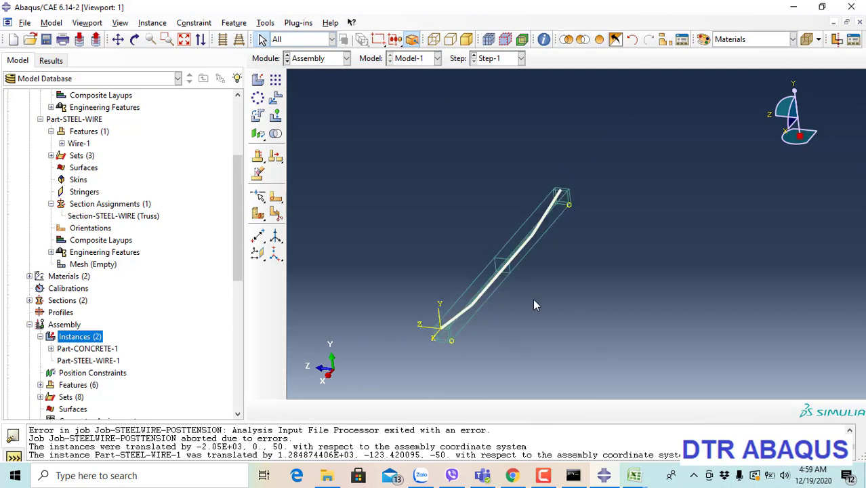
pyautogui.scroll(5, 526, 303)
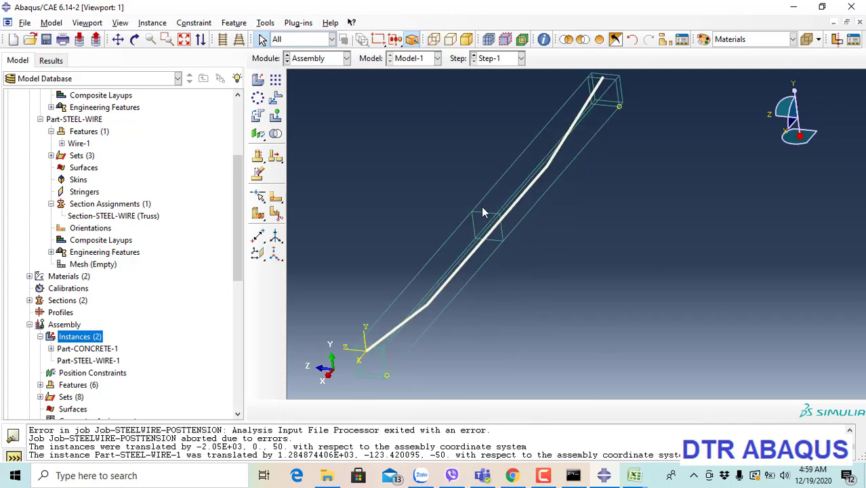
pyautogui.scroll(-2, 488, 202)
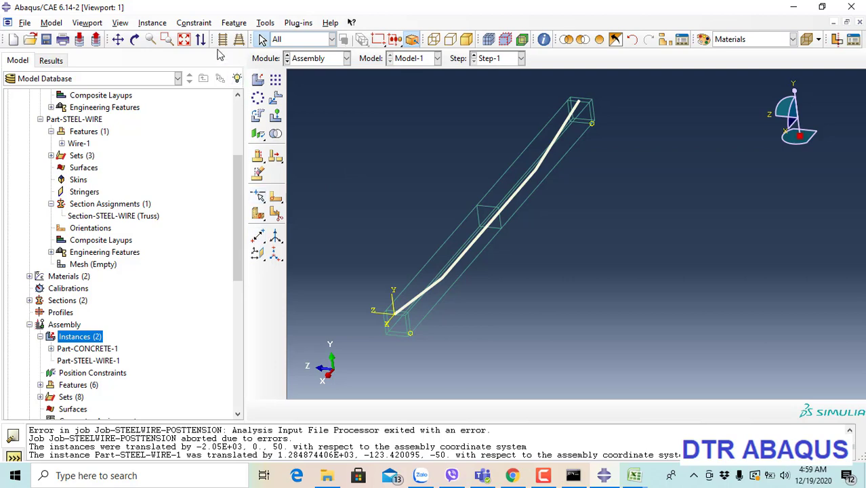
# Query the distance from the steel wire's near end point at the origin to its far end point
pyautogui.click(264, 23)
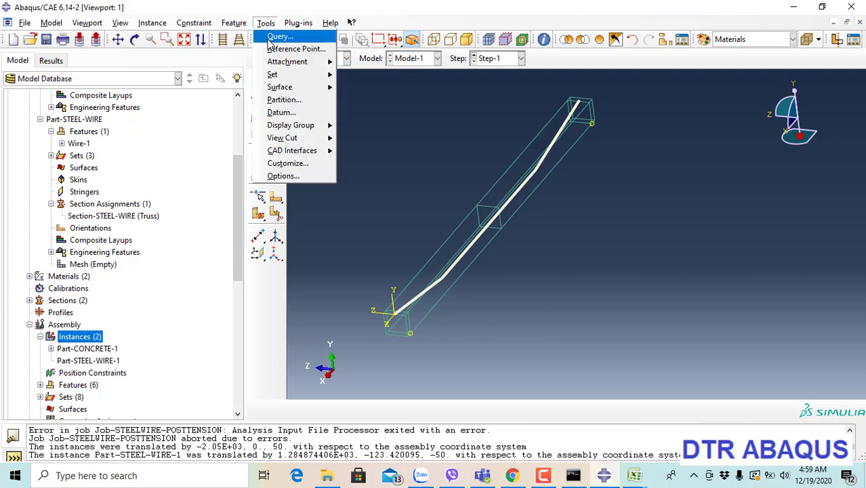
pyautogui.click(279, 35)
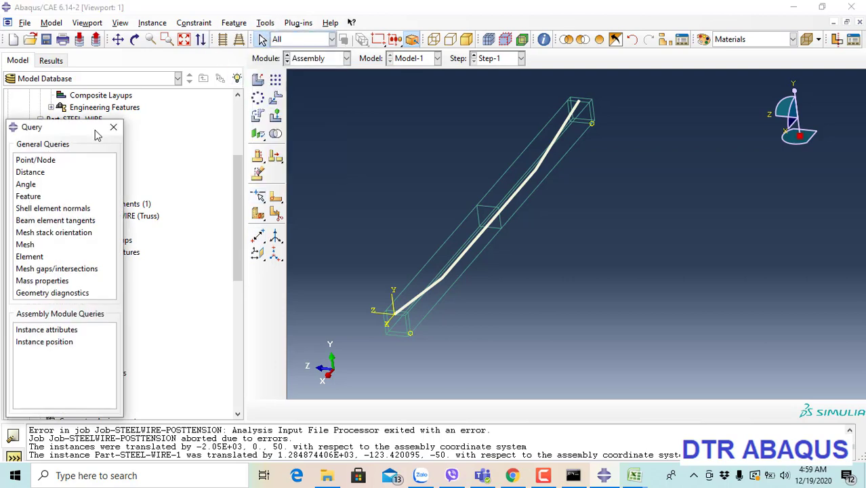
pyautogui.click(42, 174)
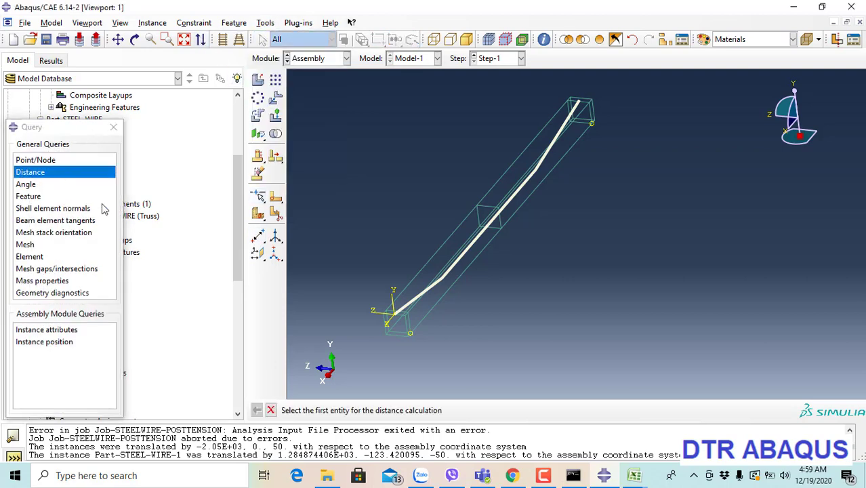
pyautogui.click(393, 313)
pyautogui.scroll(3, 584, 103)
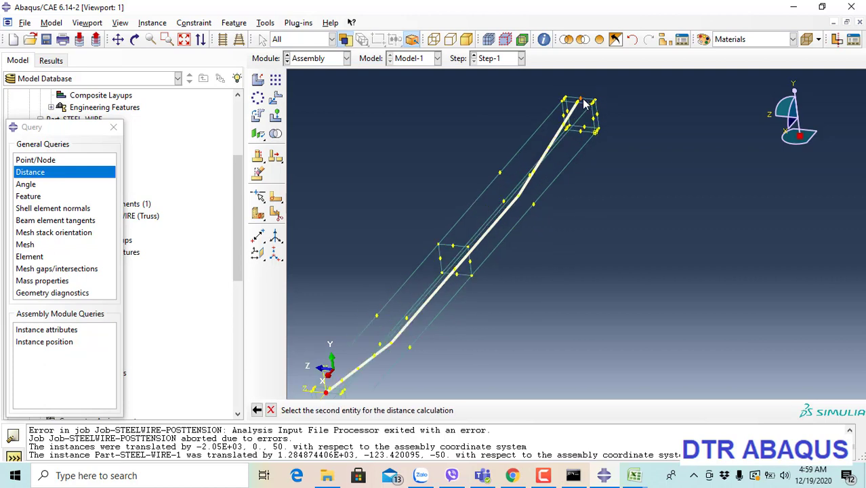
pyautogui.scroll(3, 584, 103)
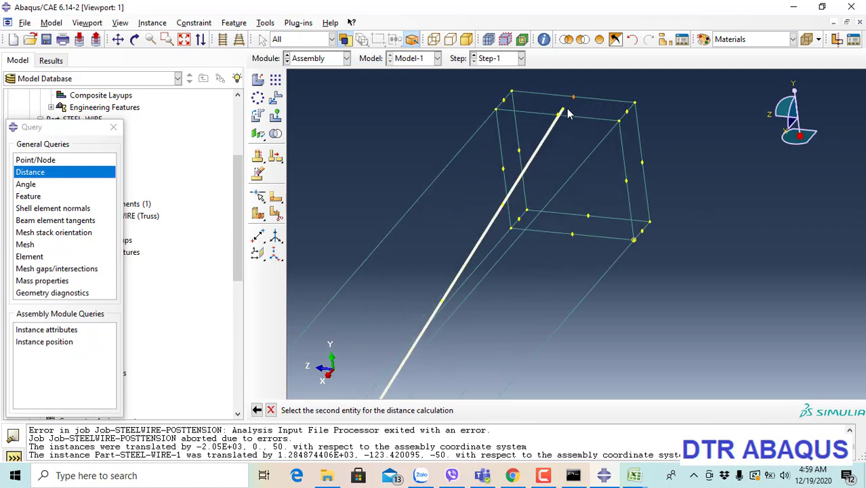
pyautogui.click(565, 111)
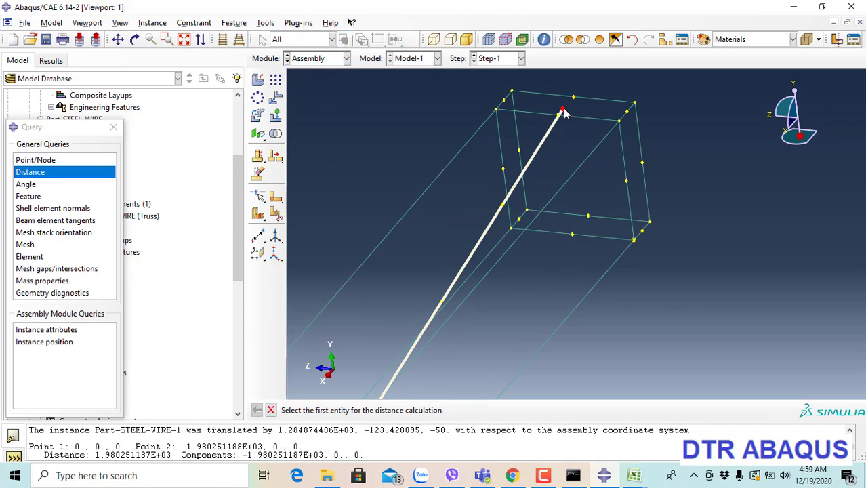
# Measure the wire again in reverse, from its far end point back to the near end, and close the query
pyautogui.click(563, 111)
pyautogui.scroll(-5, 653, 125)
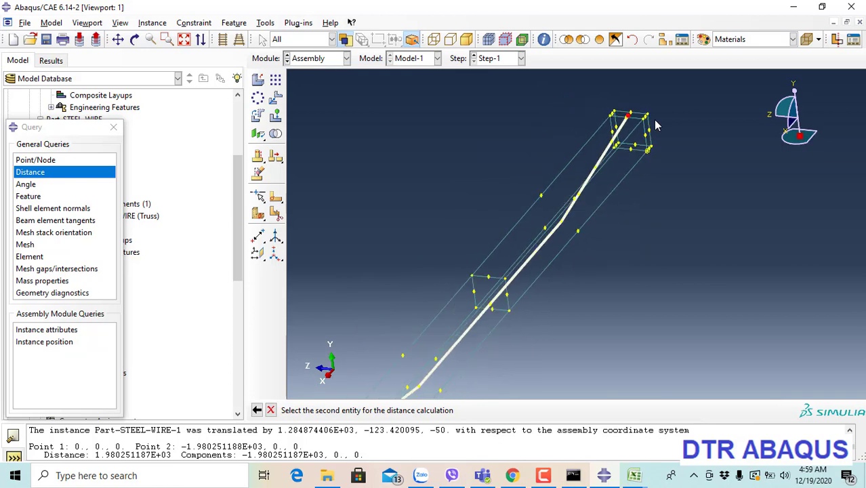
pyautogui.scroll(5, 461, 315)
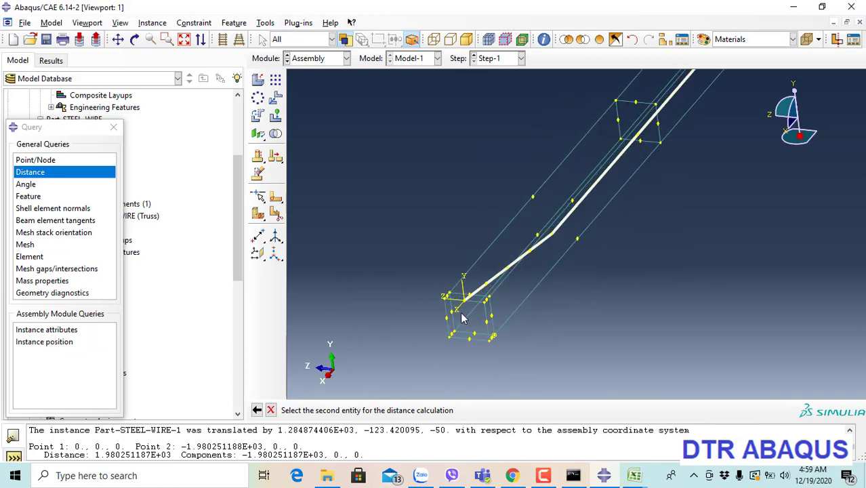
pyautogui.scroll(1, 460, 317)
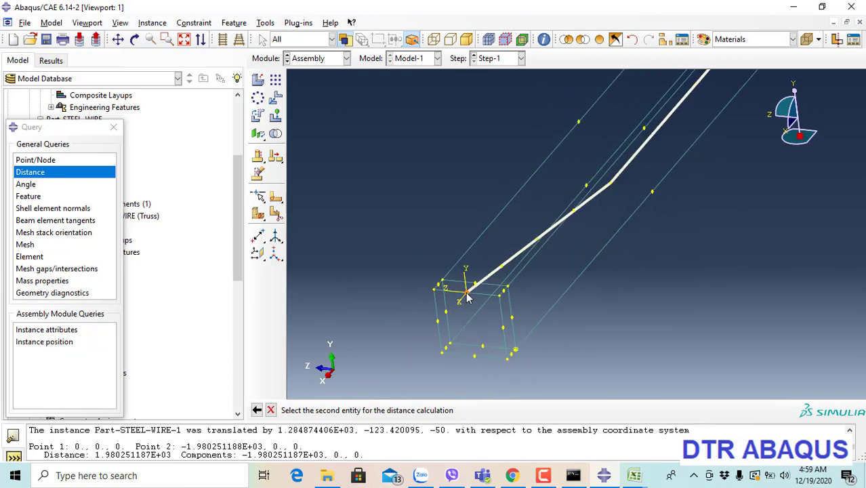
pyautogui.click(466, 294)
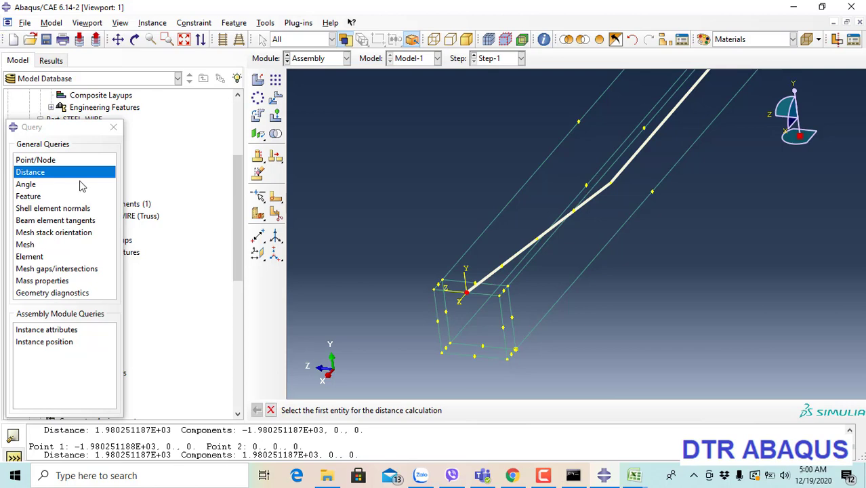
pyautogui.click(113, 127)
# Delete the part Part-STEEL-WIRE from the model
pyautogui.scroll(4, 106, 205)
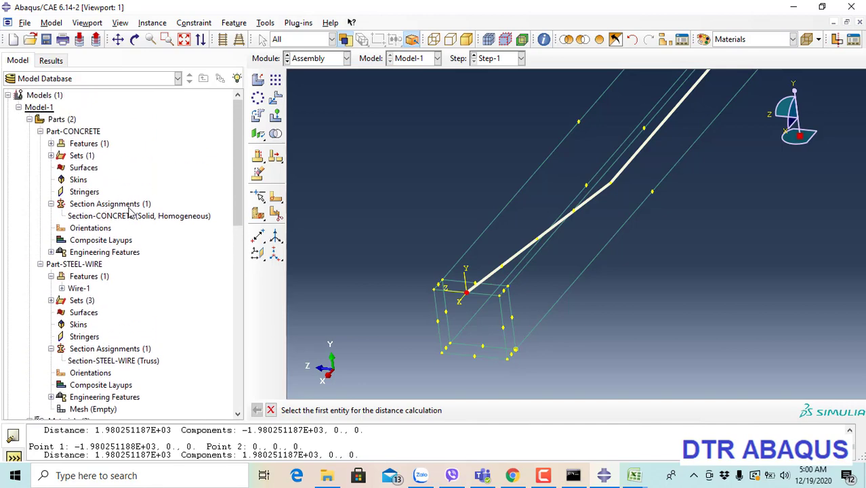
pyautogui.click(40, 131)
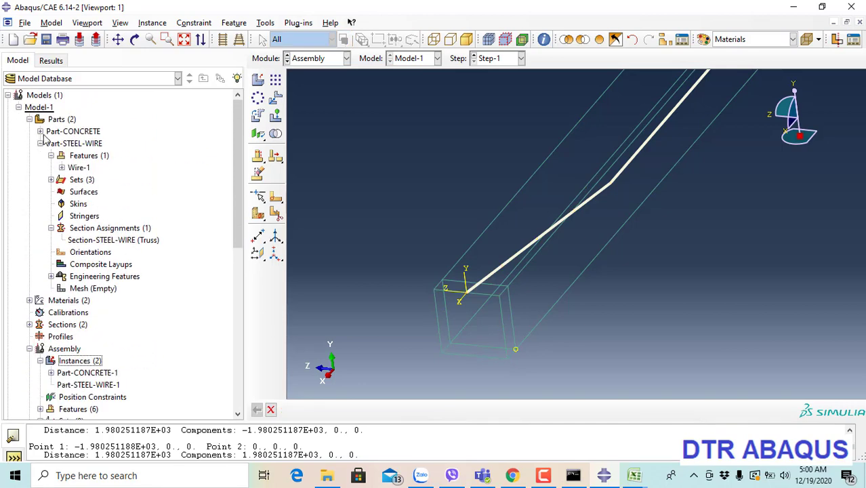
pyautogui.click(81, 144)
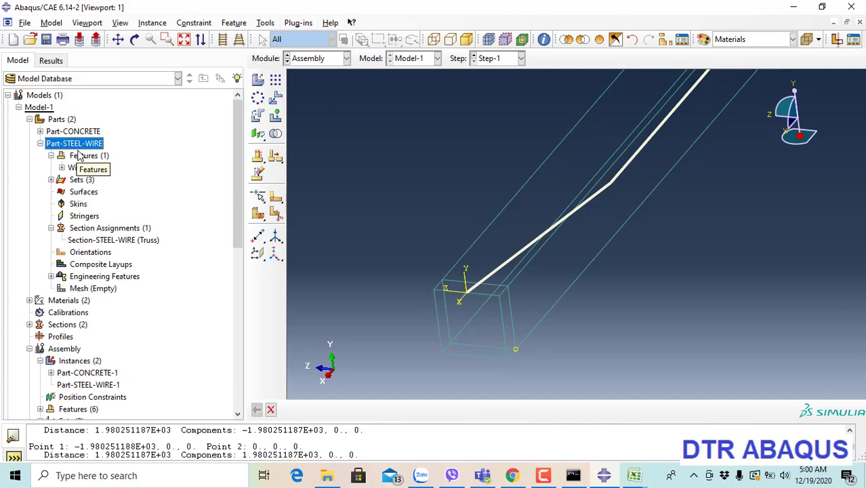
pyautogui.press('Delete')
pyautogui.press('Left')
pyautogui.press('Return')
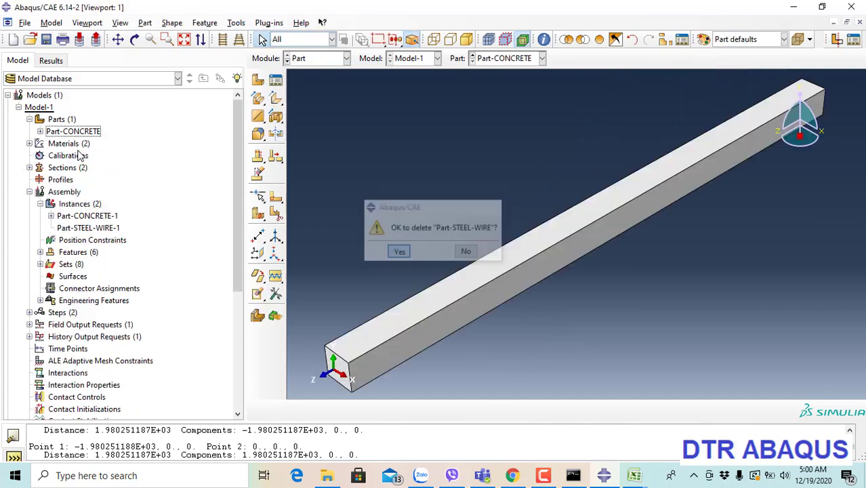
# Dismiss the regeneration error and delete the orphaned Part-STEEL-WIRE-1 instance from the assembly
pyautogui.click(74, 229)
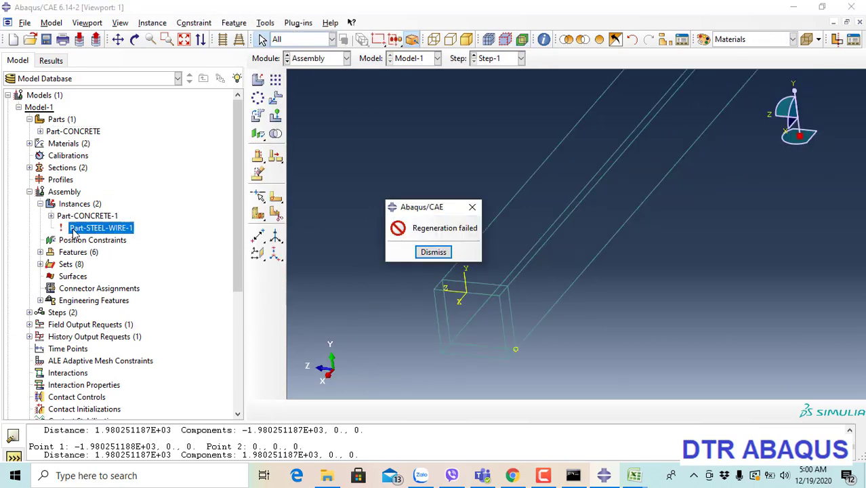
pyautogui.press('Return')
pyautogui.press('Delete')
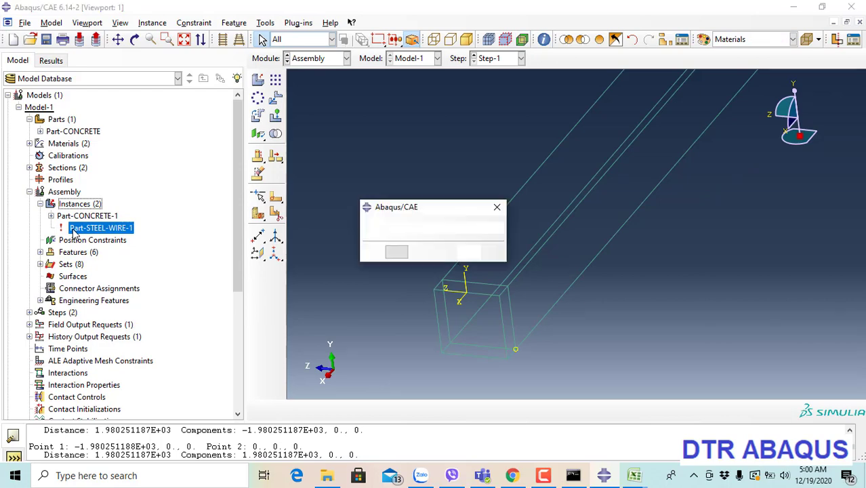
pyautogui.press('Left')
pyautogui.press('Return')
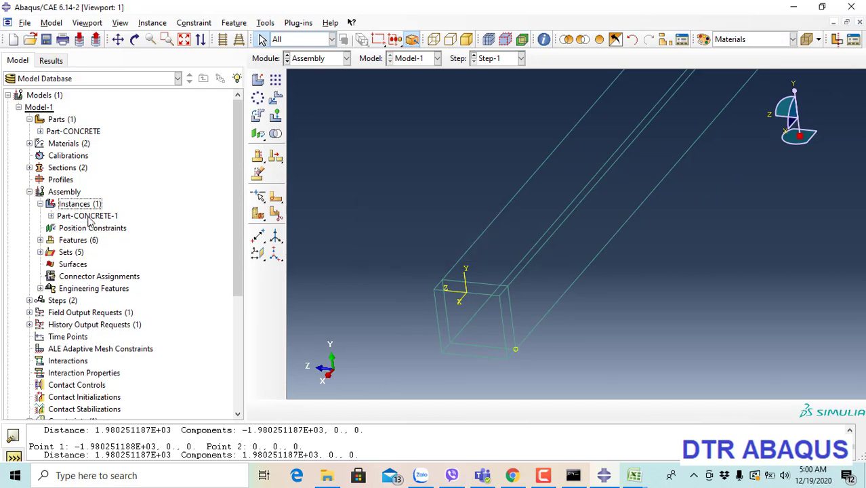
# Switch to the Part module and assign the truss section Section-STEEL-WIRE to the entire Part-STEELWIRE wire, using set Set-1
pyautogui.click(315, 58)
pyautogui.click(302, 73)
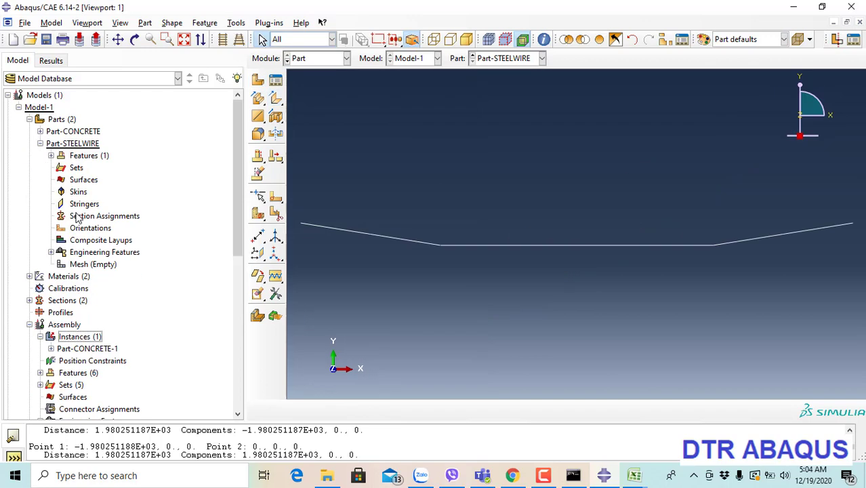
pyautogui.click(76, 217)
pyautogui.doubleClick(76, 217)
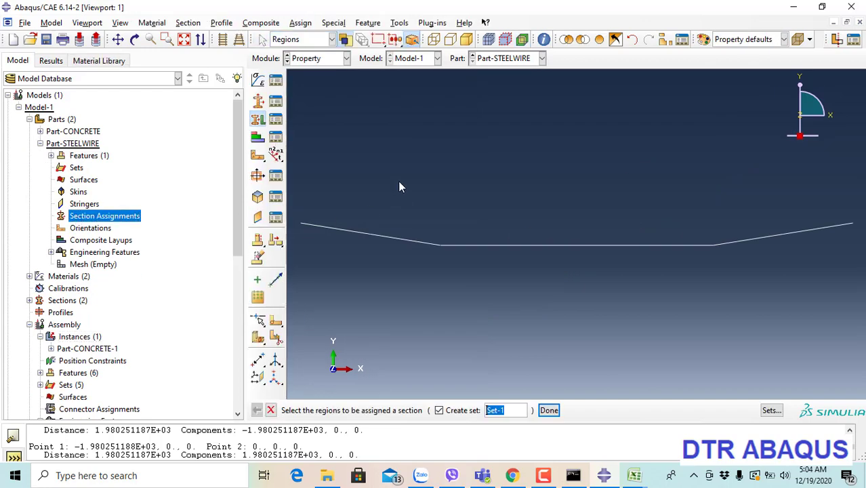
pyautogui.moveTo(414, 197); pyautogui.dragTo(773, 262)
pyautogui.middleClick(772, 262)
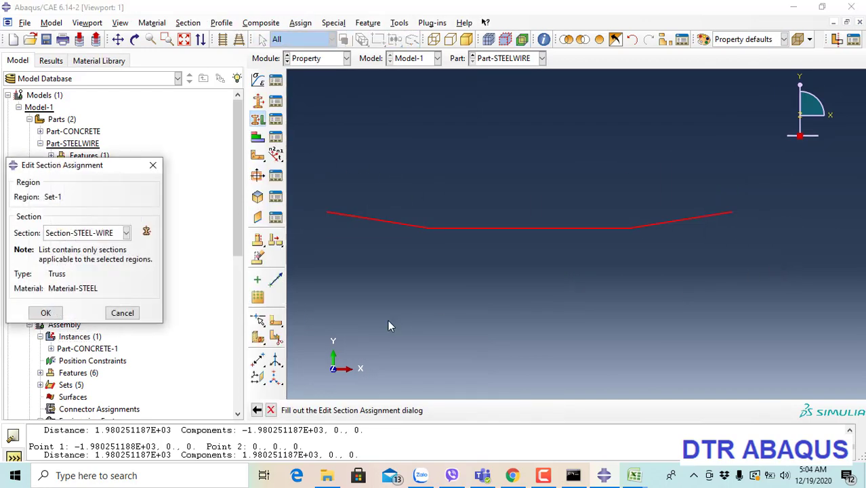
pyautogui.click(45, 312)
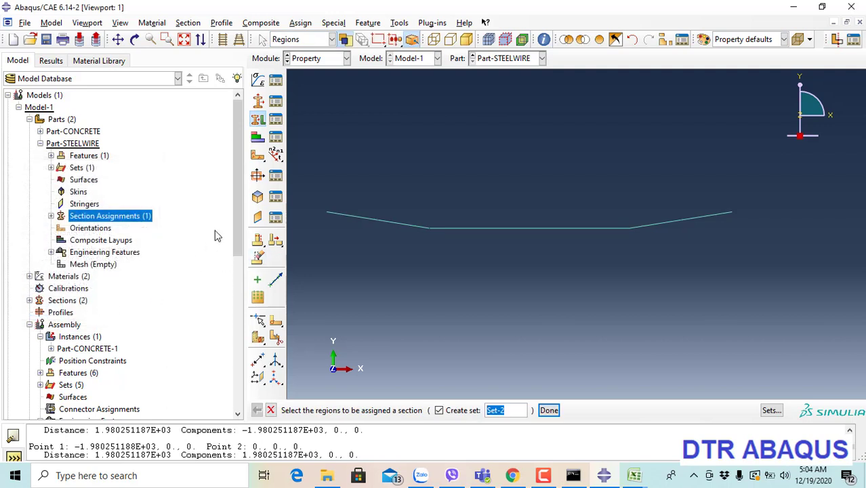
# Switch to the Assembly module and create a dependent instance of Part-STEELWIRE, auto-offset from other instances
pyautogui.click(323, 60)
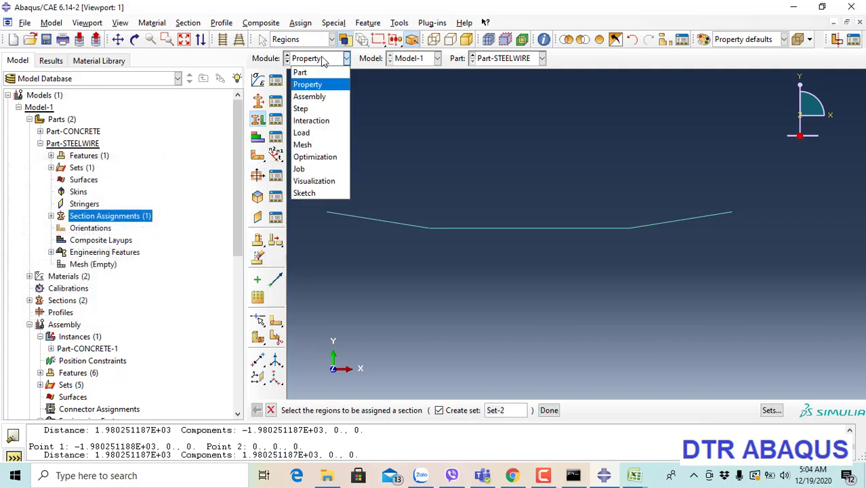
pyautogui.click(310, 97)
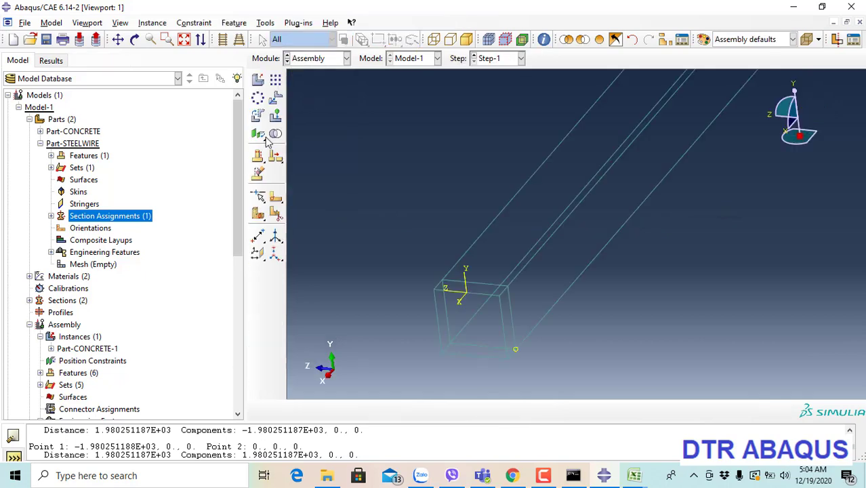
pyautogui.click(257, 80)
pyautogui.click(59, 144)
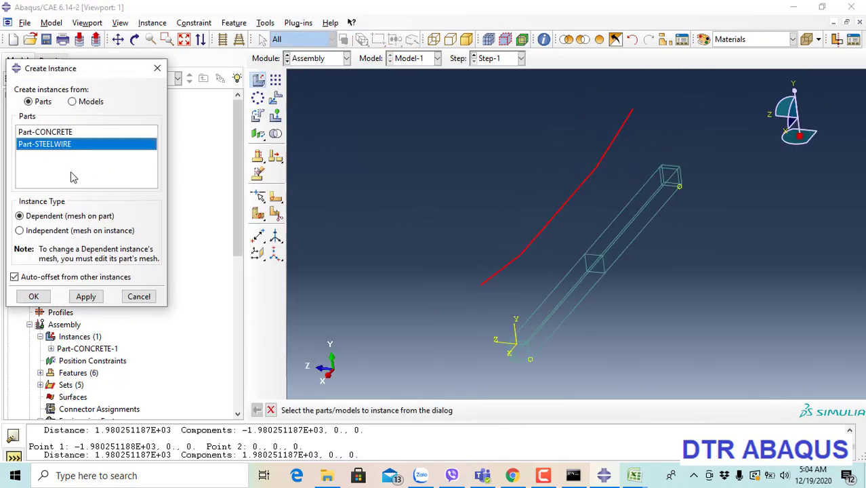
pyautogui.click(34, 296)
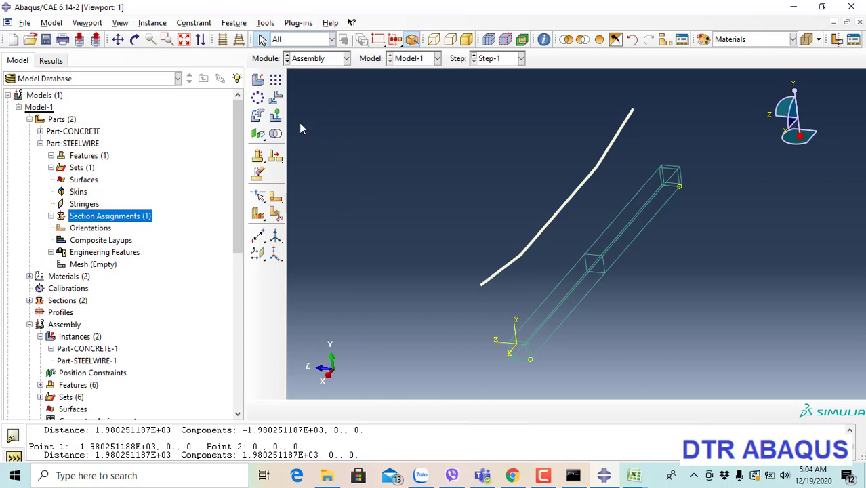
# Translate Part-STEELWIRE-1 from its near end point to the midpoint of the concrete beam's near-end top edge at the origin
pyautogui.click(275, 98)
pyautogui.click(527, 250)
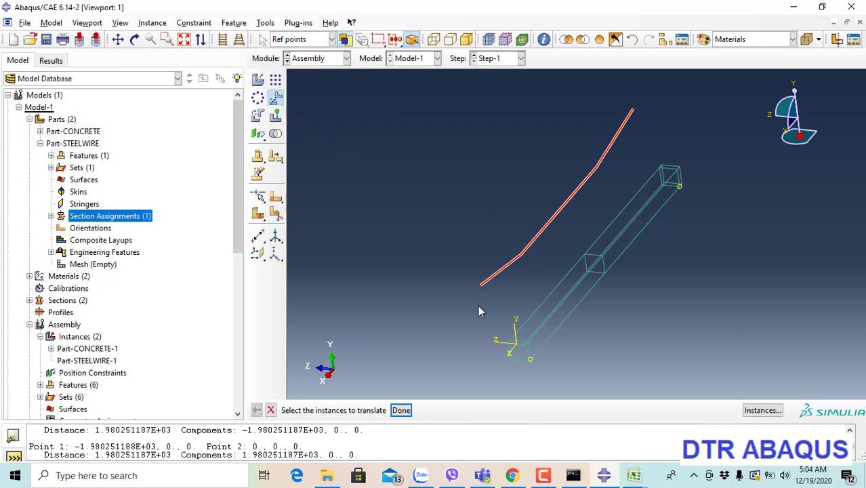
pyautogui.click(400, 409)
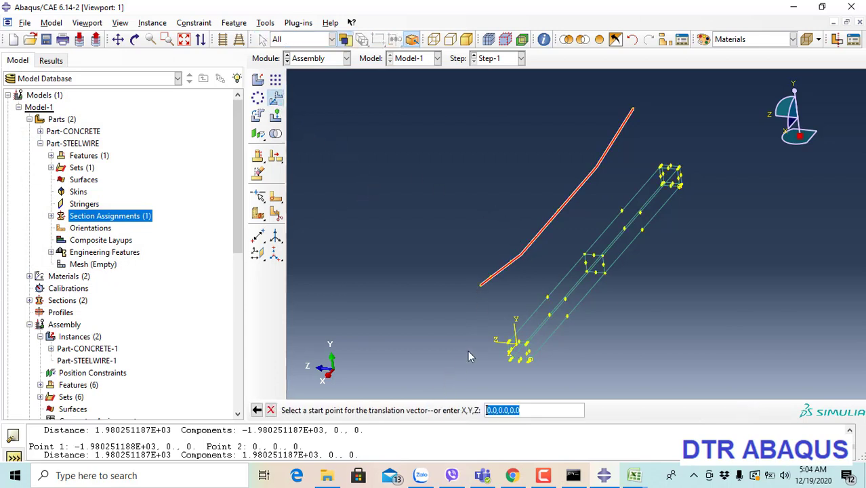
pyautogui.click(480, 286)
pyautogui.click(517, 348)
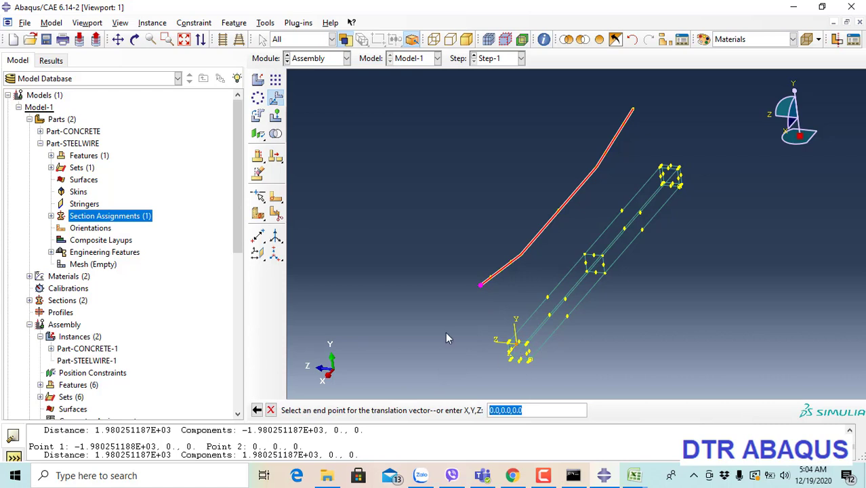
pyautogui.click(360, 411)
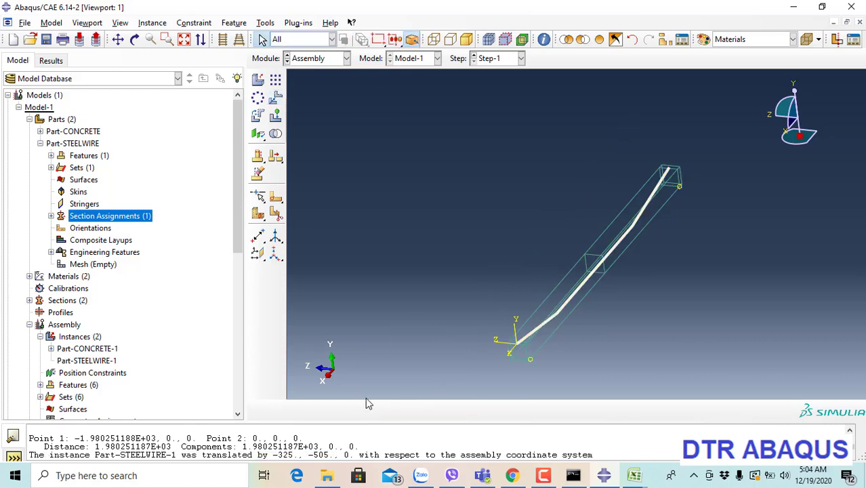
# Remove Part-CONCRETE-1 from the viewport display so only the steel wire instance is shown
pyautogui.scroll(2, 434, 251)
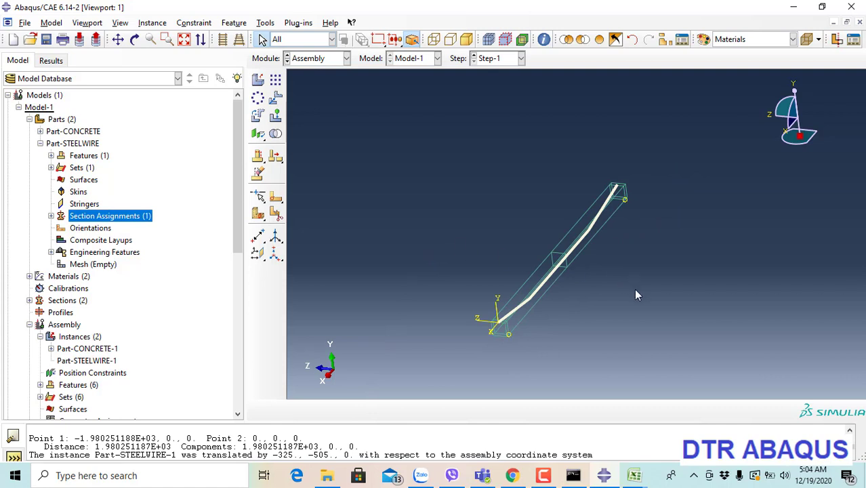
pyautogui.scroll(-2, 635, 296)
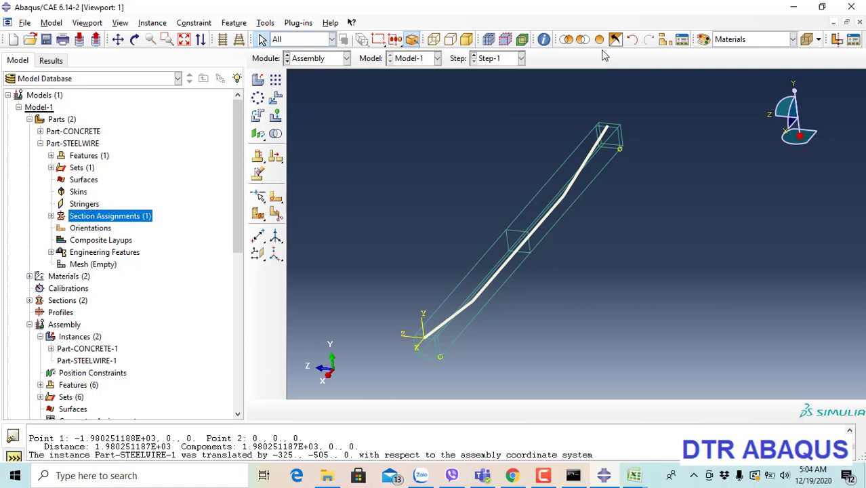
pyautogui.click(664, 41)
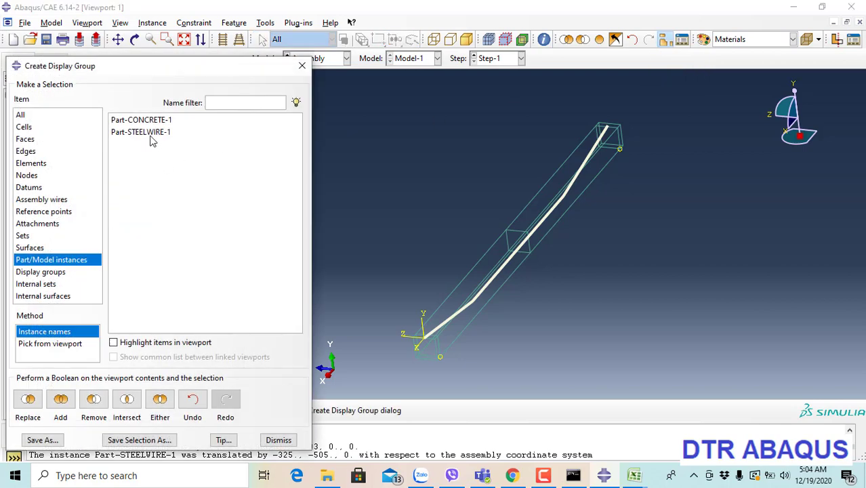
pyautogui.click(155, 123)
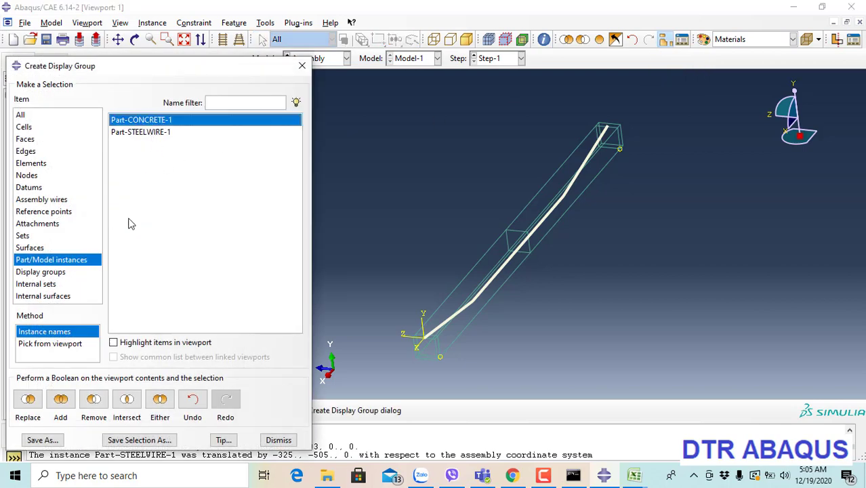
pyautogui.click(93, 399)
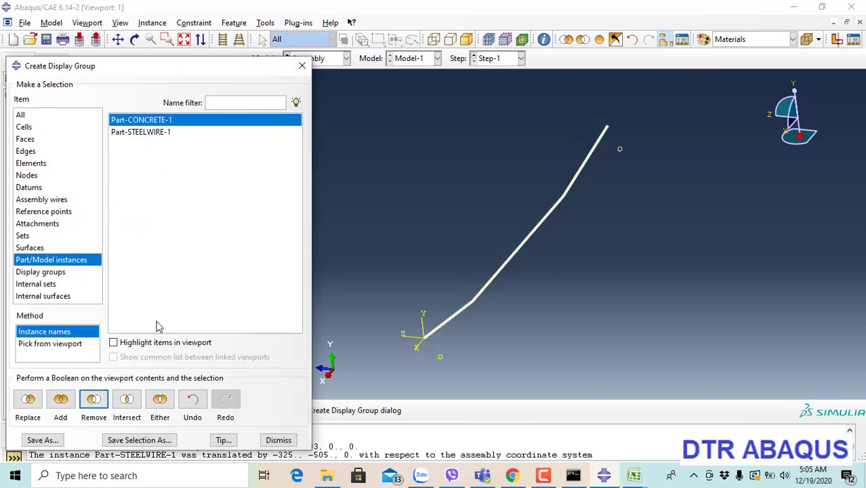
pyautogui.click(302, 66)
pyautogui.scroll(1, 466, 178)
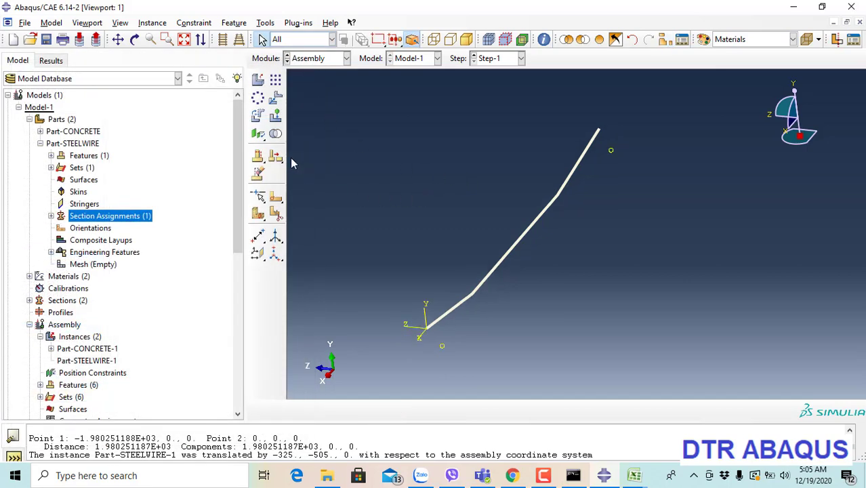
# Translate Part-STEELWIRE-1 from its near end point at the origin to the end point -10, -10, 0
pyautogui.click(275, 98)
pyautogui.click(473, 296)
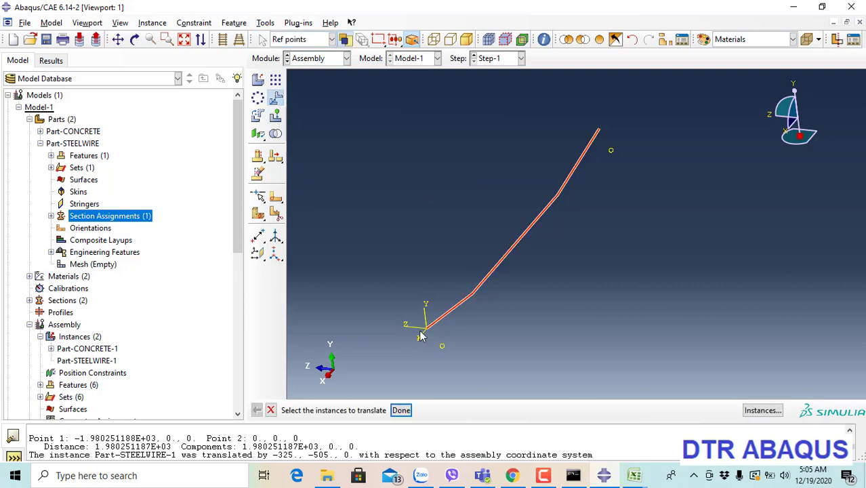
pyautogui.click(402, 410)
pyautogui.scroll(-1, 426, 357)
pyautogui.scroll(-1, 426, 357)
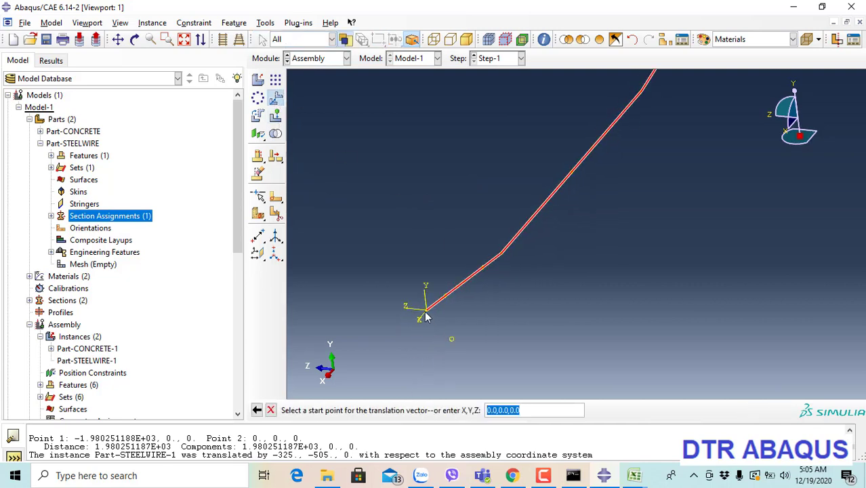
pyautogui.click(426, 312)
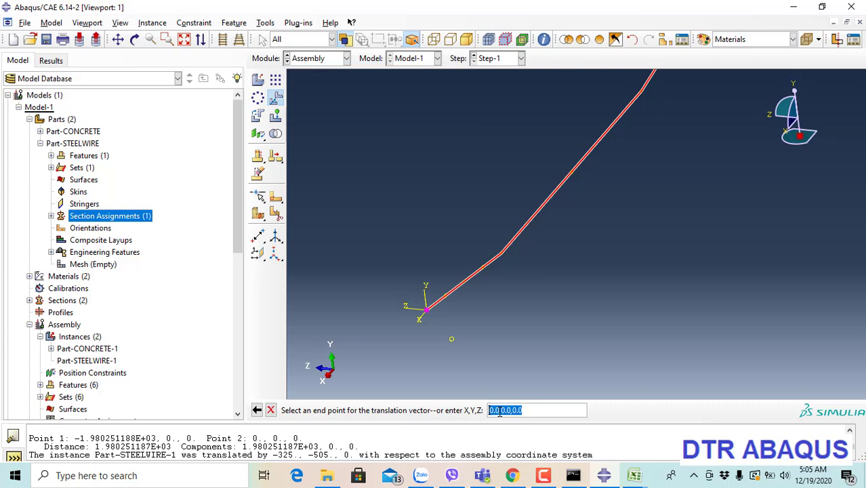
pyautogui.moveTo(499, 411); pyautogui.dragTo(487, 410)
pyautogui.write('-')
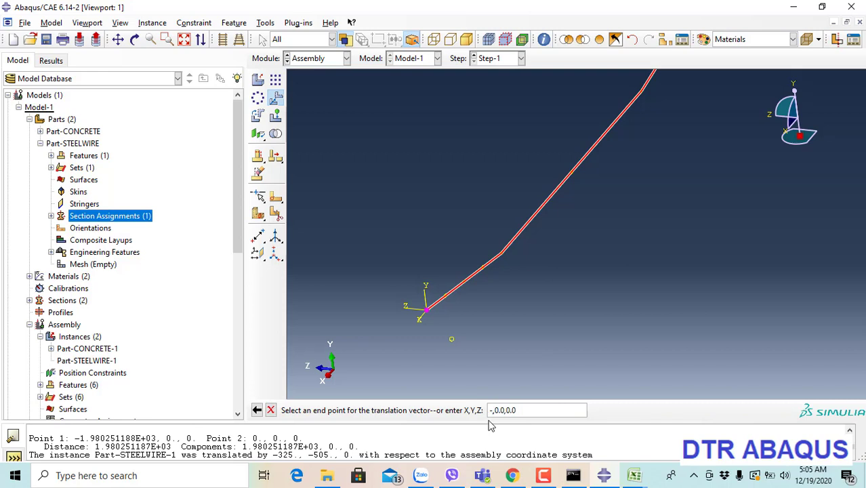
pyautogui.write('1')
pyautogui.press('BackSpace')
pyautogui.press('BackSpace')
pyautogui.press('BackSpace')
pyautogui.write('-10')
pyautogui.press('Return')
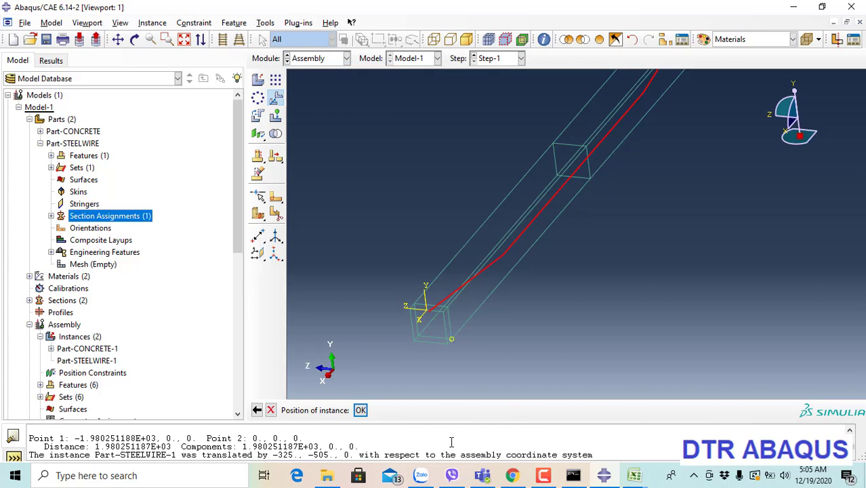
pyautogui.click(359, 410)
pyautogui.scroll(3, 390, 339)
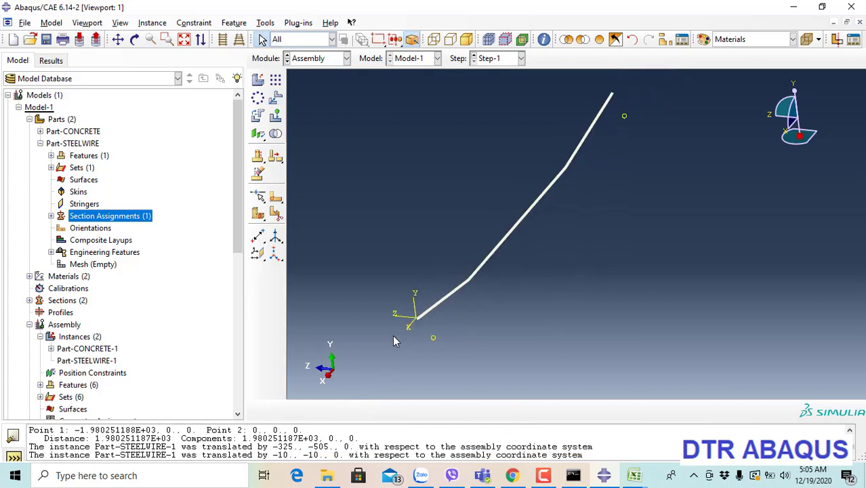
# Redisplay all instances and inspect the steel wire's position inside the concrete beam from the front, top, end and an oblique angle
pyautogui.click(601, 40)
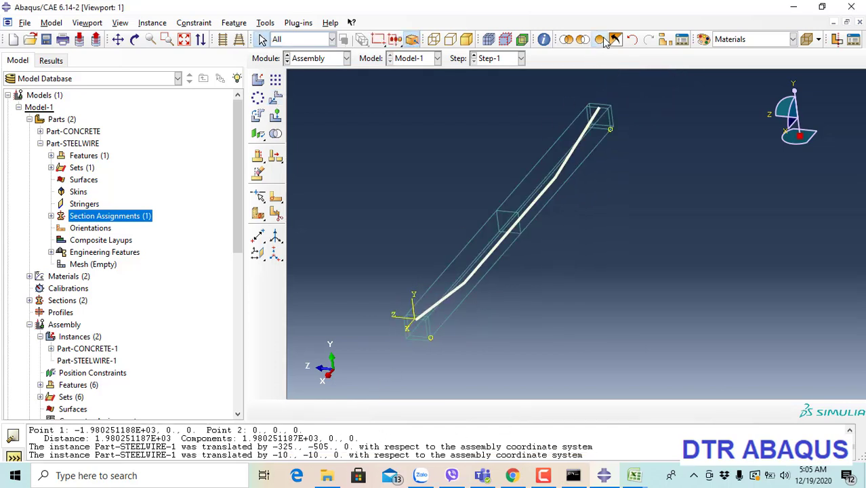
pyautogui.click(769, 115)
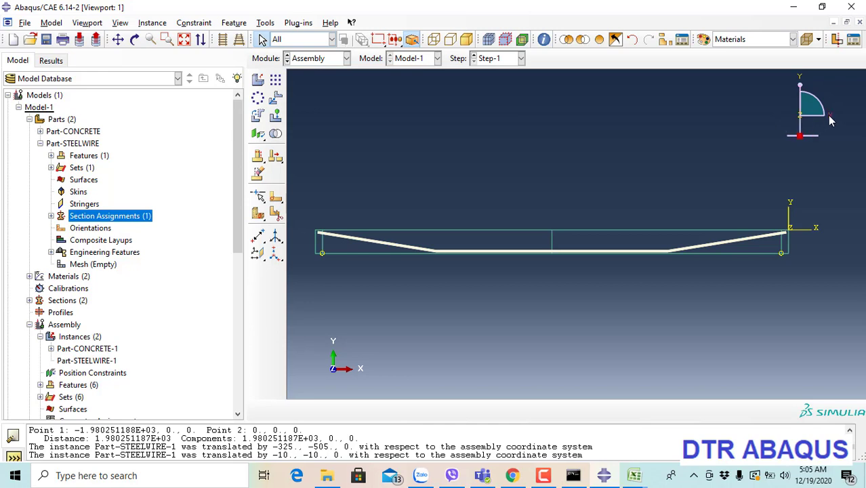
pyautogui.click(803, 137)
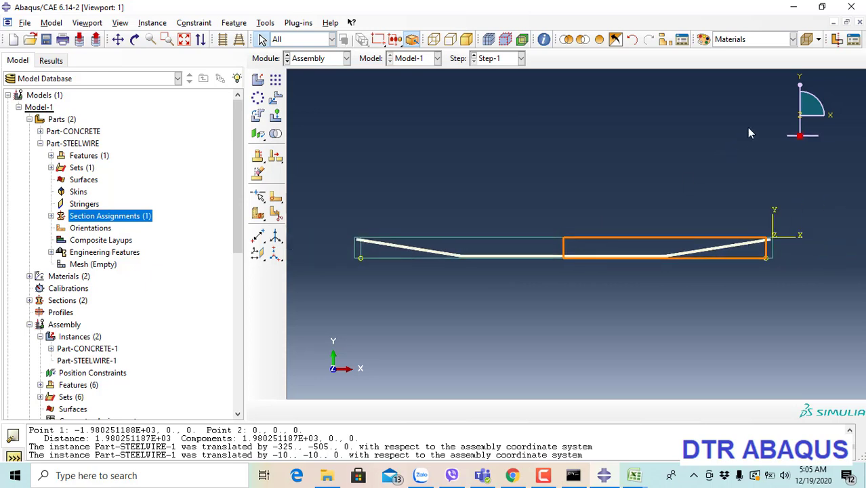
pyautogui.click(799, 81)
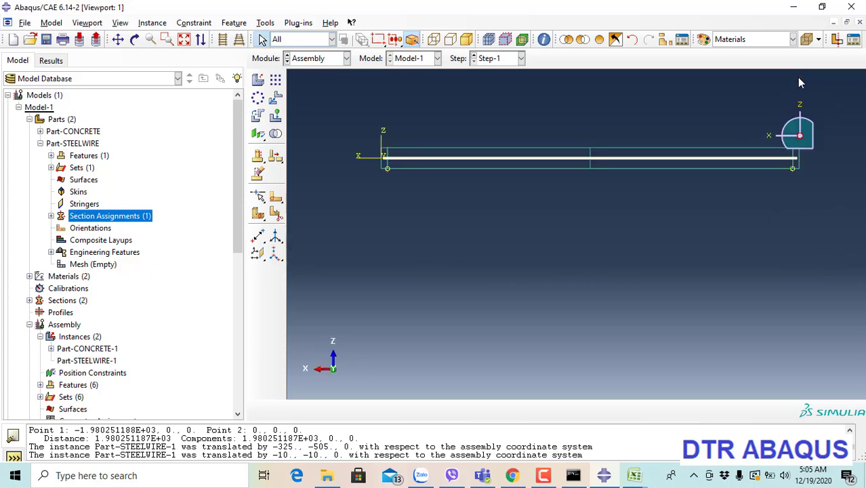
pyautogui.click(767, 139)
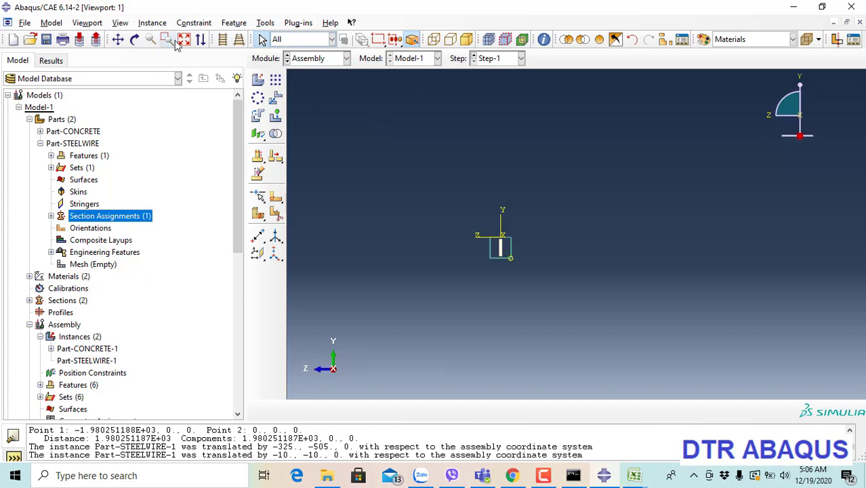
pyautogui.click(135, 40)
pyautogui.moveTo(555, 290)
pyautogui.mouseDown()
pyautogui.moveTo(582, 286)
pyautogui.moveTo(659, 226)
pyautogui.moveTo(694, 261)
pyautogui.moveTo(620, 292)
pyautogui.moveTo(653, 276)
pyautogui.moveTo(547, 252)
pyautogui.moveTo(541, 292)
pyautogui.mouseUp()
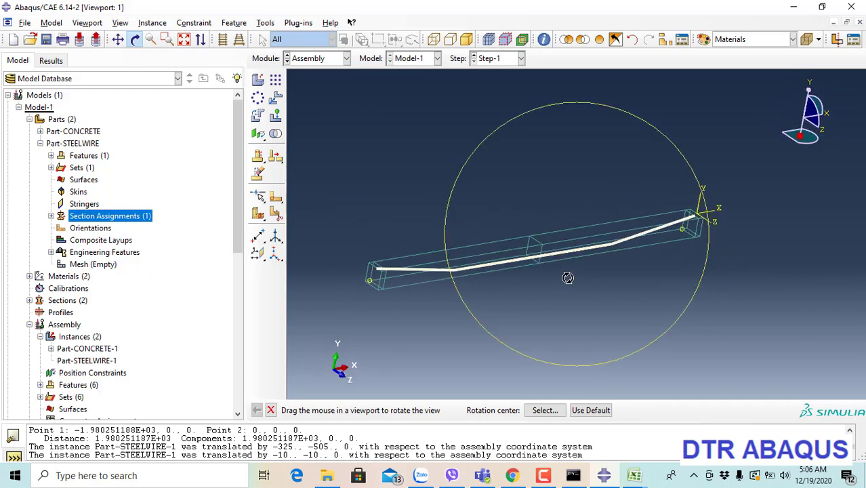
pyautogui.press('Escape')
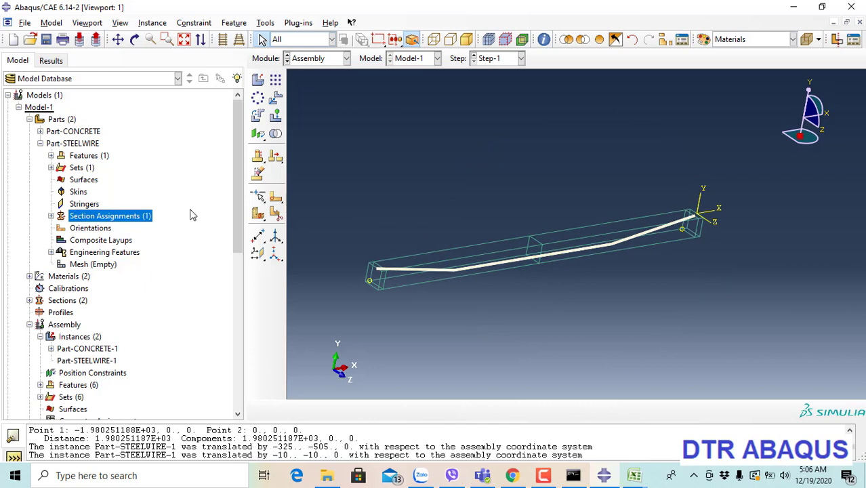
# Switch to the Interaction module and open the embedded region constraint Constraint-Steel-Concrete for editing despite its missing region
pyautogui.click(328, 59)
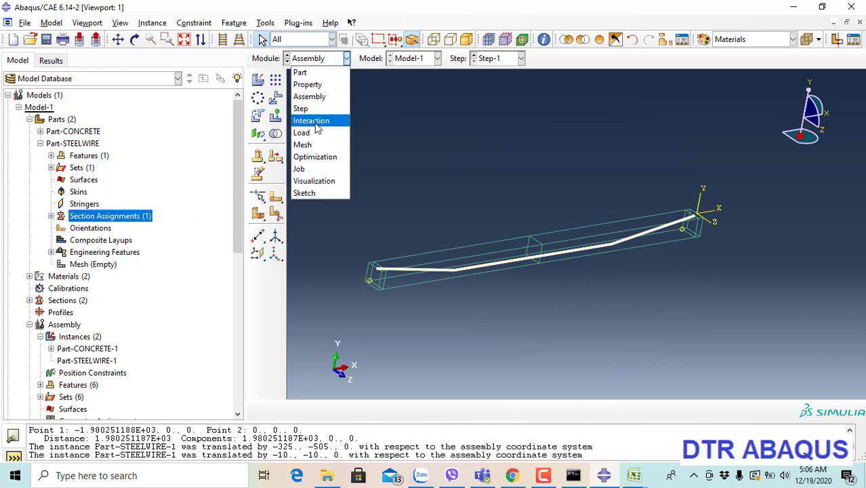
pyautogui.click(311, 121)
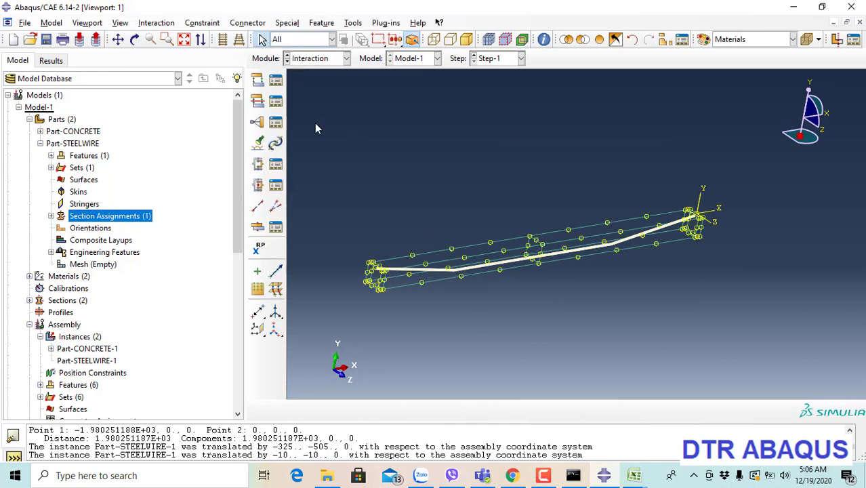
pyautogui.click(275, 122)
pyautogui.click(81, 178)
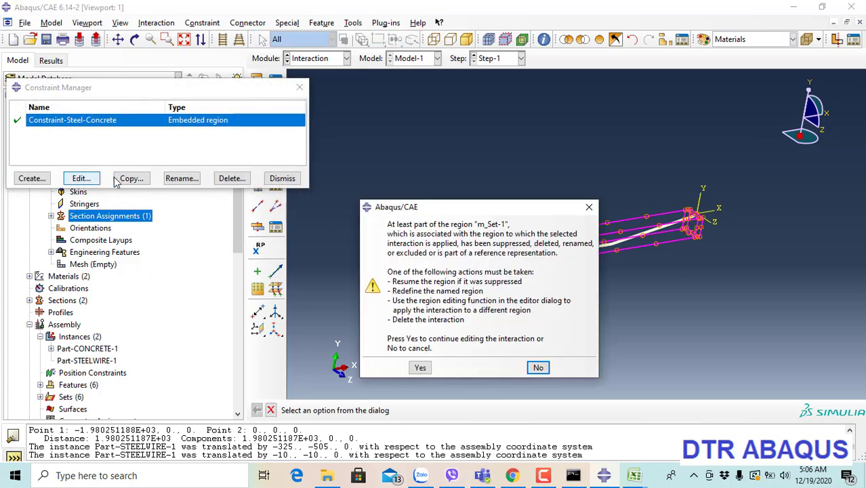
pyautogui.click(420, 368)
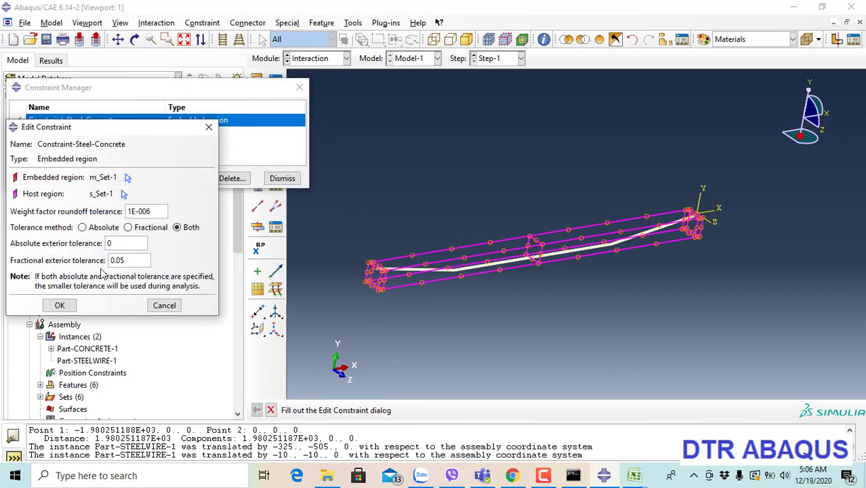
# Display only Part-STEELWIRE-1 and redefine the constraint's embedded region as the entire steel wire, picked in the viewport as a new set
pyautogui.click(127, 178)
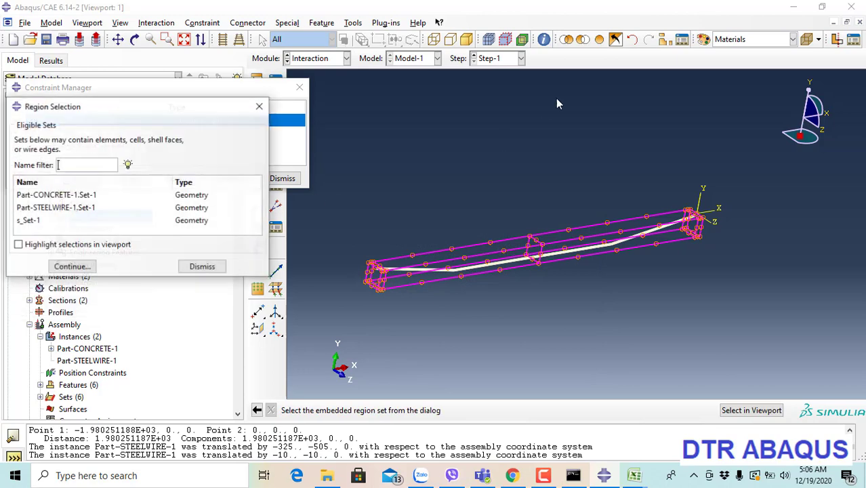
pyautogui.click(663, 38)
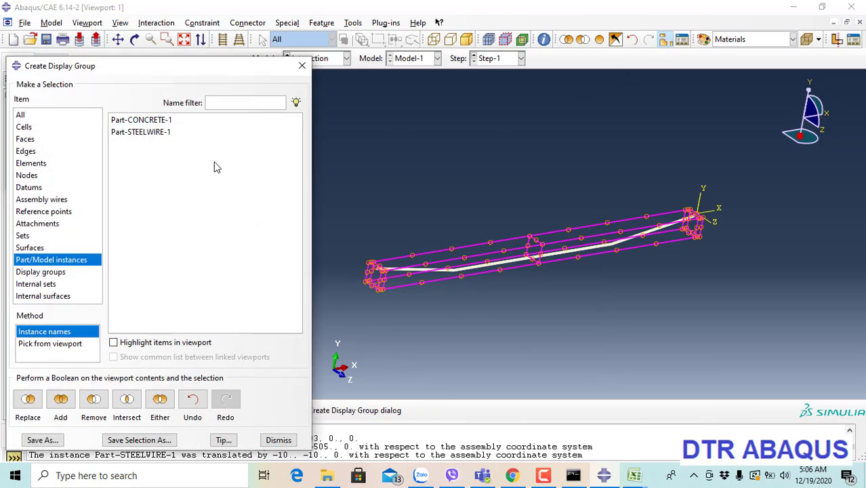
pyautogui.click(148, 132)
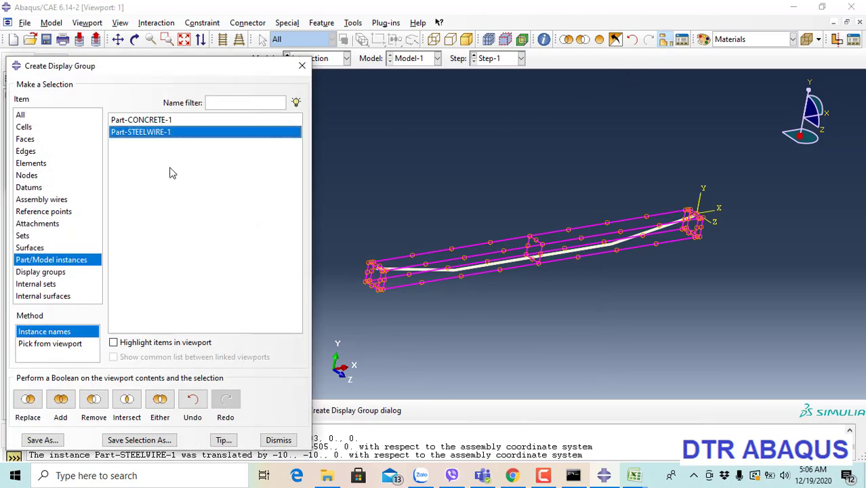
pyautogui.click(26, 401)
pyautogui.click(302, 66)
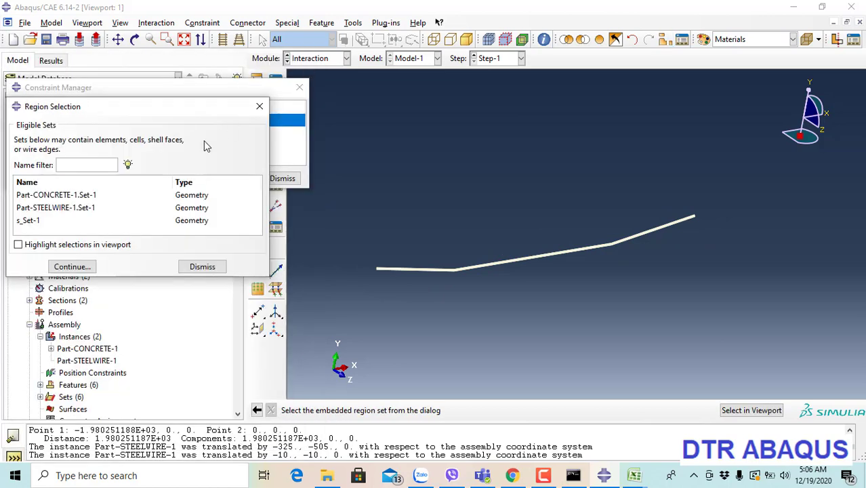
pyautogui.click(202, 266)
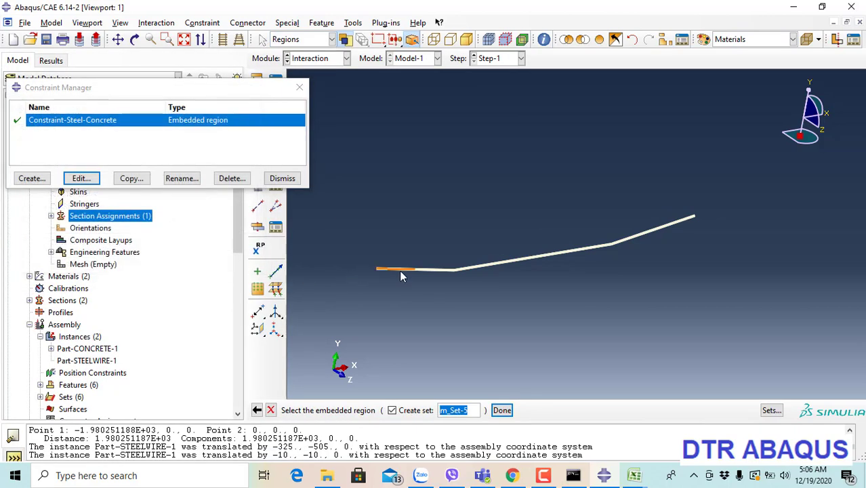
pyautogui.moveTo(343, 152); pyautogui.dragTo(720, 323)
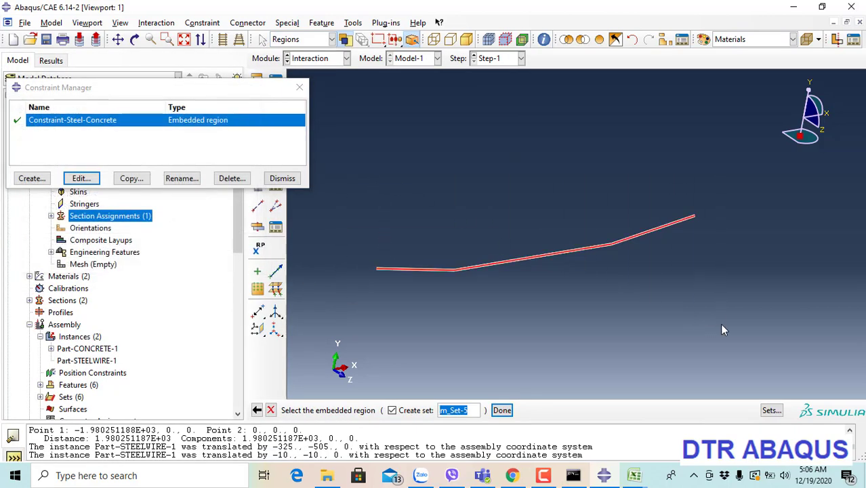
pyautogui.click(502, 410)
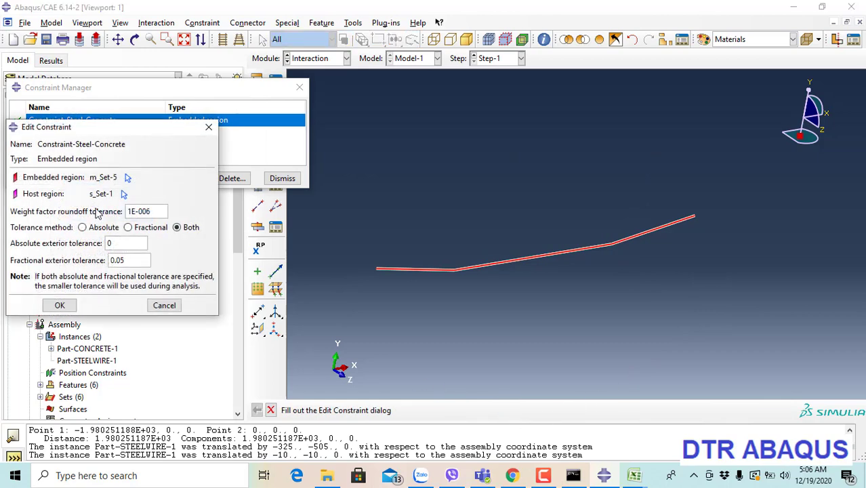
# Display only Part-CONCRETE-1, redefine the host region as the entire concrete beam in a new set, and save the constraint
pyautogui.click(661, 40)
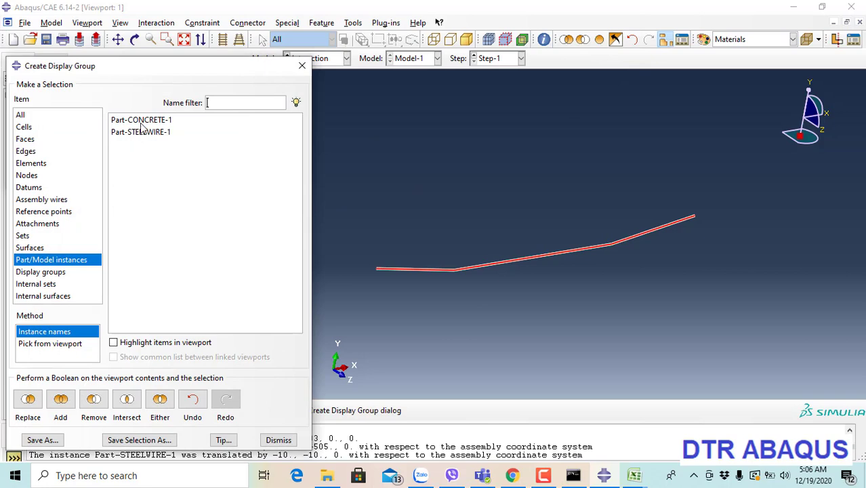
pyautogui.click(141, 122)
pyautogui.click(27, 399)
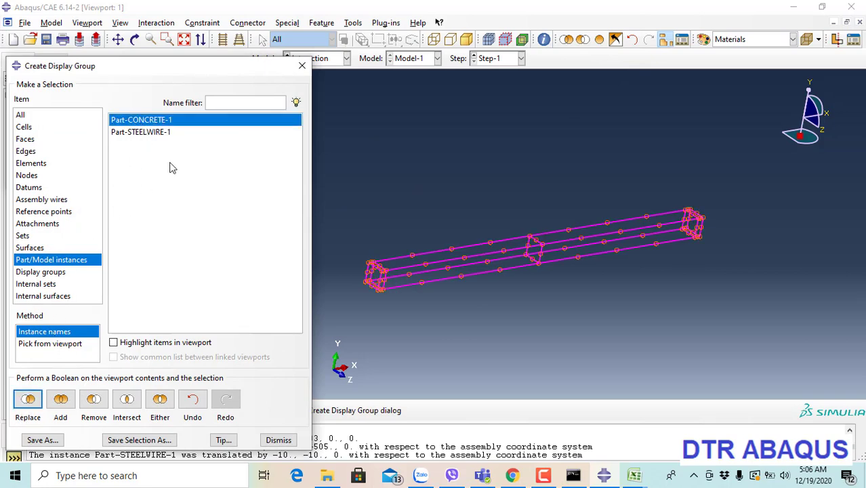
pyautogui.click(302, 66)
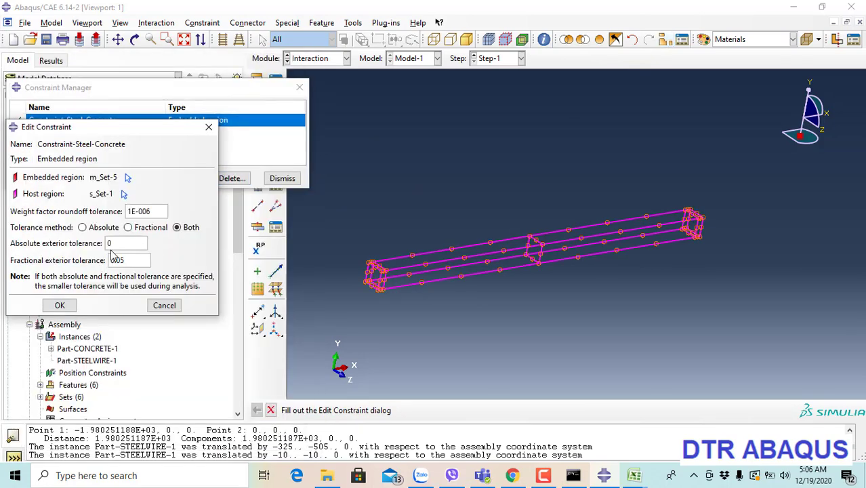
pyautogui.click(124, 194)
pyautogui.scroll(-1, 538, 309)
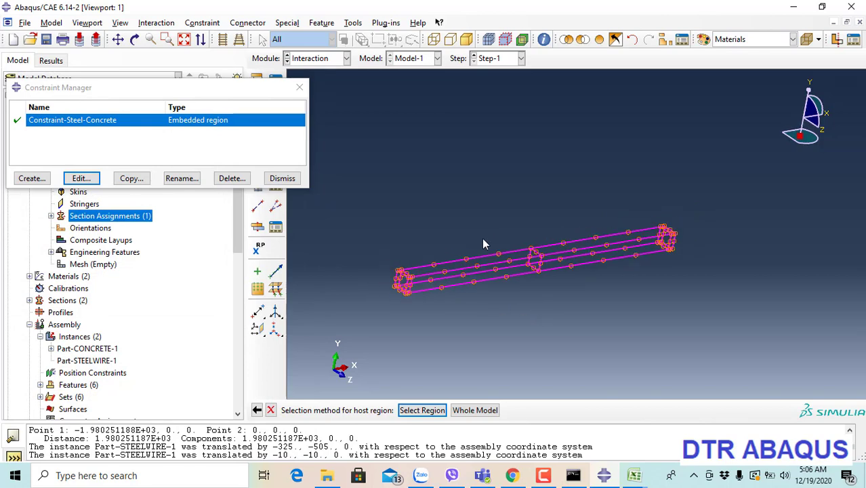
pyautogui.click(421, 410)
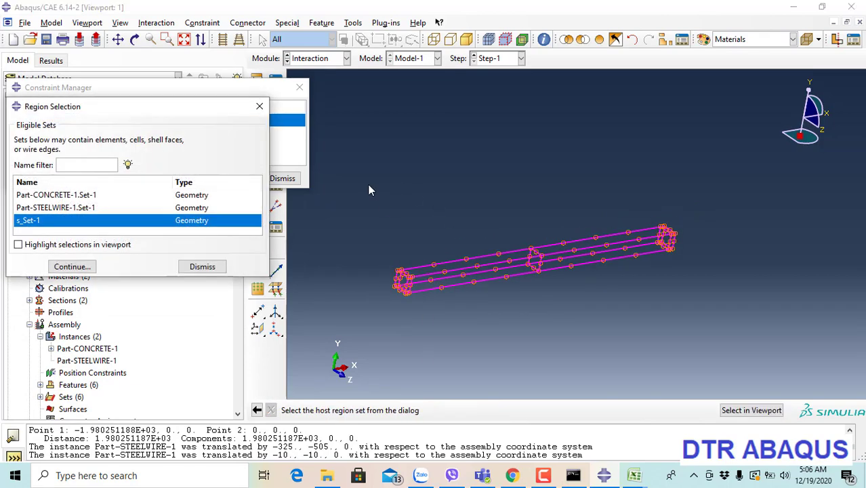
pyautogui.click(217, 267)
pyautogui.moveTo(377, 170); pyautogui.dragTo(702, 326)
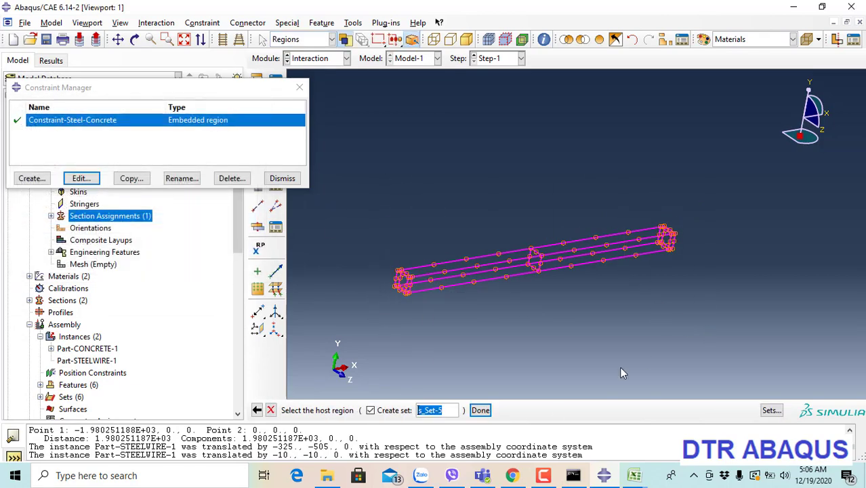
pyautogui.click(480, 410)
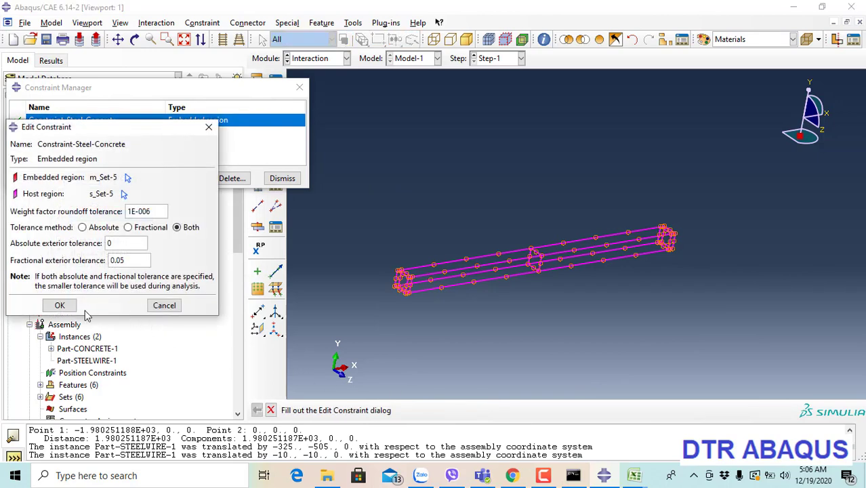
pyautogui.click(59, 307)
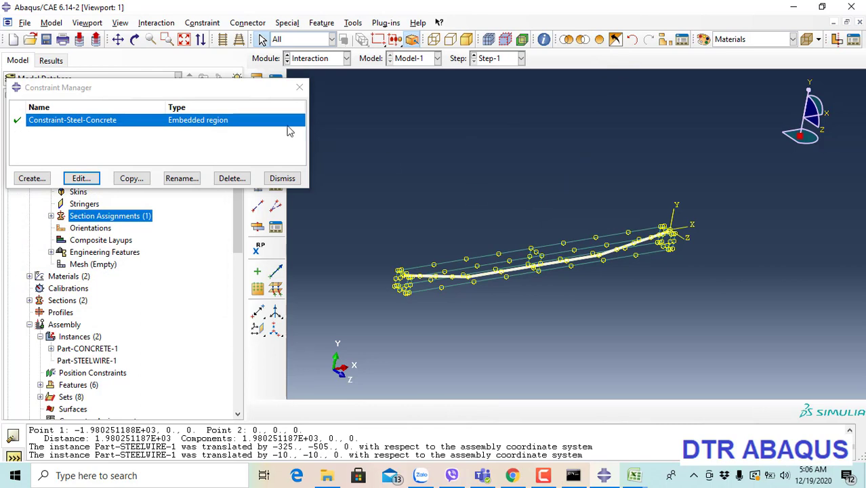
pyautogui.click(300, 89)
# Switch to the Mesh module to work on the assembly's mesh
pyautogui.click(317, 58)
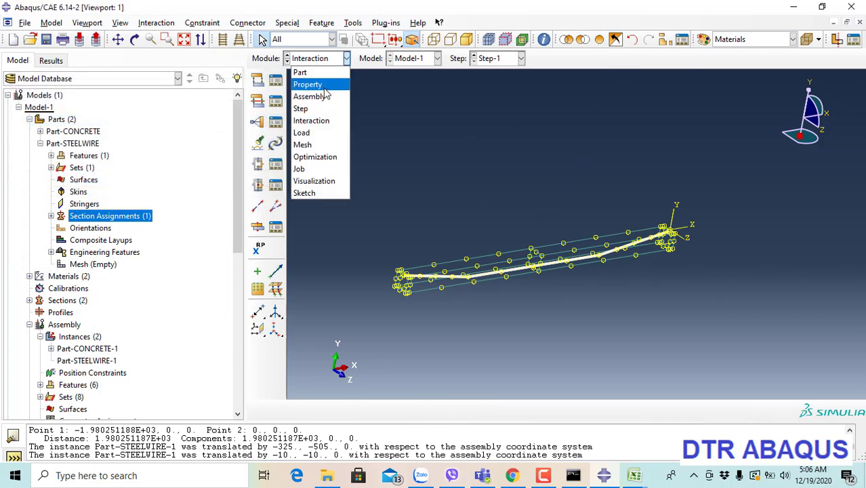
pyautogui.click(303, 144)
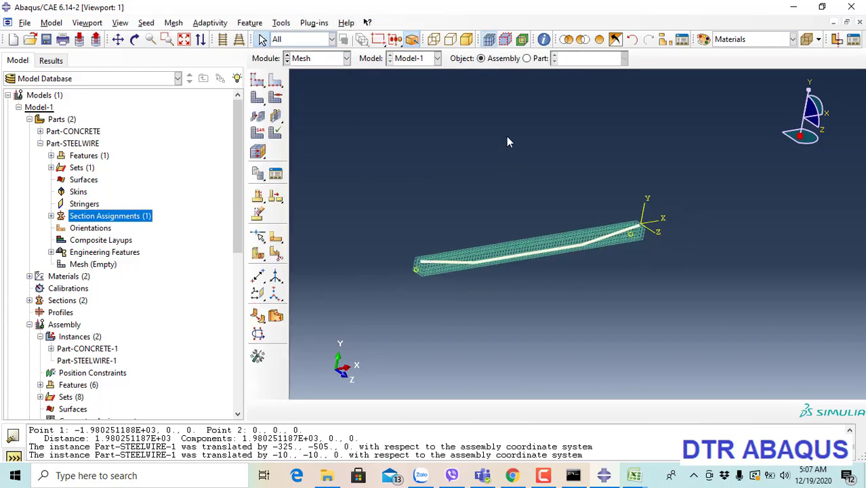
# Try to mesh the concrete beam and steel wire while both are still dependent part instances
pyautogui.click(258, 80)
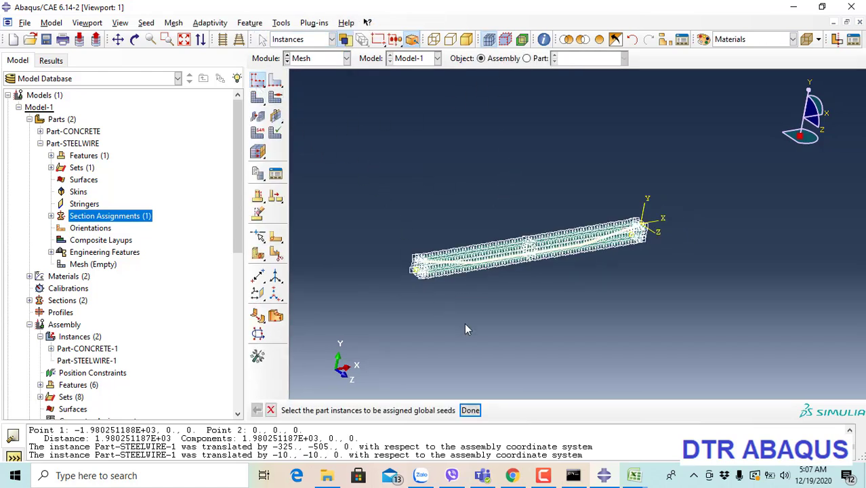
pyautogui.click(470, 410)
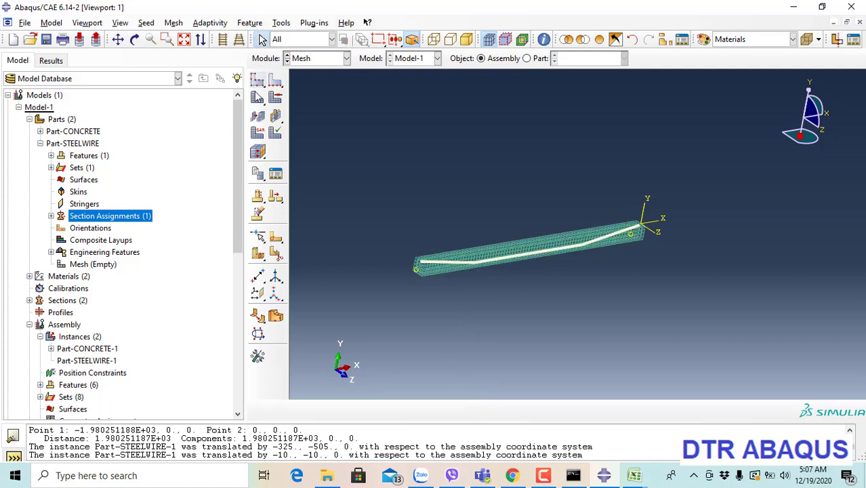
pyautogui.click(258, 97)
pyautogui.moveTo(351, 123); pyautogui.dragTo(681, 296)
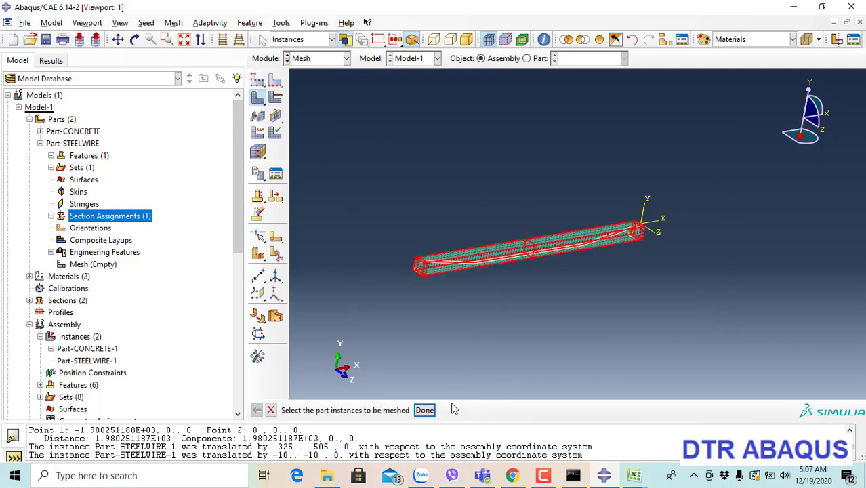
pyautogui.click(425, 410)
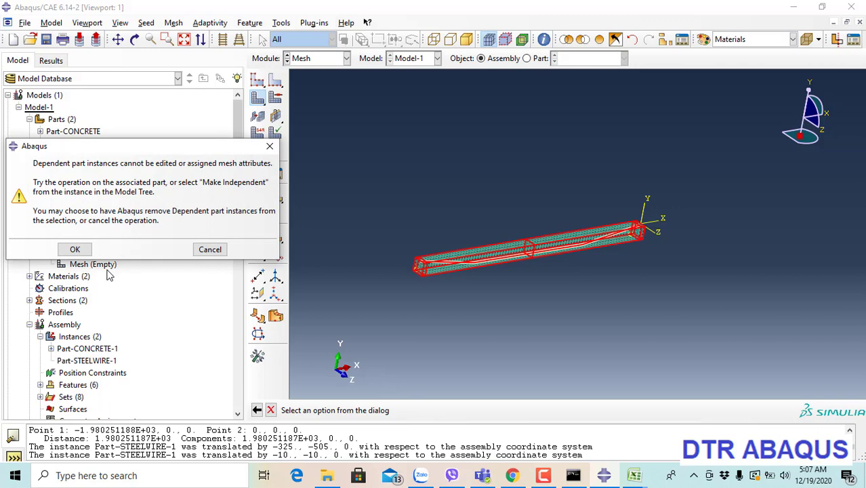
pyautogui.click(209, 248)
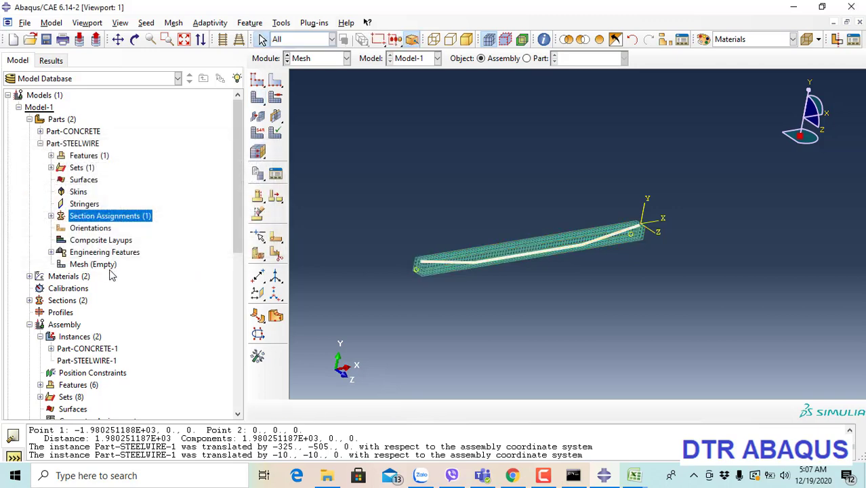
# Make both assembly instances, Part-CONCRETE-1 and Part-STEELWIRE-1, independent
pyautogui.scroll(-5, 112, 273)
pyautogui.click(107, 169)
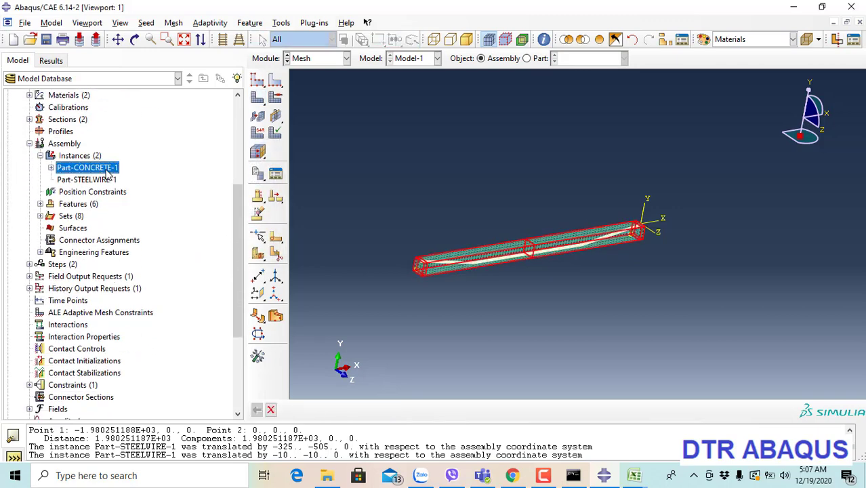
pyautogui.keyDown('ctrl'); pyautogui.click(102, 179); pyautogui.keyUp('ctrl')
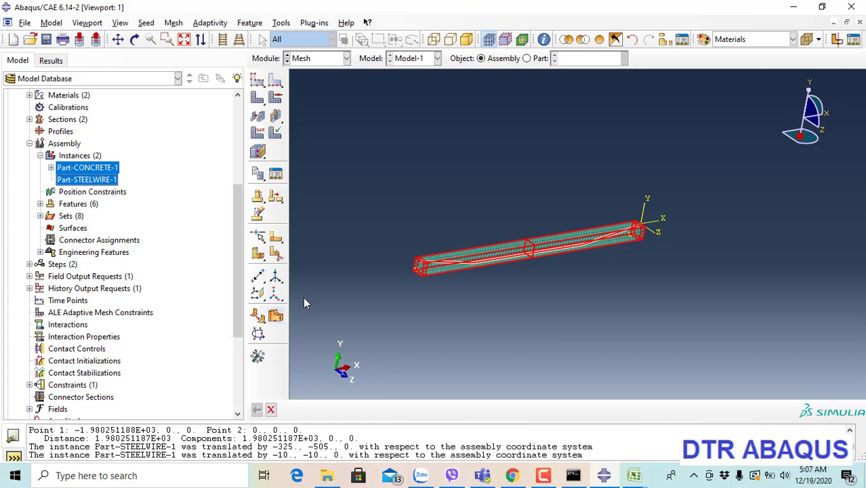
pyautogui.rightClick(84, 180)
pyautogui.click(128, 303)
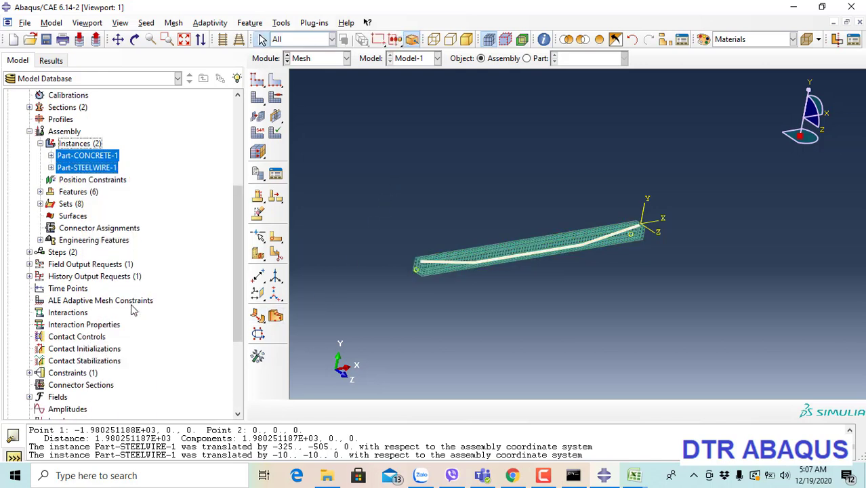
# Assign global seeds to Part-CONCRETE-1 and Part-STEELWIRE-1 and generate the mesh on both instances
pyautogui.click(257, 97)
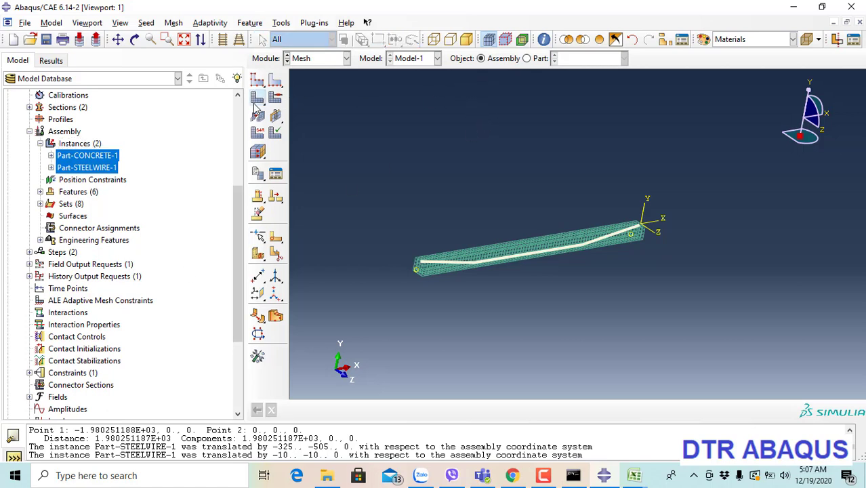
pyautogui.moveTo(352, 145); pyautogui.dragTo(687, 331)
pyautogui.middleClick(687, 331)
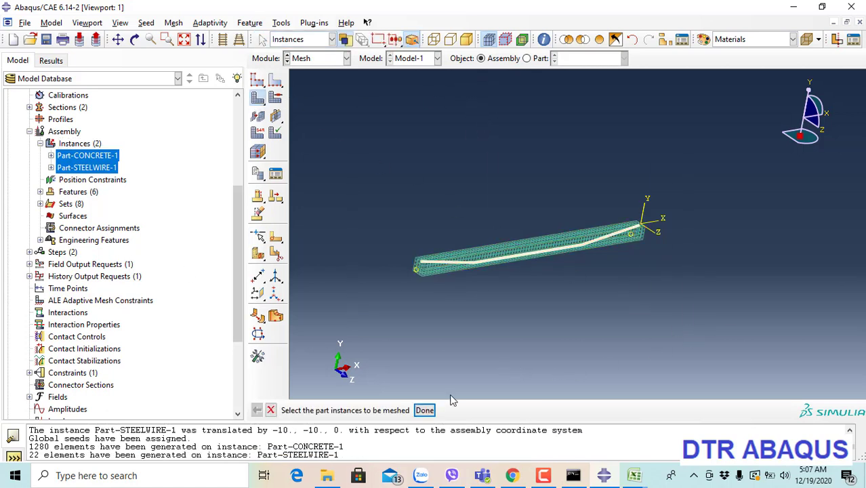
pyautogui.click(434, 408)
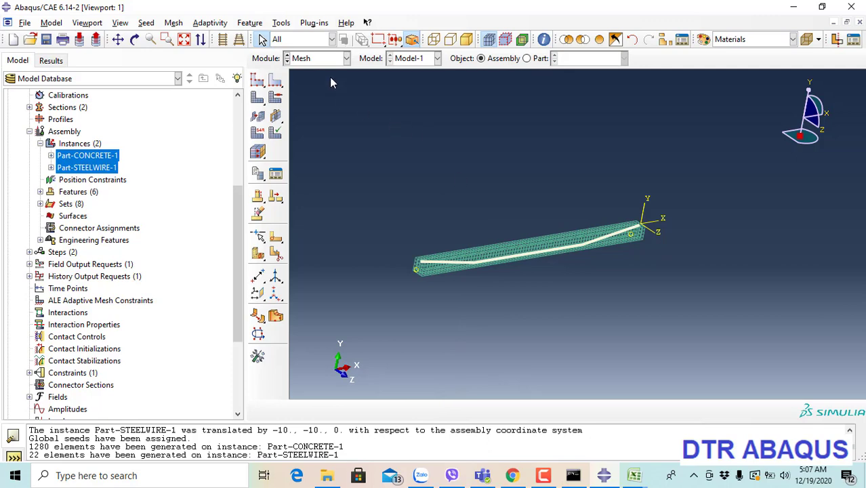
# Switch to the Job module and resubmit Job-STEELWIRE-POSTTENSION for full analysis
pyautogui.click(318, 58)
pyautogui.click(307, 172)
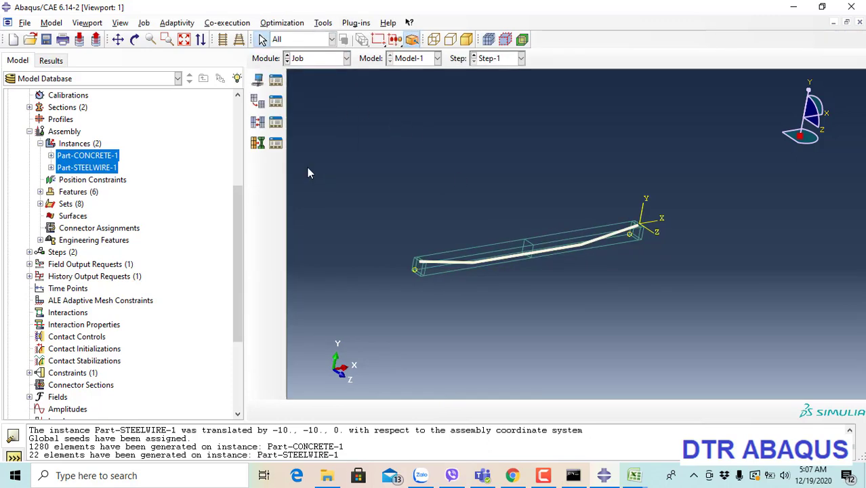
pyautogui.click(275, 80)
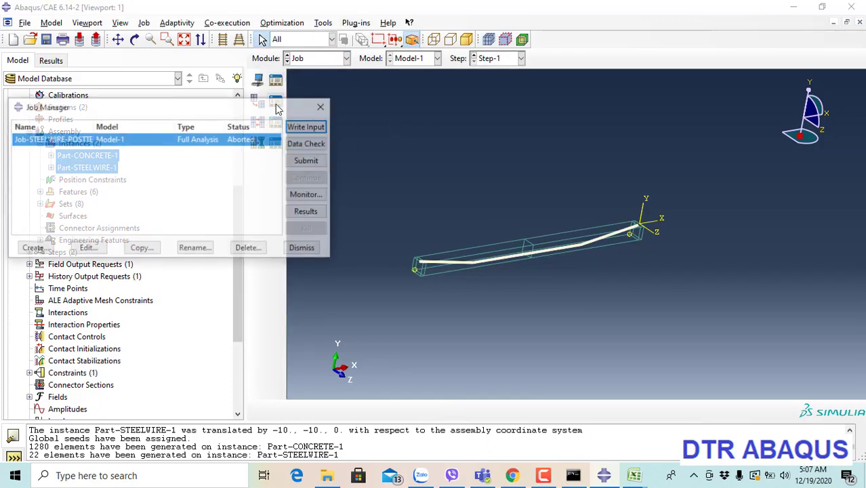
pyautogui.click(307, 160)
pyautogui.click(59, 170)
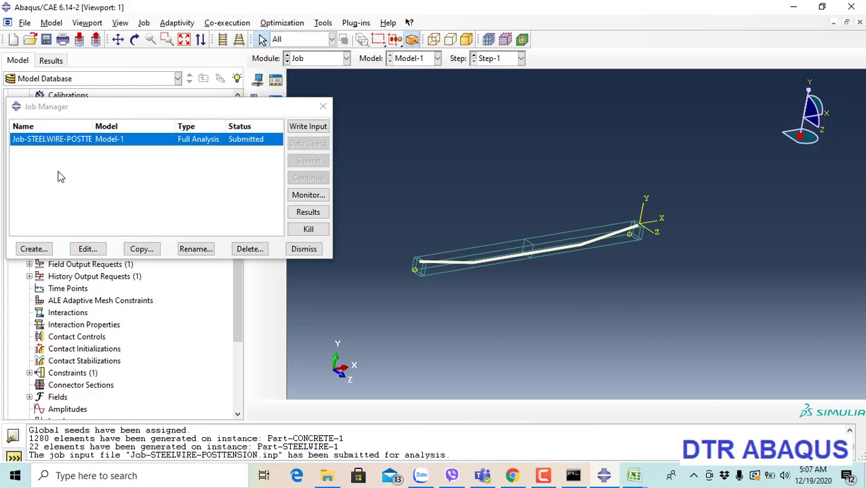
# Monitor Job-STEELWIRE-POSTTENSION, reading its error and warning messages about the element property definitions
pyautogui.click(308, 194)
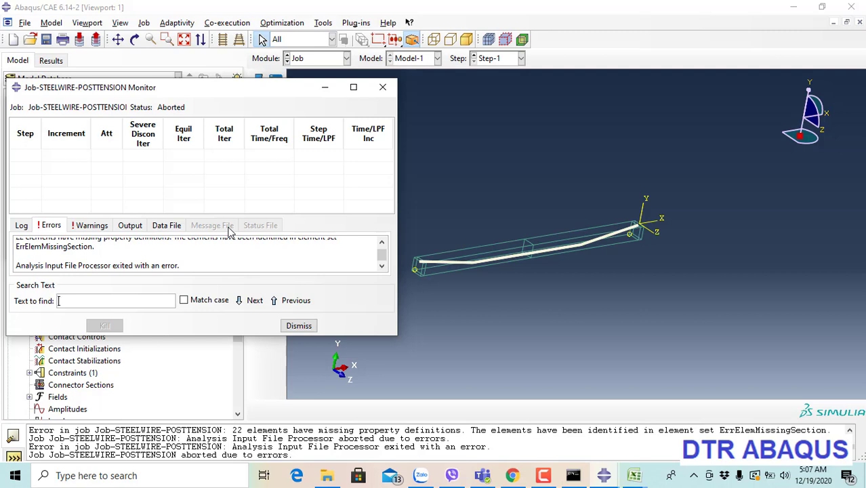
pyautogui.scroll(1, 230, 261)
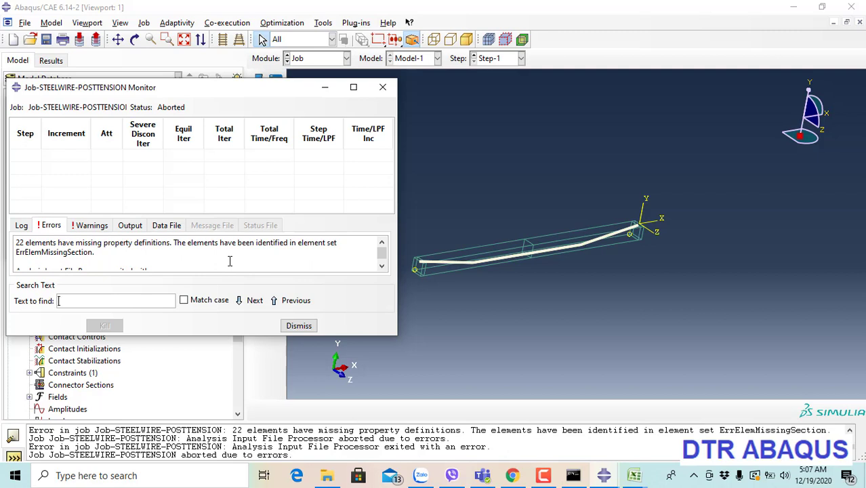
pyautogui.scroll(-1, 229, 260)
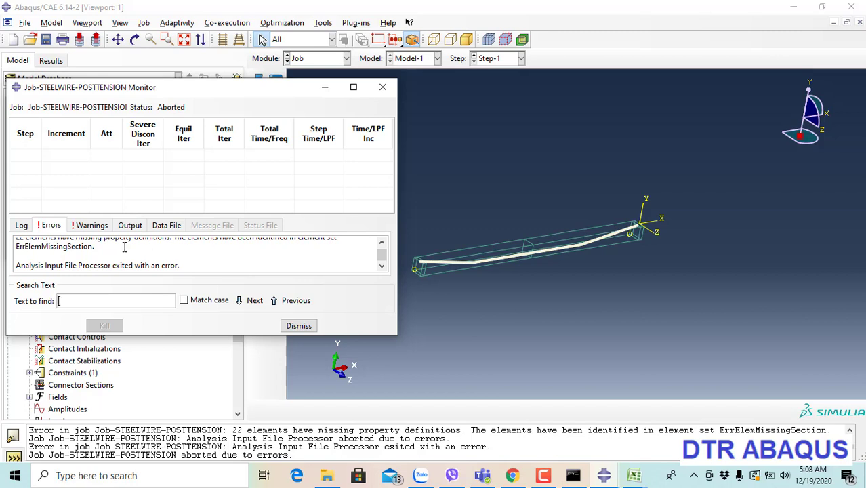
pyautogui.click(90, 227)
pyautogui.tripleClick(157, 255)
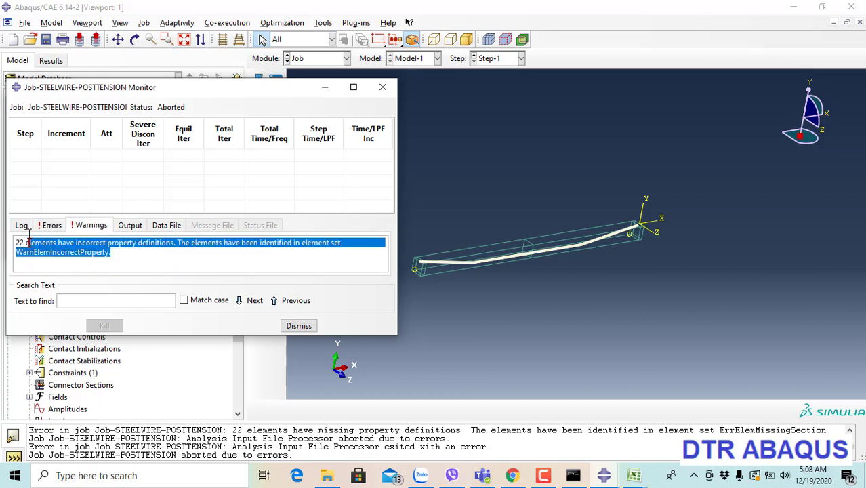
pyautogui.click(380, 90)
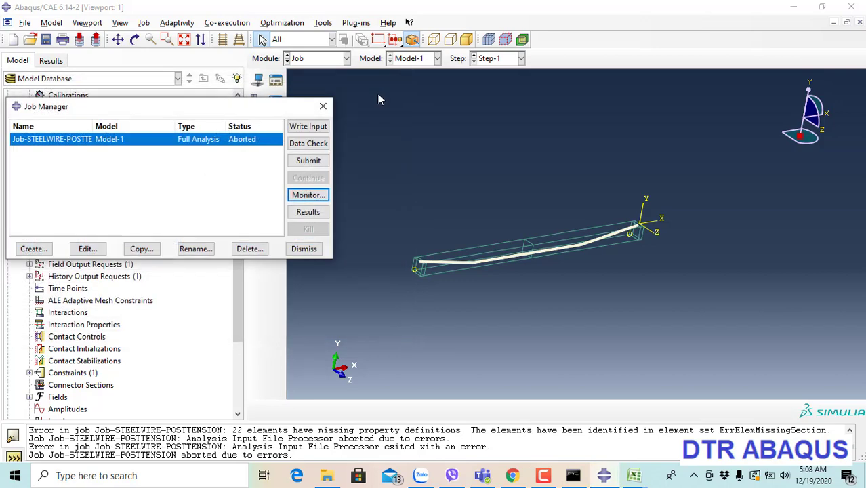
# Switch to the Property module and colour-code Part-STEELWIRE by materials to check its material assignment
pyautogui.click(497, 59)
pyautogui.click(491, 71)
pyautogui.click(330, 60)
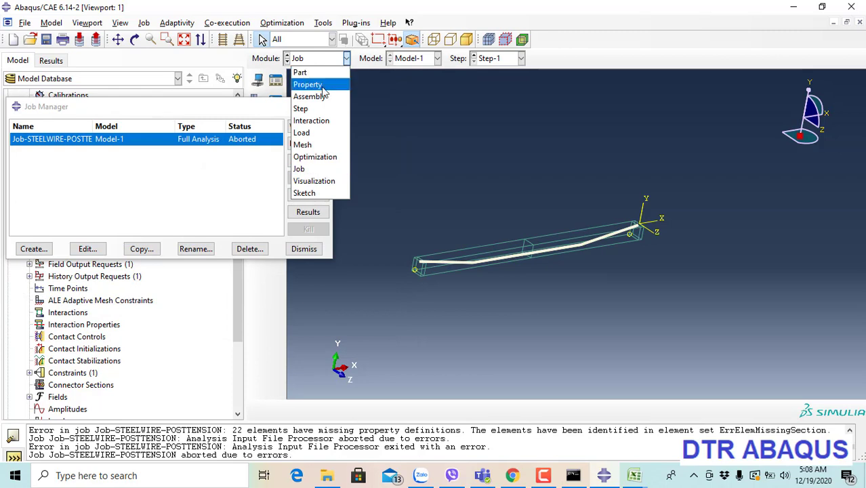
pyautogui.click(321, 86)
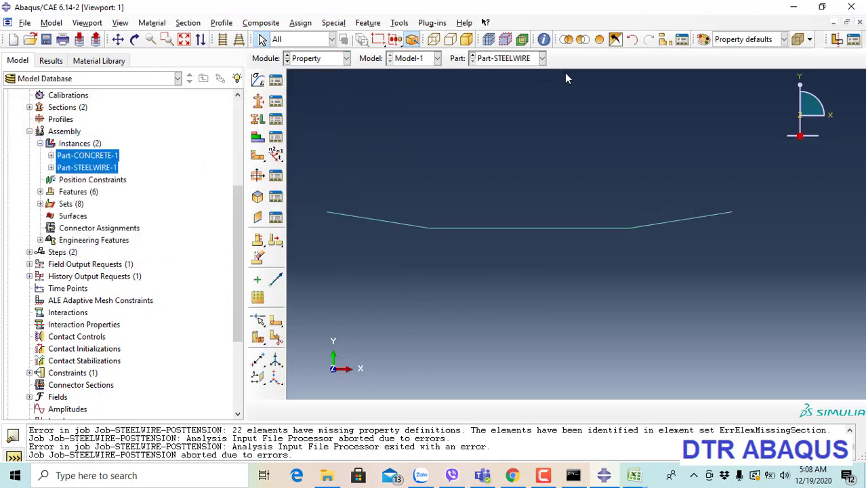
pyautogui.click(740, 41)
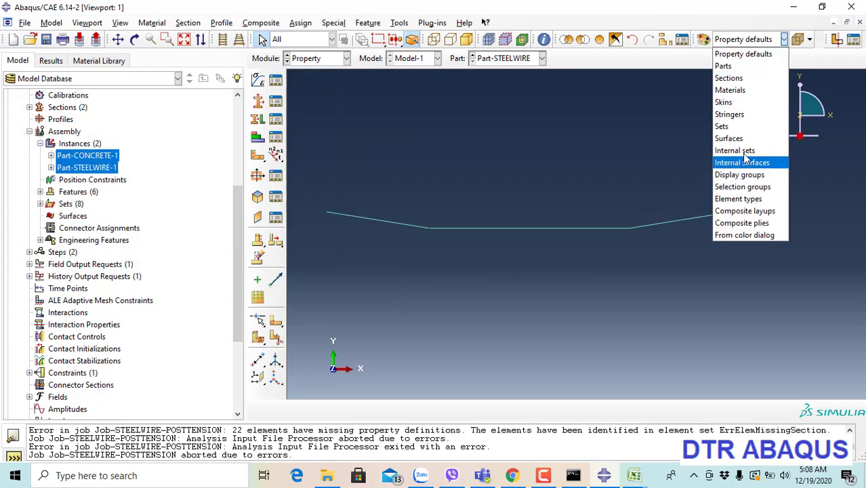
pyautogui.click(738, 90)
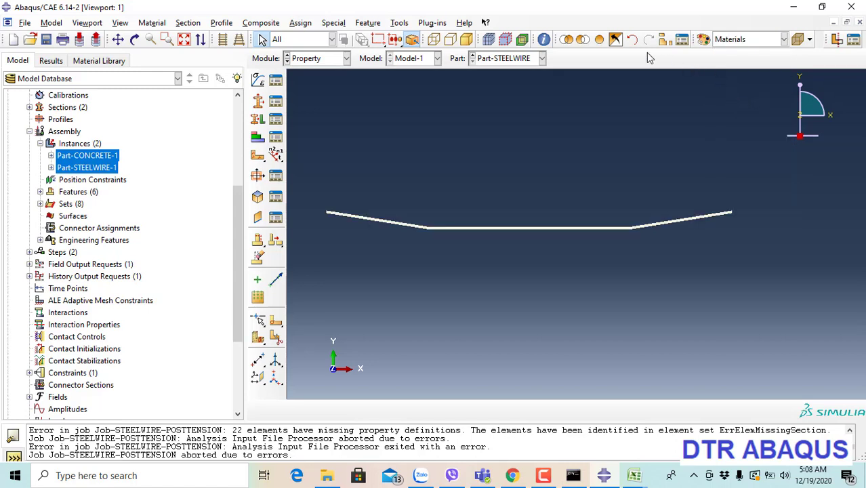
# Switch to the Assembly module and check the colour coding by materials on the beam and wire instances
pyautogui.click(333, 60)
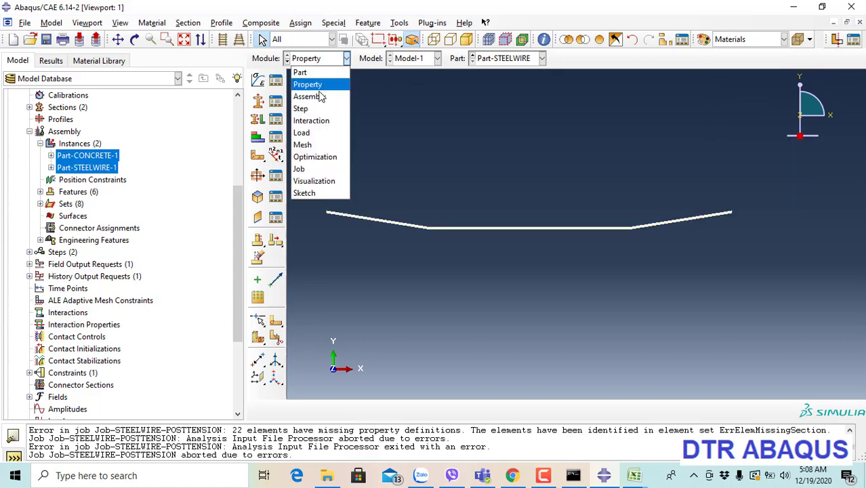
pyautogui.click(316, 98)
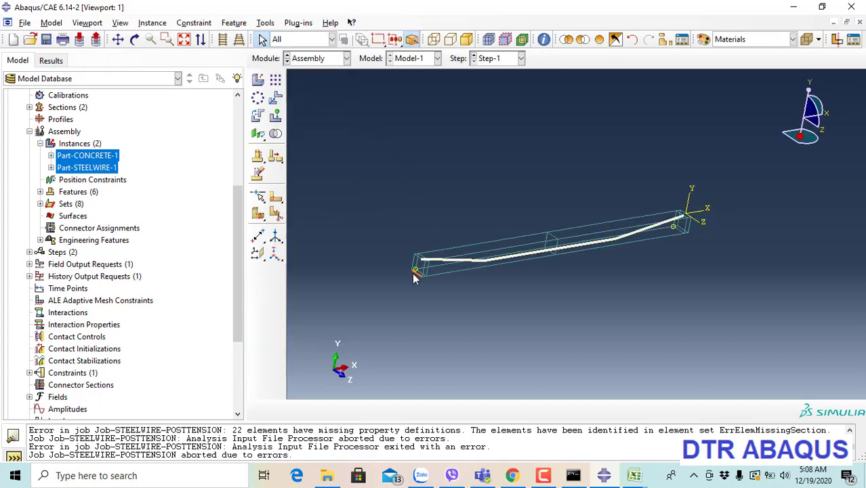
pyautogui.click(733, 40)
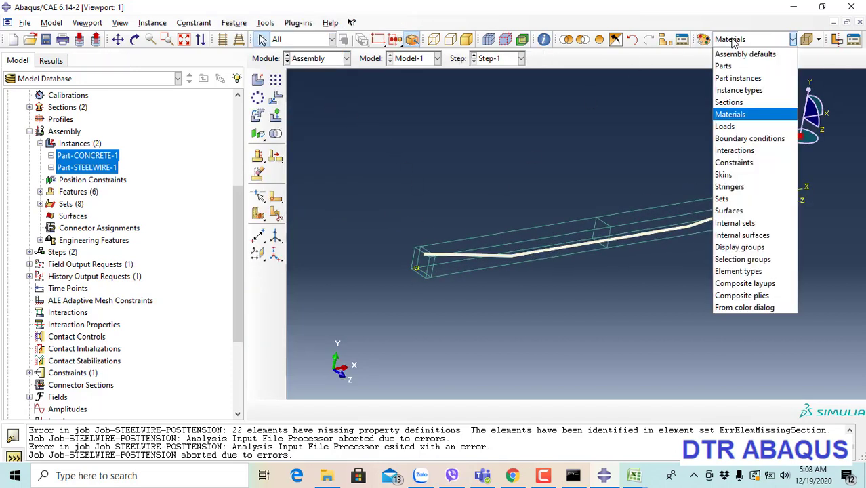
pyautogui.click(733, 40)
pyautogui.click(736, 44)
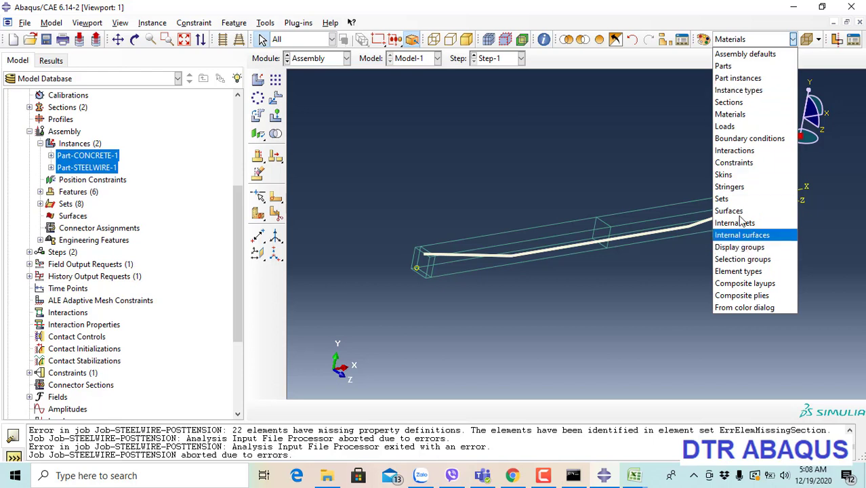
pyautogui.click(730, 115)
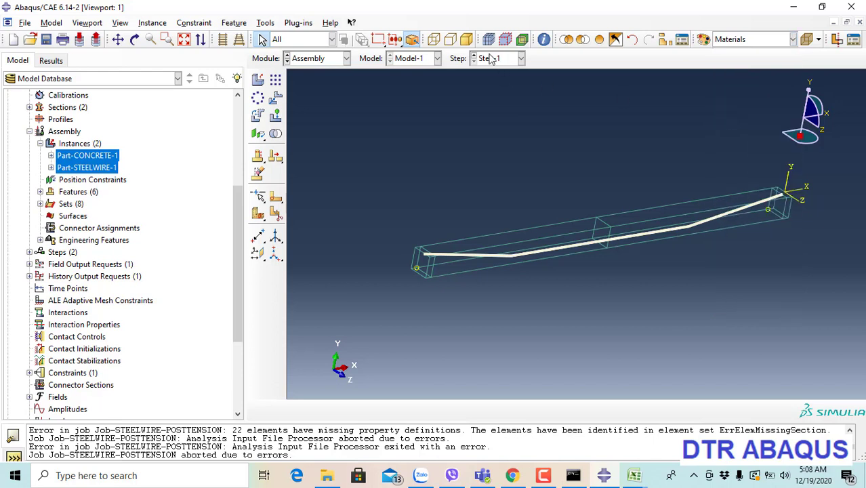
# View the assembly shaded, reset its colour coding to Assembly defaults and return to the wireframe display
pyautogui.click(466, 40)
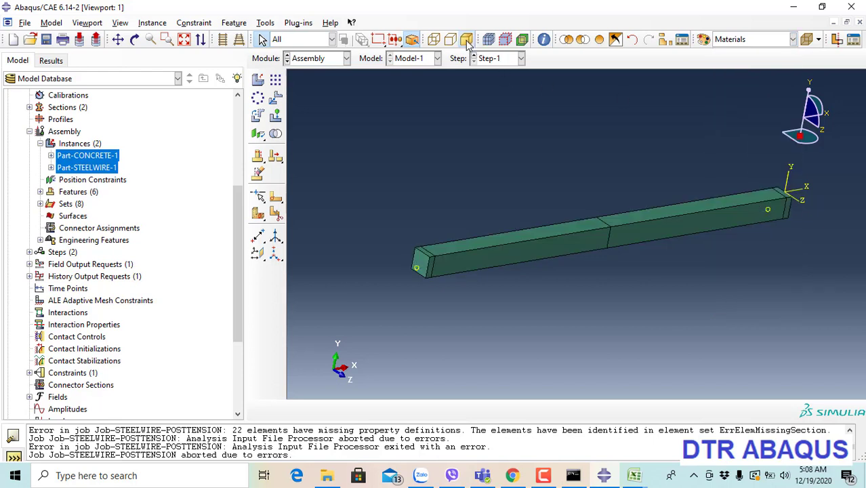
pyautogui.click(773, 41)
pyautogui.click(748, 54)
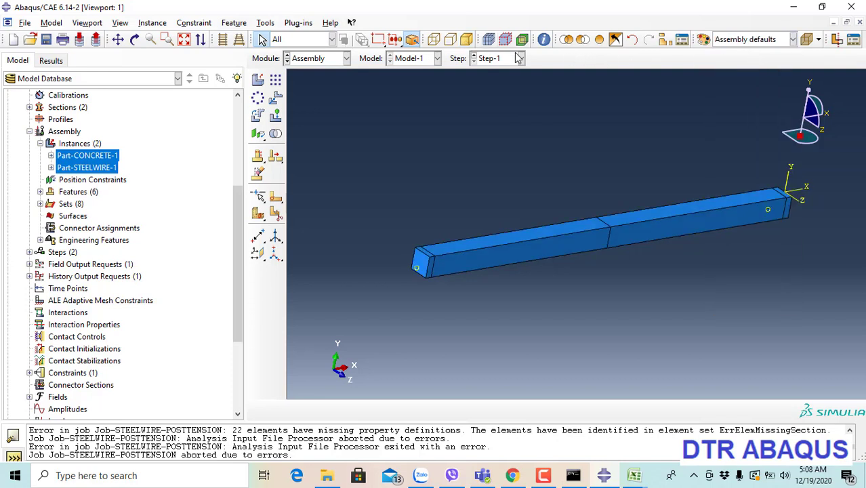
pyautogui.click(433, 40)
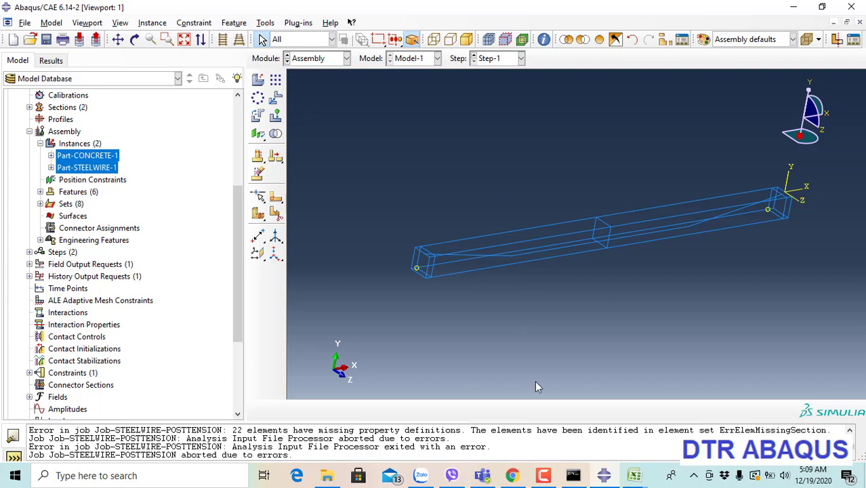
# Open the analysis results of Job-STEELWIRE-POSTTENSION for visualization
pyautogui.click(543, 474)
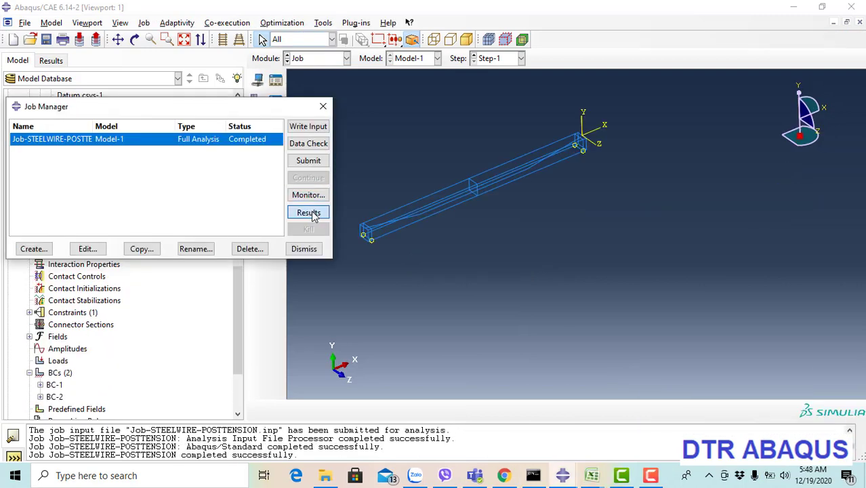
pyautogui.click(303, 245)
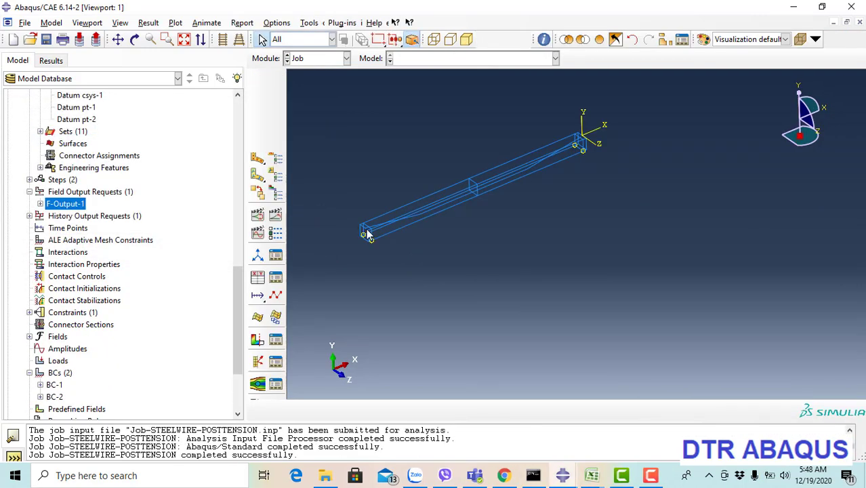
# Plot the Mises stress contours on the deformed beam and inspect the midspan region up close
pyautogui.click(263, 161)
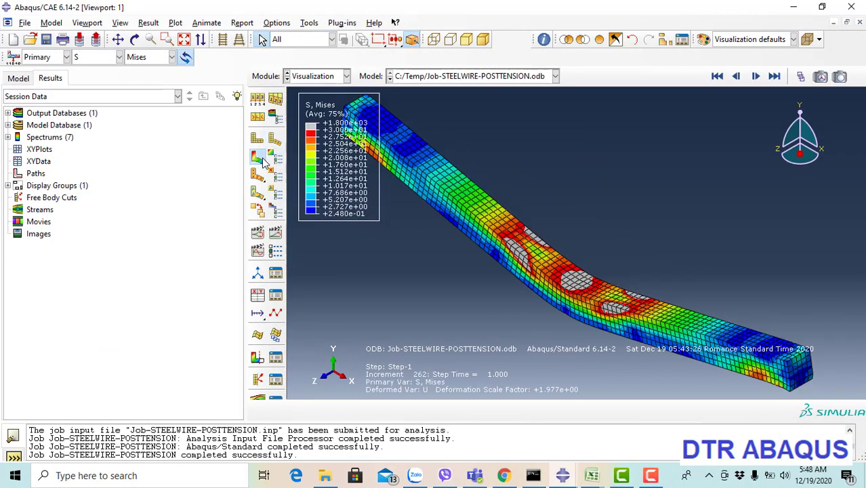
pyautogui.scroll(2, 548, 313)
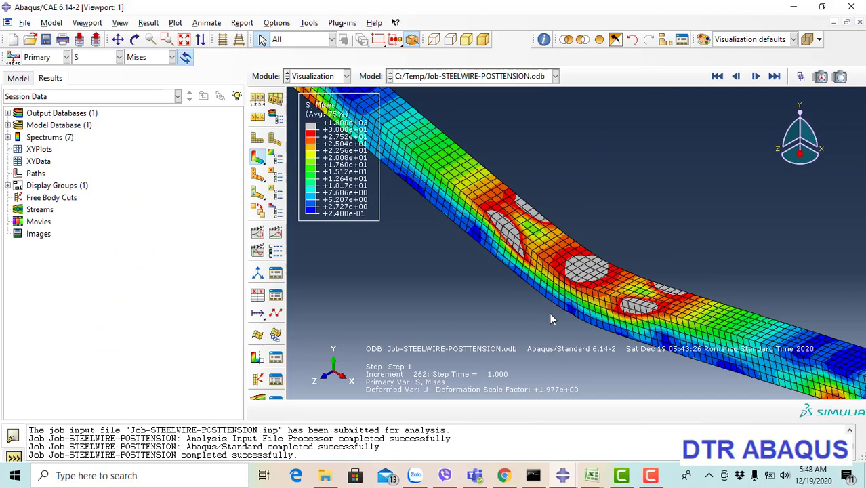
pyautogui.scroll(3, 548, 313)
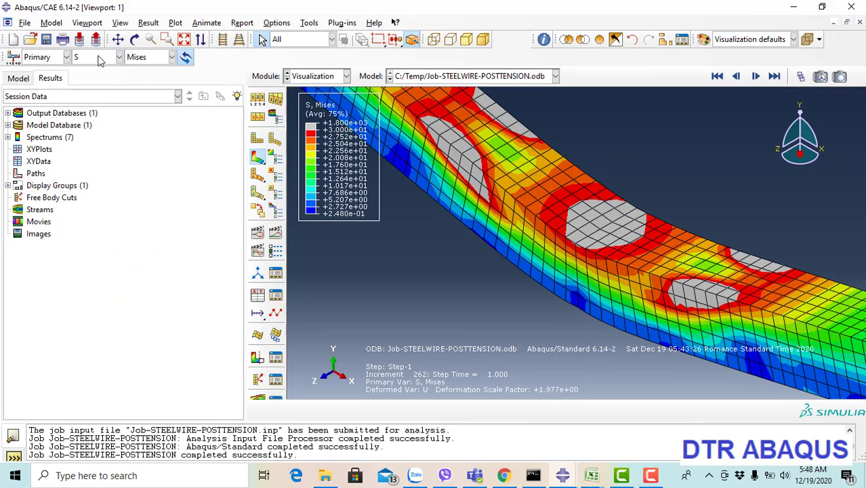
# Display the compressive damage (DAMAGEC) contours and examine the beam from its long side
pyautogui.click(98, 59)
pyautogui.click(98, 93)
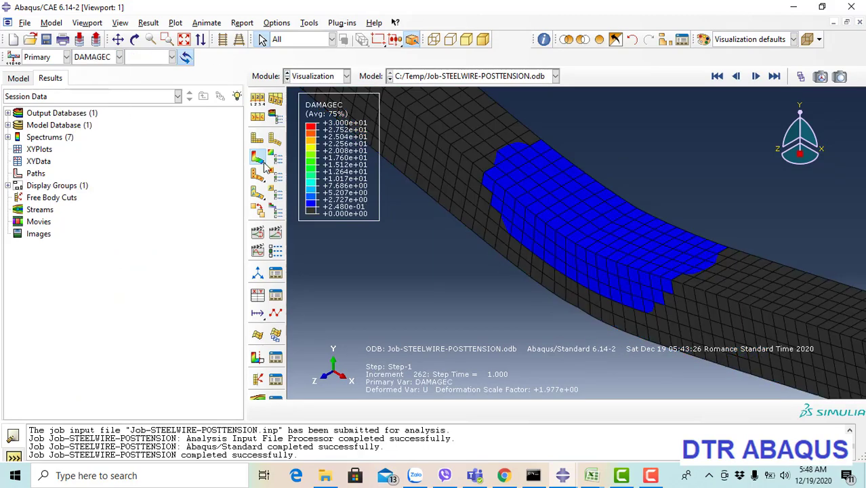
pyautogui.scroll(-5, 557, 252)
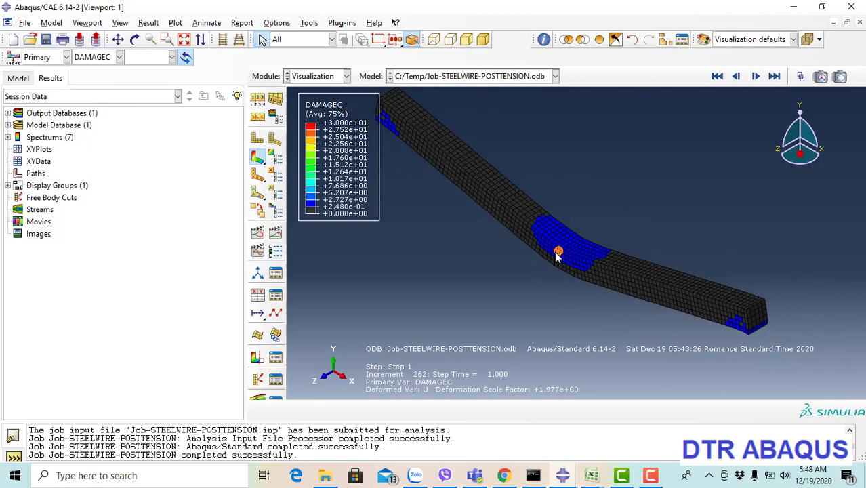
pyautogui.scroll(-2, 557, 254)
pyautogui.click(135, 40)
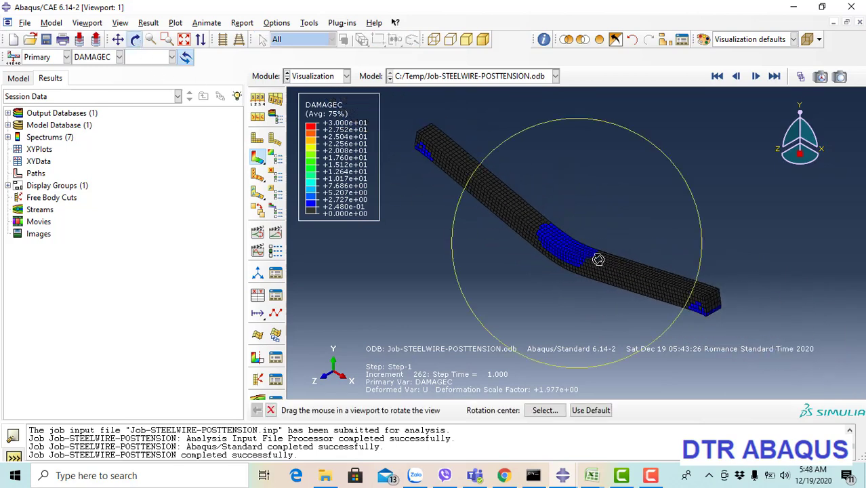
pyautogui.moveTo(597, 260); pyautogui.dragTo(604, 314)
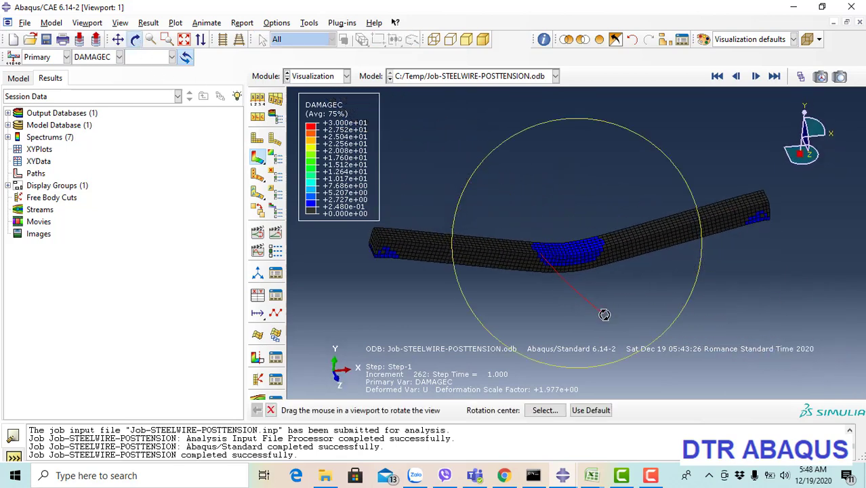
pyautogui.press('Escape')
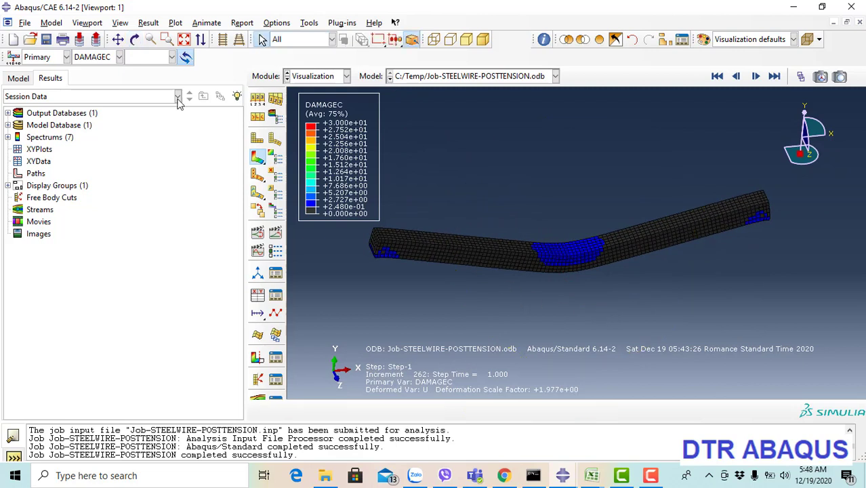
# Change the contour variable to tensile damage (DAMAGET) and inspect its distribution along the beam
pyautogui.click(119, 57)
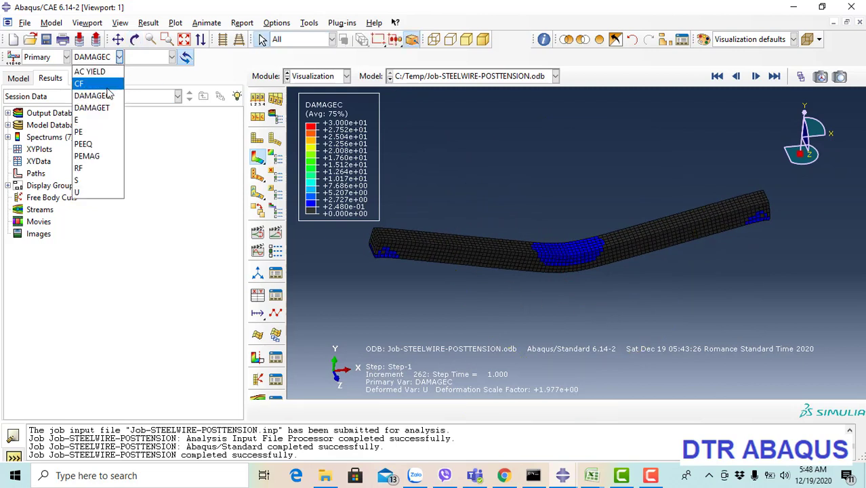
pyautogui.click(96, 107)
pyautogui.scroll(5, 611, 289)
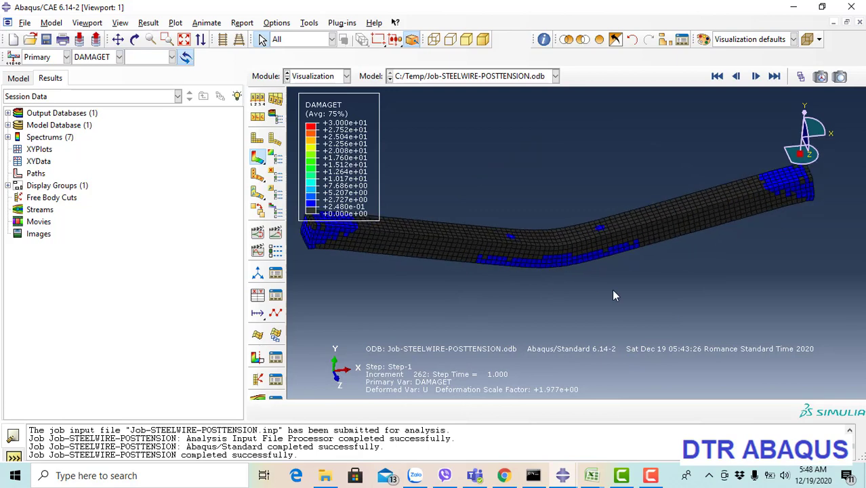
pyautogui.scroll(-5, 613, 296)
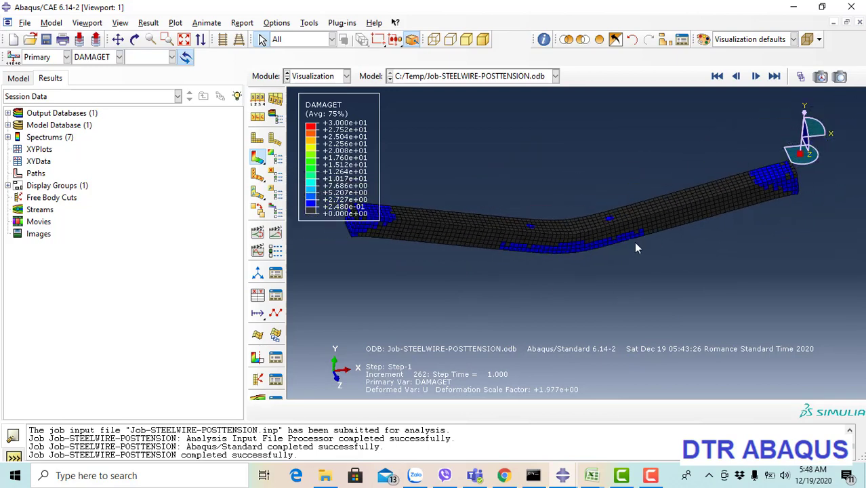
# Open the field output settings and bring up the status variable options
pyautogui.click(148, 22)
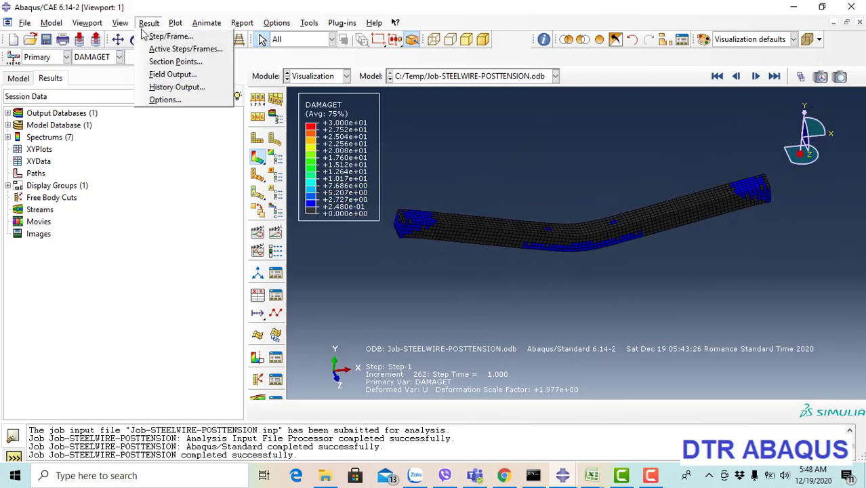
pyautogui.click(173, 74)
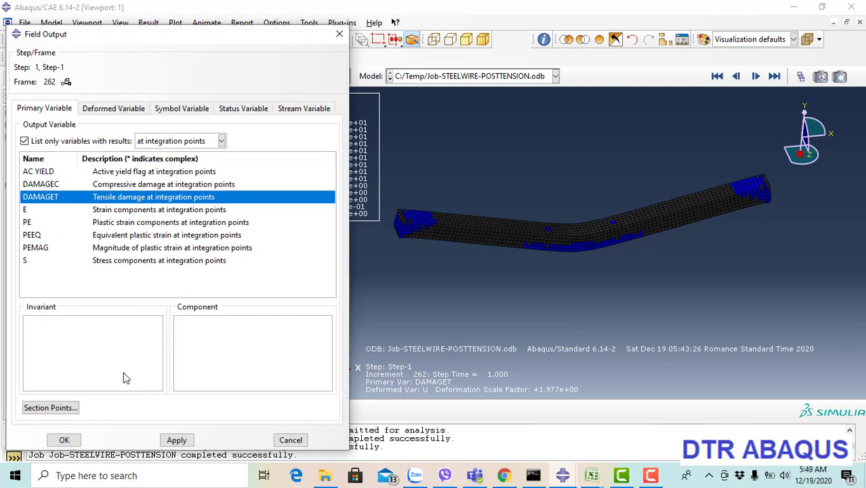
pyautogui.click(131, 186)
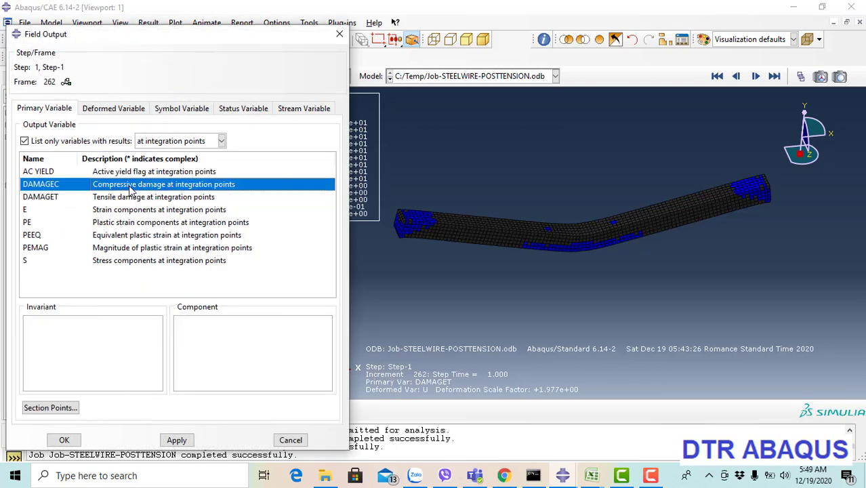
pyautogui.click(179, 108)
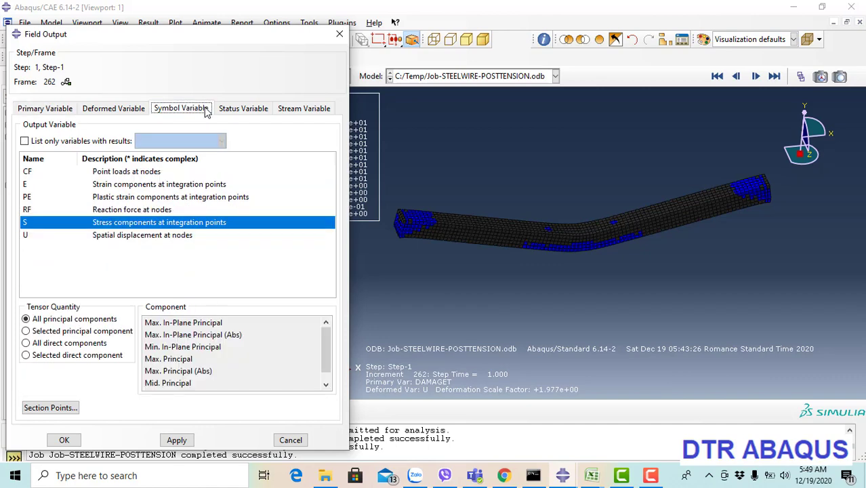
pyautogui.click(237, 110)
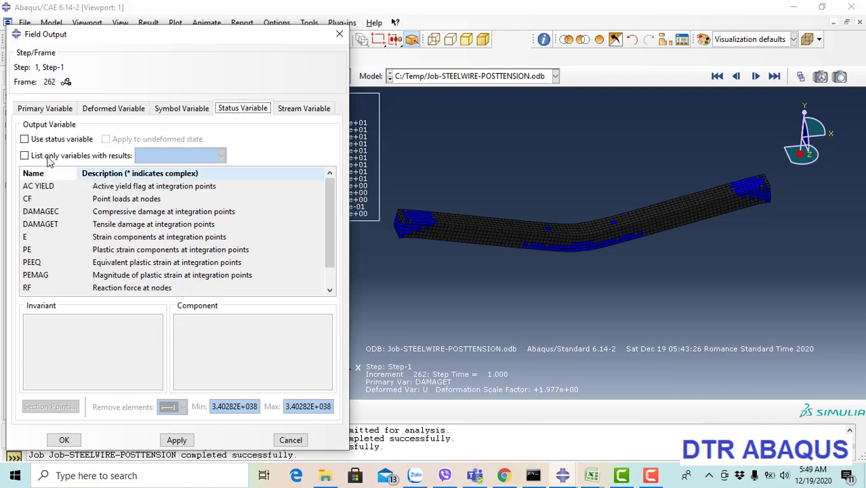
# List only status variables with results at integration points, enable the status variable and choose DAMAGET
pyautogui.click(25, 156)
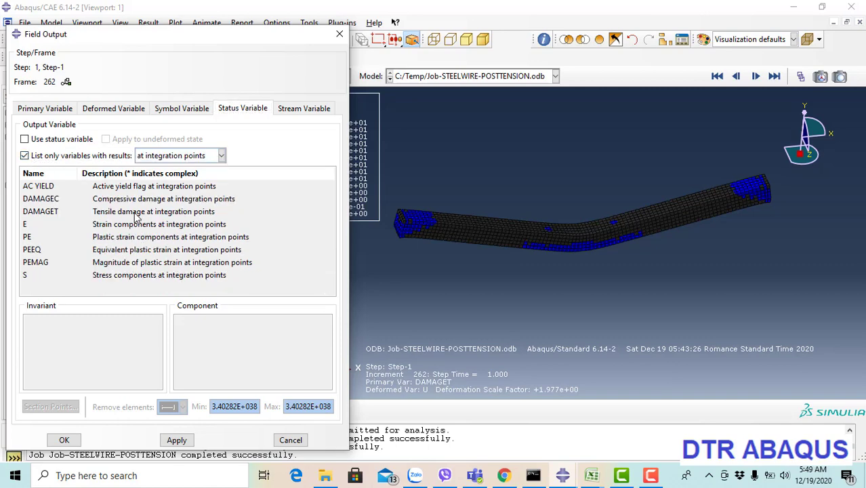
pyautogui.click(163, 157)
pyautogui.click(151, 183)
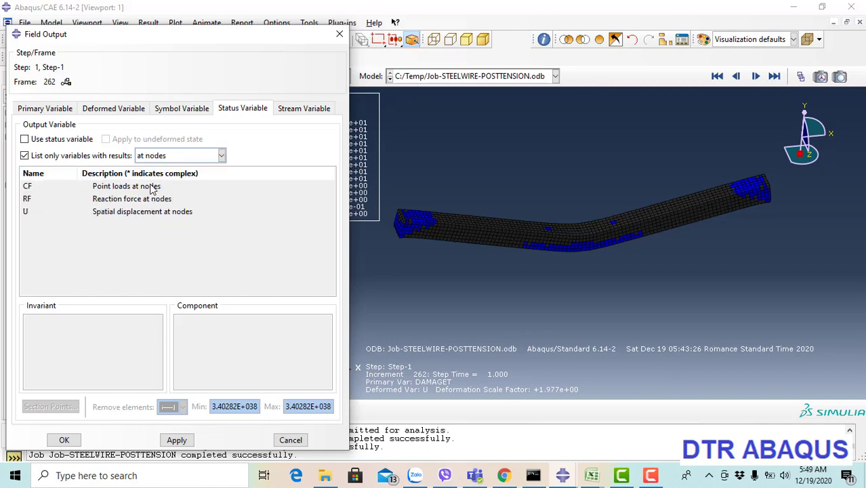
pyautogui.click(154, 156)
pyautogui.click(154, 169)
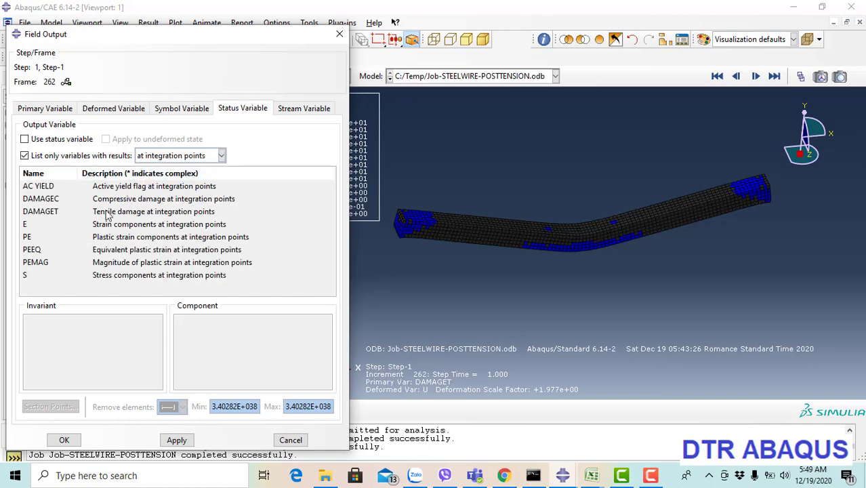
pyautogui.click(35, 141)
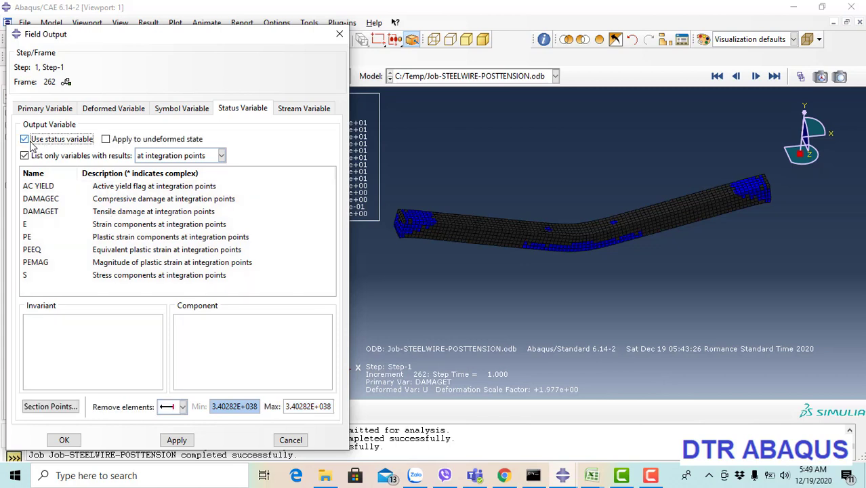
pyautogui.click(107, 213)
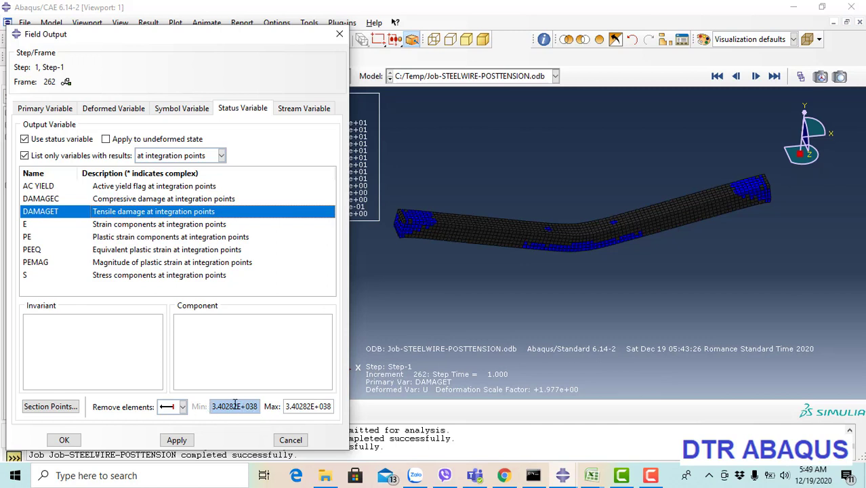
# Change the element removal criterion from a maximum limit to one that removes elements above a minimum value
pyautogui.moveTo(289, 407); pyautogui.dragTo(332, 406)
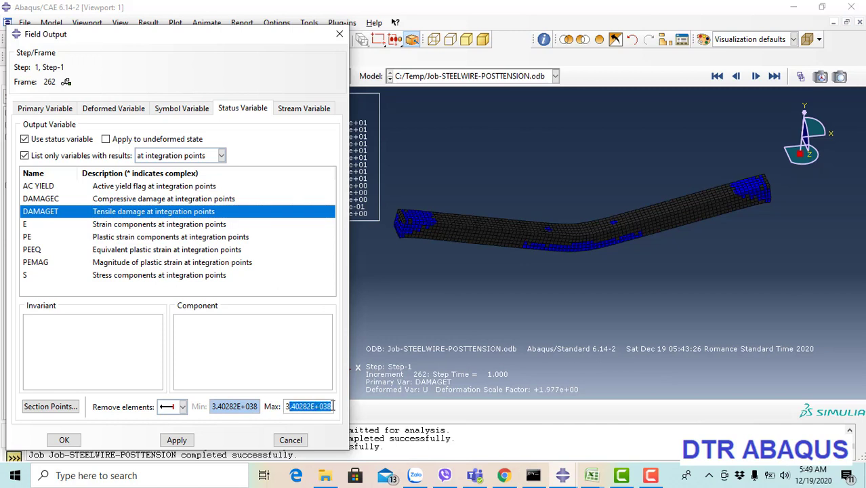
pyautogui.press('BackSpace')
pyautogui.press('BackSpace')
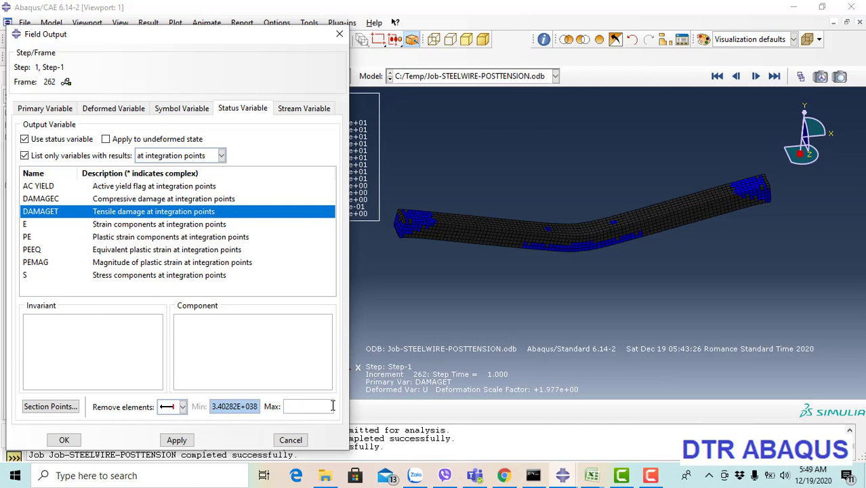
pyautogui.click(183, 407)
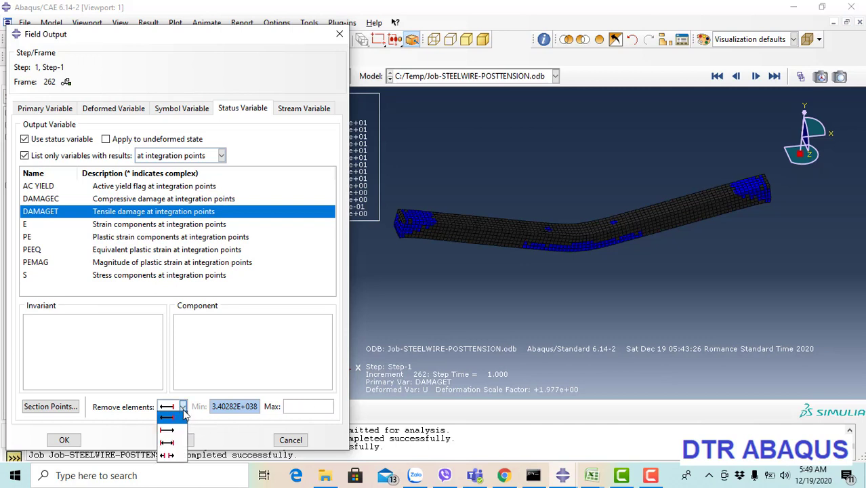
pyautogui.click(176, 428)
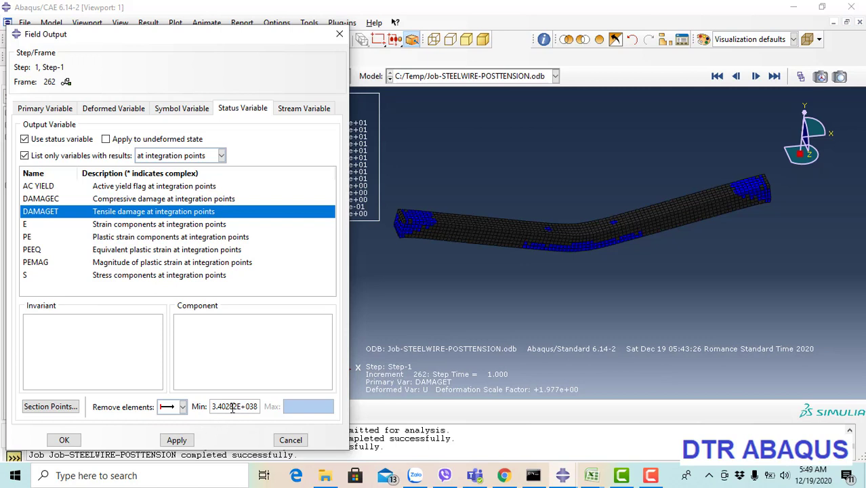
# Try removing elements with a minimum DAMAGET limit of 30
pyautogui.moveTo(254, 407); pyautogui.dragTo(193, 408)
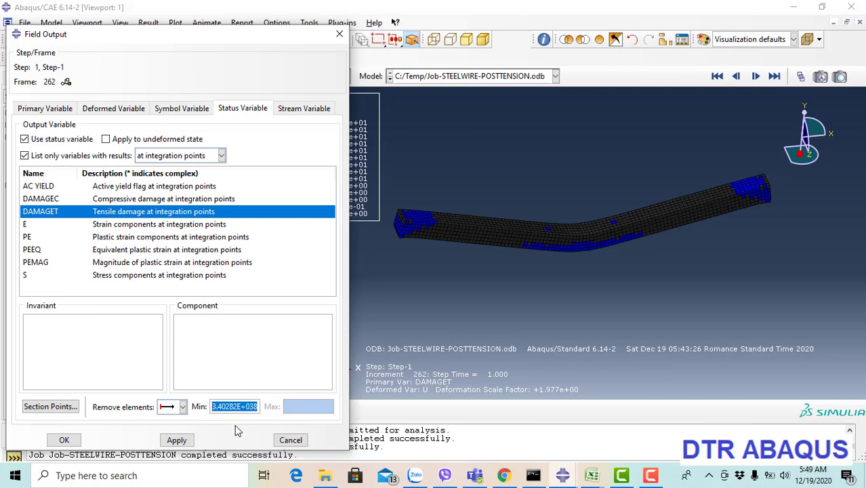
pyautogui.press('BackSpace')
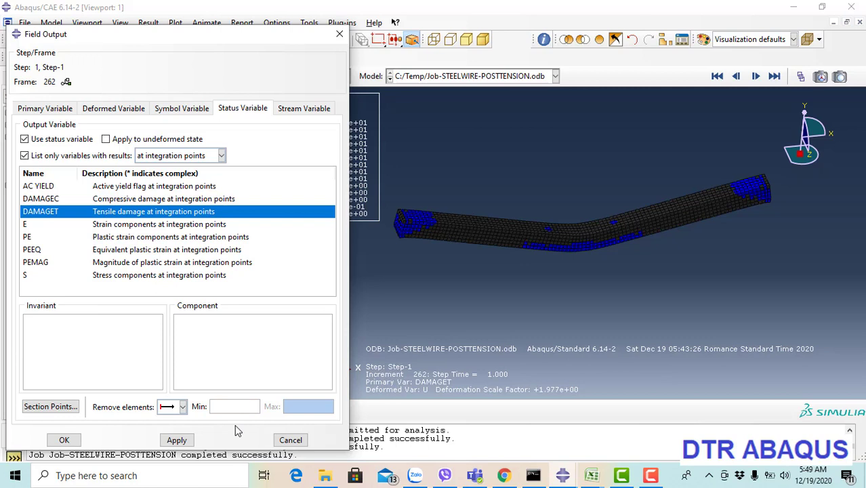
pyautogui.write('30')
pyautogui.click(176, 440)
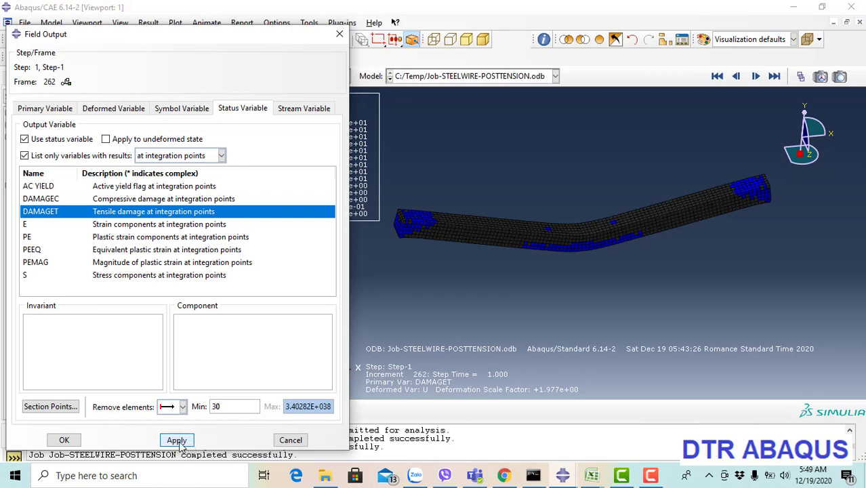
# Set the minimum DAMAGET limit for element removal to 0.2, apply it and close the field output settings
pyautogui.click(238, 408)
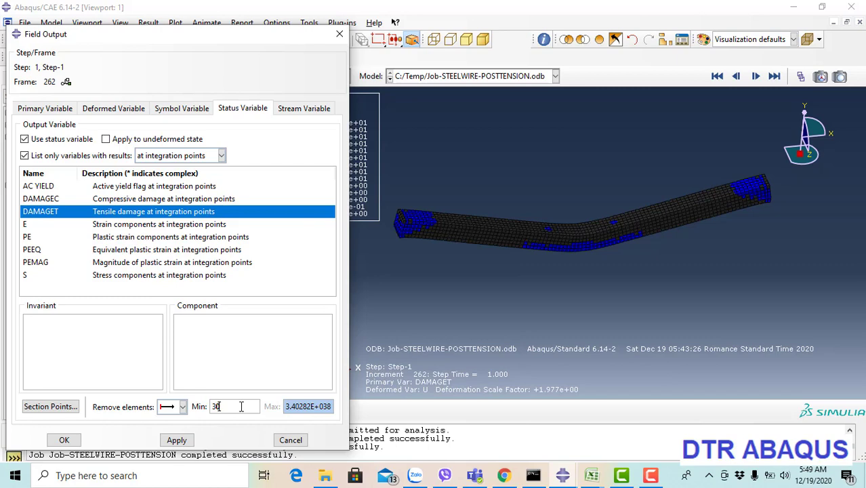
pyautogui.press('BackSpace')
pyautogui.press('BackSpace')
pyautogui.write('3')
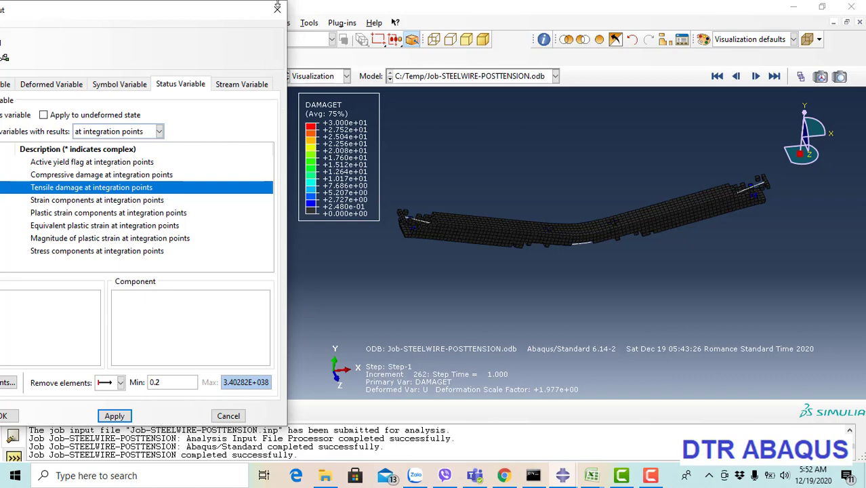
pyautogui.click(278, 9)
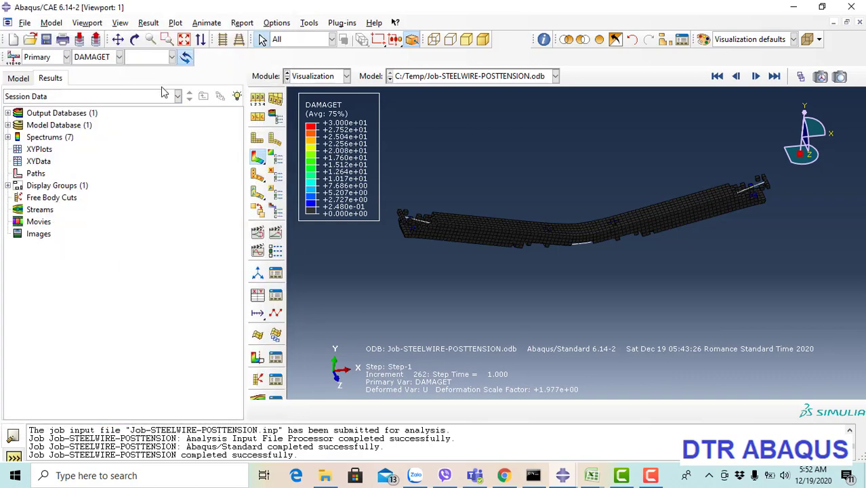
# Change the contour plot's color spectrum to Blue to red and apply it
pyautogui.click(274, 116)
pyautogui.click(259, 90)
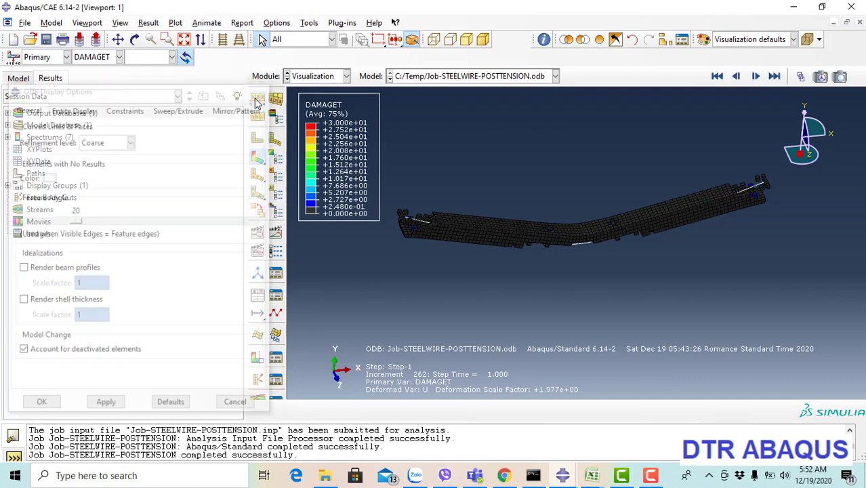
pyautogui.click(275, 160)
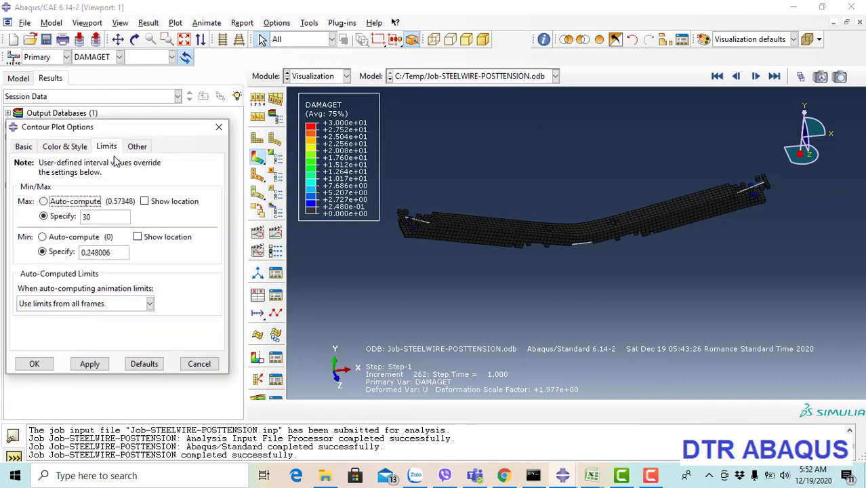
pyautogui.click(75, 149)
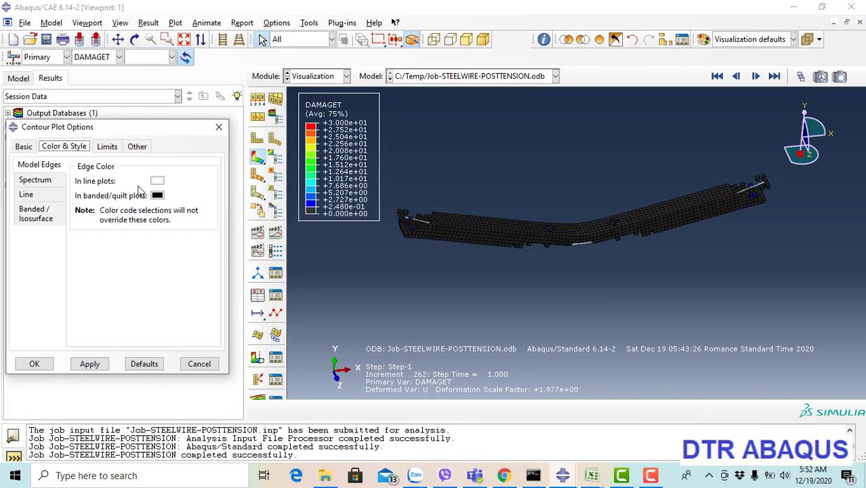
pyautogui.click(40, 186)
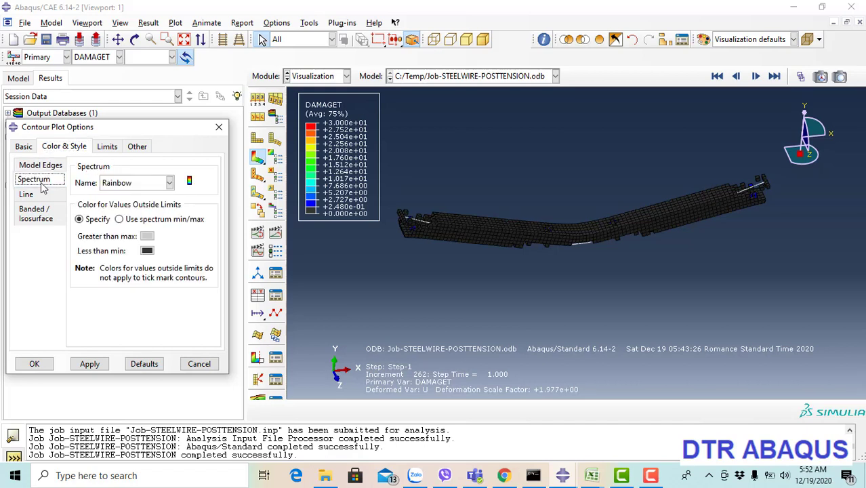
pyautogui.click(136, 183)
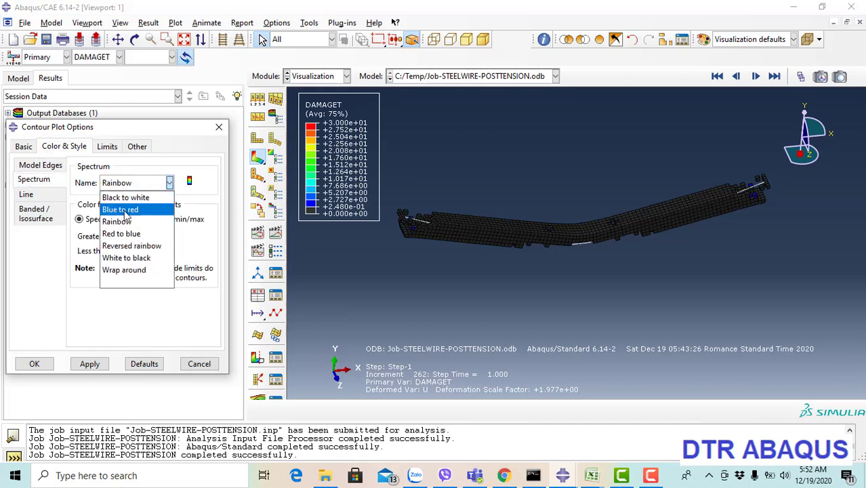
pyautogui.click(124, 211)
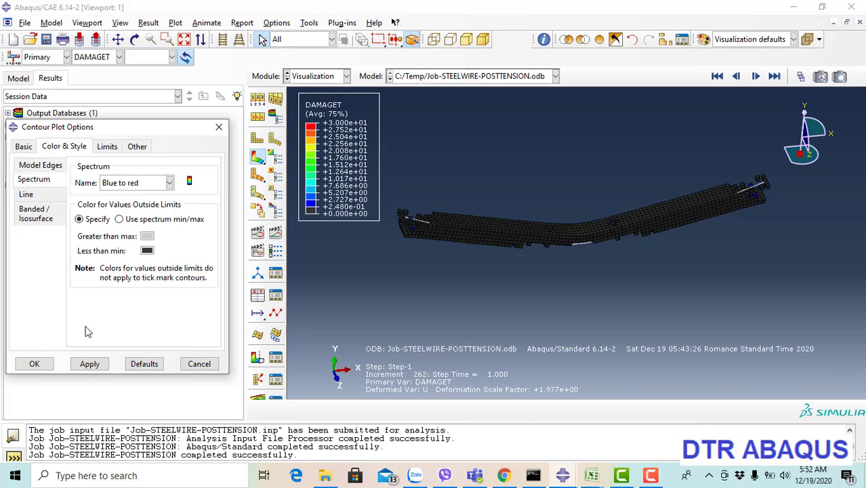
pyautogui.click(88, 364)
pyautogui.click(32, 364)
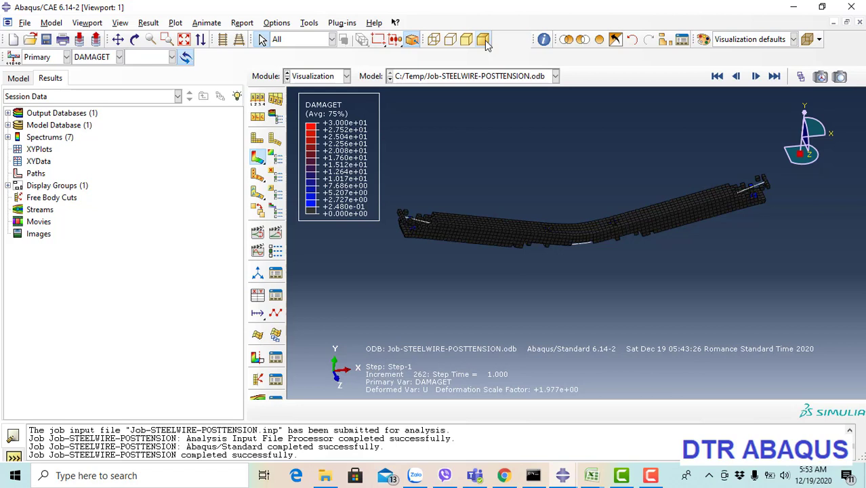
pyautogui.click(746, 40)
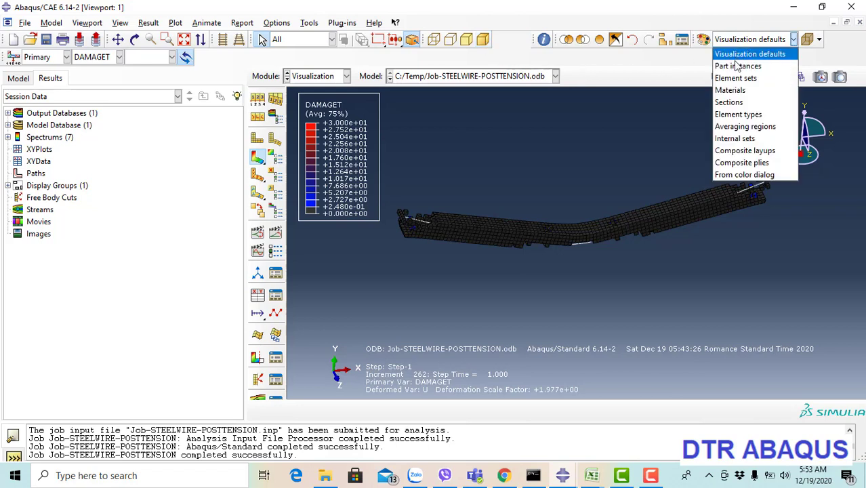
pyautogui.click(747, 55)
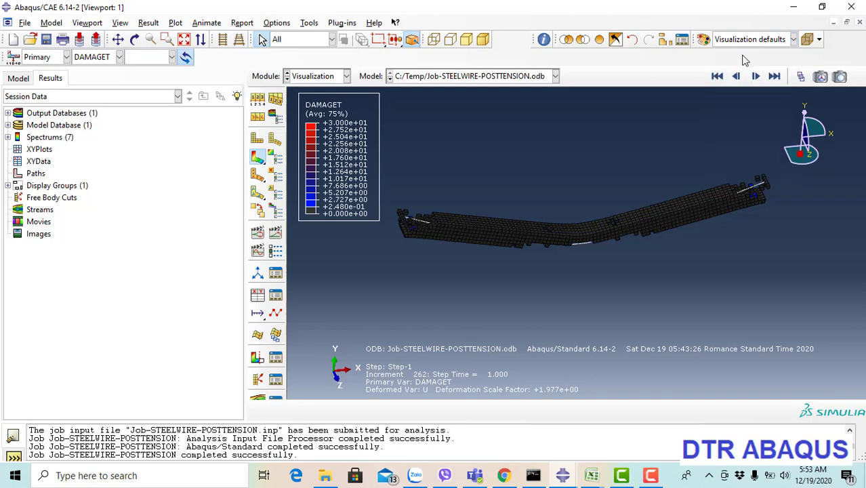
pyautogui.click(705, 41)
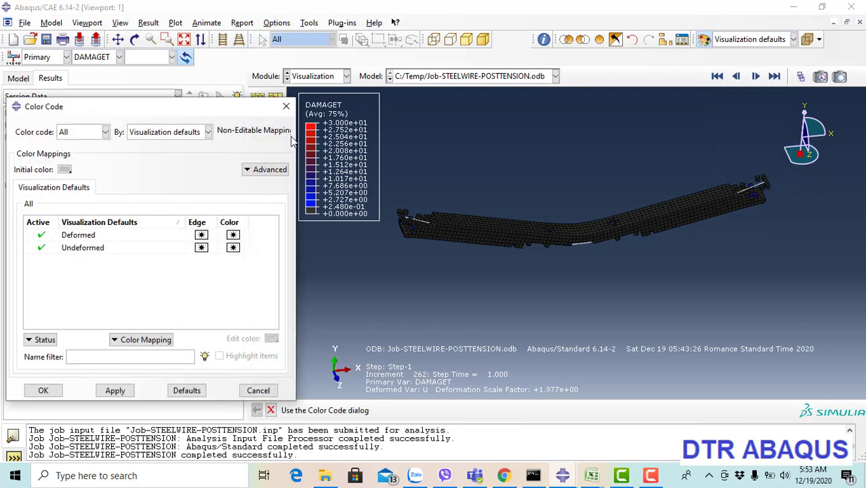
pyautogui.click(286, 107)
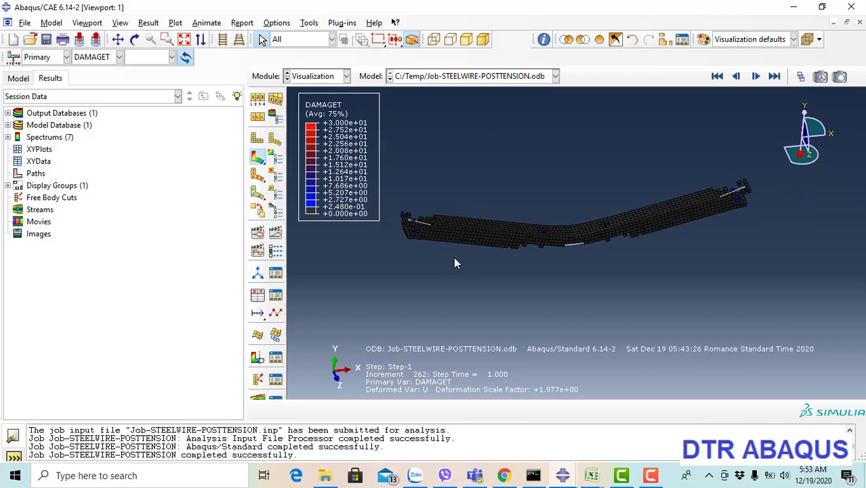
# Rotate the deformed beam to examine the zones with removed elements and the exposed steel wire
pyautogui.click(135, 40)
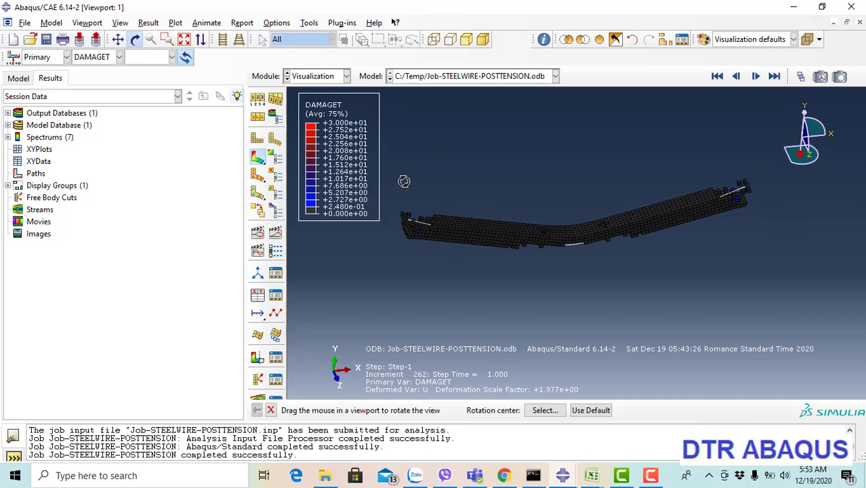
pyautogui.moveTo(573, 166); pyautogui.dragTo(575, 259)
pyautogui.moveTo(659, 253); pyautogui.dragTo(432, 225)
pyautogui.press('Escape')
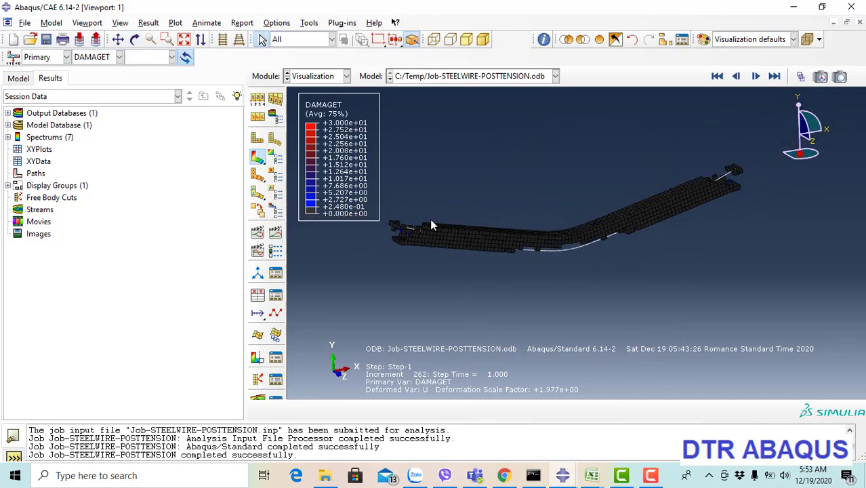
pyautogui.keyDown('ctrl'); pyautogui.keyDown('alt'); pyautogui.moveTo(372, 249); pyautogui.dragTo(427, 265); pyautogui.keyUp('alt'); pyautogui.keyUp('ctrl')
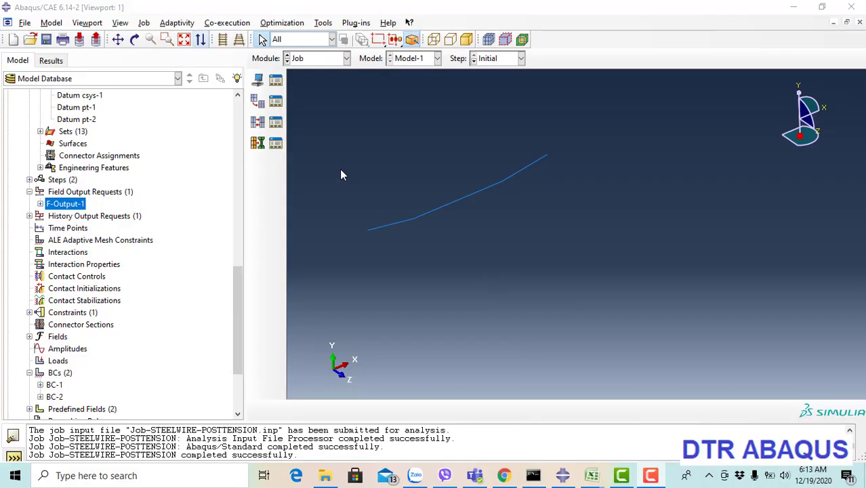
# Start a new mechanical Stress predefined field in the Initial step from the Load module
pyautogui.click(345, 58)
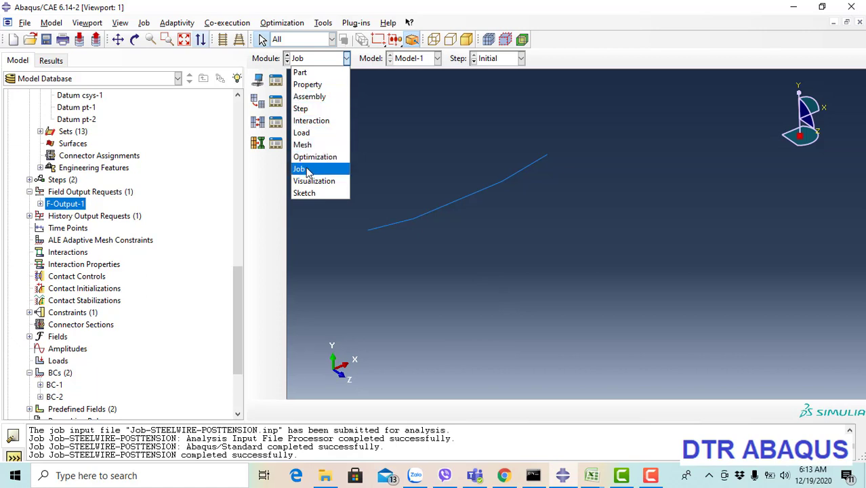
pyautogui.click(316, 59)
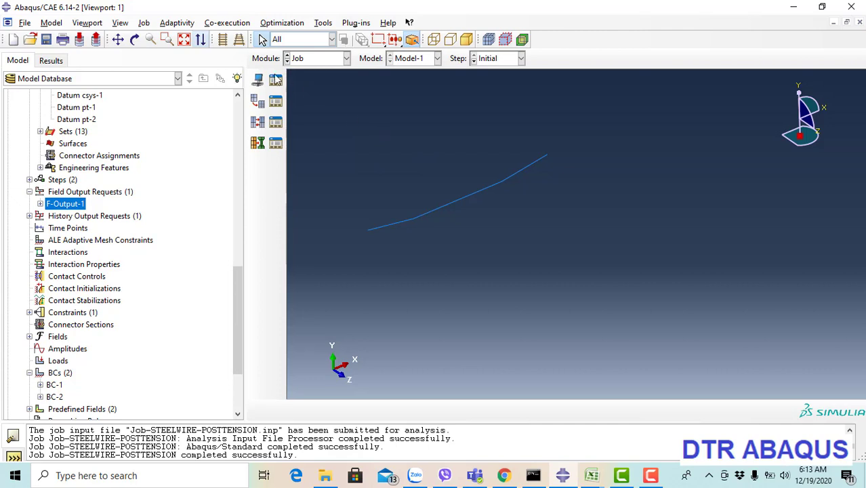
pyautogui.click(315, 61)
pyautogui.click(314, 135)
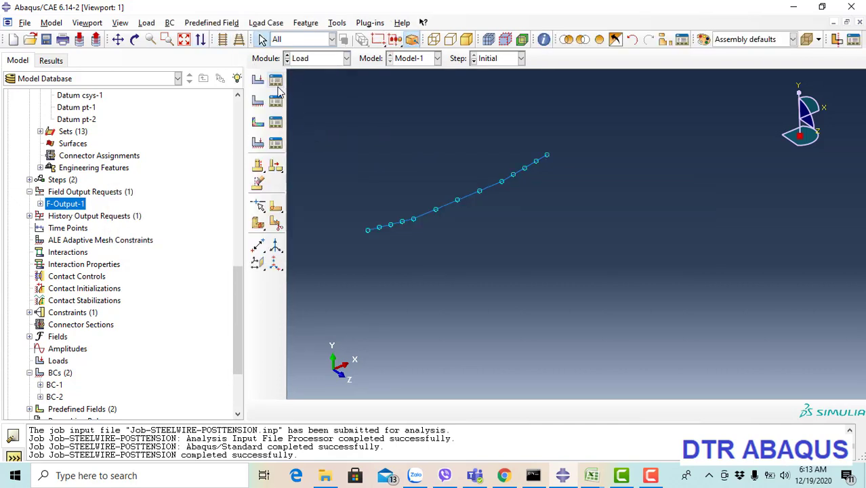
pyautogui.click(211, 22)
pyautogui.click(208, 50)
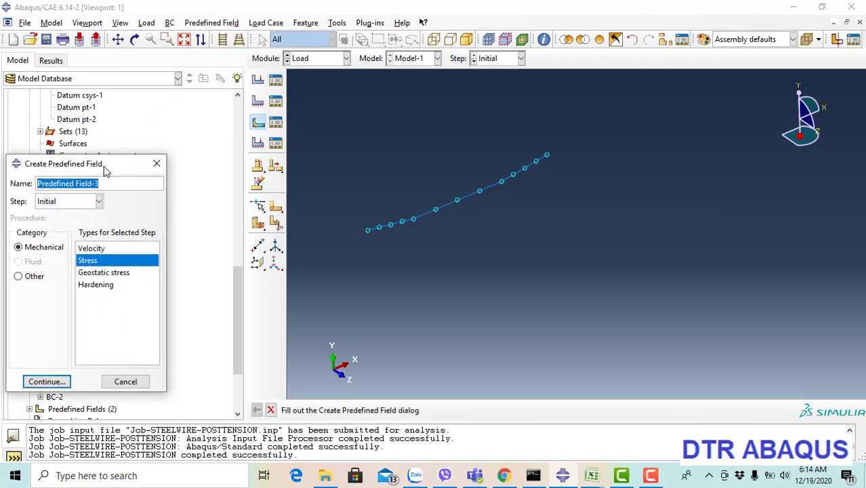
pyautogui.click(87, 202)
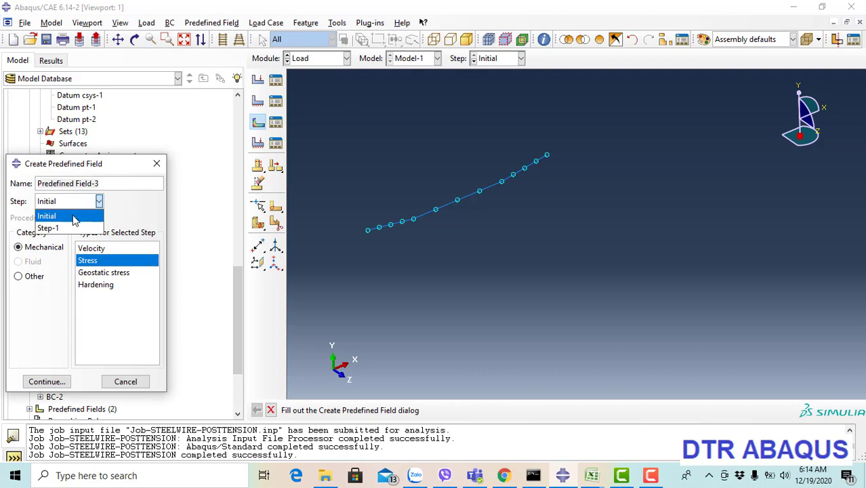
pyautogui.click(74, 218)
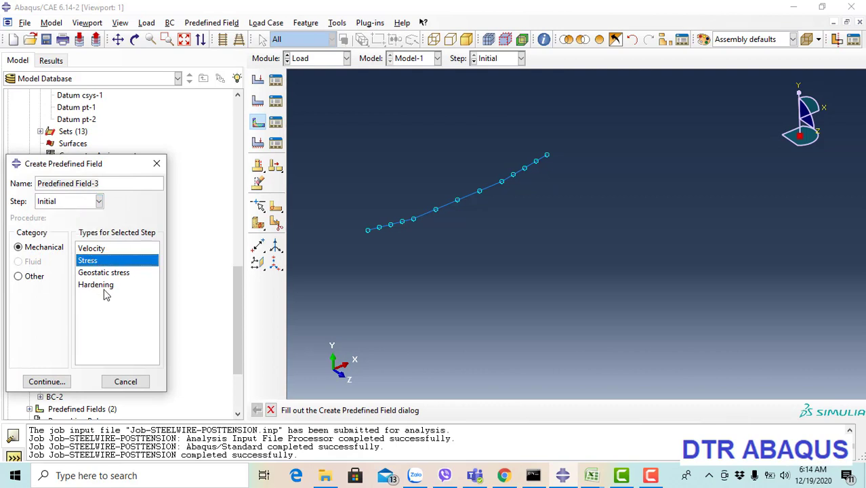
pyautogui.click(46, 382)
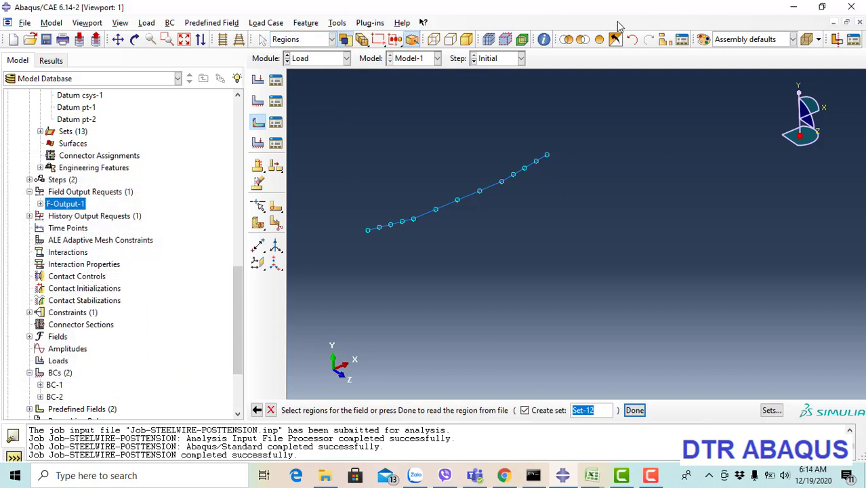
# Display only the Part-STEELWIRE-1 instance and select the whole wire as the region for the stress field
pyautogui.click(600, 40)
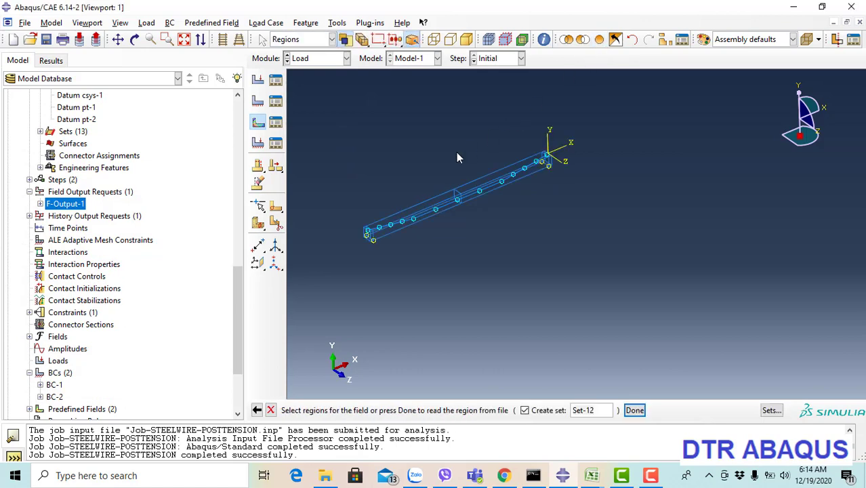
pyautogui.click(663, 39)
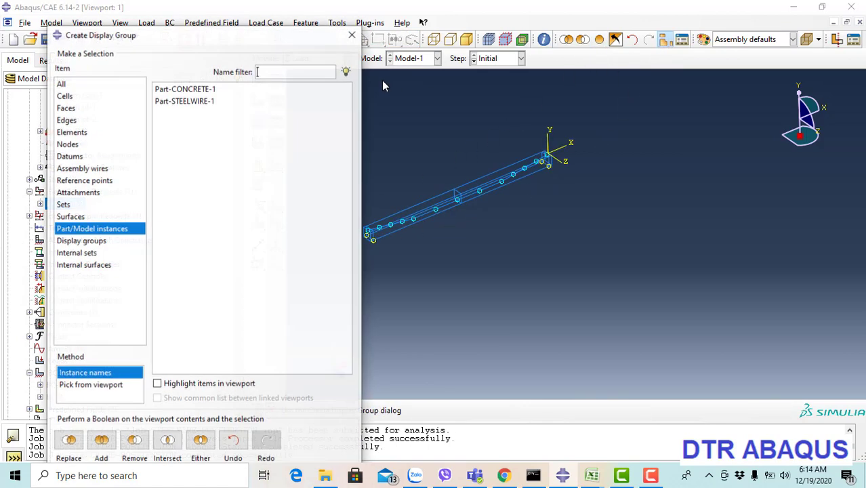
pyautogui.click(185, 101)
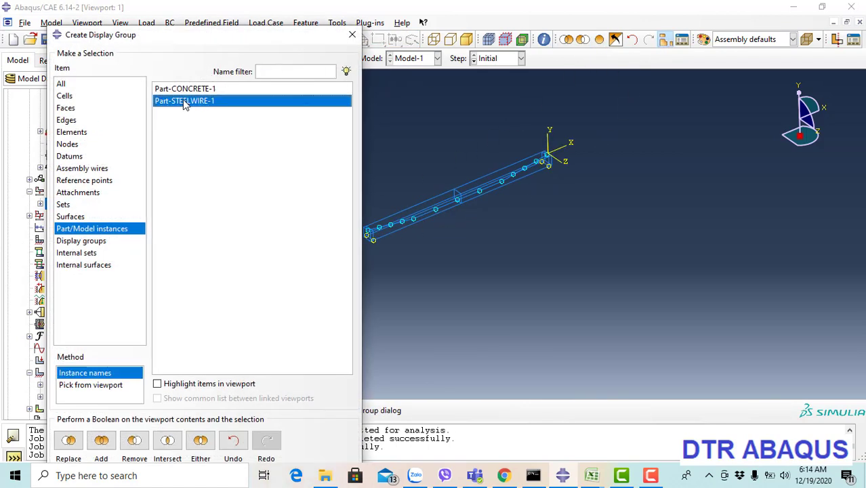
pyautogui.click(66, 442)
pyautogui.click(351, 34)
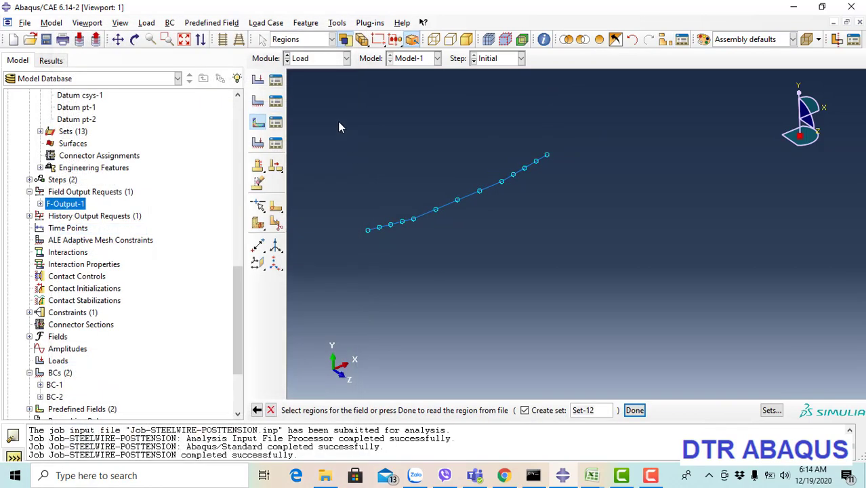
pyautogui.moveTo(315, 120); pyautogui.dragTo(594, 285)
pyautogui.click(637, 409)
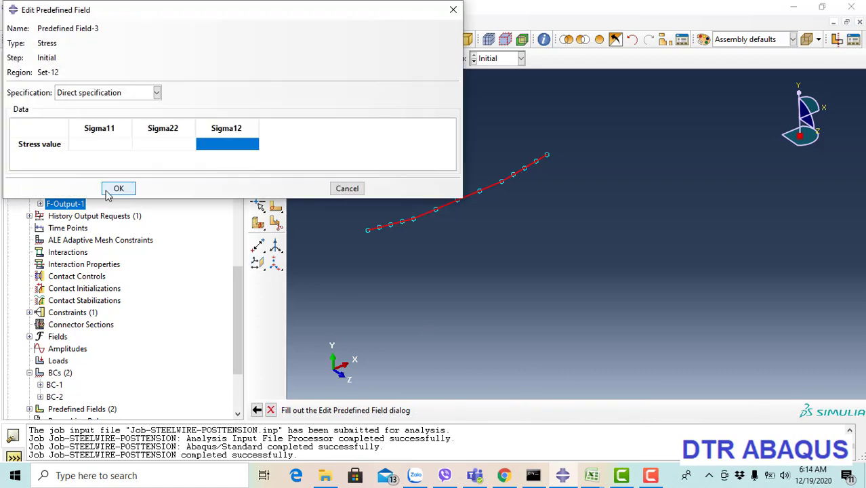
# Define the wire's initial stress with Sigma11 1200, Sigma22 0 and Sigma12 0, and confirm the field
pyautogui.click(101, 145)
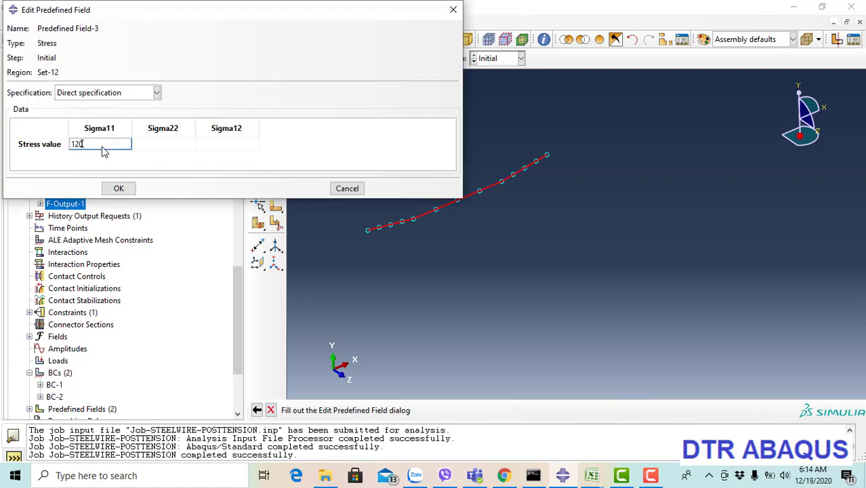
pyautogui.write('1200')
pyautogui.press('Tab')
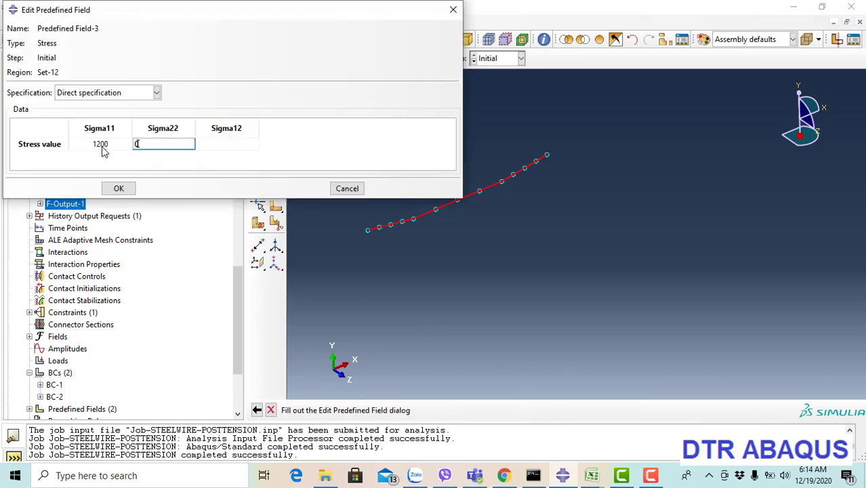
pyautogui.press('Tab')
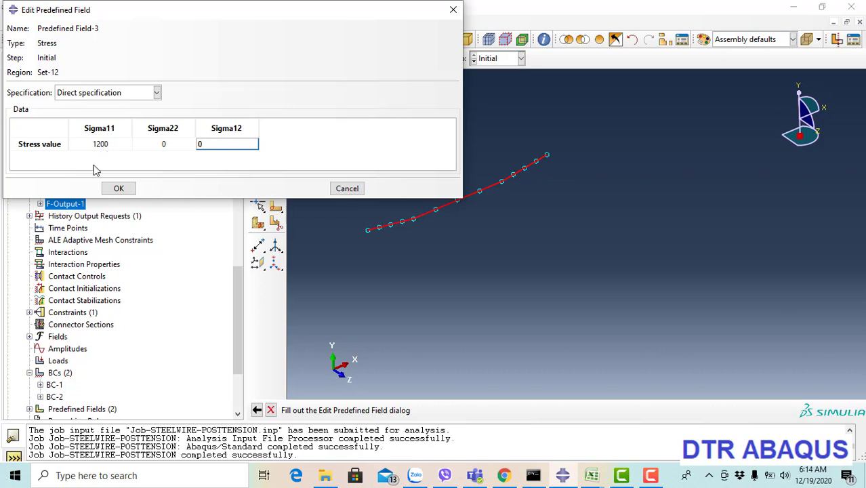
pyautogui.click(117, 188)
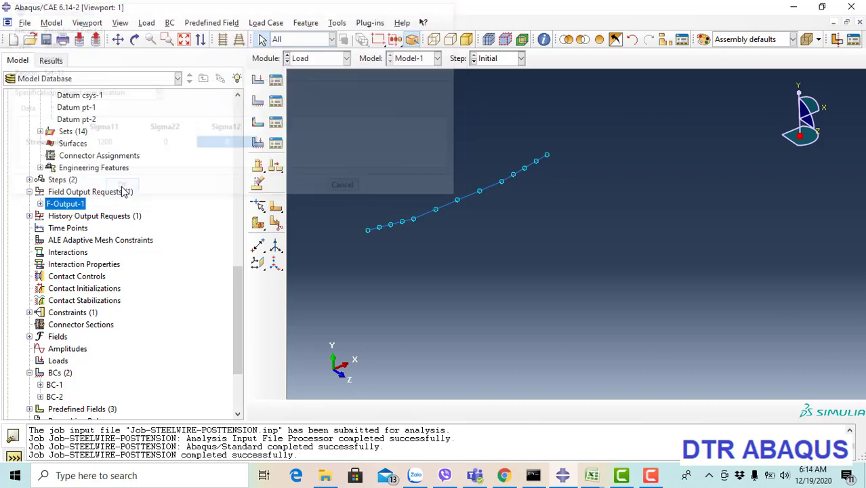
# Open the results of the completed Job-STEELWIRE-POSTTENSION job from the Job module to view the wire's Mises stress
pyautogui.click(338, 60)
pyautogui.click(314, 168)
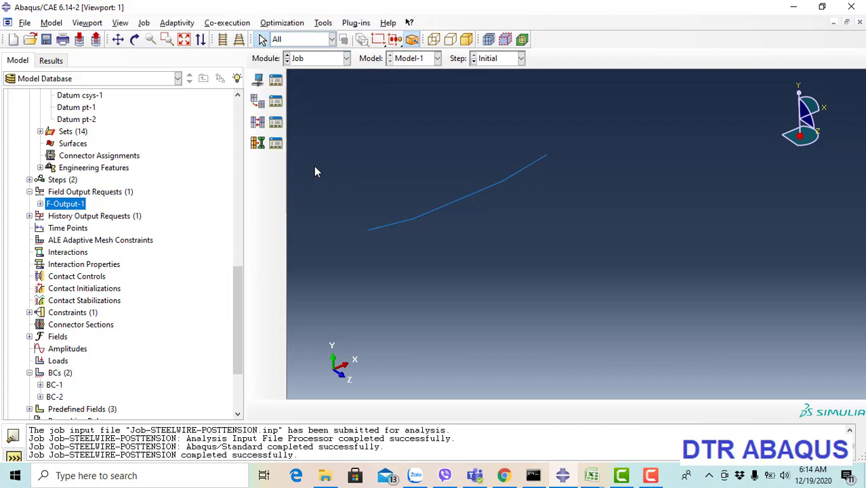
pyautogui.click(276, 80)
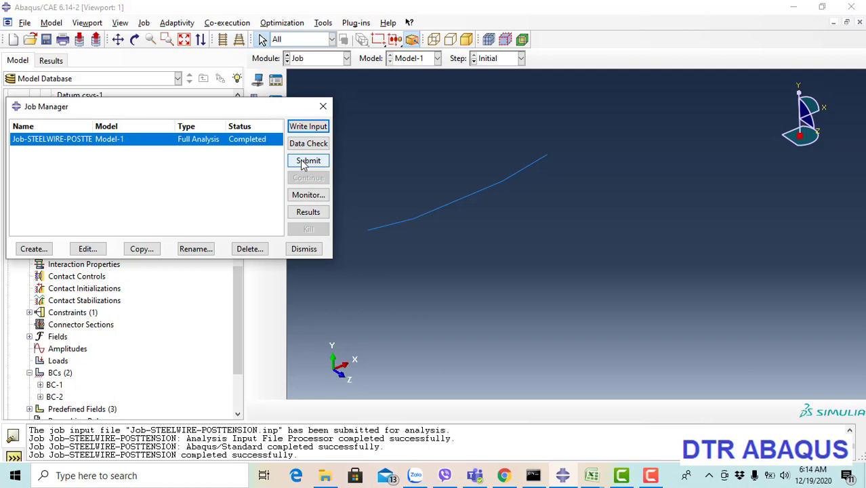
pyautogui.click(308, 211)
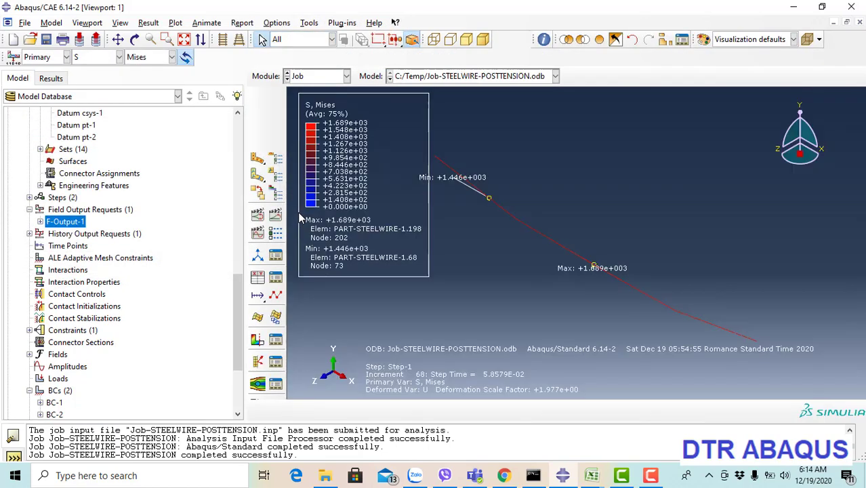
pyautogui.click(344, 77)
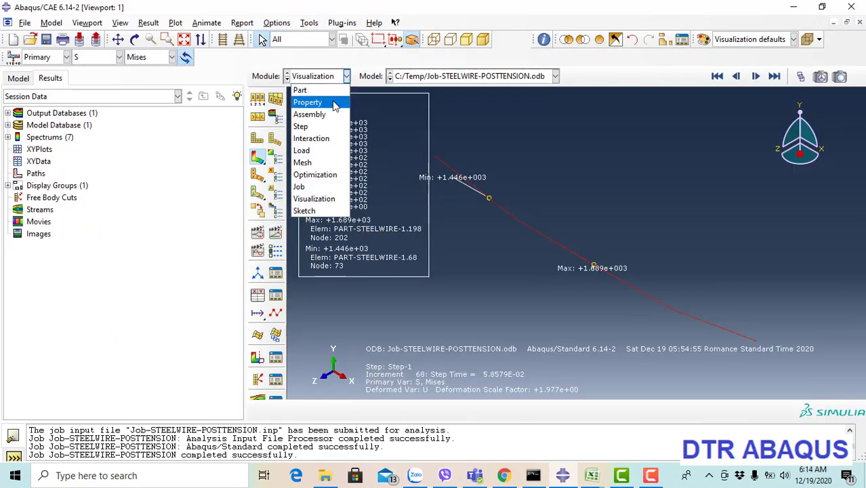
pyautogui.click(505, 136)
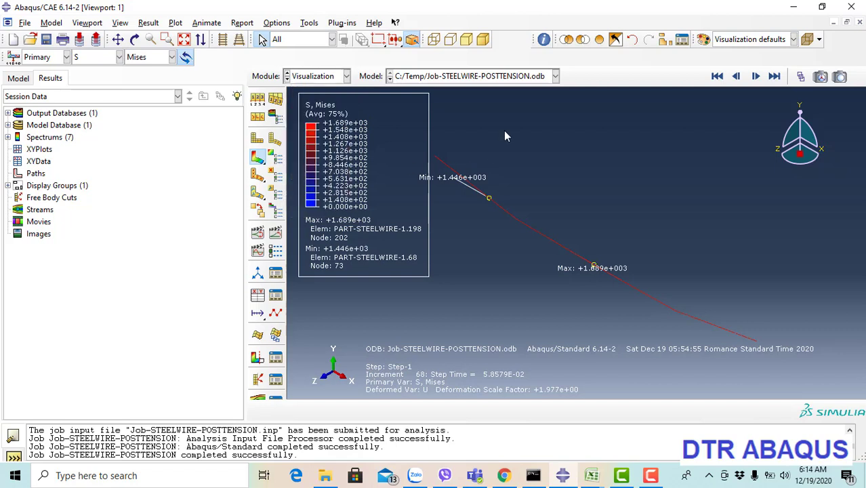
# Animate the whole beam's Mises stress over its time history with the contour maximum limit specified as 30
pyautogui.click(598, 39)
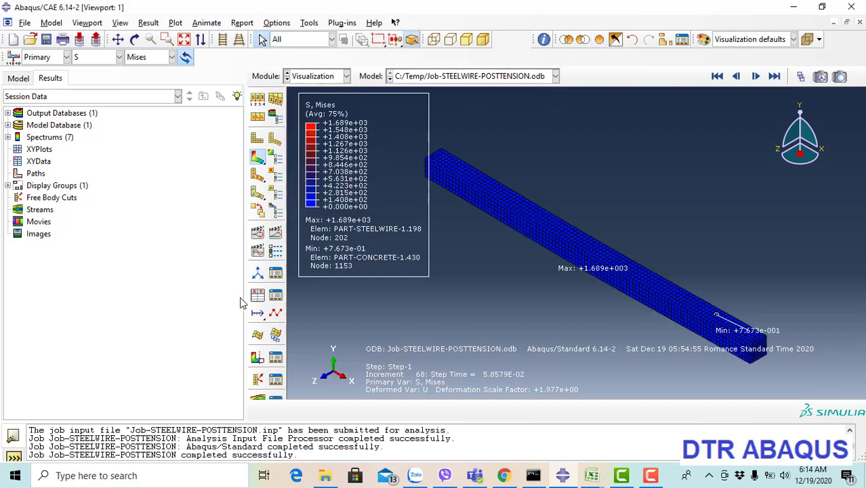
pyautogui.click(275, 233)
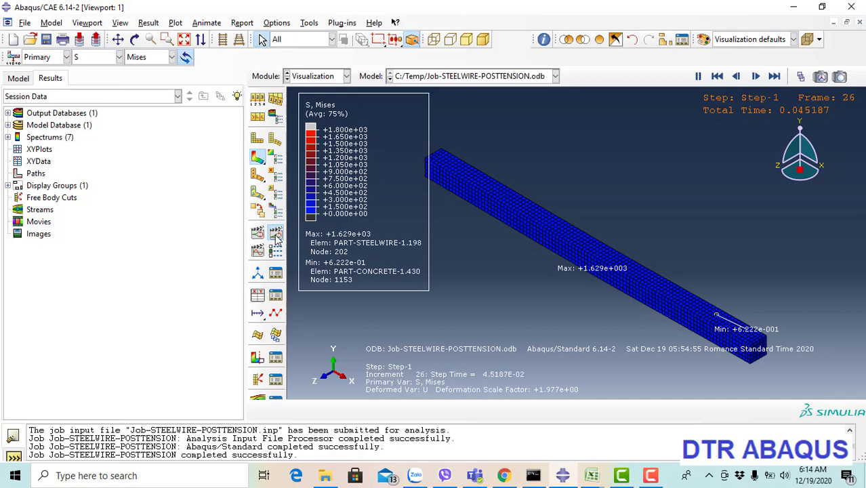
pyautogui.click(276, 158)
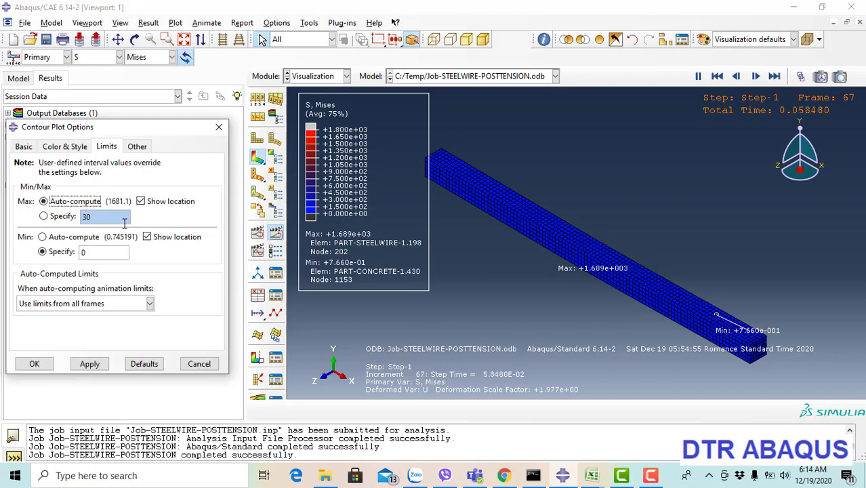
pyautogui.click(54, 217)
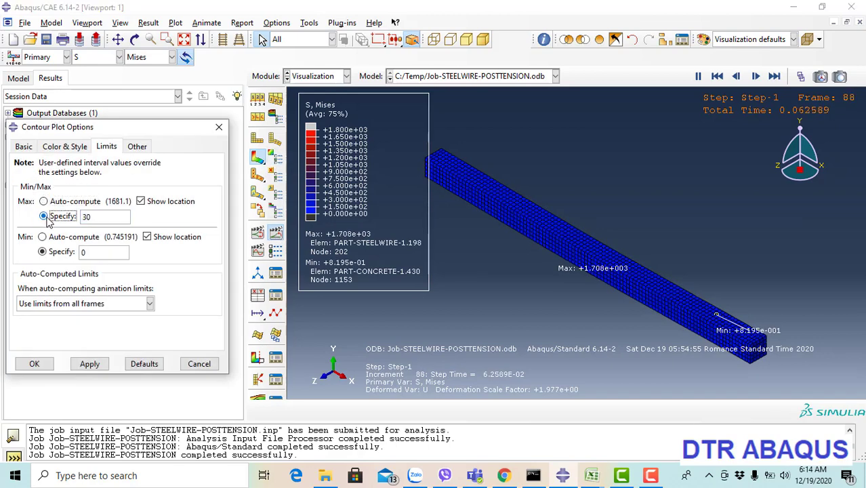
pyautogui.click(88, 364)
pyautogui.click(34, 363)
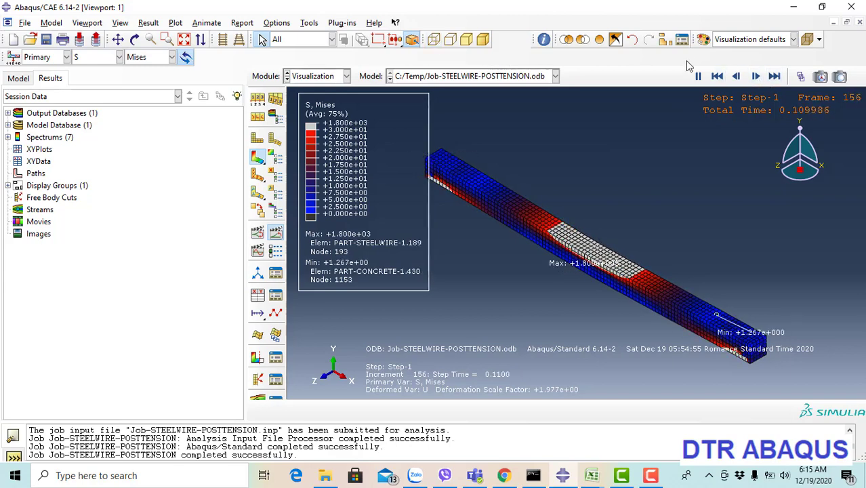
# Replace the displayed model with only the PART-STEELWIRE-1 instance using a display group
pyautogui.click(434, 40)
pyautogui.click(180, 101)
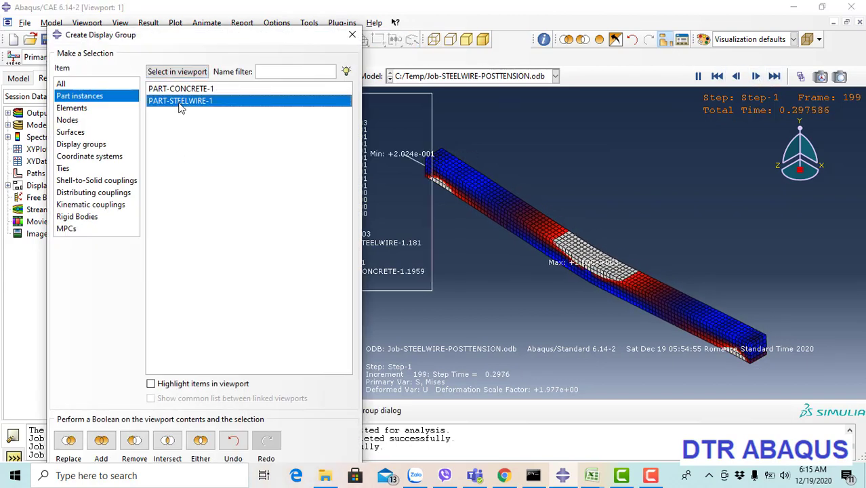
pyautogui.click(68, 458)
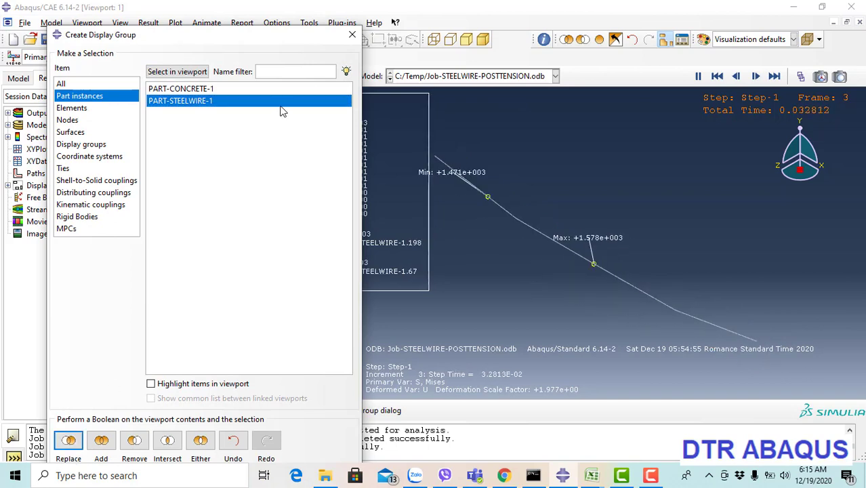
pyautogui.click(352, 35)
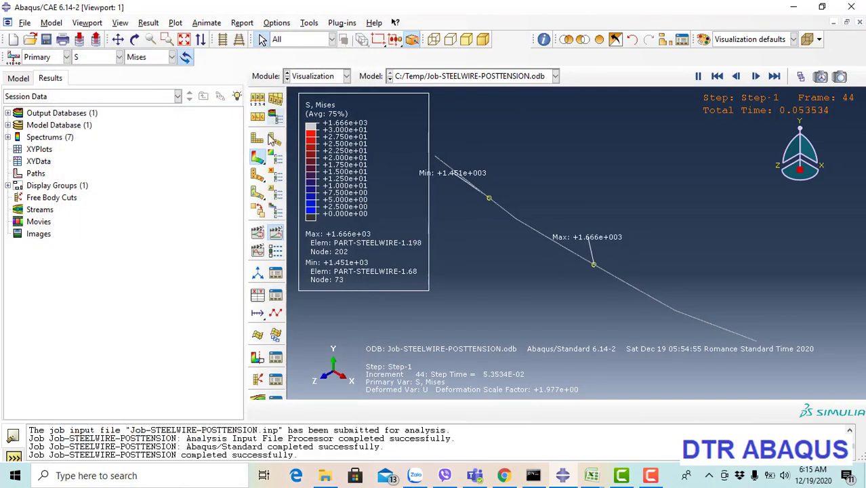
# Return the contour plot's maximum limit to auto-compute for the steel wire's Mises stress
pyautogui.click(276, 158)
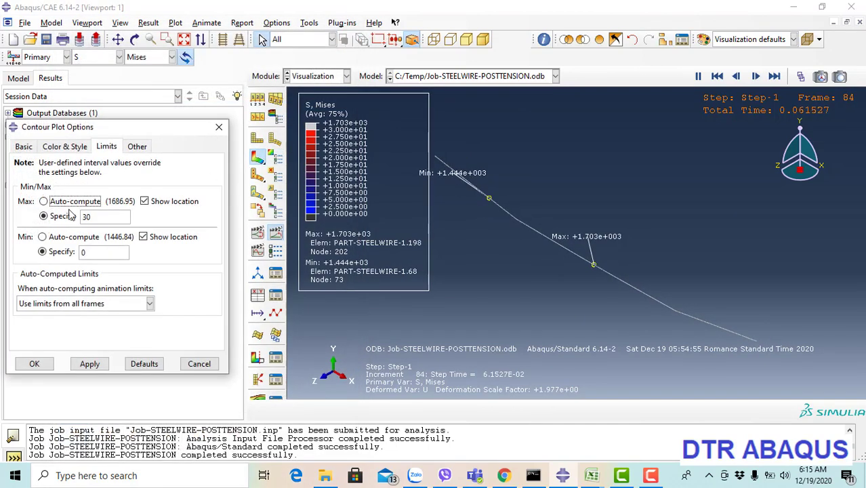
pyautogui.click(43, 201)
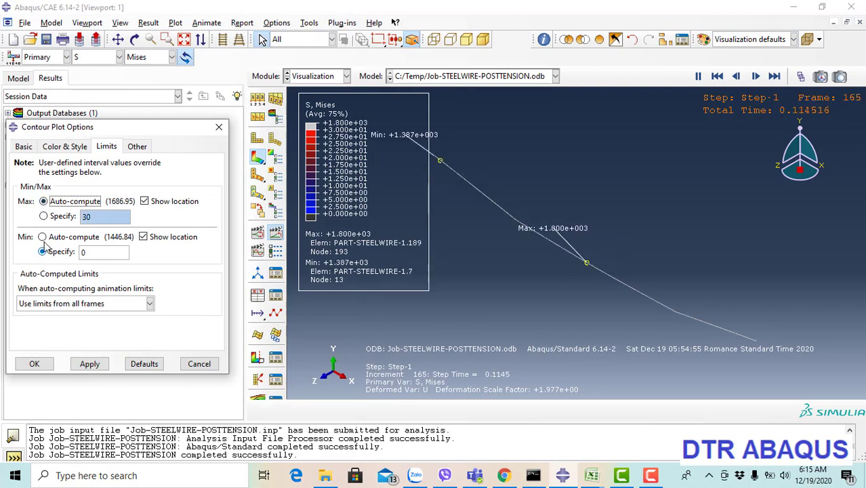
pyautogui.click(35, 364)
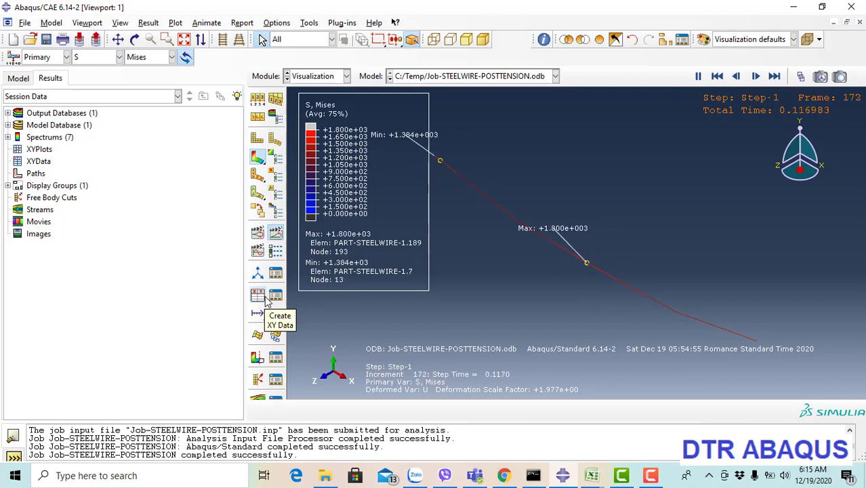
# Plot the tensile damage DAMAGET on the full beam and view its side face
pyautogui.click(119, 57)
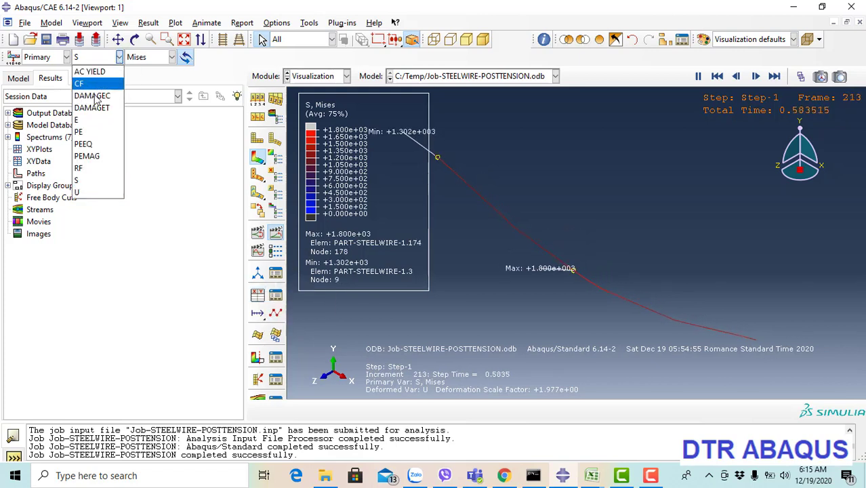
pyautogui.click(92, 107)
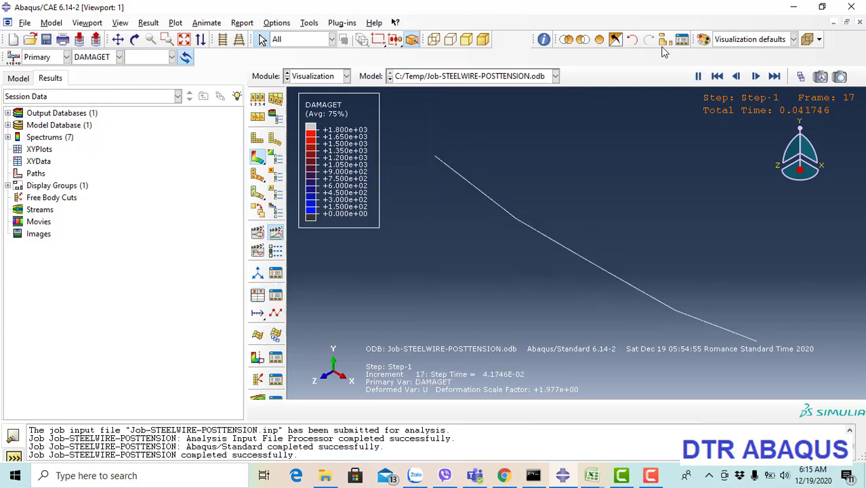
pyautogui.click(599, 39)
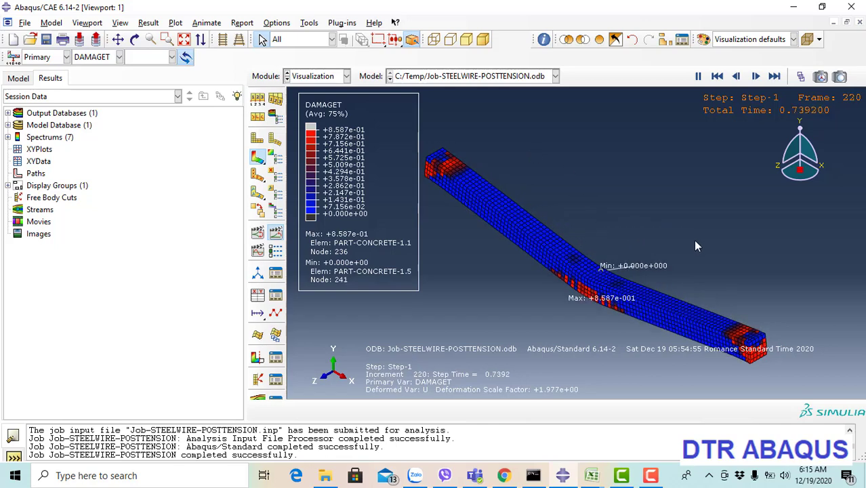
pyautogui.click(135, 39)
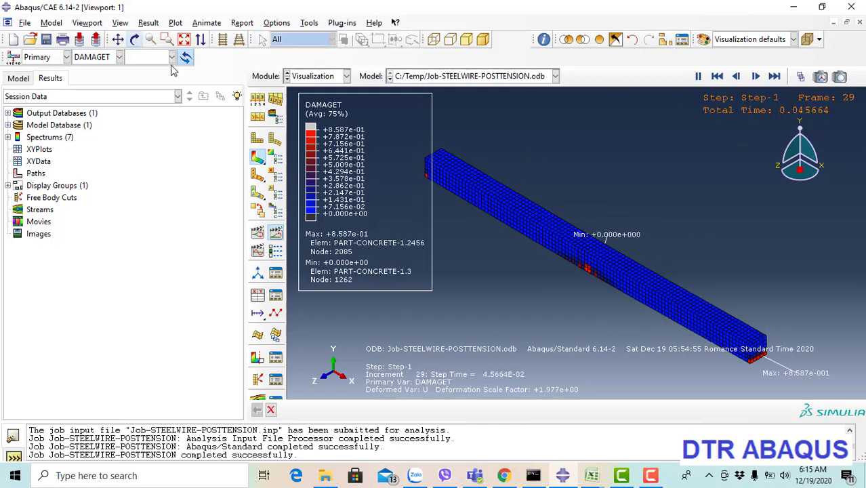
pyautogui.moveTo(730, 303); pyautogui.dragTo(610, 241)
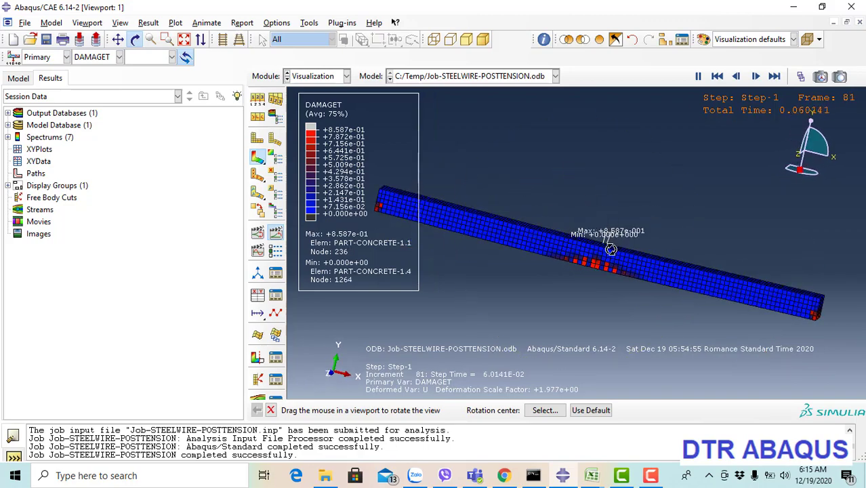
pyautogui.moveTo(665, 269); pyautogui.dragTo(685, 237)
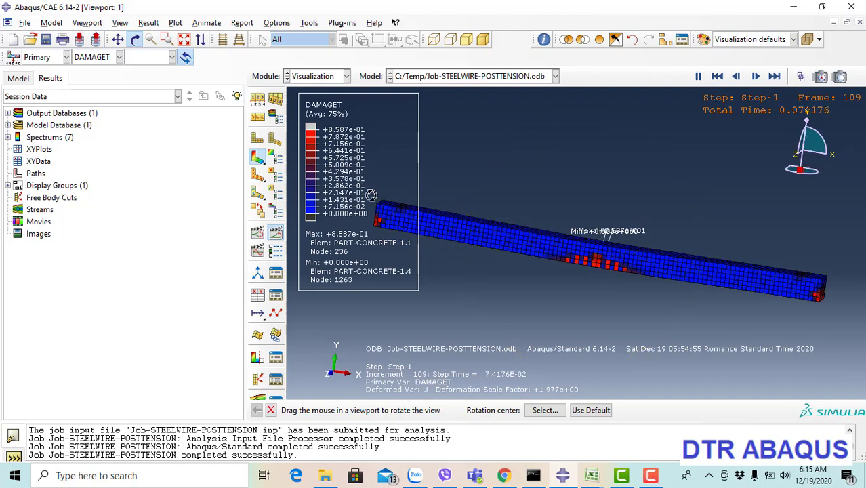
# Limit the beam plot's visible edges to free edges so the mesh lines are hidden
pyautogui.click(274, 121)
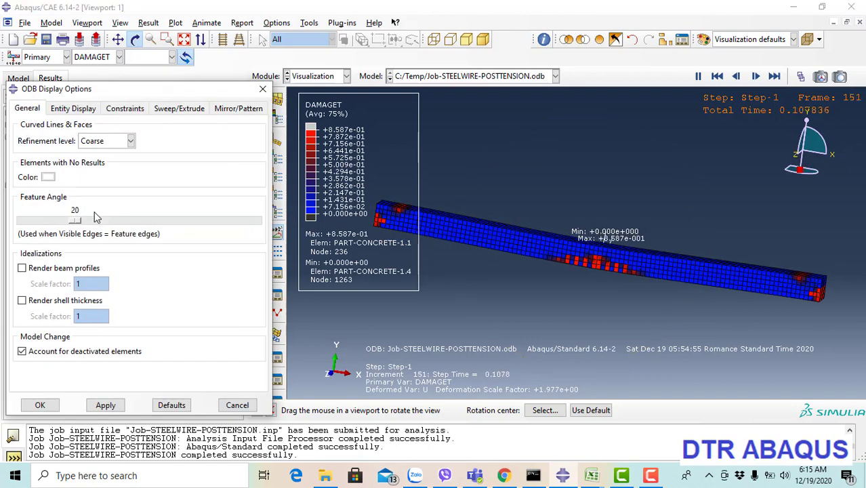
pyautogui.click(262, 88)
pyautogui.click(256, 118)
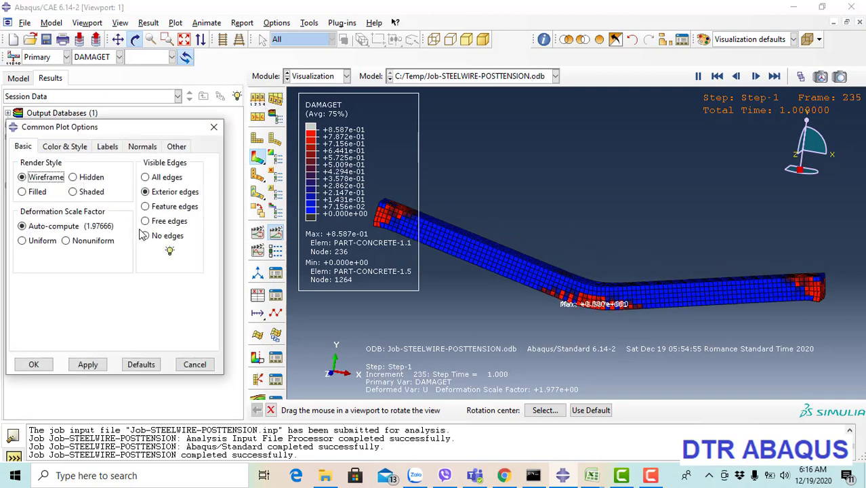
pyautogui.click(153, 223)
pyautogui.click(88, 364)
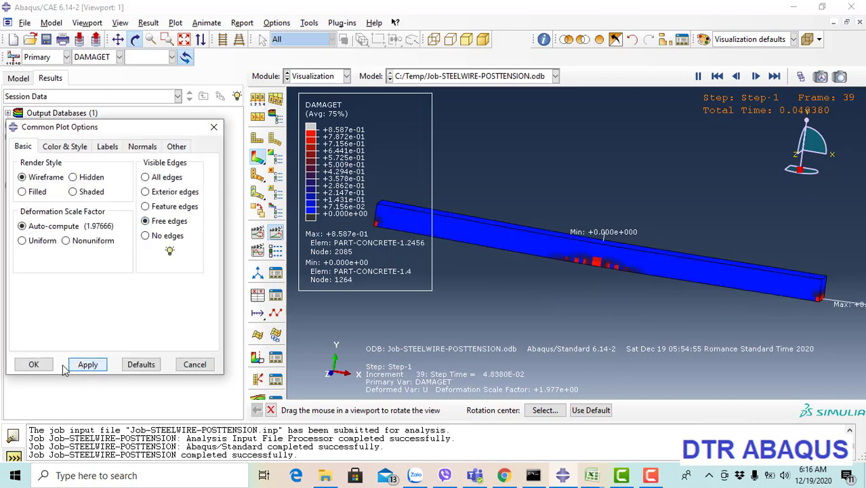
pyautogui.click(33, 364)
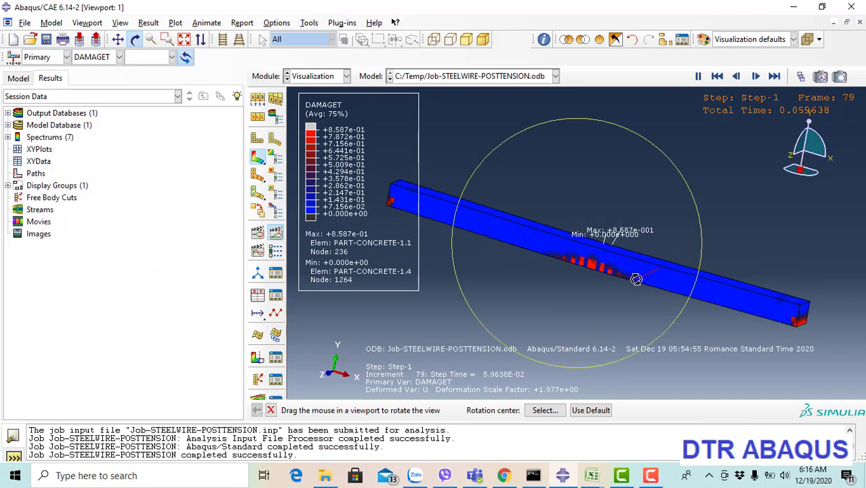